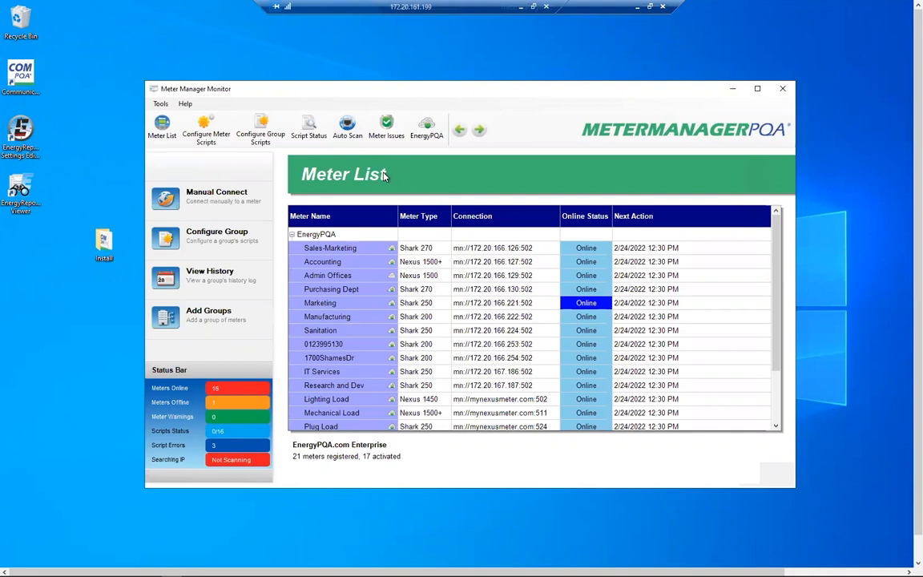
Step: Open Automatic Scan Configuration, showing range 172.20.160.0–172.20.167.255 and 12-hour log retrieval
click(346, 130)
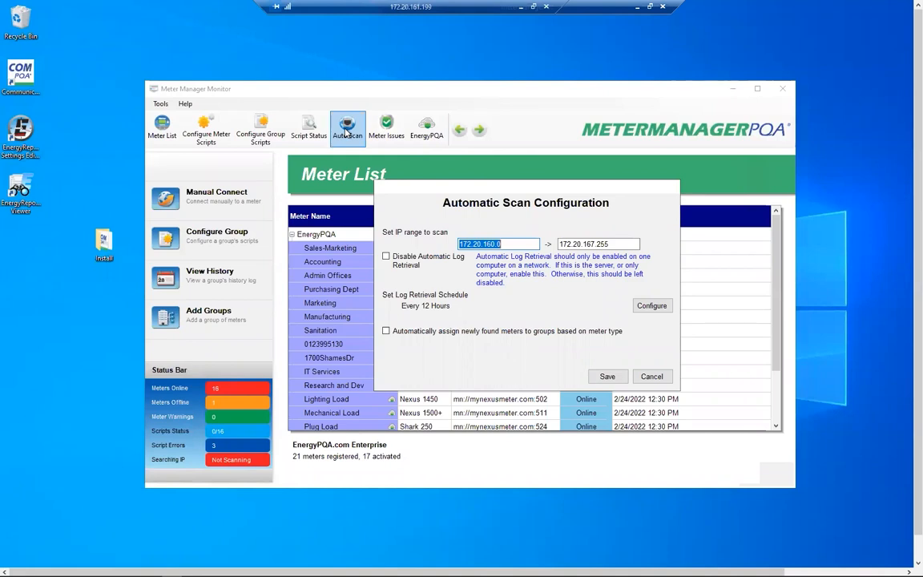
click(406, 258)
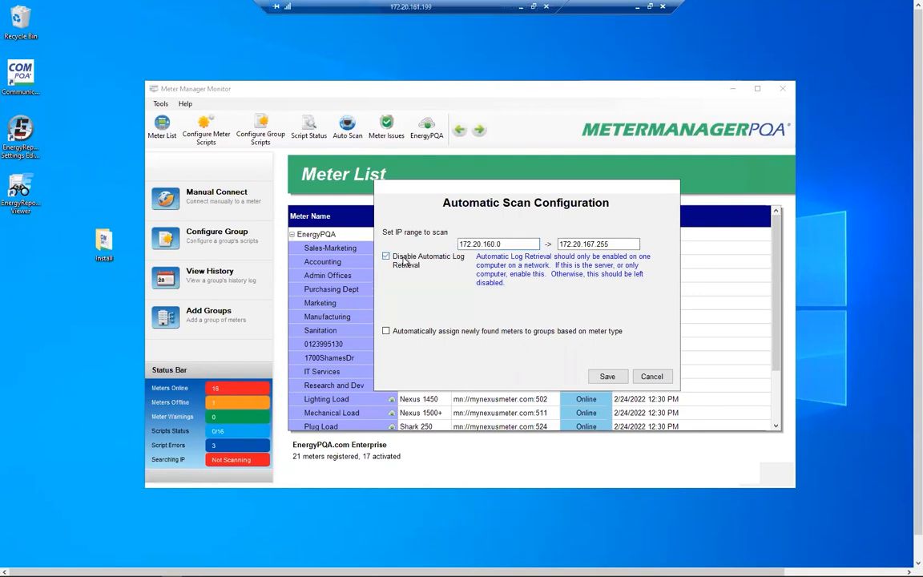
click(407, 263)
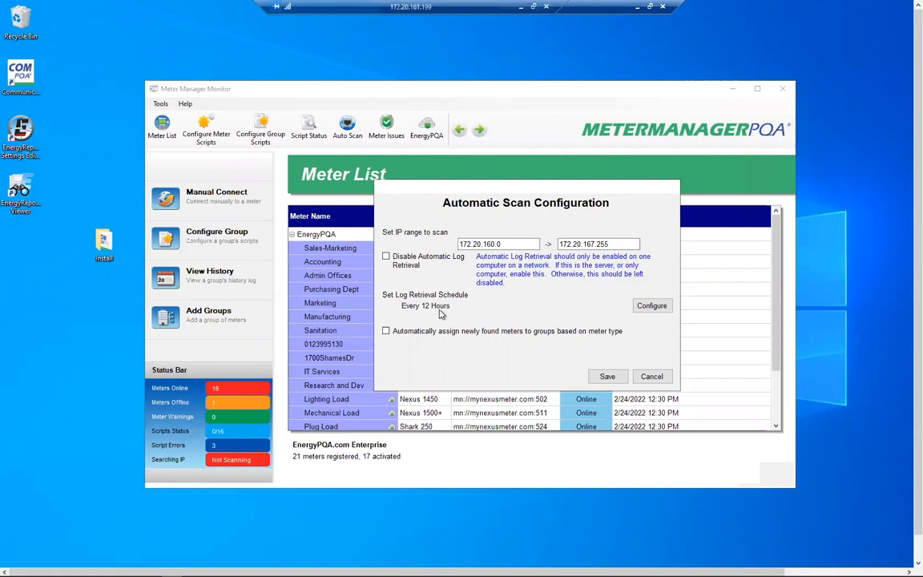
click(651, 305)
Step: Cancel the auto scan settings and open Tools > Utilities > Connections > Manual Network Scan
click(653, 378)
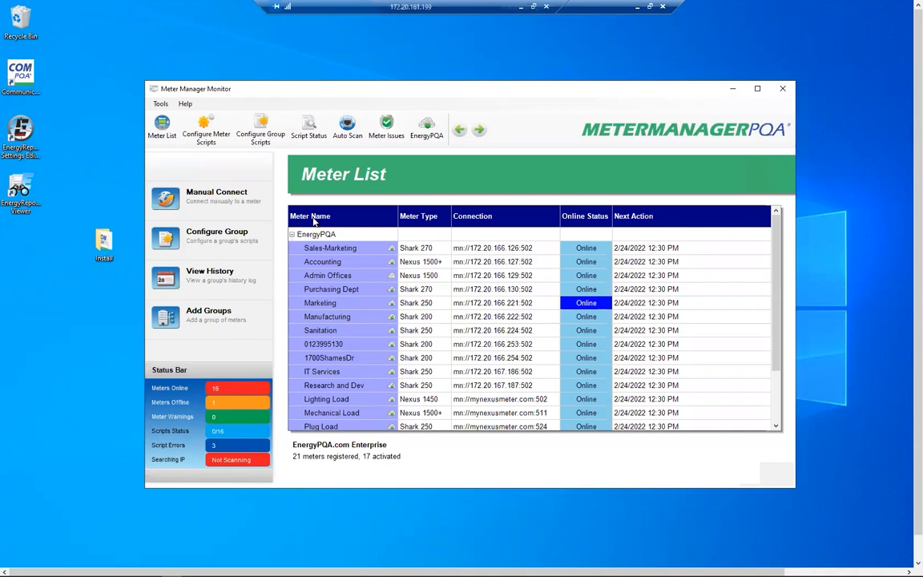
click(161, 104)
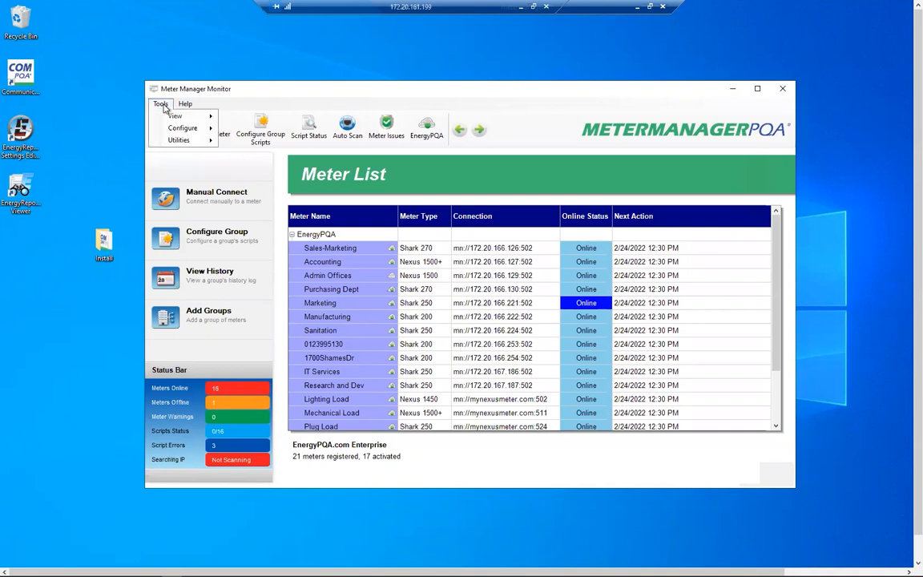
mouse_move(176, 142)
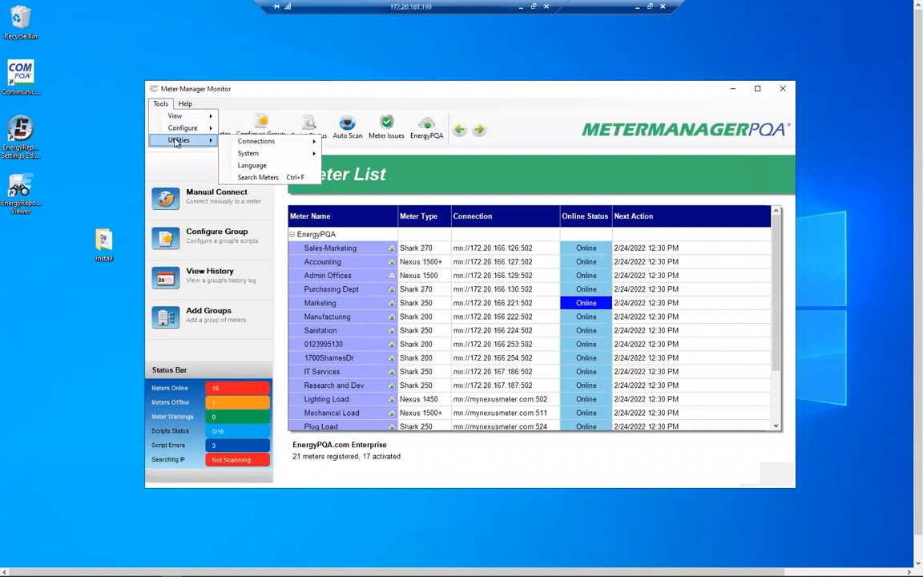
mouse_move(271, 144)
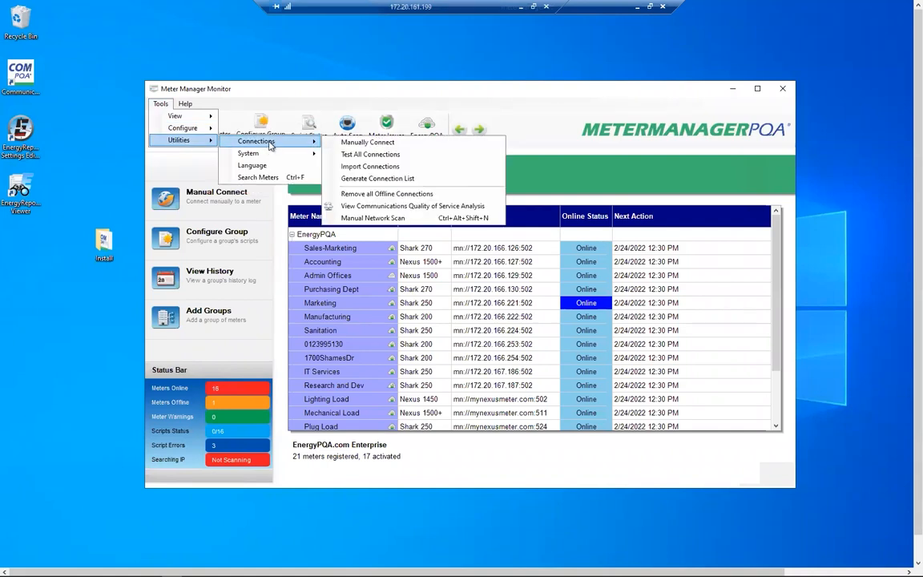
click(391, 226)
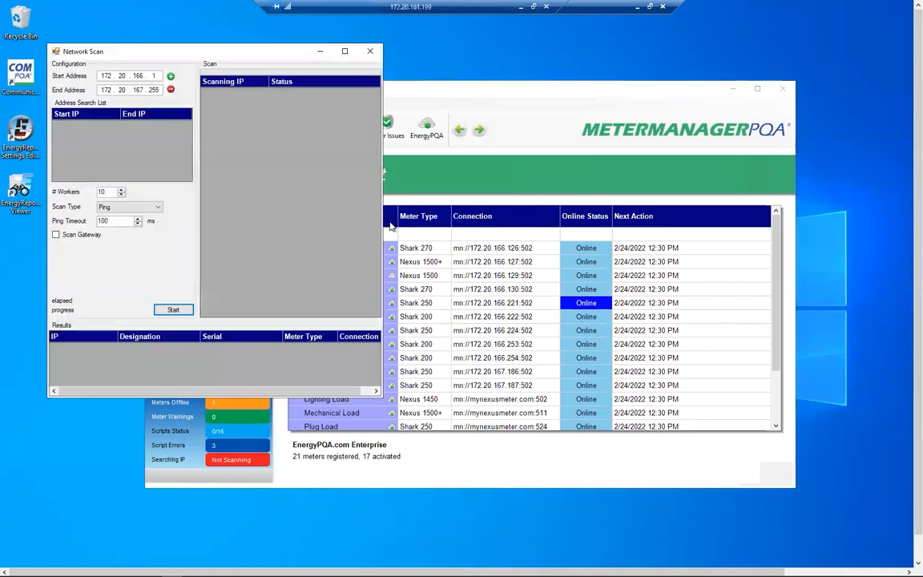
Step: Set the scan Start Address to 172.20.167.100 and End Address to 172.20.167.200
drag(194, 45, 194, 47)
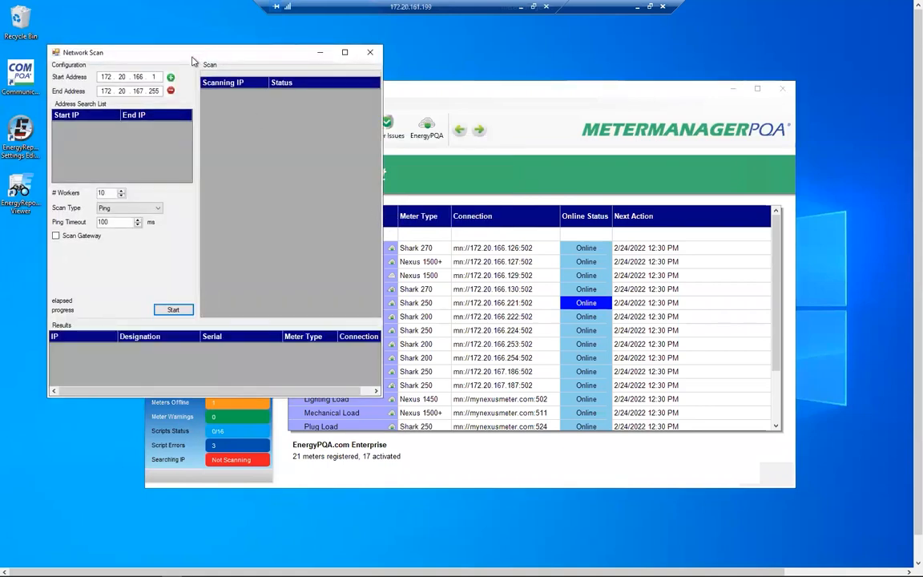
click(144, 90)
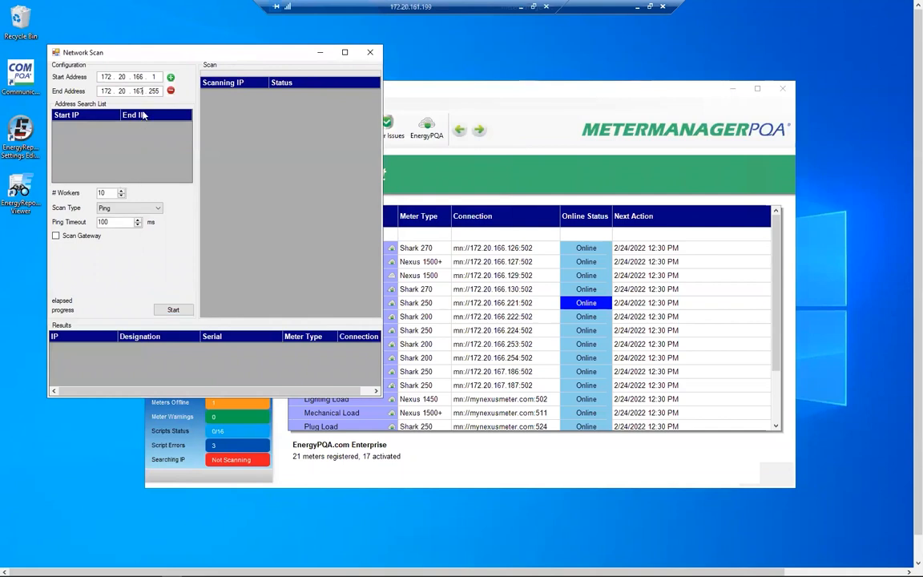
click(144, 78)
key(BackSpace)
text(7 . 100)
double_click(153, 90)
text(200)
Step: Try TcpConnect as the scan type, then set Scan Type back to Ping
click(152, 209)
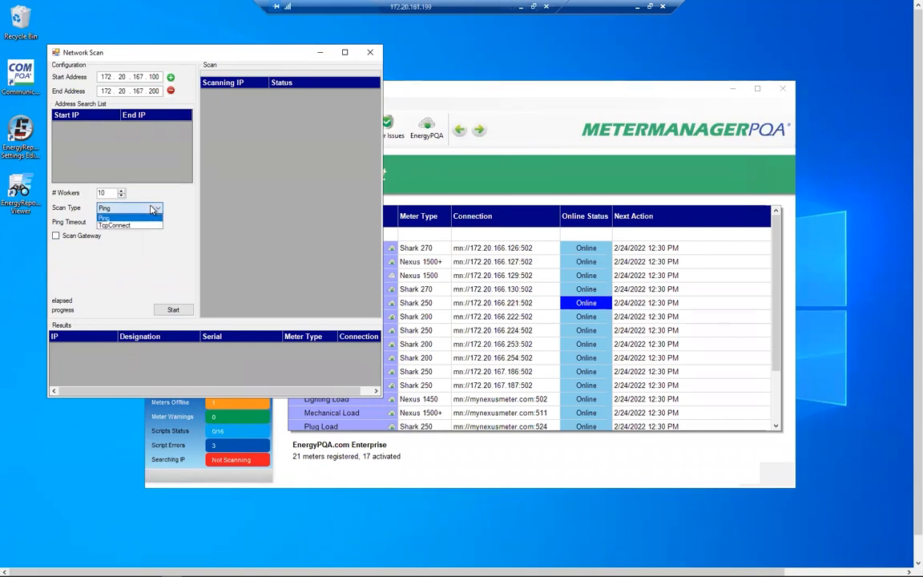
click(136, 210)
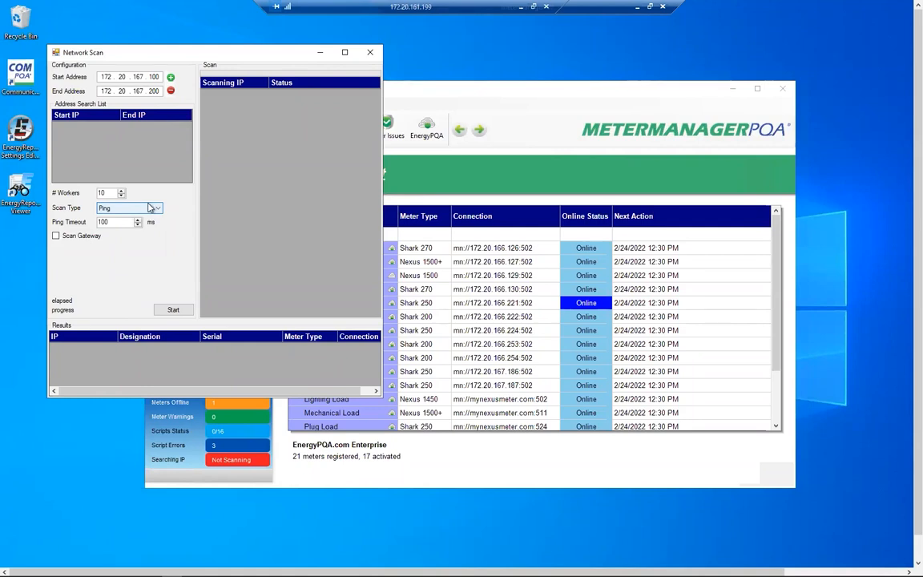
click(148, 208)
click(127, 226)
click(156, 208)
click(141, 218)
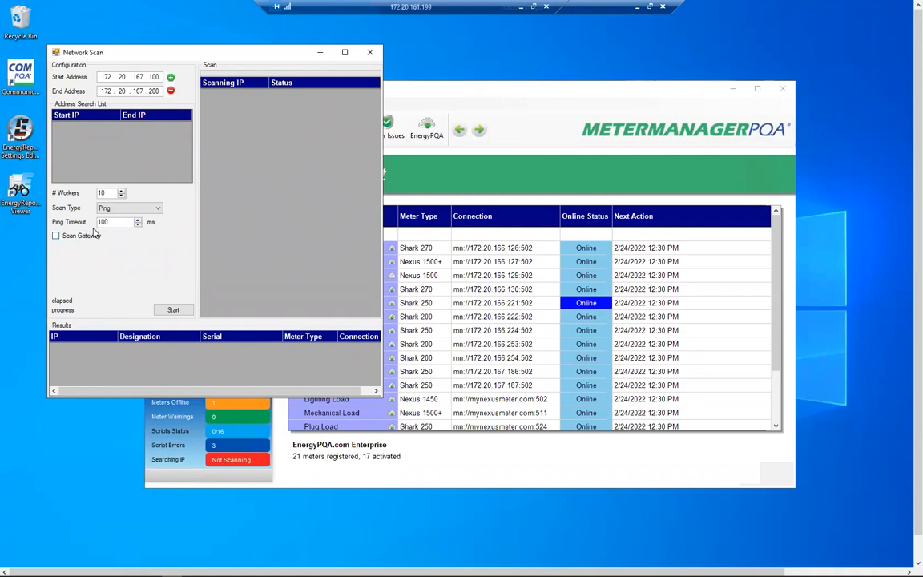
Step: Run the Ping scan over all 101 addresses, finding meters at 172.20.167.186, .189, .191, .195
click(174, 310)
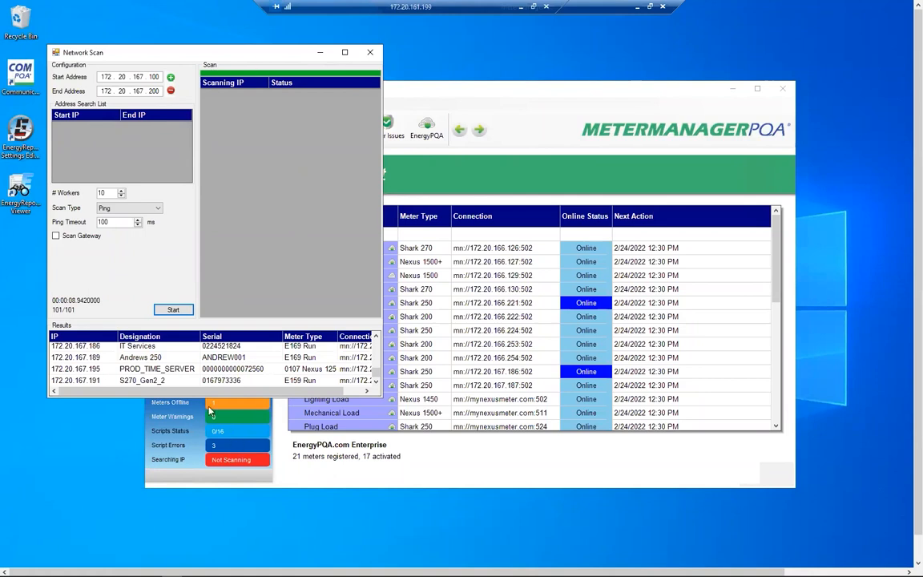
Step: Close Network Scan, review the 33 online meters in the Meter List, and start Add Groups
click(372, 55)
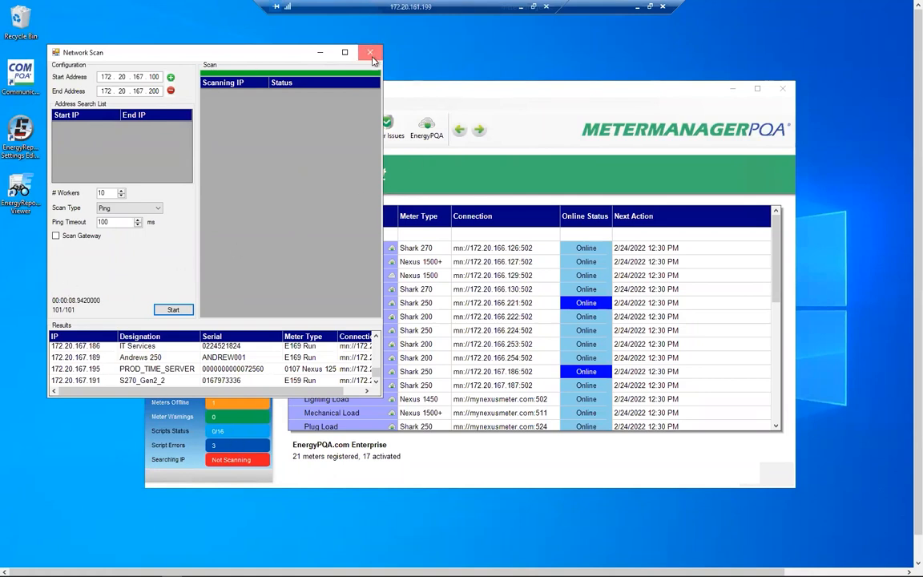
drag(781, 266, 774, 321)
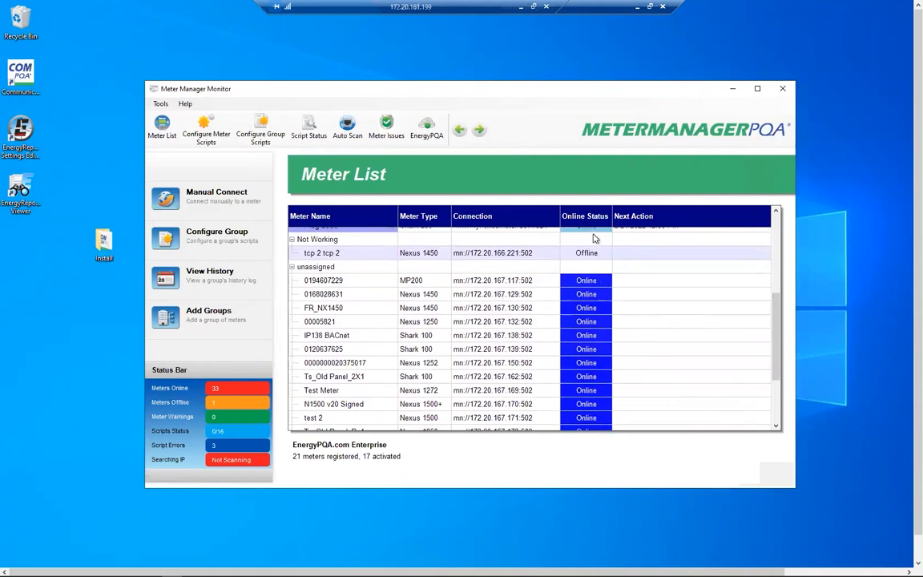
scroll(611, 362, down, 3)
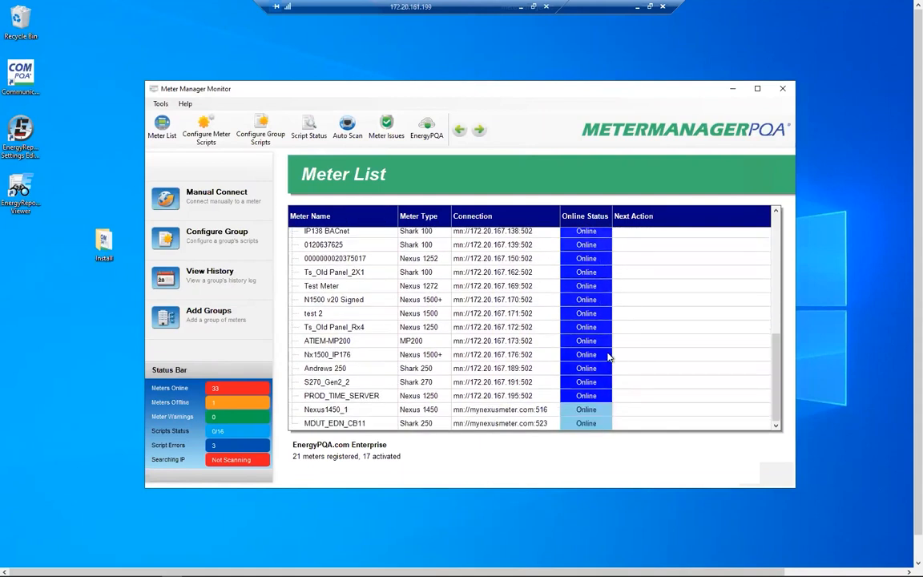
scroll(609, 358, up, 3)
scroll(608, 357, up, 5)
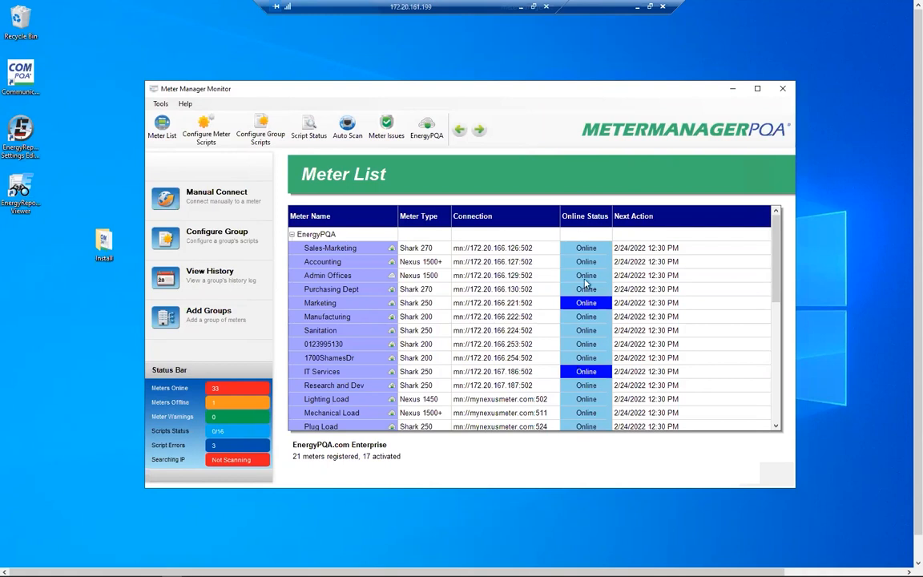
scroll(612, 389, down, 6)
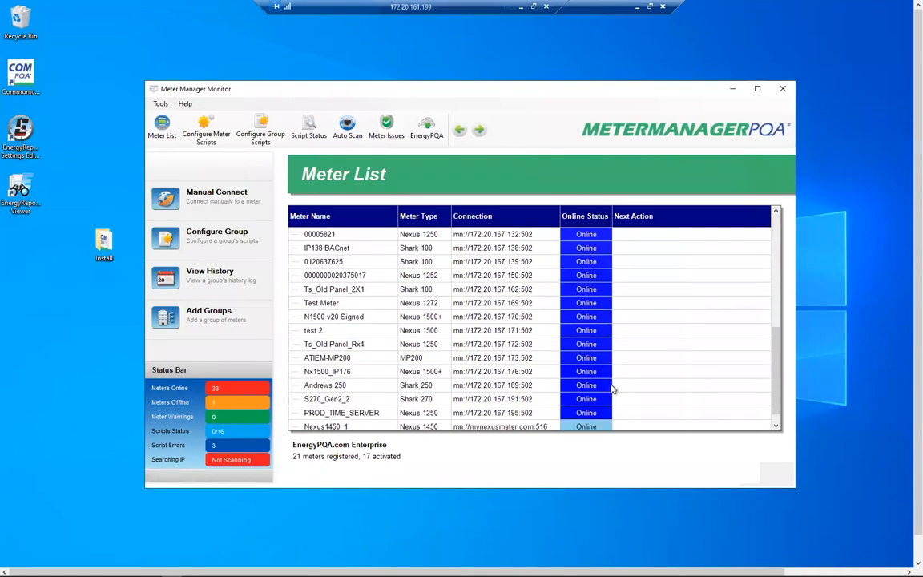
scroll(612, 388, down, 1)
scroll(602, 344, up, 2)
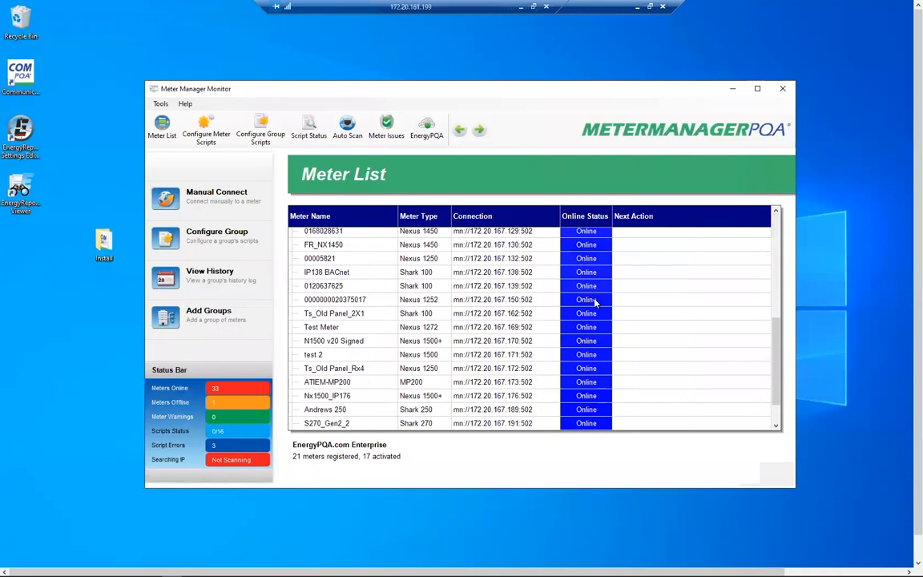
scroll(594, 303, up, 3)
scroll(597, 311, up, 2)
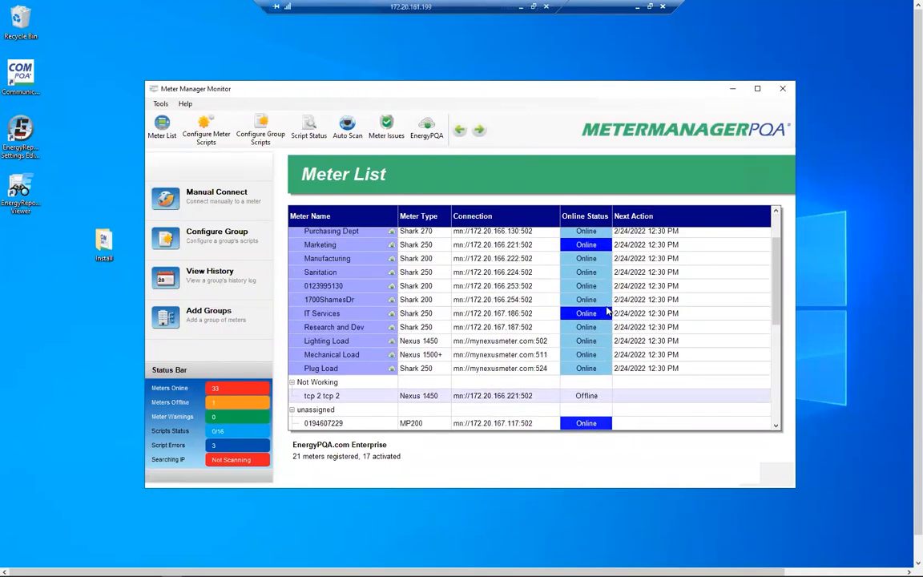
scroll(609, 330, down, 6)
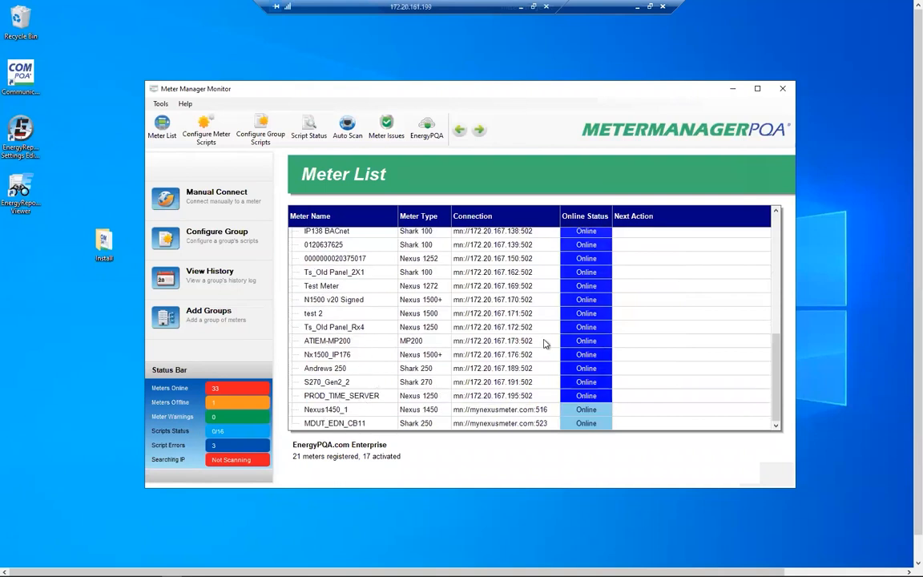
scroll(543, 346, up, 2)
scroll(543, 346, up, 1)
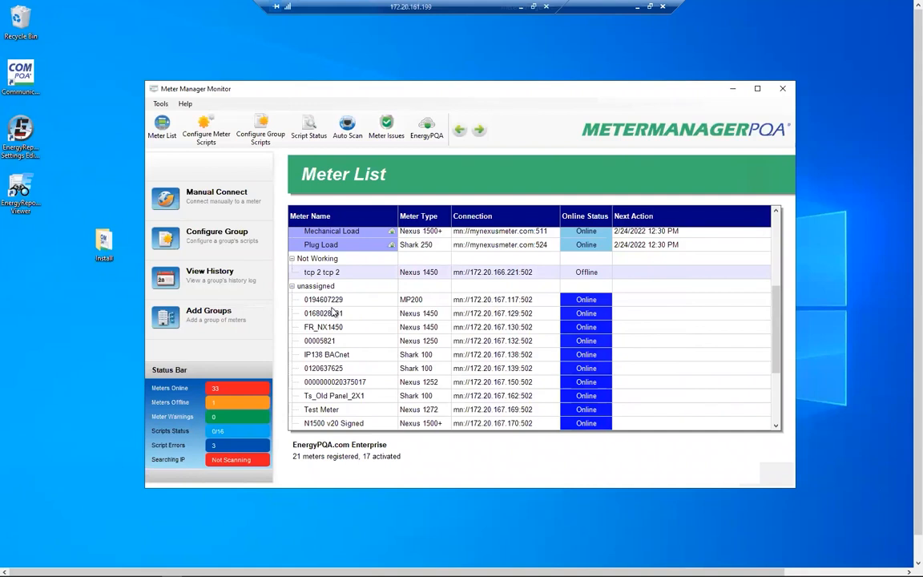
click(215, 321)
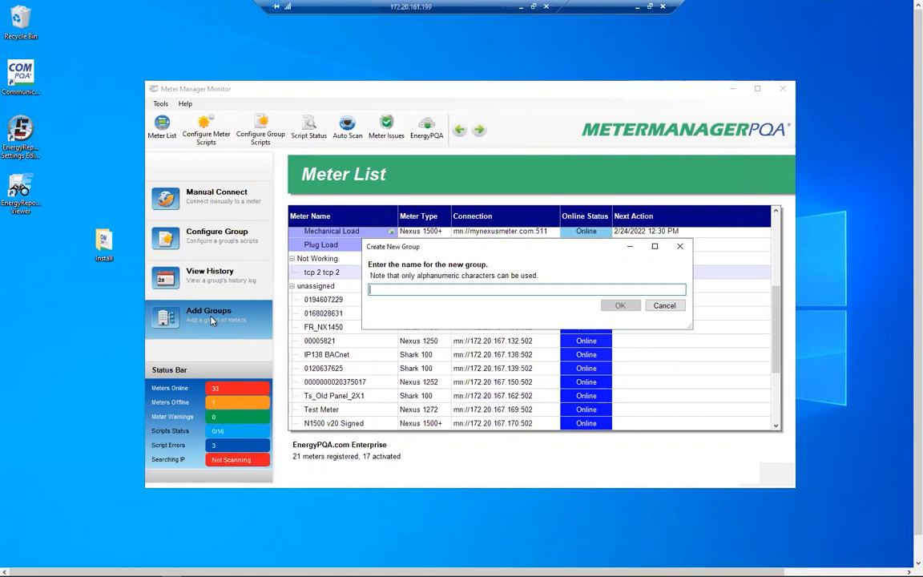
Step: Name the new group 'Manufacturing 07' and confirm it
text(Manufacturing 07)
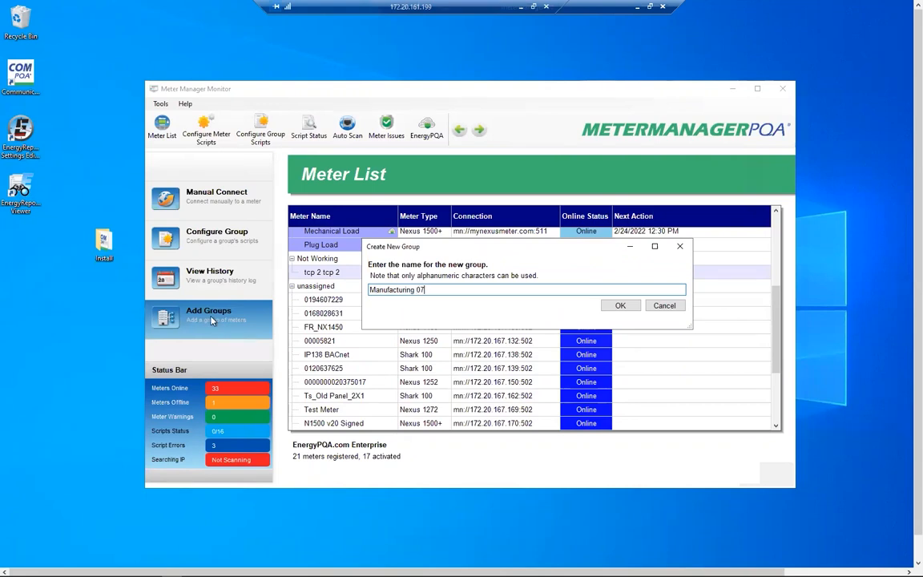
click(613, 307)
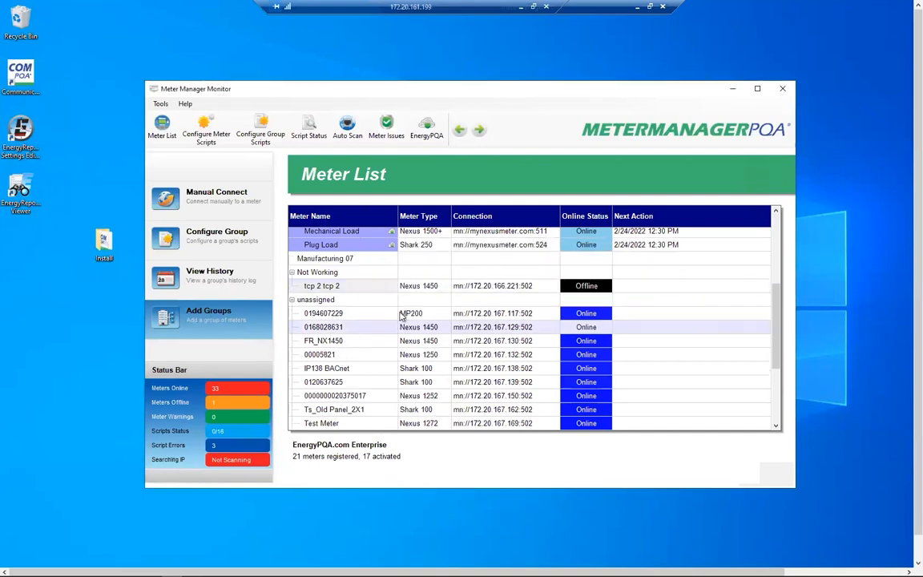
scroll(335, 385, down, 1)
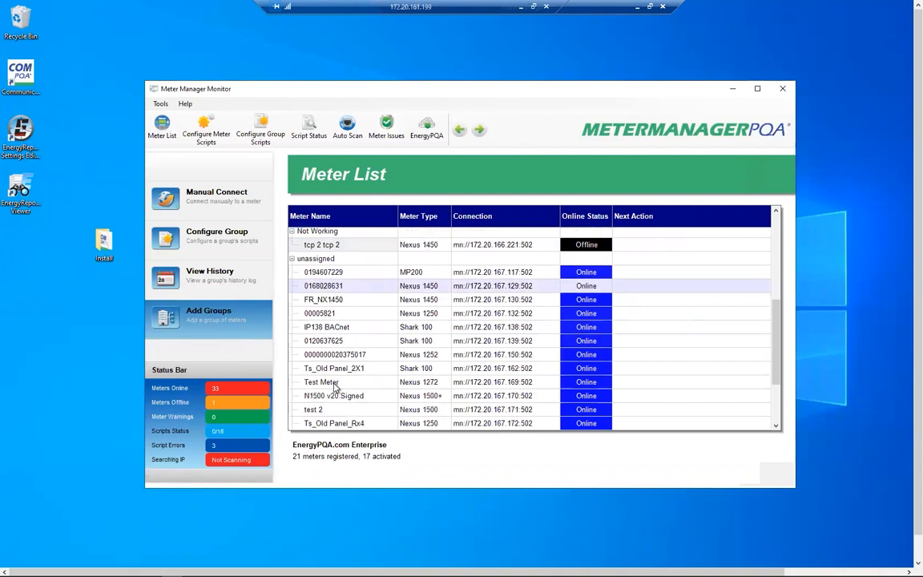
scroll(385, 376, up, 1)
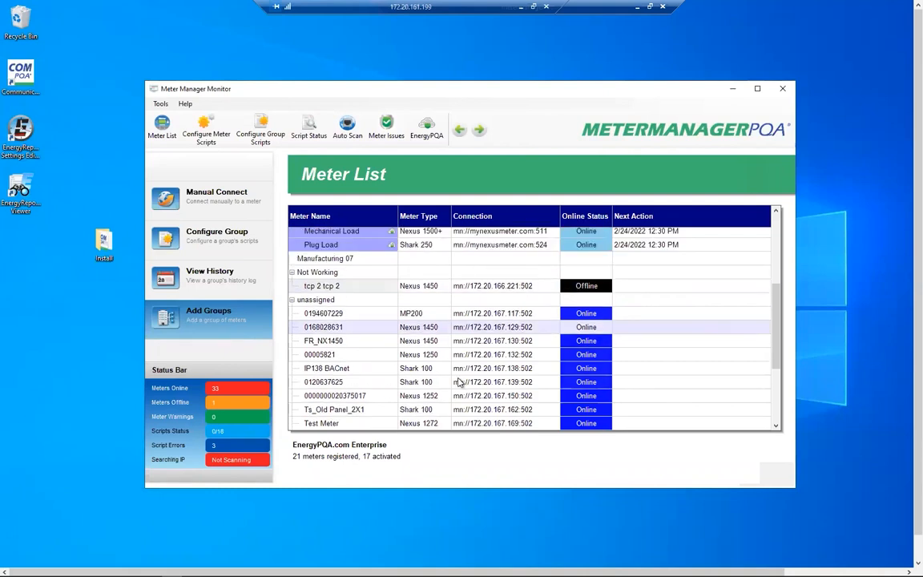
right_click(356, 386)
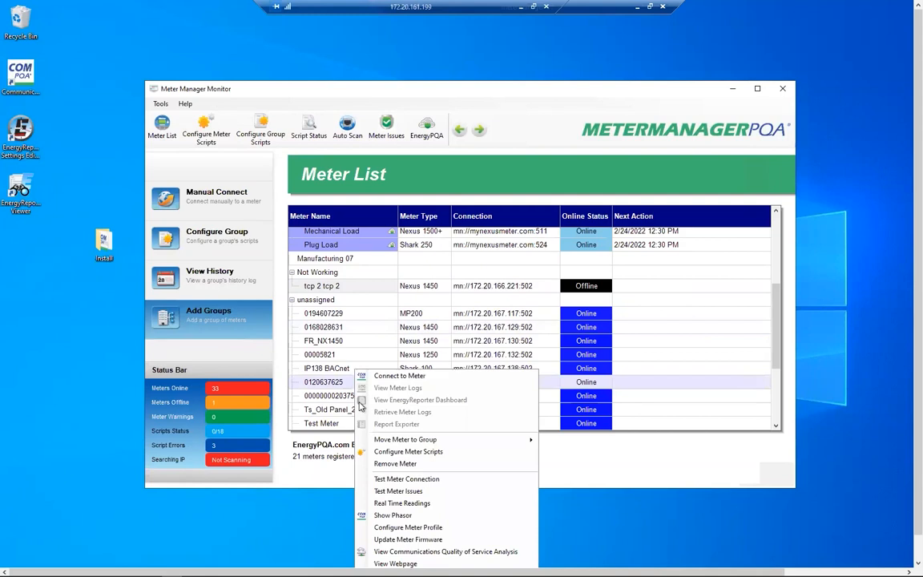
mouse_move(412, 440)
click(296, 379)
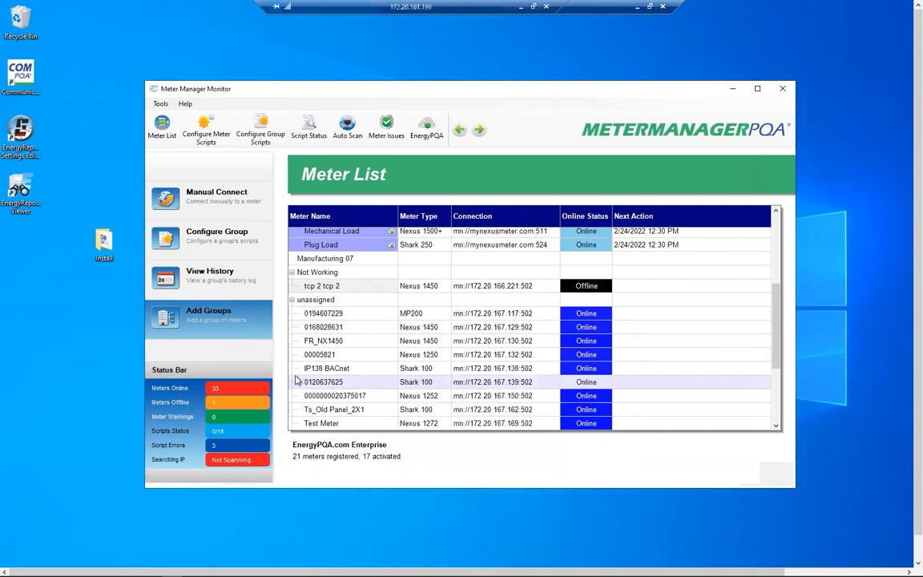
right_click(340, 386)
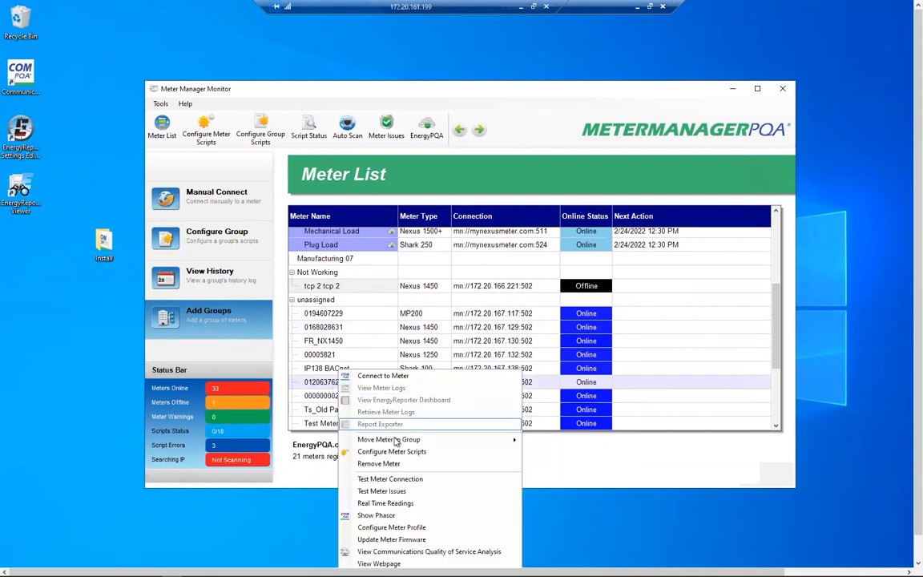
mouse_move(395, 441)
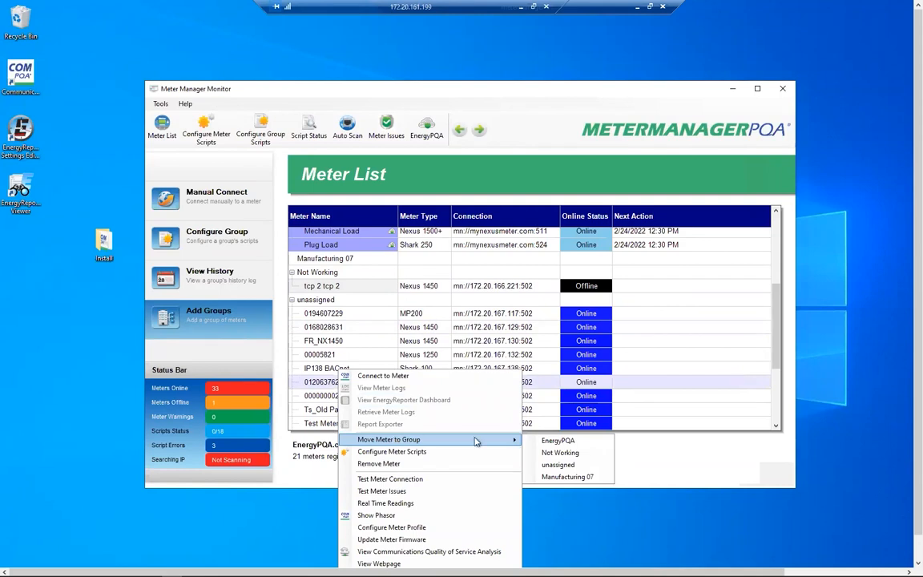
click(567, 477)
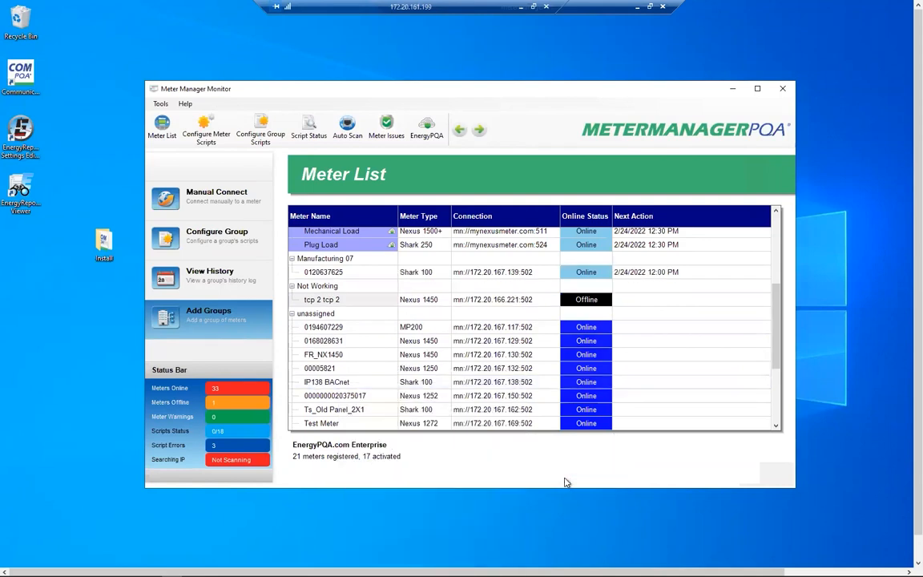
right_click(352, 342)
mouse_move(411, 414)
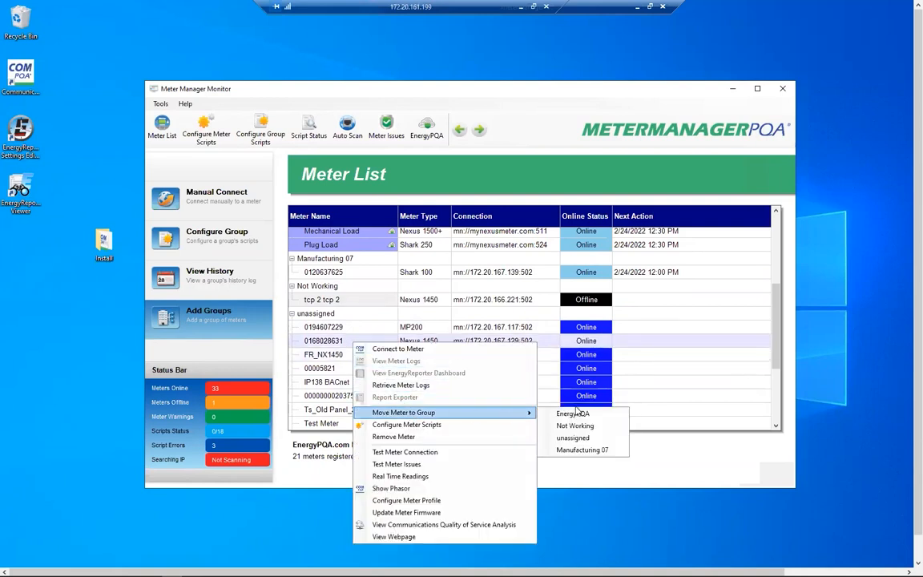
click(576, 451)
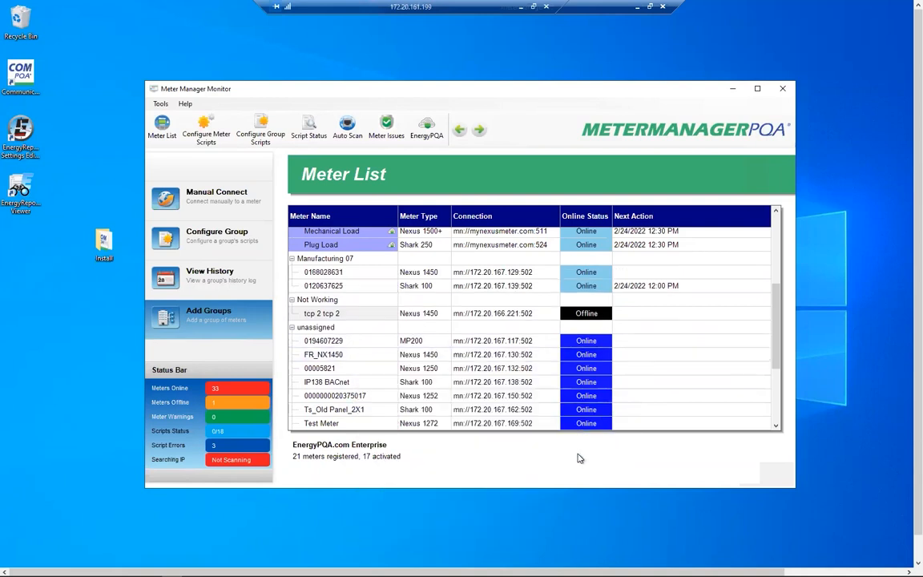
Step: Move meter S270_Gen2_2 into Manufacturing 07, then return it to unassigned
scroll(351, 384, down, 4)
click(354, 383)
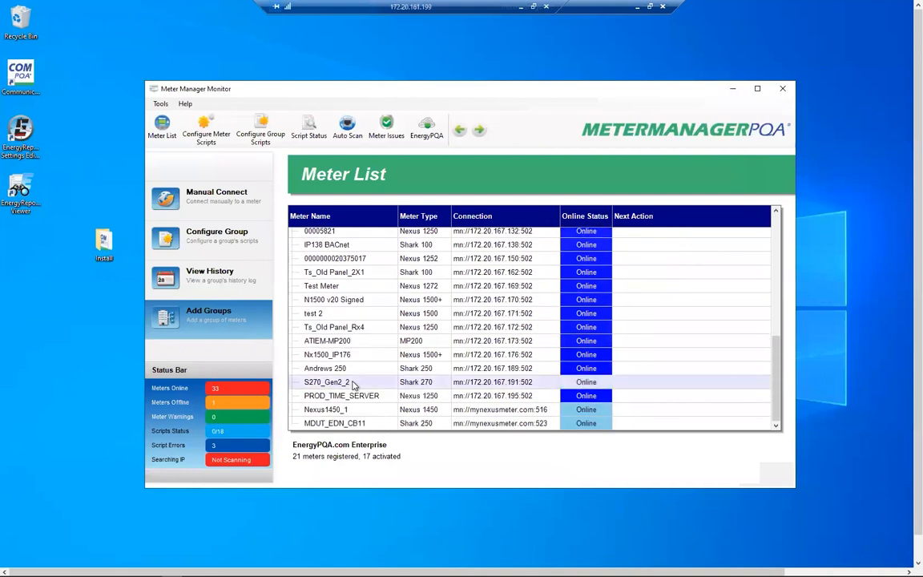
right_click(355, 384)
mouse_move(416, 440)
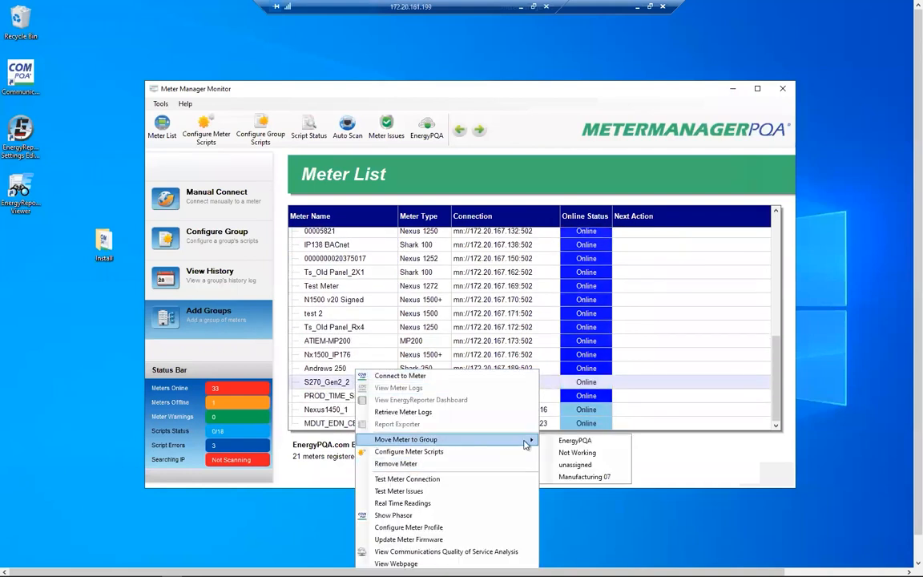
click(587, 477)
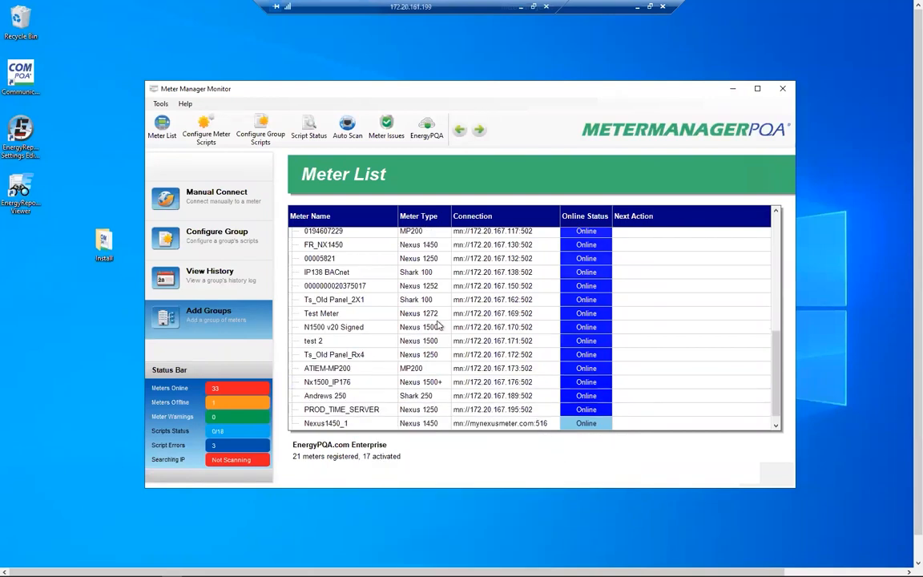
scroll(448, 352, down, 4)
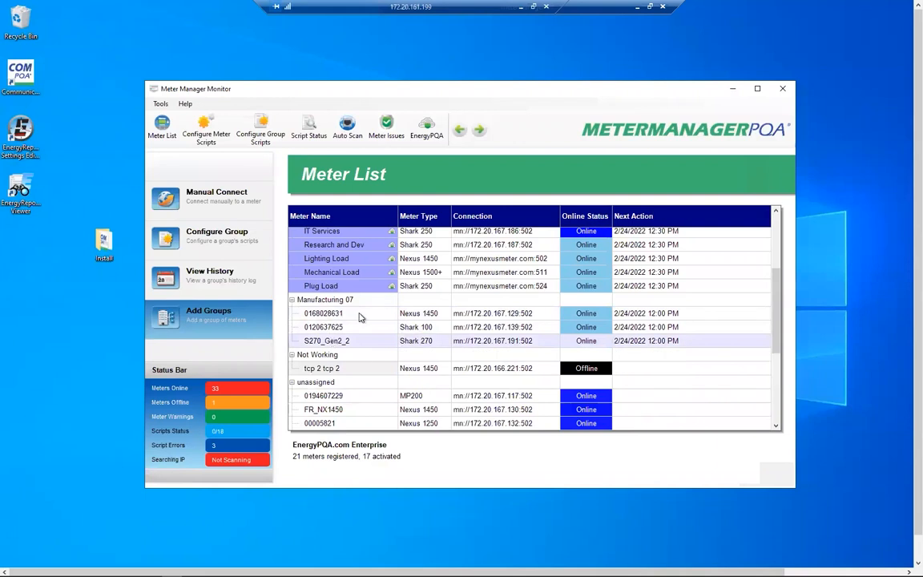
right_click(337, 343)
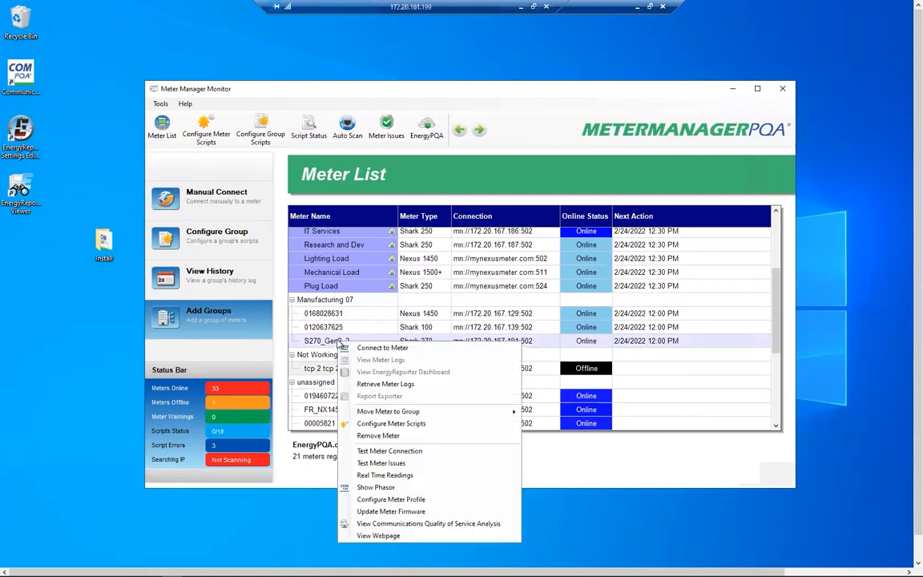
mouse_move(389, 413)
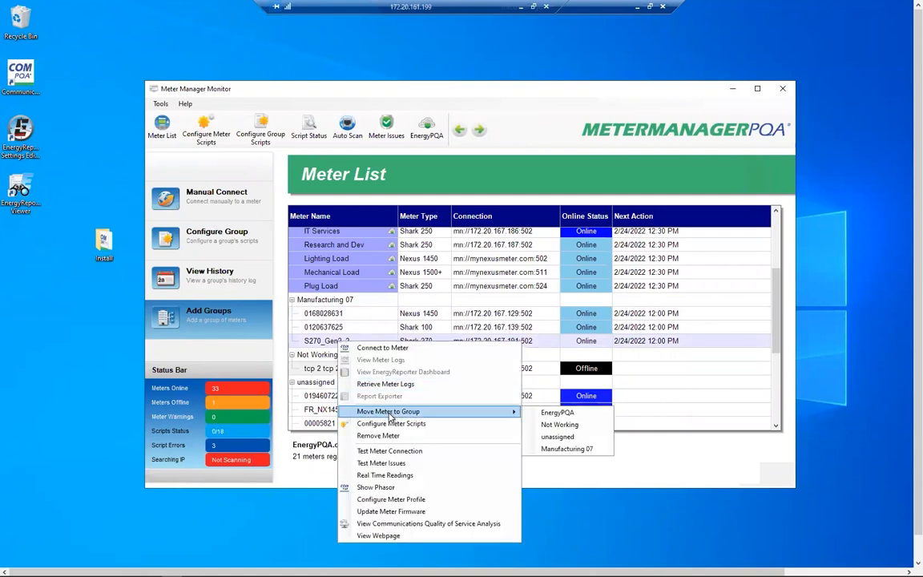
click(550, 438)
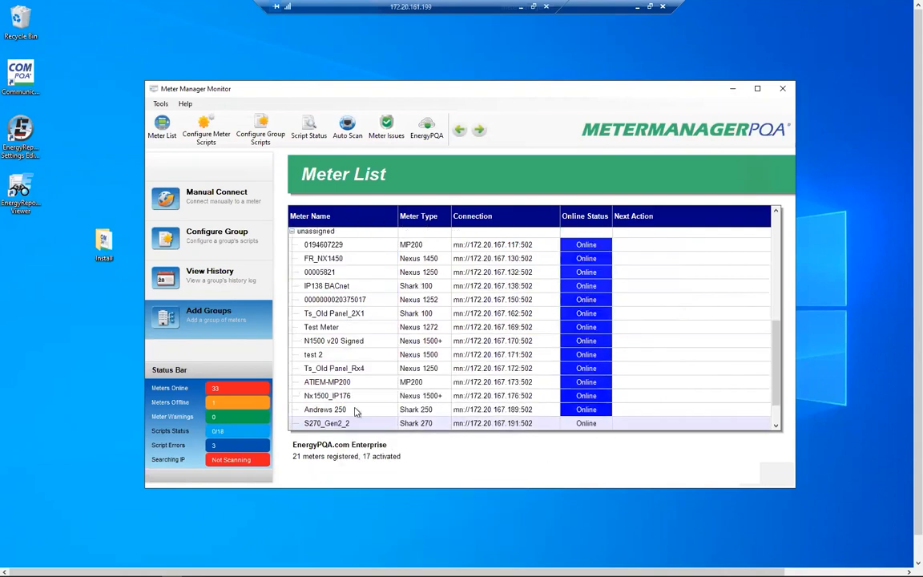
scroll(354, 396, up, 3)
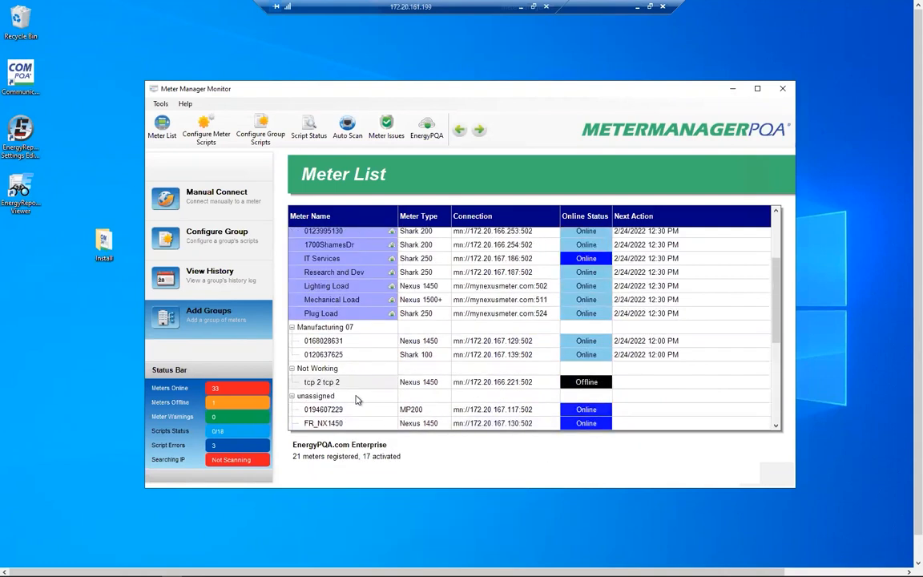
scroll(361, 400, down, 1)
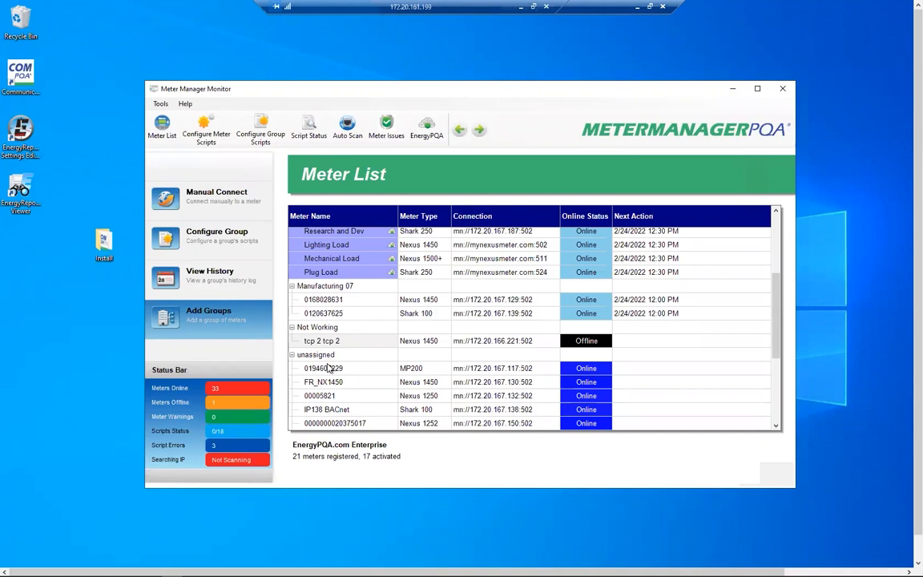
scroll(328, 367, down, 4)
scroll(328, 368, up, 4)
scroll(320, 304, up, 4)
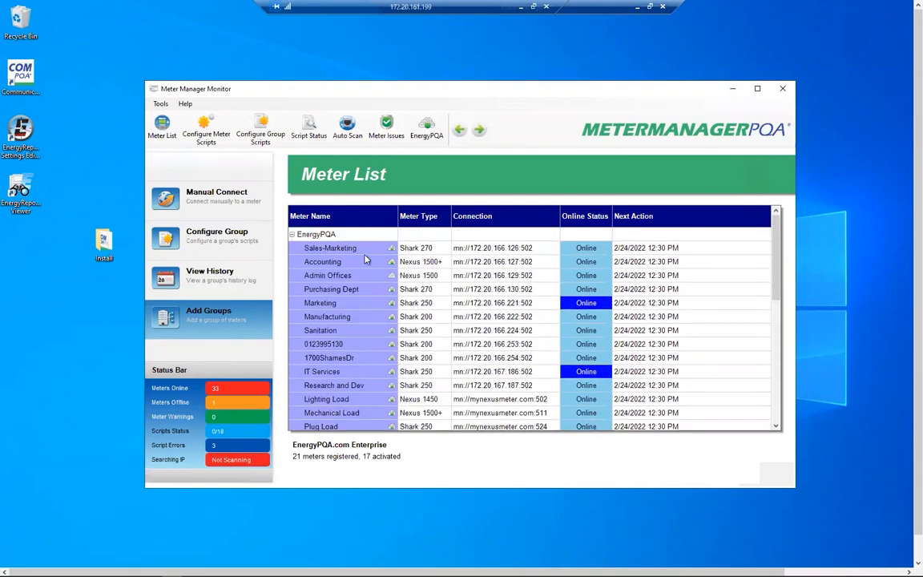
scroll(410, 351, down, 1)
scroll(410, 350, up, 1)
scroll(425, 374, down, 1)
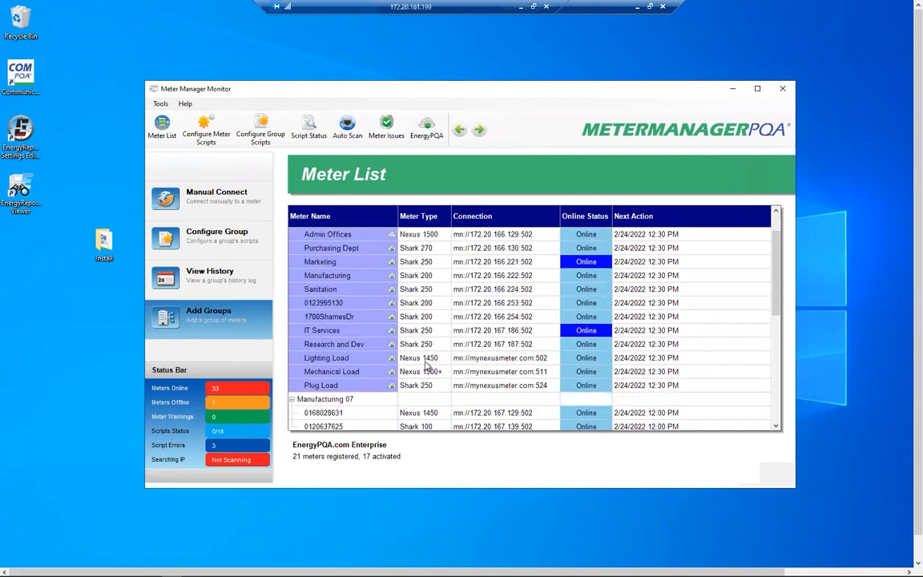
scroll(425, 353, down, 2)
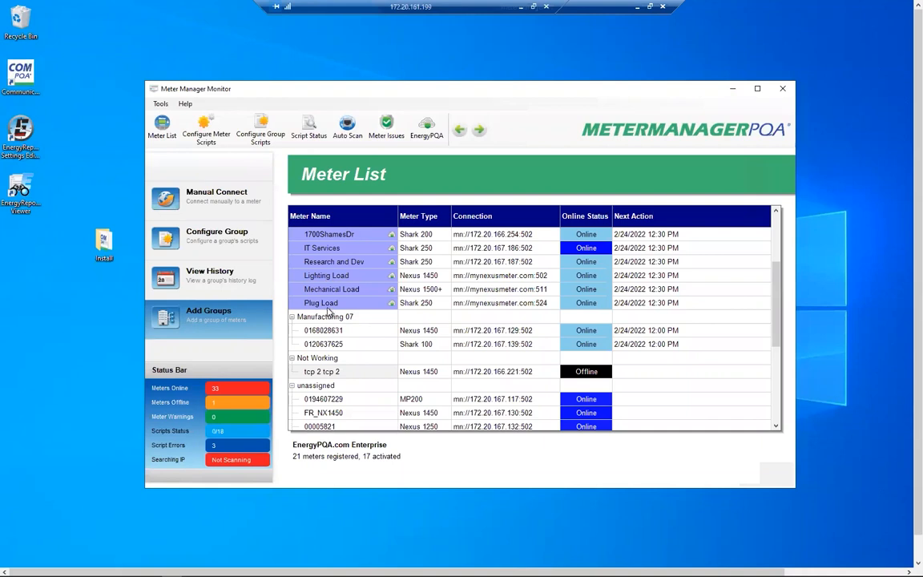
click(228, 200)
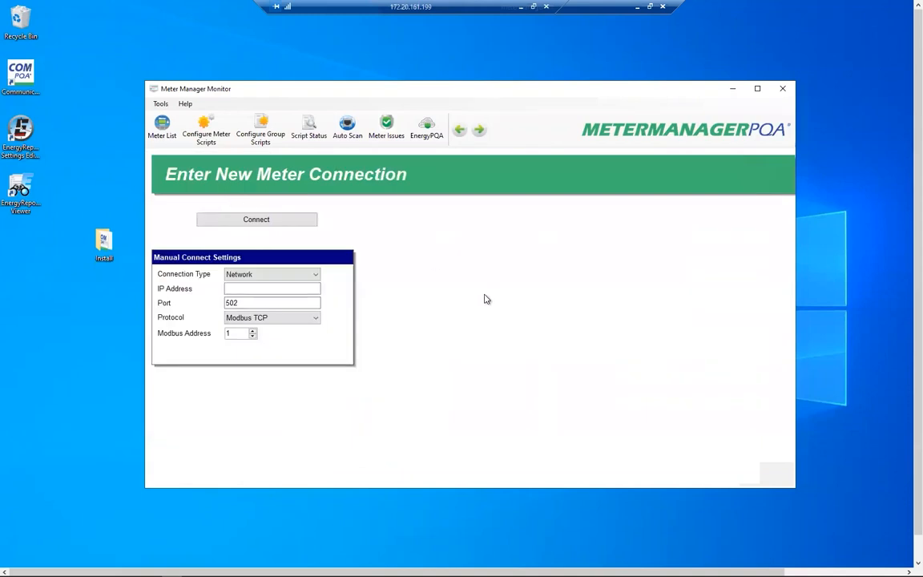
click(253, 287)
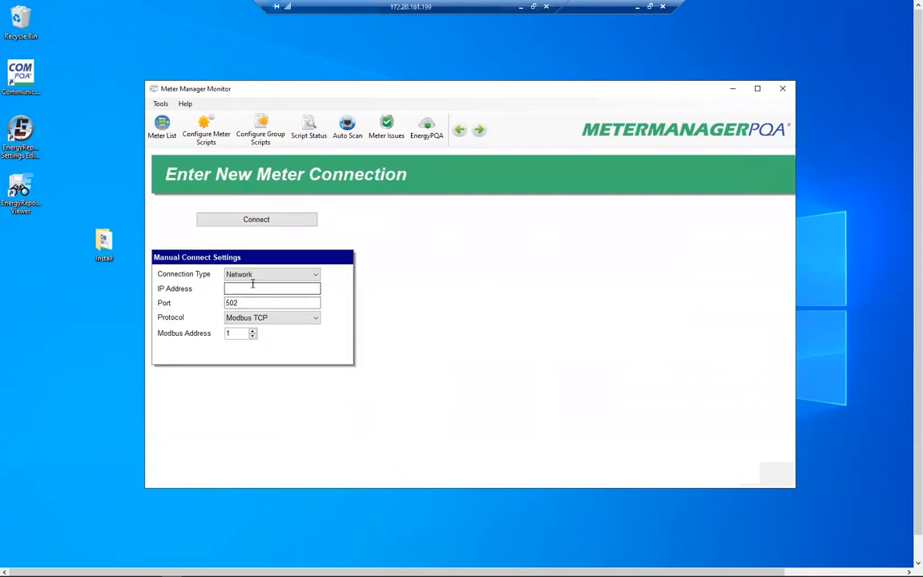
text(1)
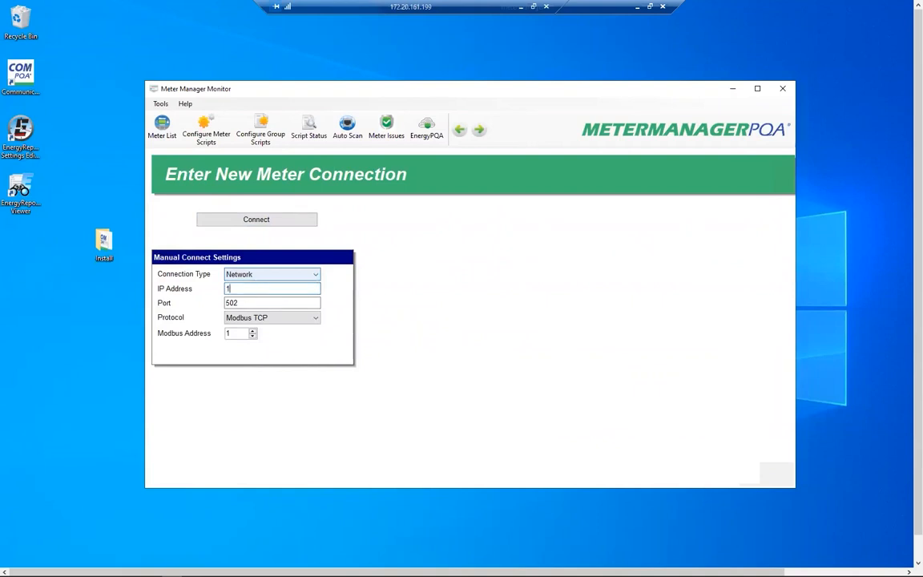
text(72.20.166.253)
key(BackSpace)
text(4)
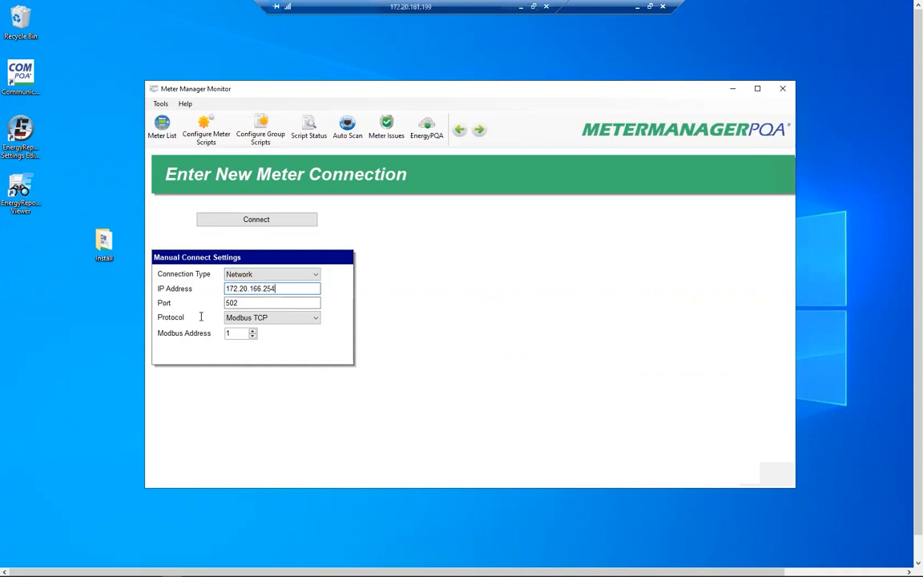
click(258, 224)
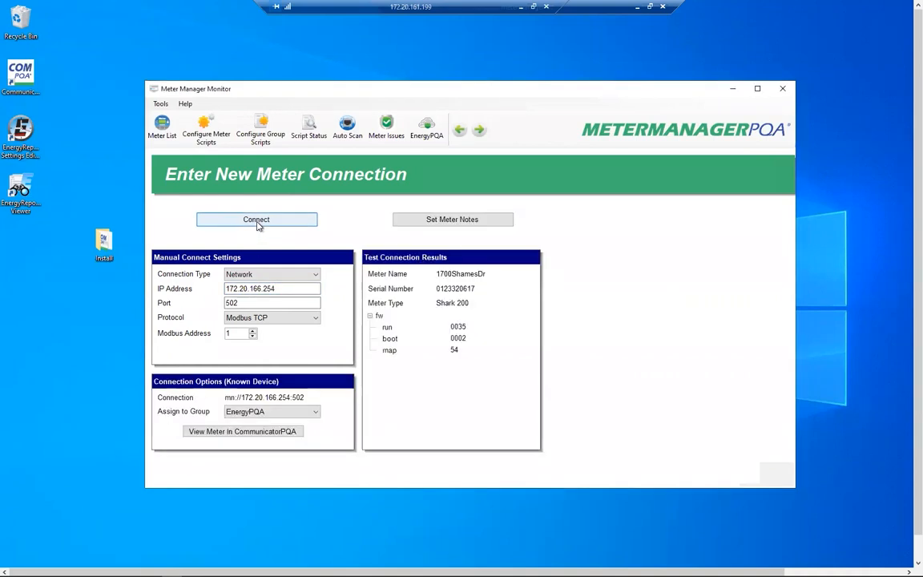
click(281, 413)
click(342, 391)
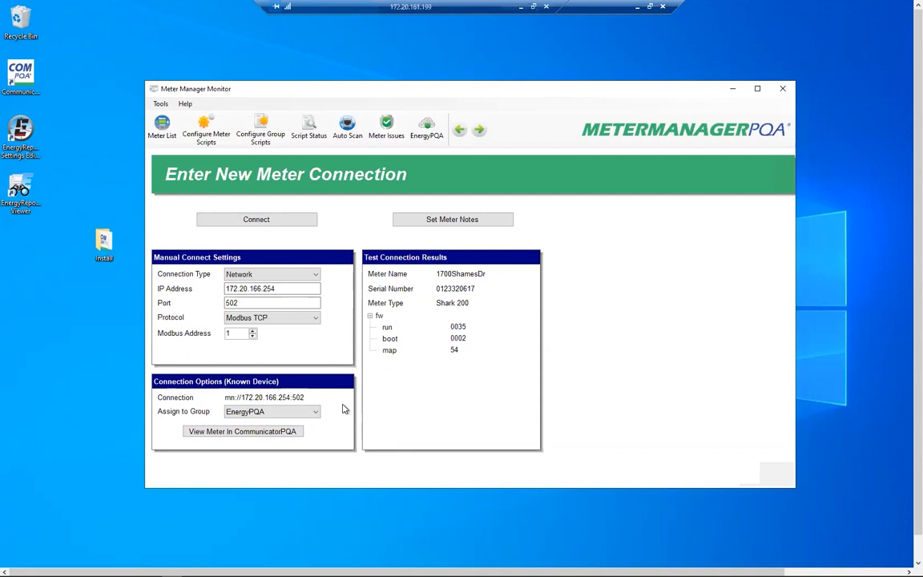
click(279, 413)
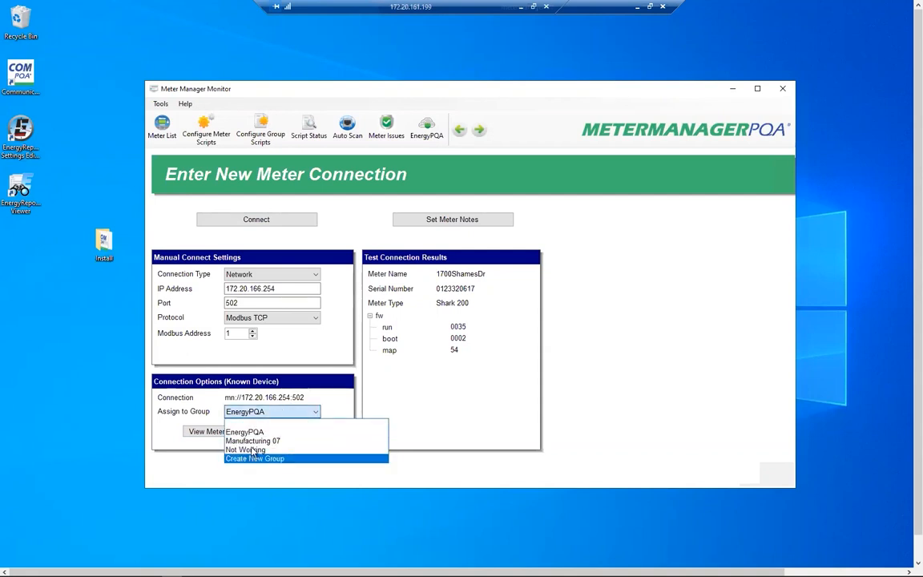
click(426, 369)
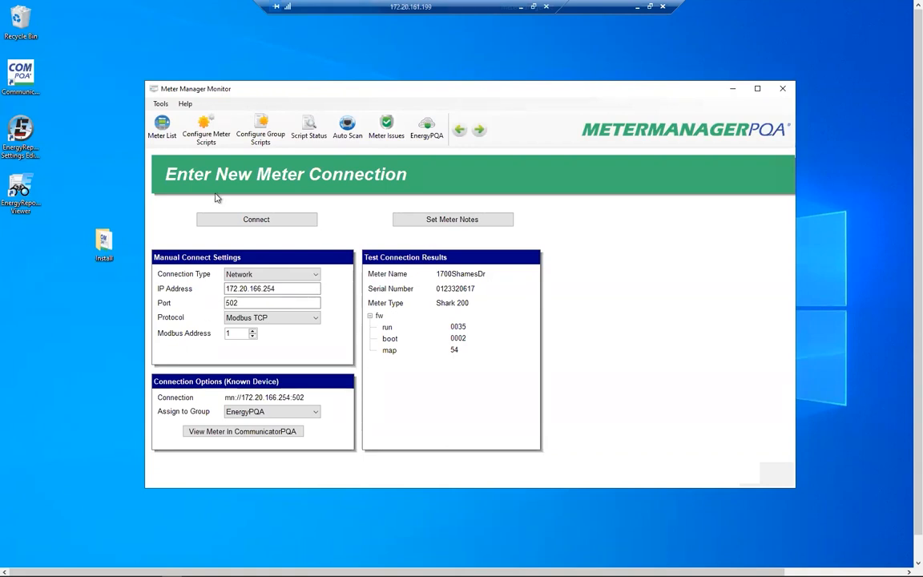
click(233, 302)
key(BackSpace)
key(BackSpace)
text(15)
key(BackSpace)
key(BackSpace)
text(02)
Step: Use a Serial connection on COM5 at 57600 baud, Modbus RTU, echo None, then return to Meter List
click(268, 274)
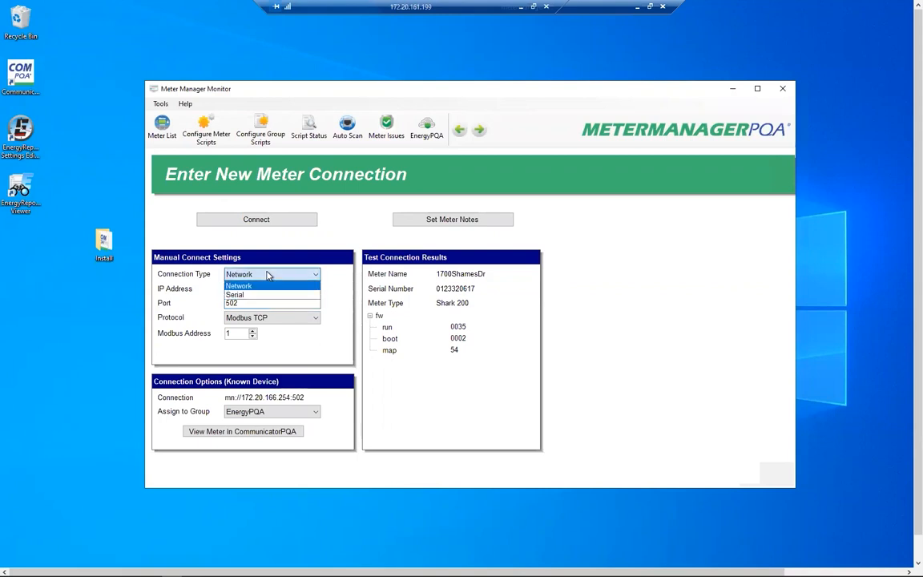
click(233, 295)
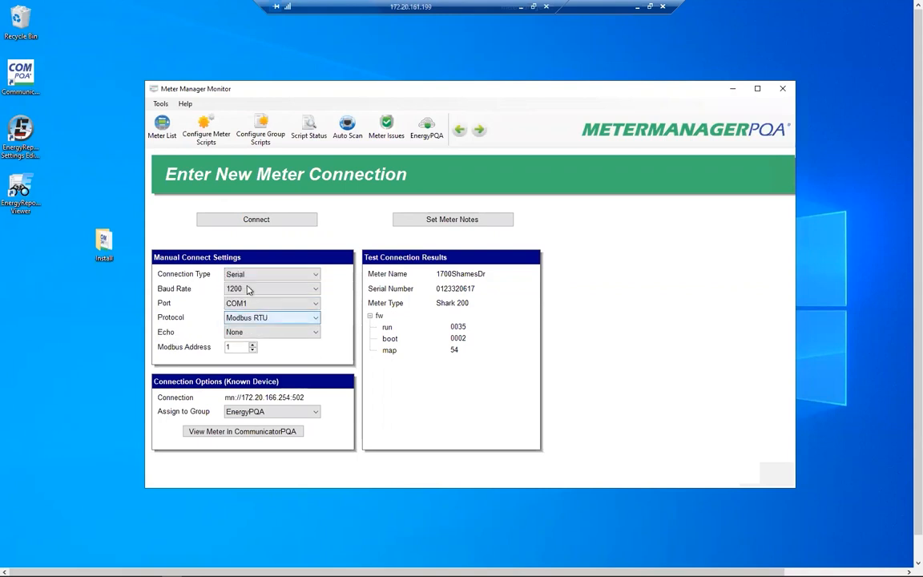
click(266, 289)
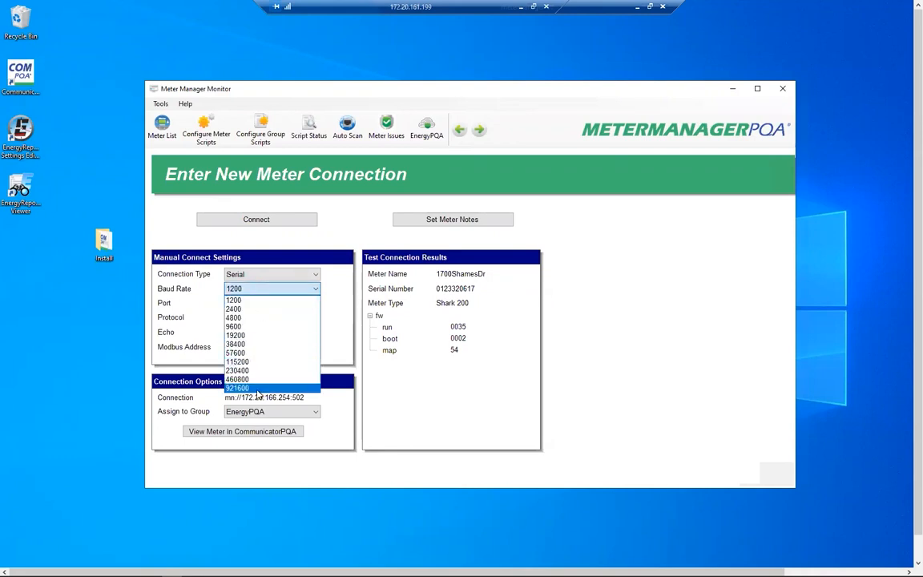
click(257, 353)
click(258, 304)
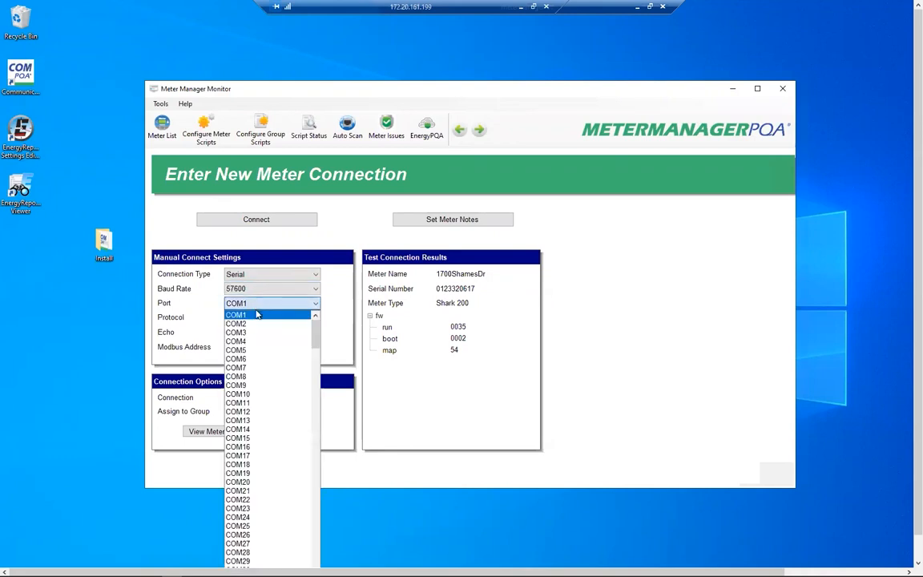
click(241, 350)
click(276, 322)
click(268, 329)
click(268, 332)
click(234, 339)
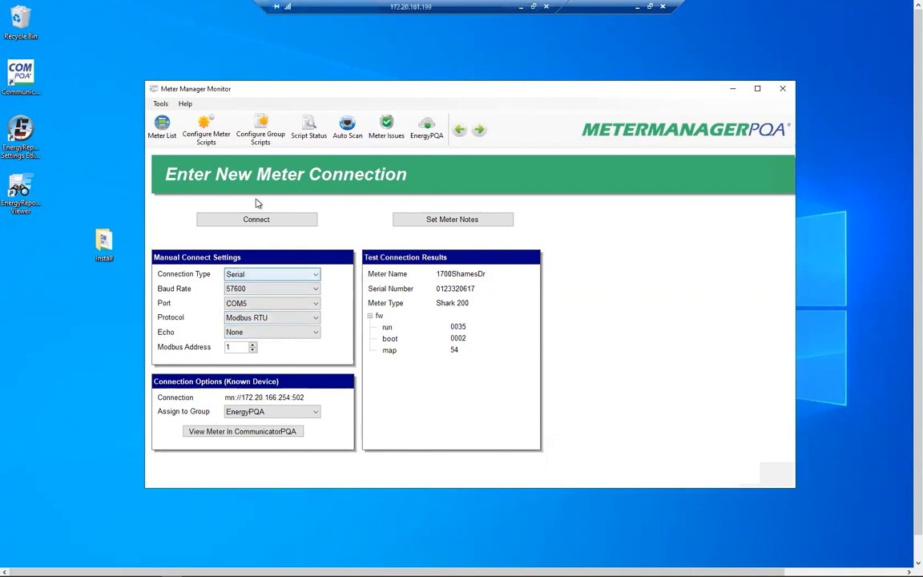
click(162, 130)
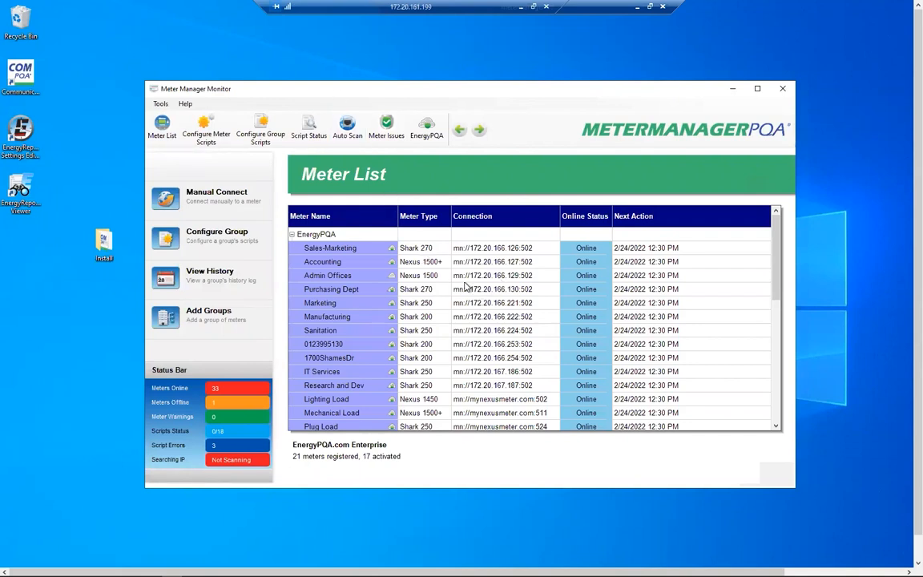
click(455, 329)
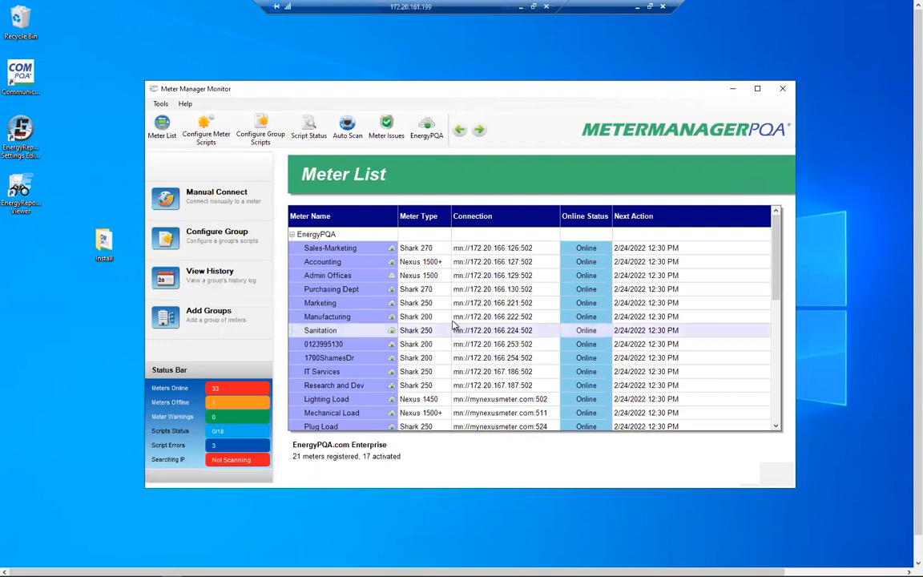
scroll(453, 325, down, 4)
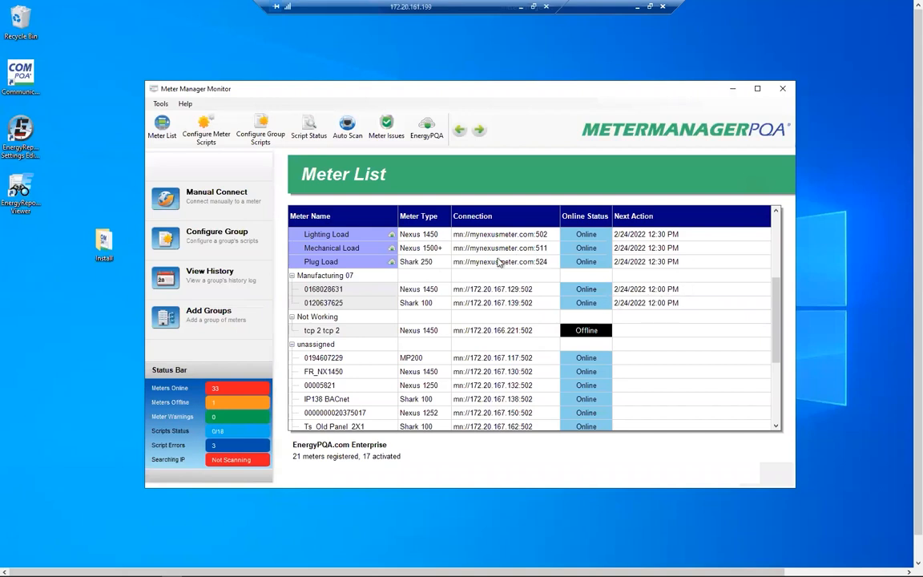
click(345, 122)
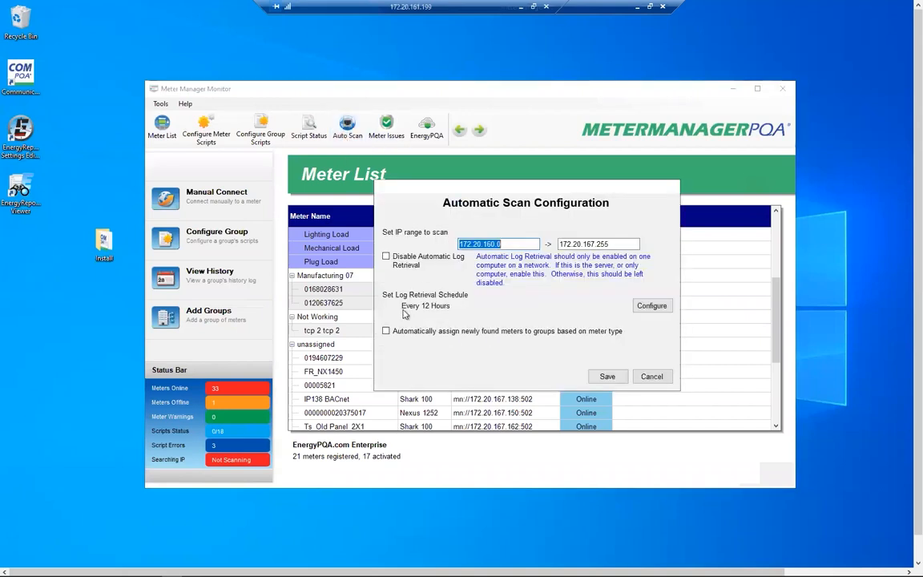
click(652, 377)
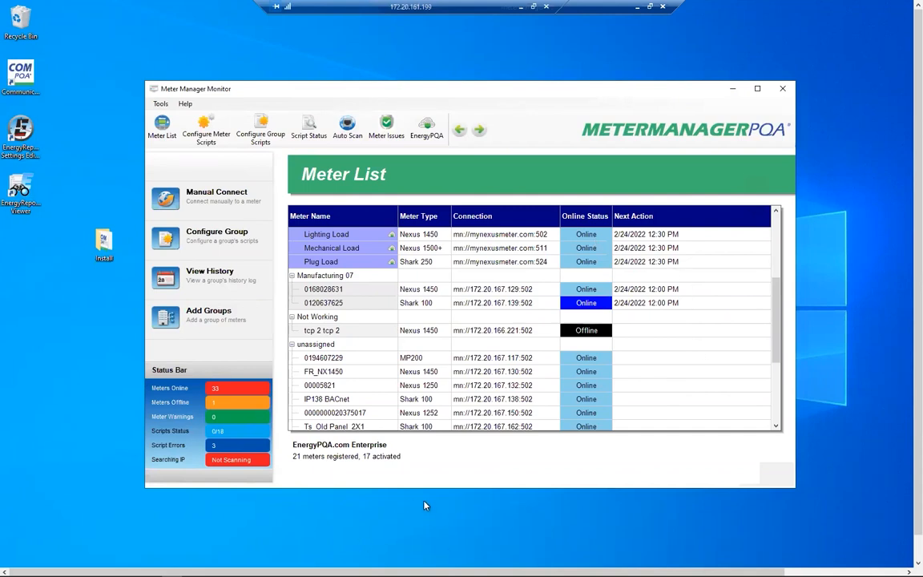
Step: Open Configure Group Scripts for Manufacturing 07, showing group log retrieval every 12 hours
right_click(339, 278)
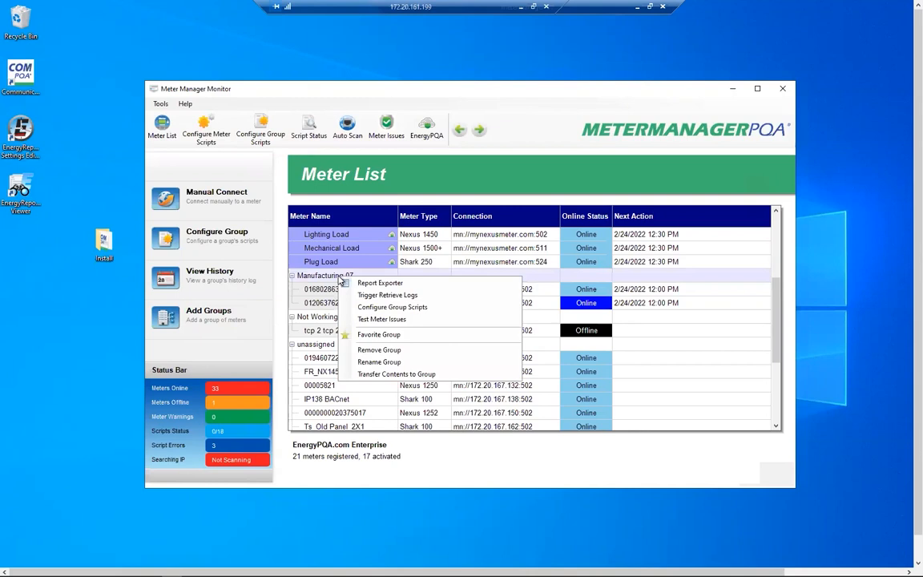
click(316, 276)
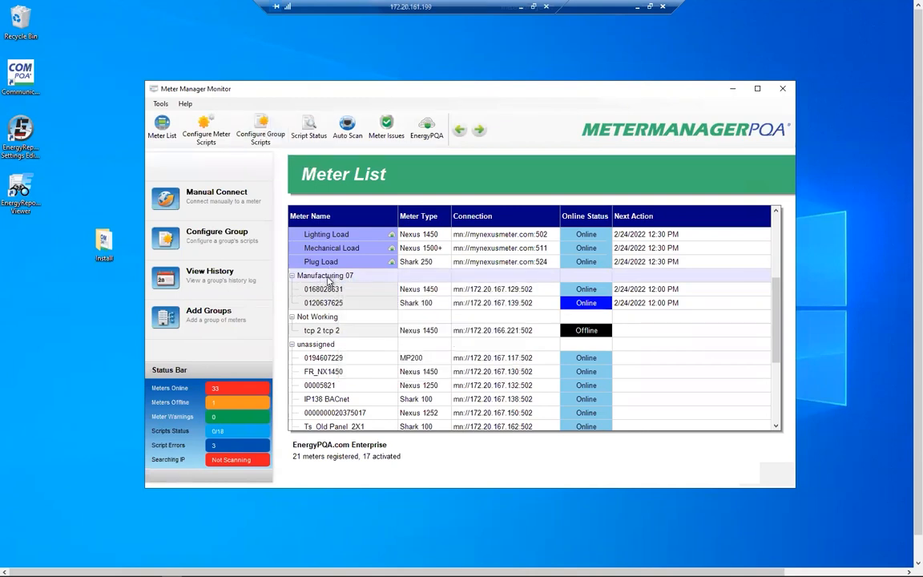
right_click(328, 279)
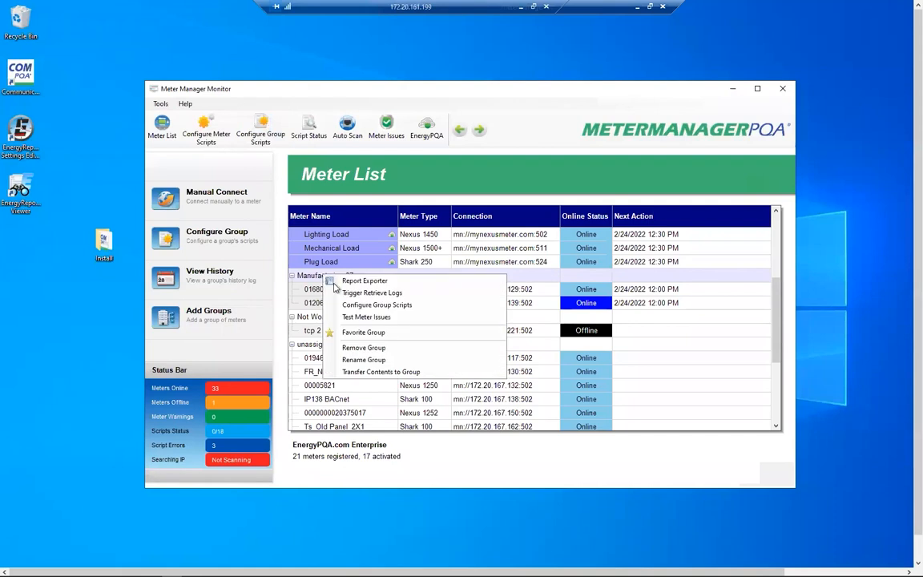
click(372, 307)
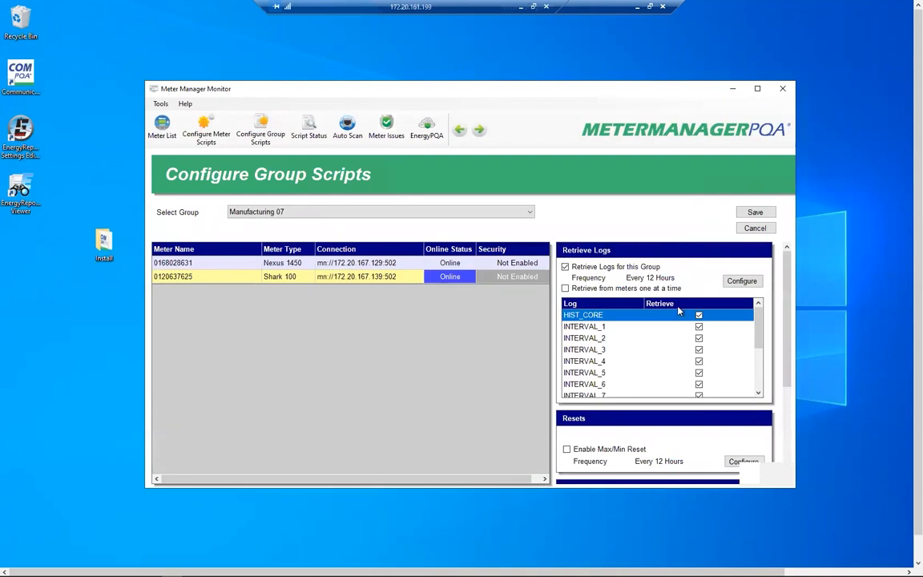
drag(785, 330, 758, 282)
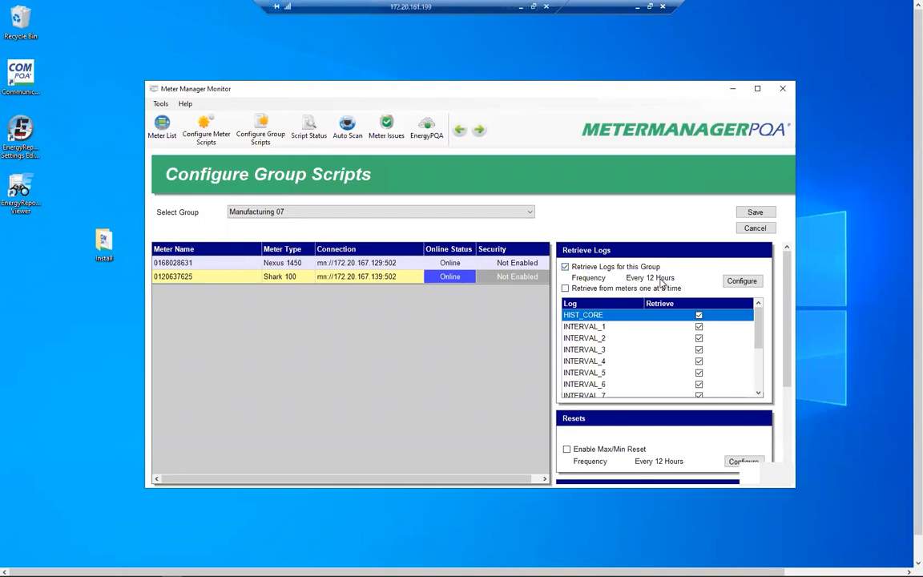
Step: Set Manufacturing 07's log retrieval to a Time trigger running daily at 00:10 and apply it
click(742, 281)
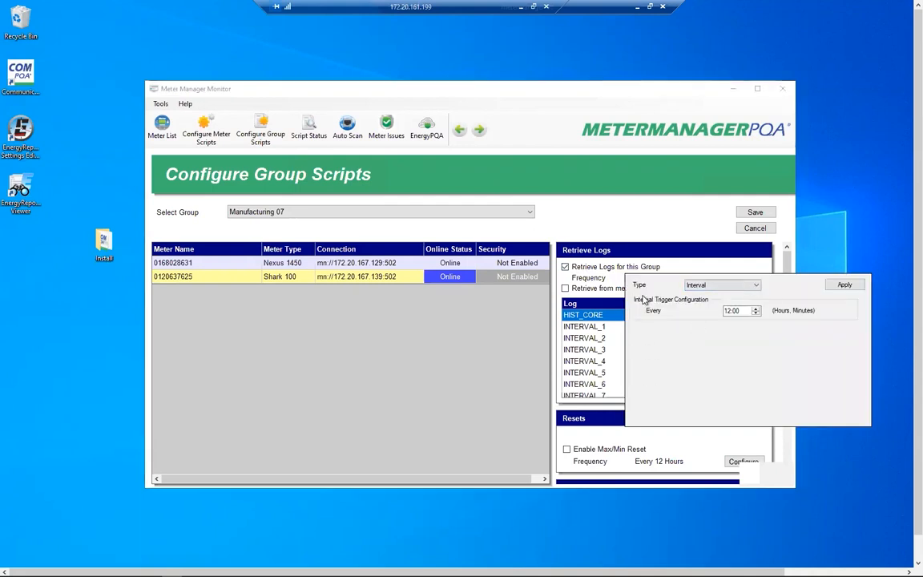
click(755, 287)
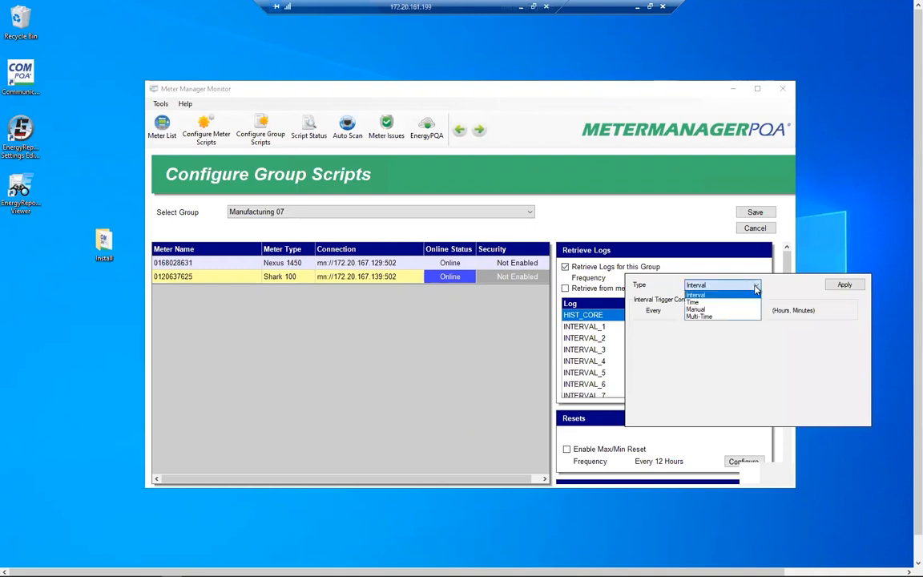
click(697, 303)
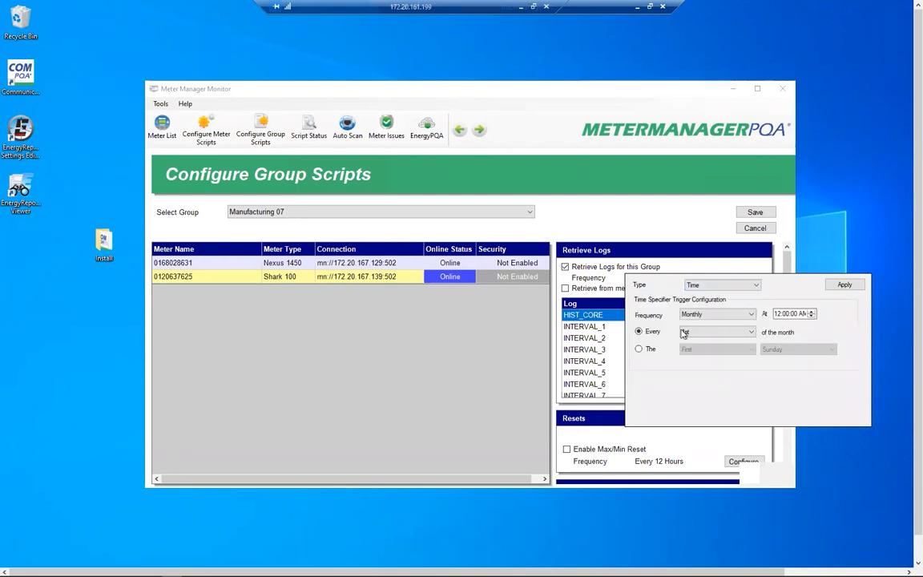
click(708, 286)
click(709, 288)
click(694, 314)
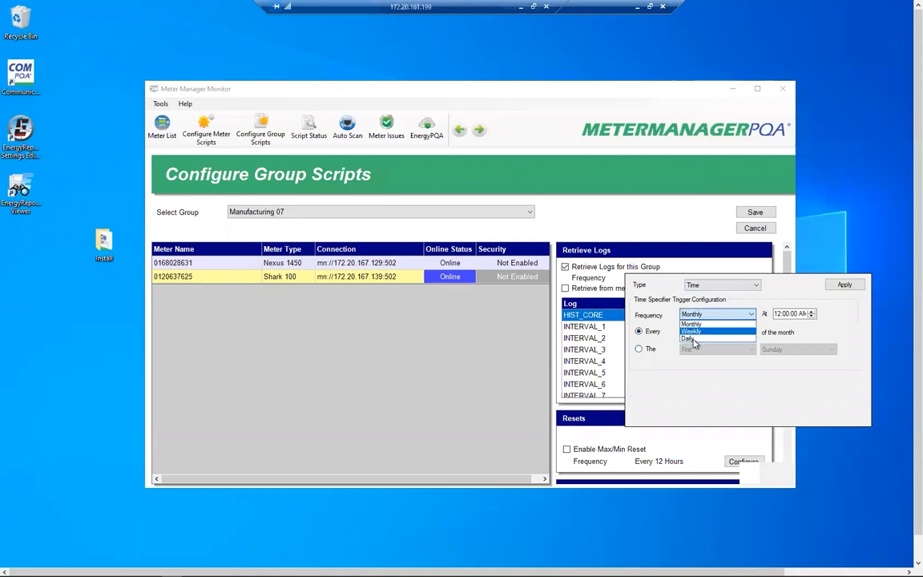
click(694, 339)
click(781, 314)
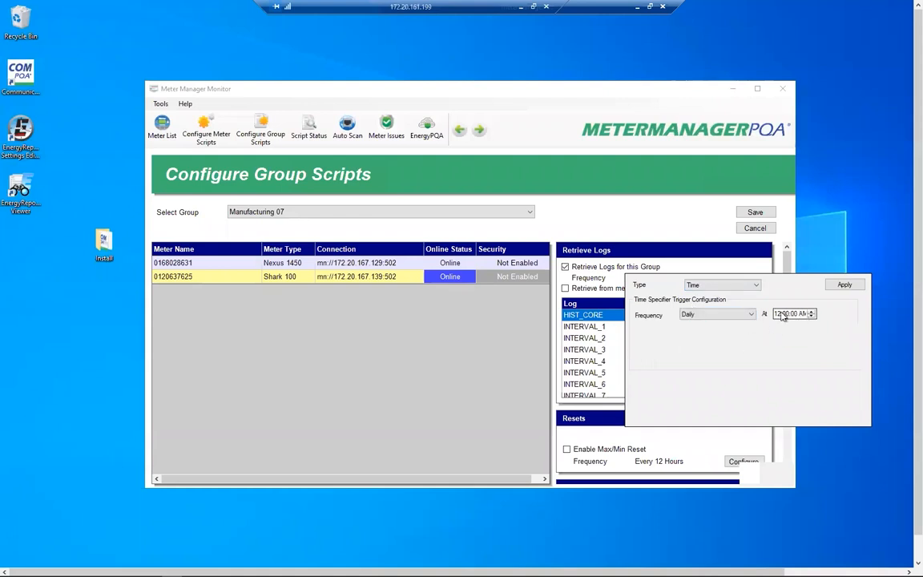
click(784, 314)
text(10)
click(845, 285)
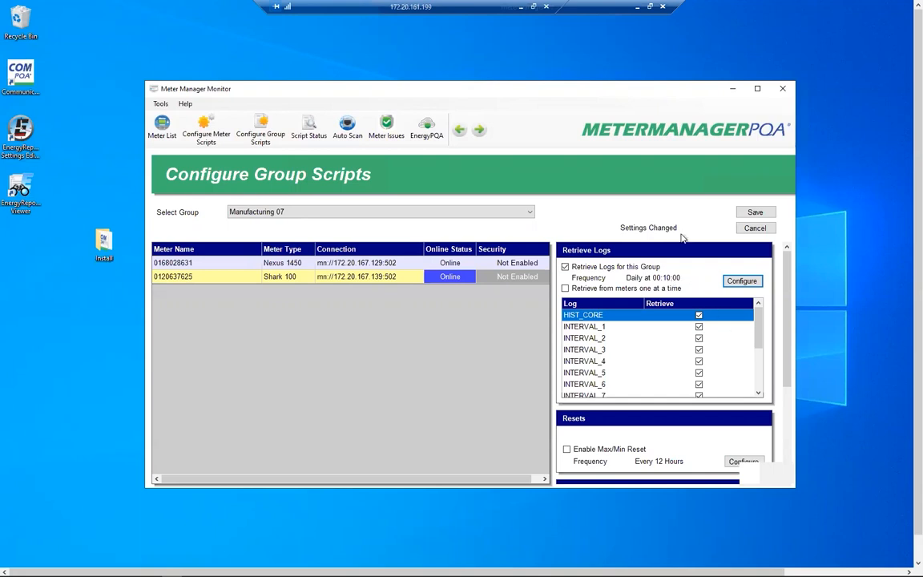
Step: Change the log retrieval trigger to an Interval repeating every 01 hours
click(742, 282)
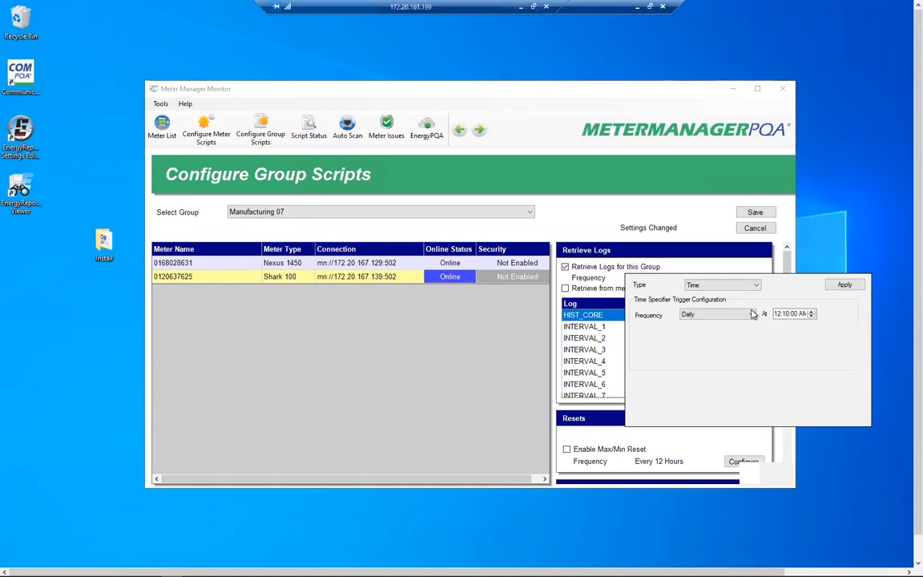
click(735, 316)
click(743, 285)
click(743, 286)
click(724, 305)
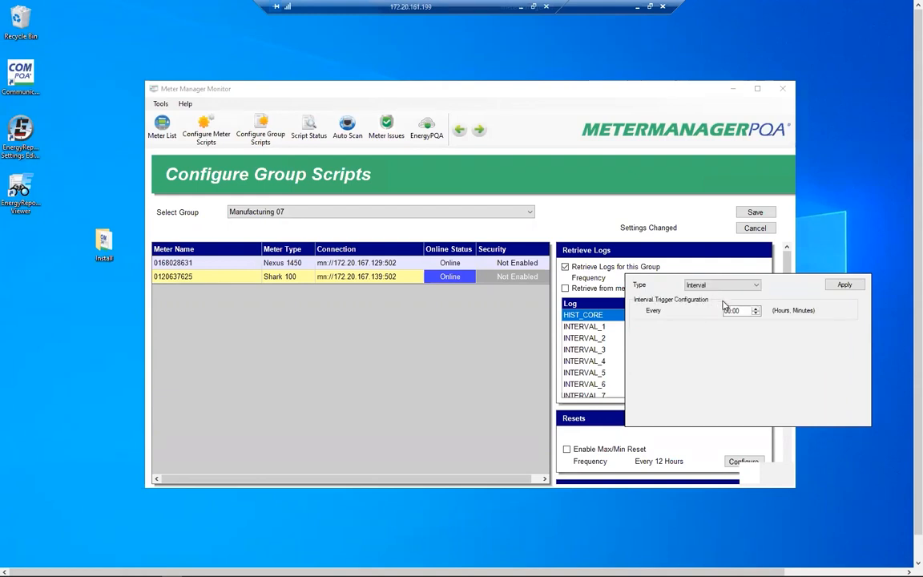
click(729, 312)
text(1)
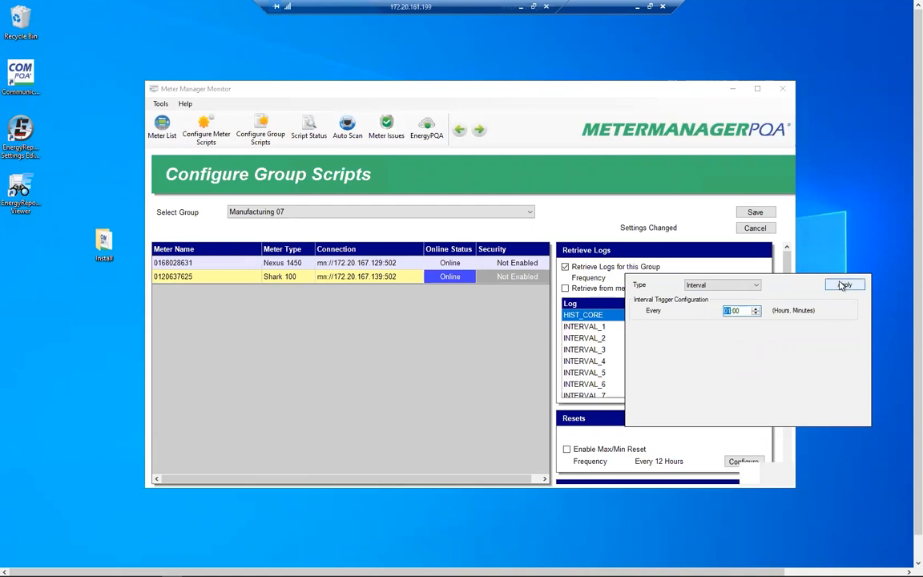
click(844, 285)
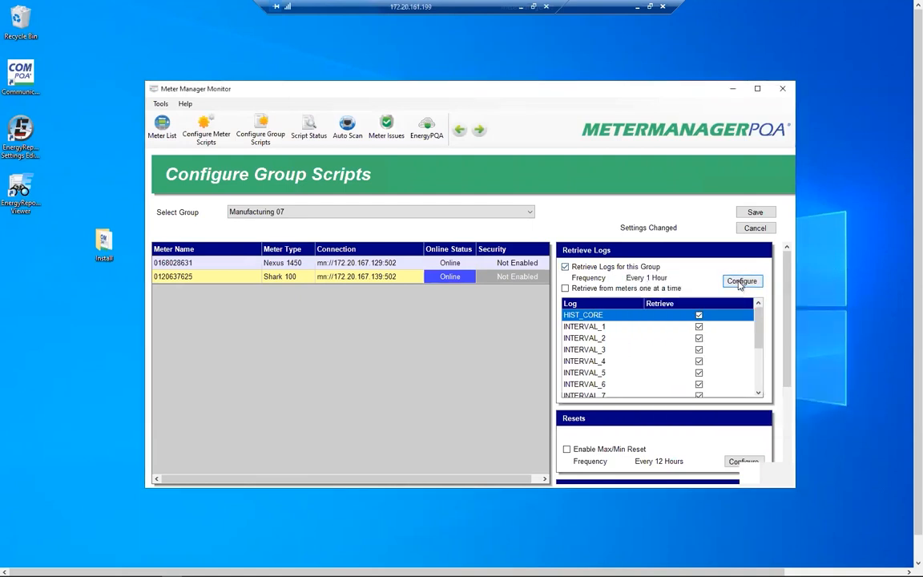
Step: Switch the retrieval type to Multiple Times and add a daily 00:10 trigger
click(739, 282)
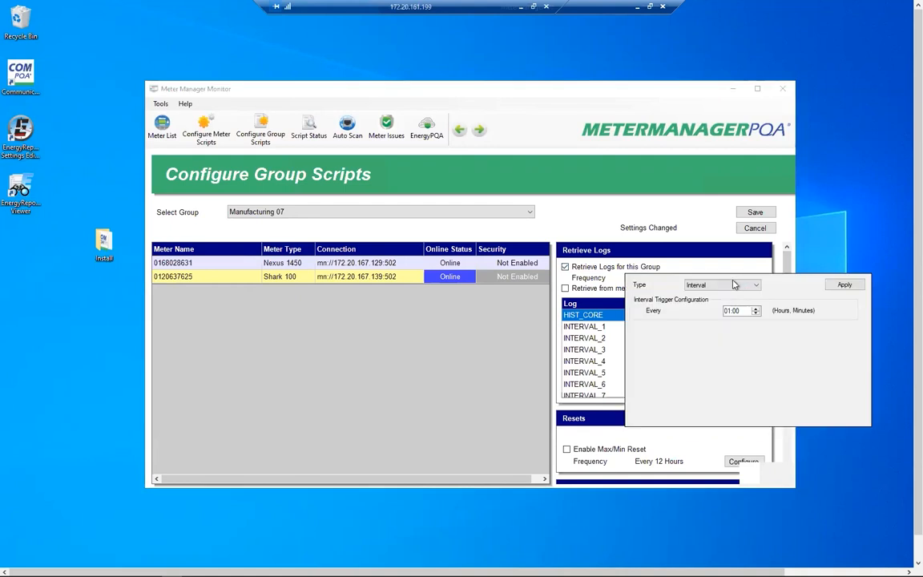
click(737, 285)
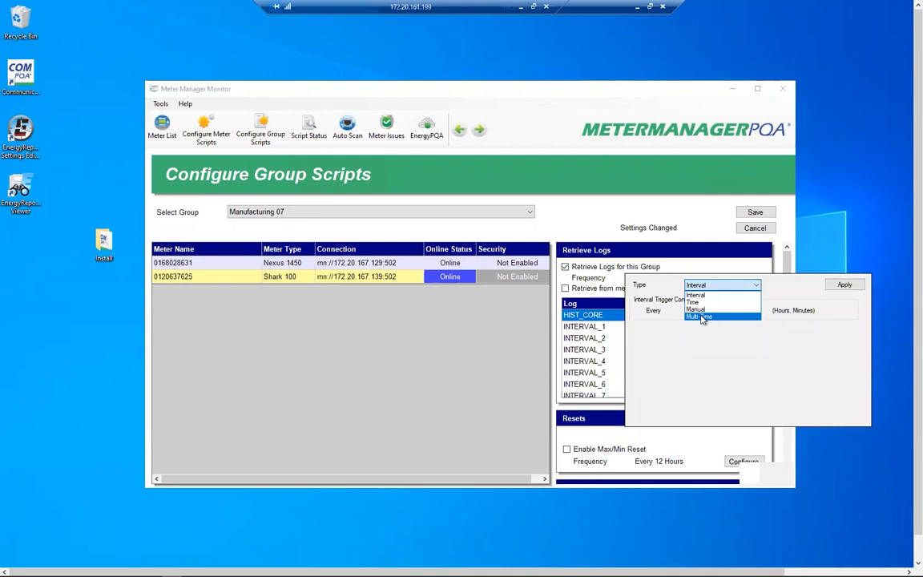
click(702, 317)
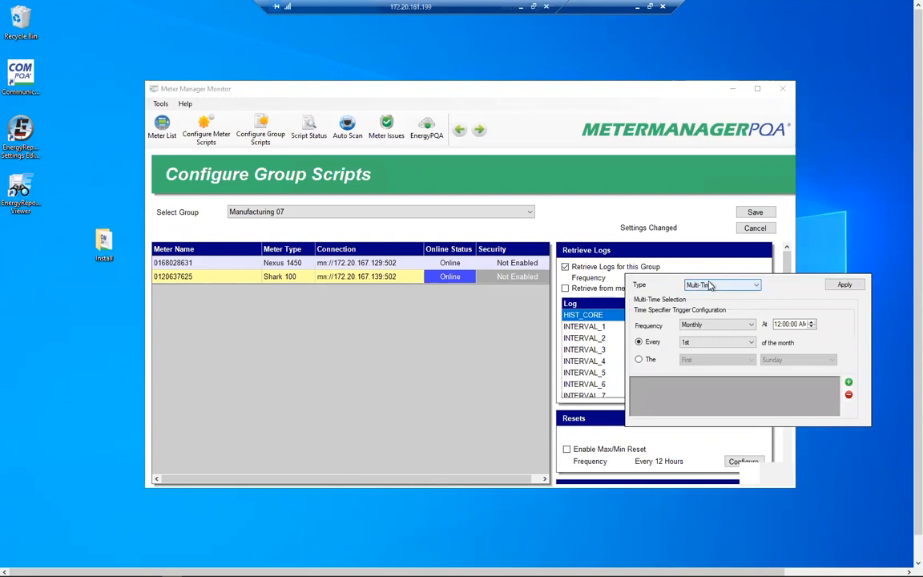
click(736, 327)
click(691, 351)
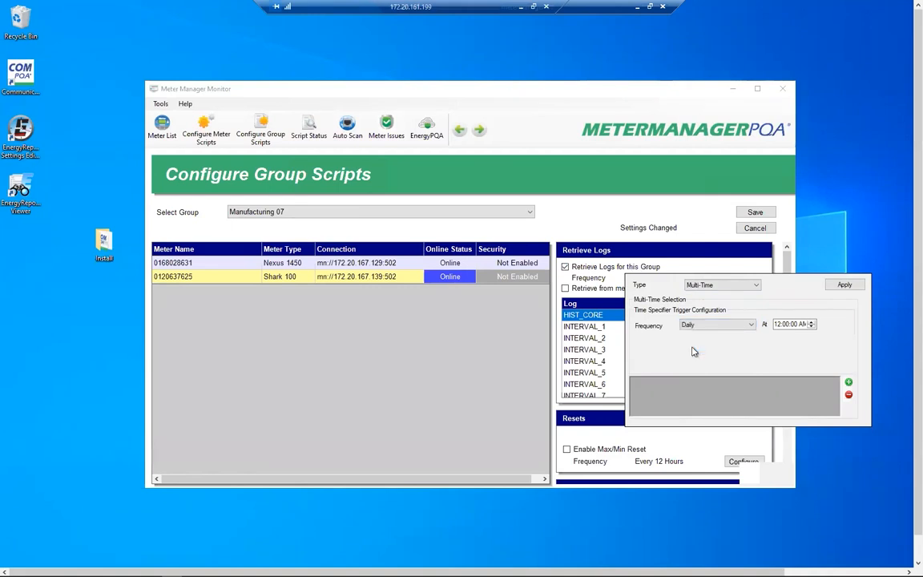
click(786, 323)
text(10)
click(848, 383)
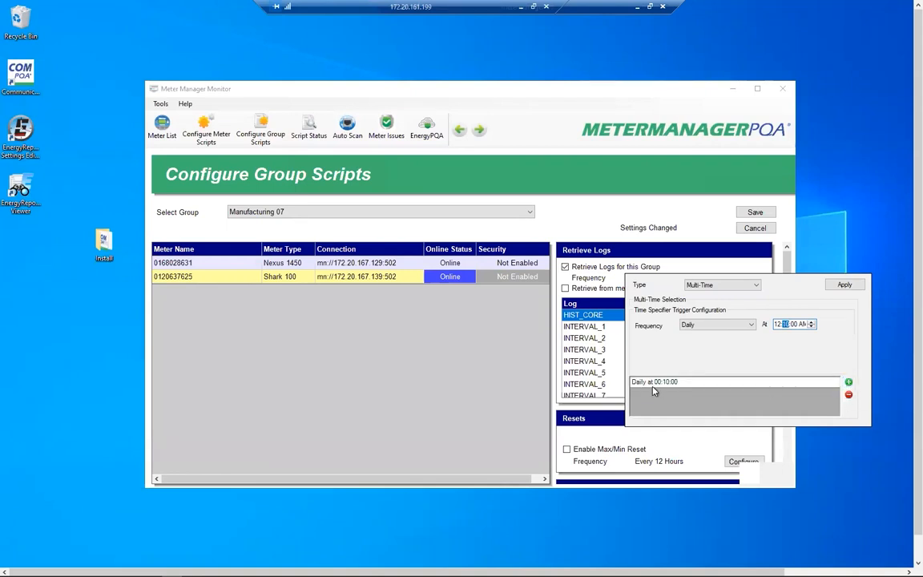
Step: Keep the trigger frequency at Daily and apply the Multiple Times schedule
click(736, 326)
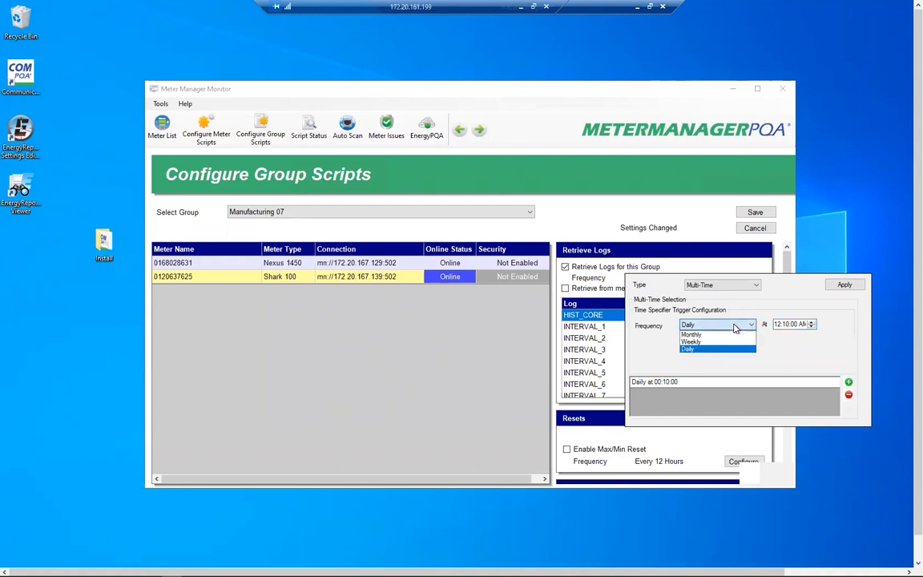
click(797, 350)
click(779, 325)
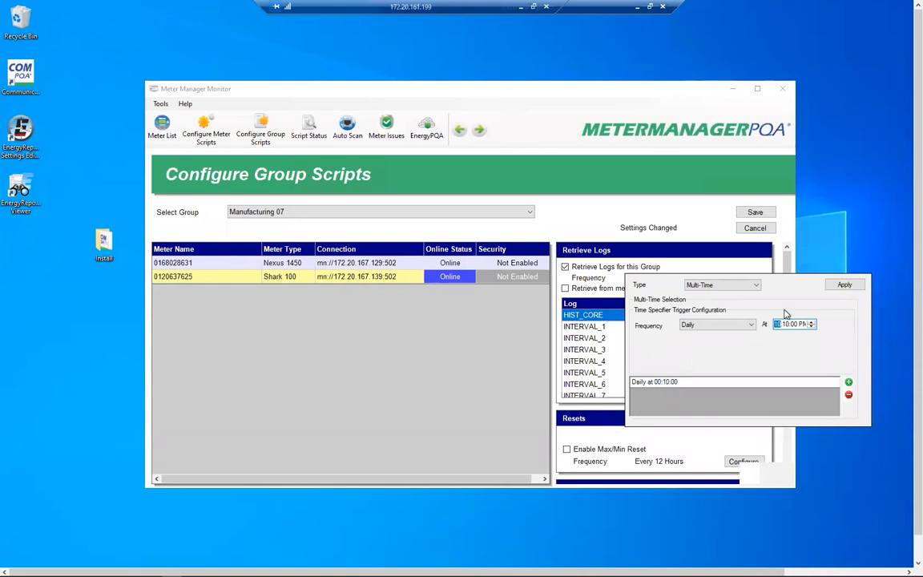
click(845, 285)
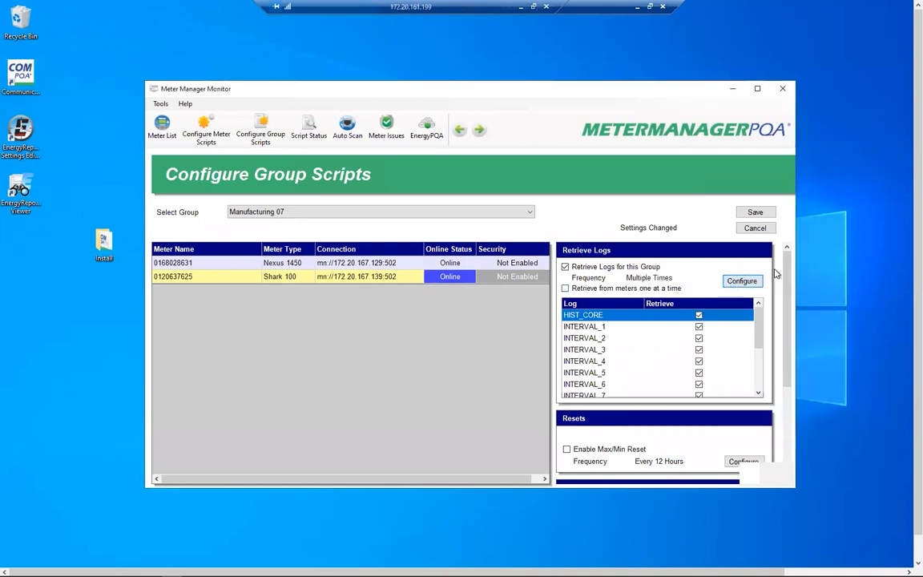
Step: Add a second daily retrieval time at 22:10 beside 00:10 and apply
click(732, 282)
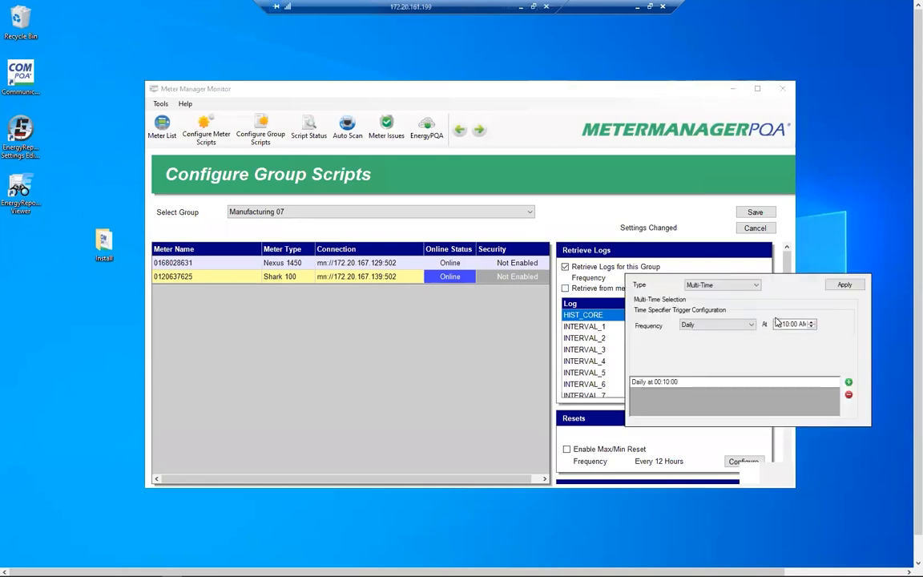
click(776, 323)
key(Down)
key(Down)
click(849, 381)
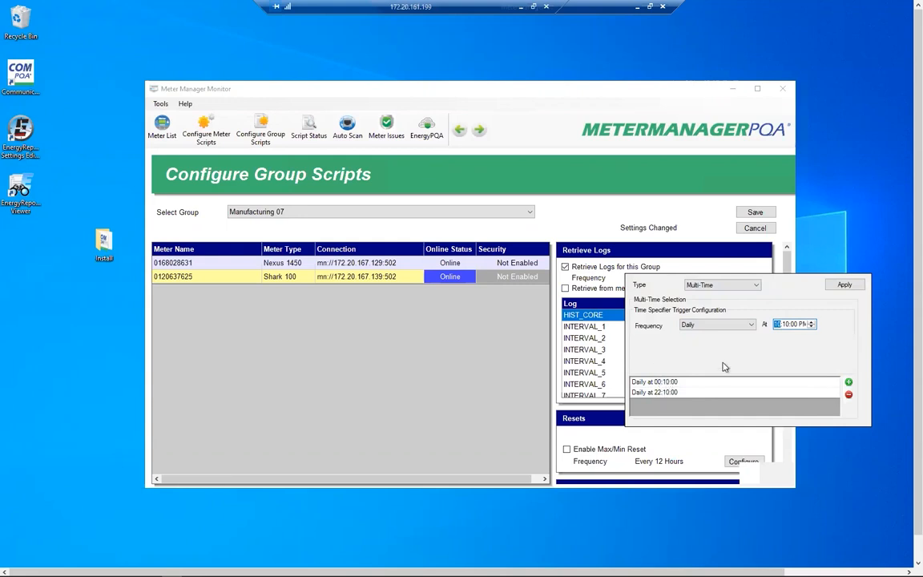
click(844, 286)
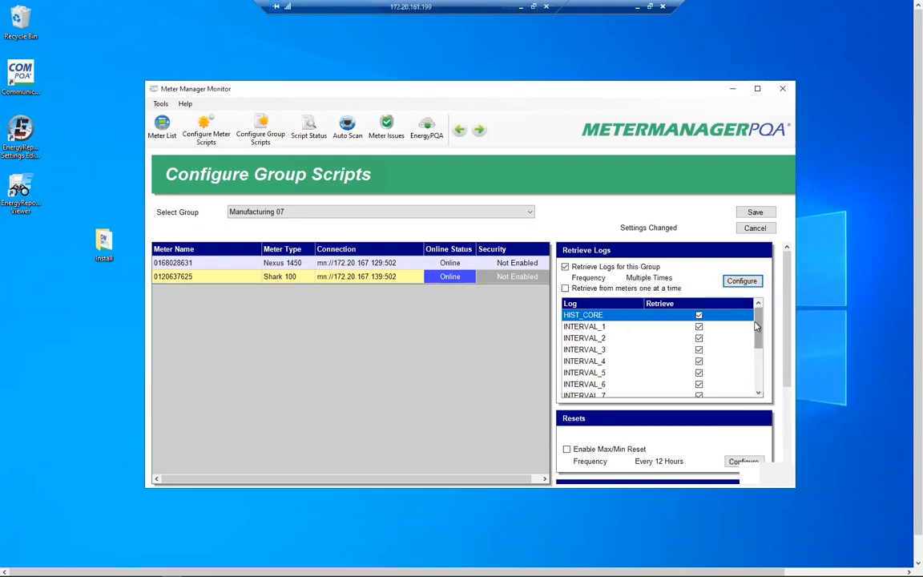
Step: Untick retrieval for PQ_LOG, WAVEFORM, EN50160, DIGITAL_INPUT, EVENT_TRIGGERED, INTERVAL_8 and LIMIT_LOG
drag(758, 336, 757, 279)
drag(758, 325, 757, 411)
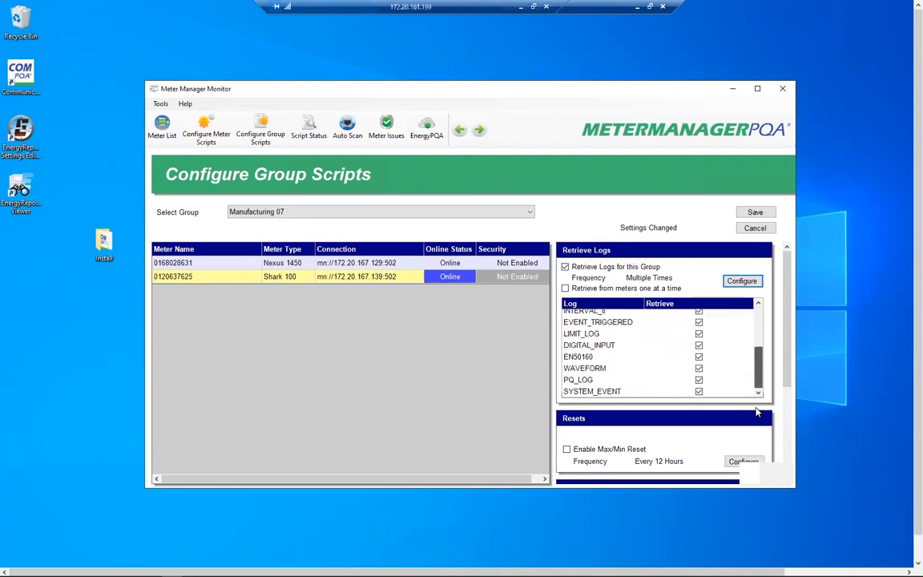
click(699, 380)
click(698, 368)
click(698, 356)
click(699, 345)
click(699, 333)
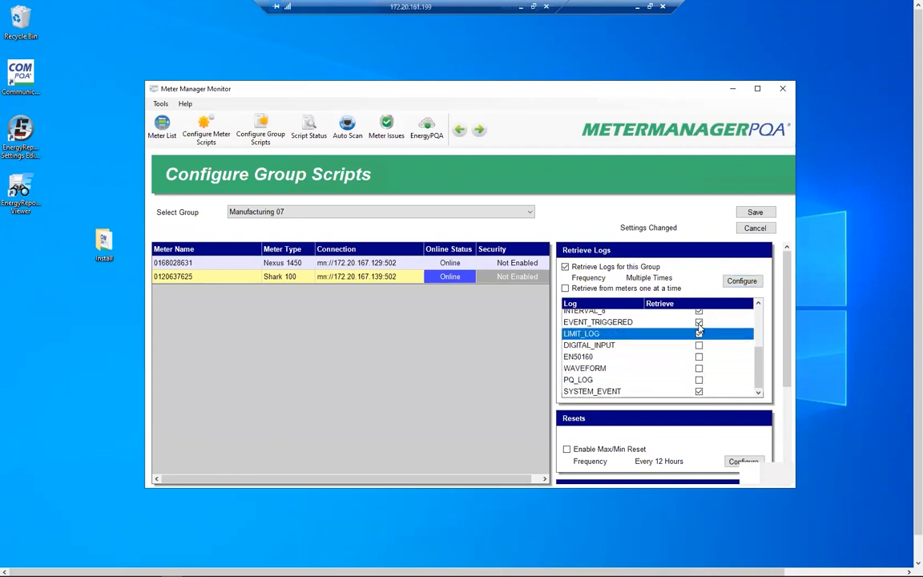
click(699, 322)
click(698, 312)
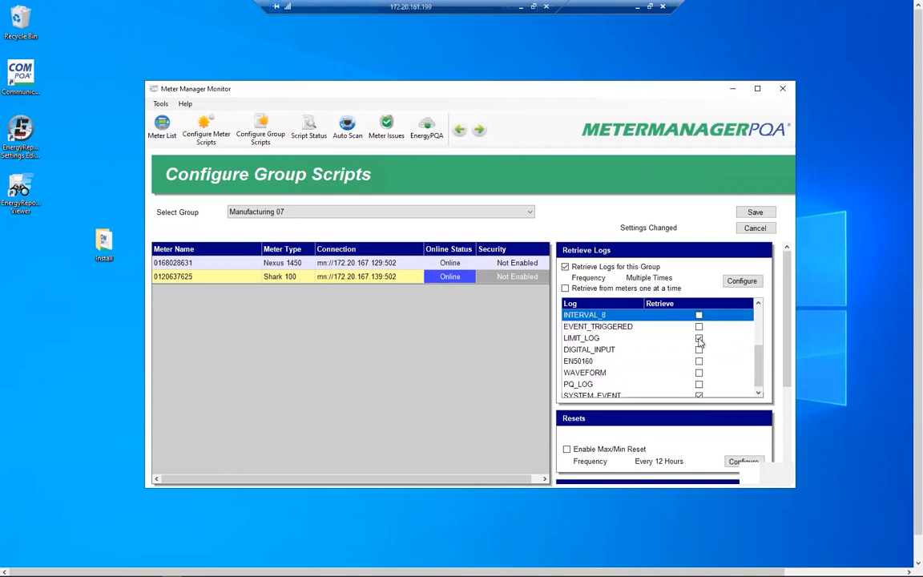
click(698, 339)
Step: Untick retrieval for INTERVAL_7 through INTERVAL_2 and HIST_CORE, leaving INTERVAL_1 enabled
drag(763, 364, 738, 295)
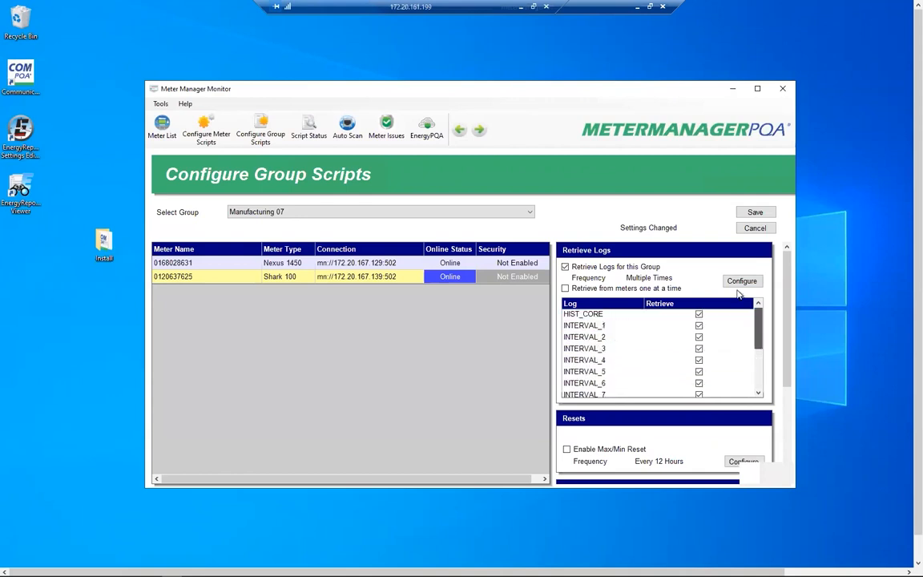
click(699, 391)
click(698, 380)
click(698, 368)
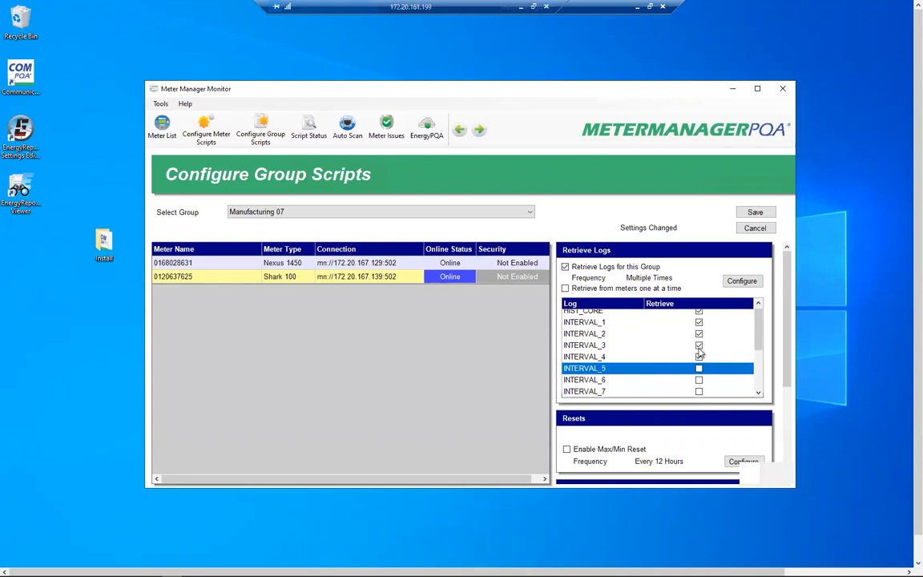
click(699, 356)
click(699, 344)
click(699, 312)
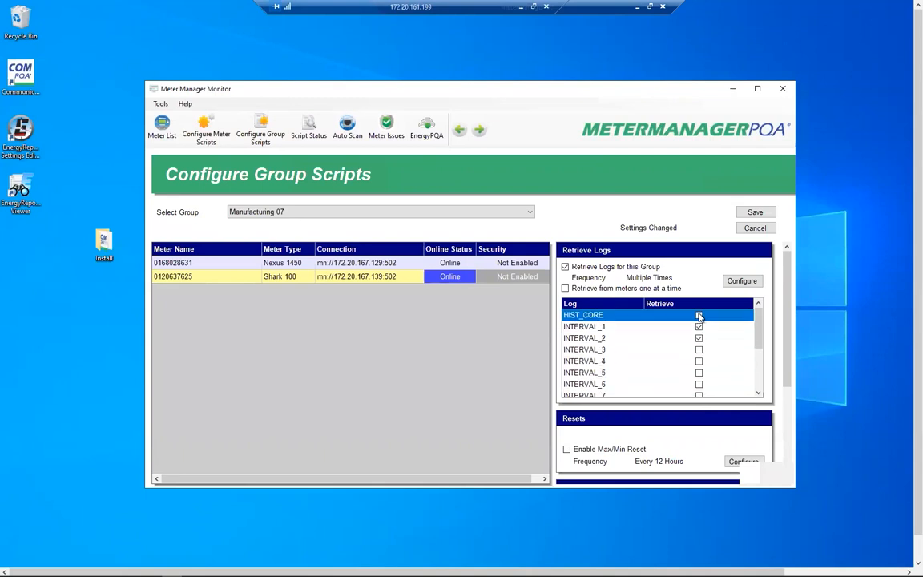
click(699, 338)
drag(758, 317, 728, 305)
scroll(664, 360, down, 3)
Step: Save Manufacturing 07's script settings with INTERVAL_1 on the Multiple Times schedule
scroll(660, 397, down, 3)
scroll(645, 392, up, 10)
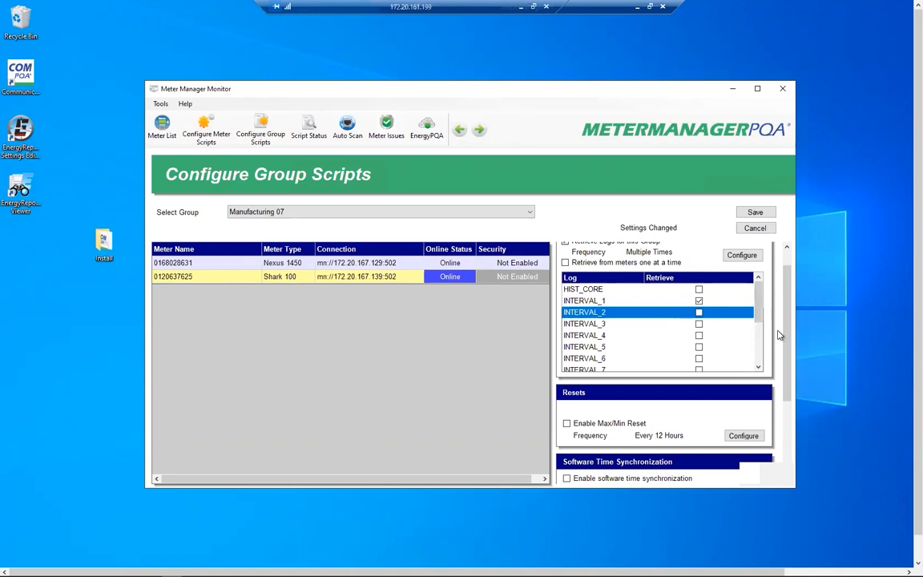
scroll(775, 334, up, 1)
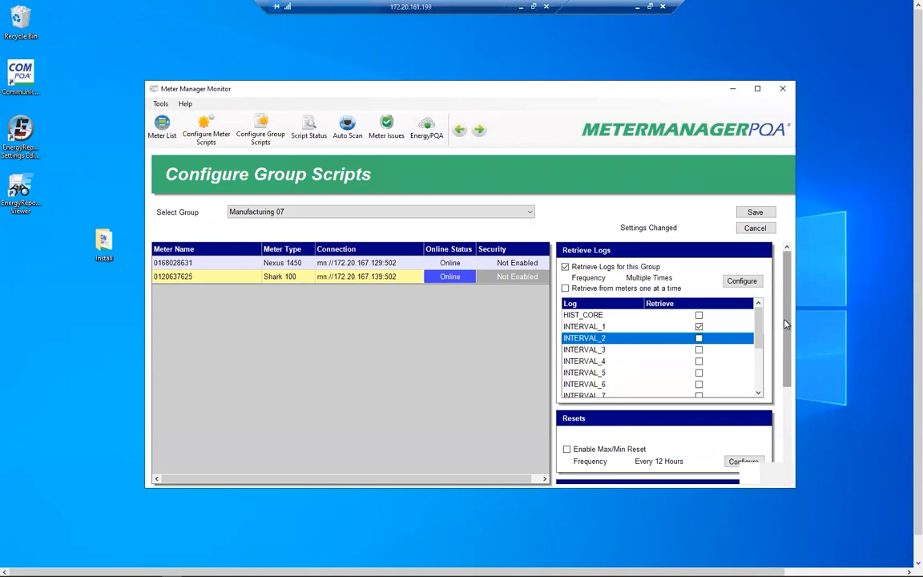
drag(783, 320, 739, 279)
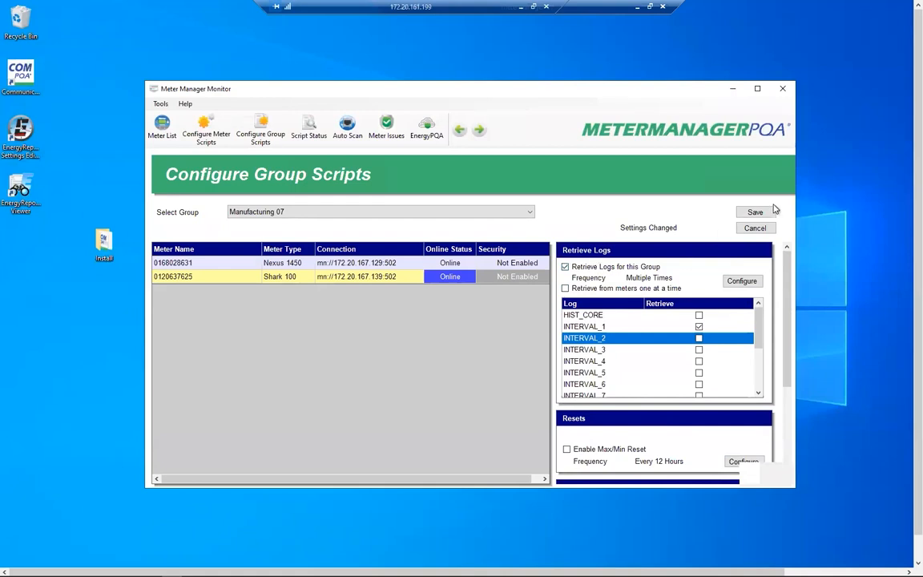
click(758, 212)
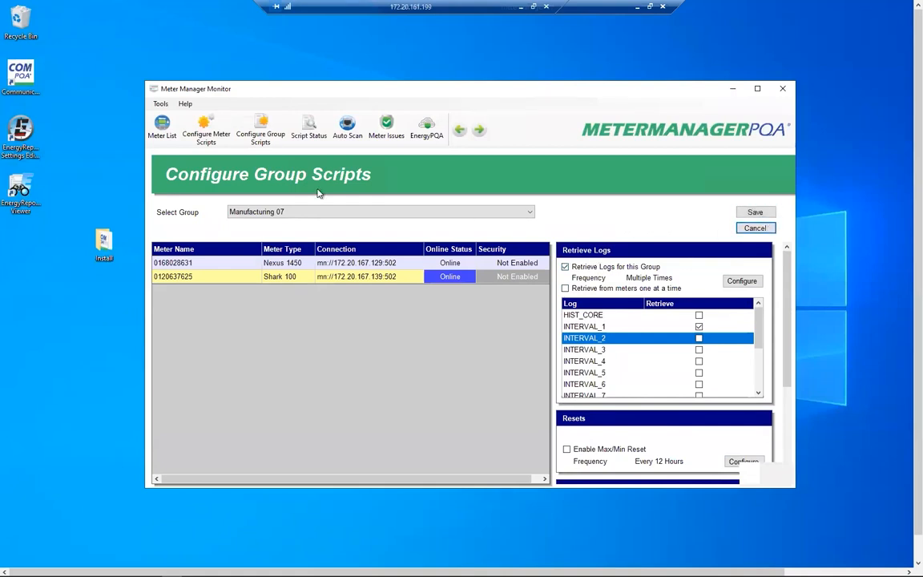
click(162, 126)
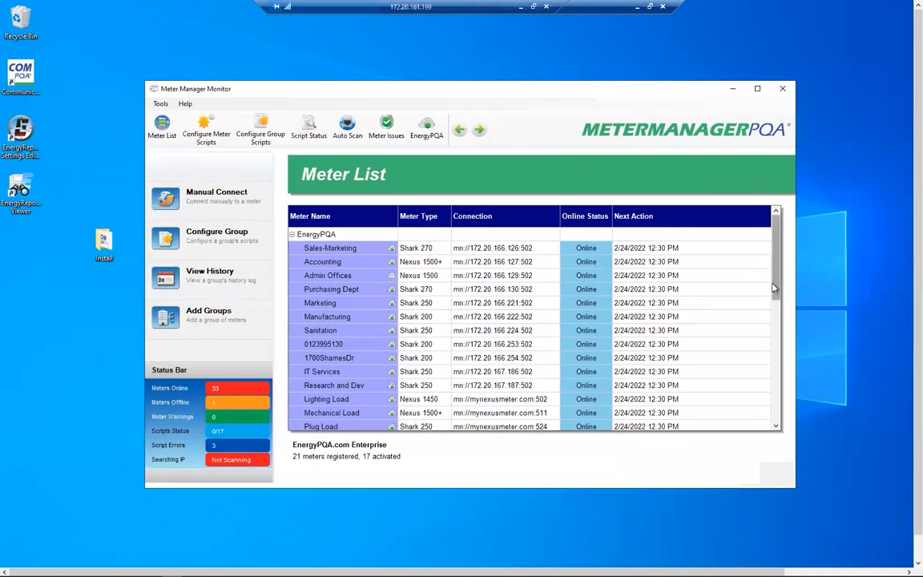
scroll(765, 304, down, 4)
scroll(761, 322, up, 1)
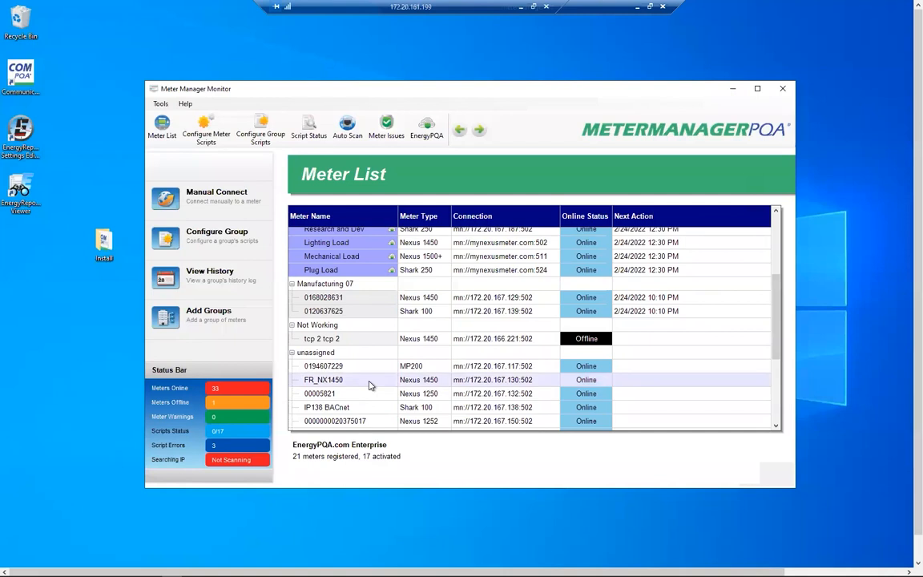
scroll(370, 385, down, 4)
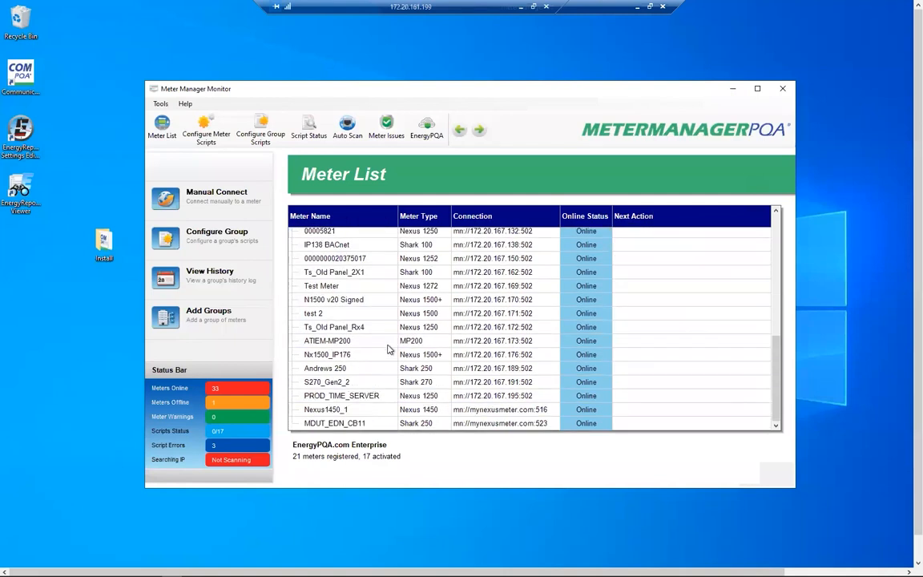
scroll(416, 365, up, 4)
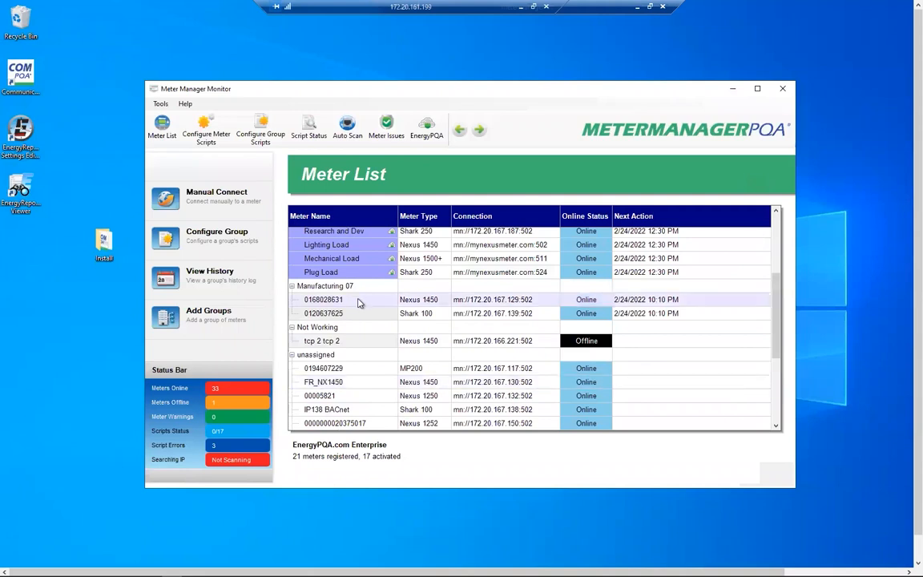
right_click(358, 300)
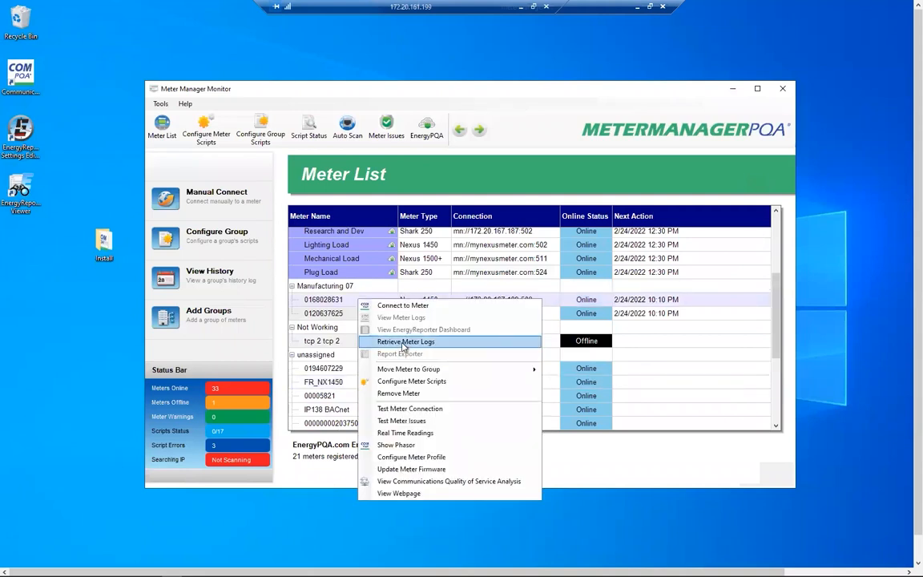
click(405, 343)
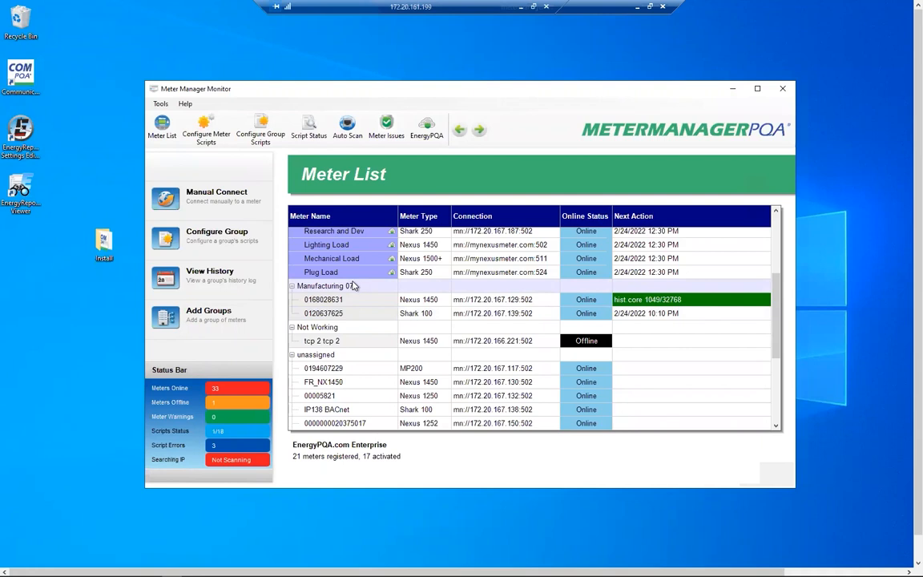
right_click(359, 306)
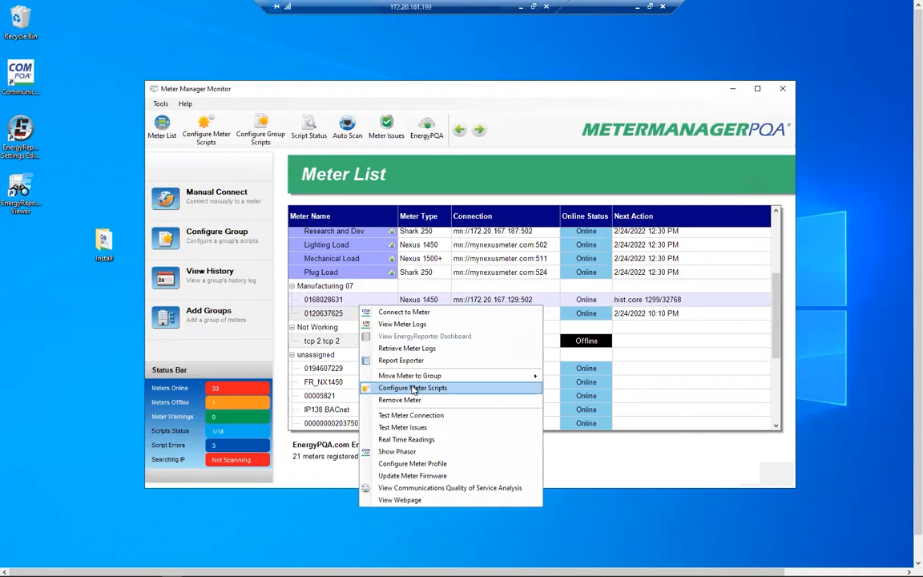
click(414, 391)
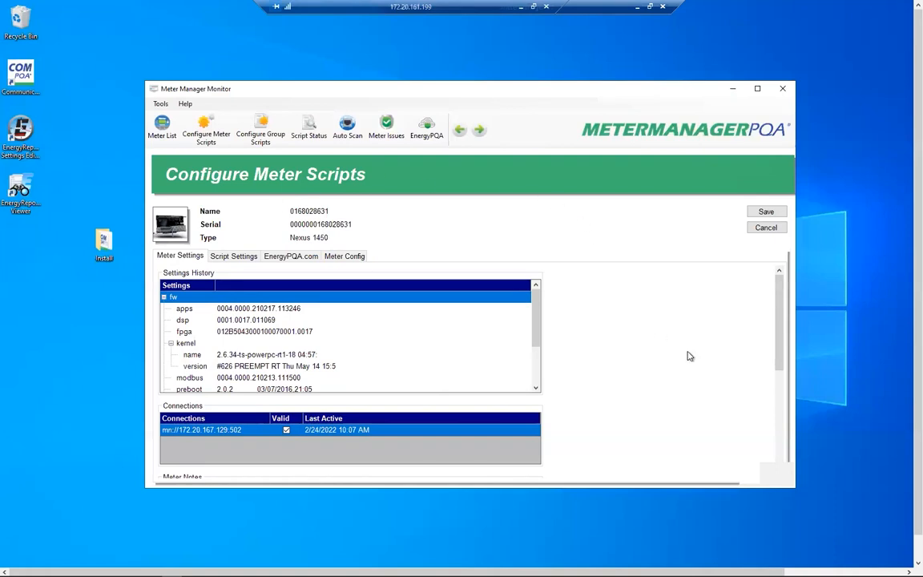
drag(773, 304, 795, 423)
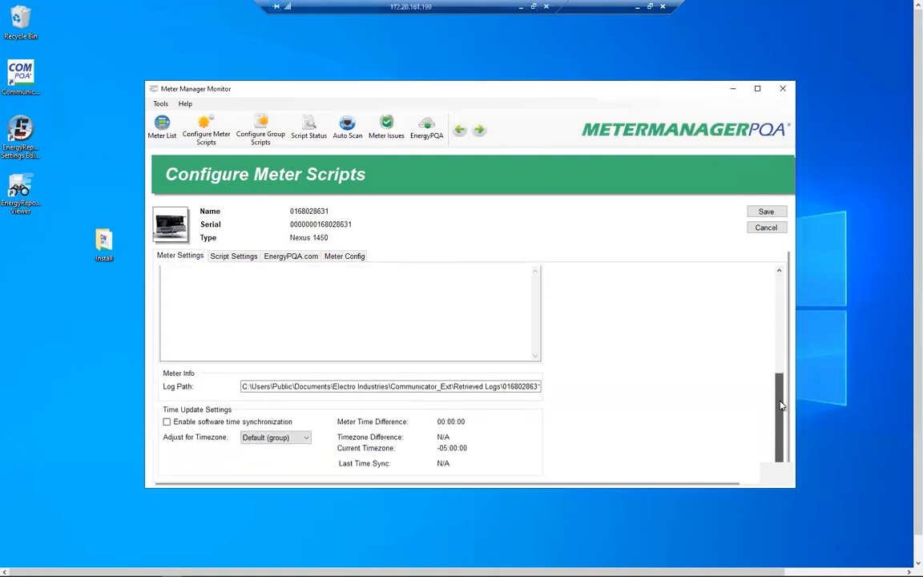
scroll(752, 304, up, 5)
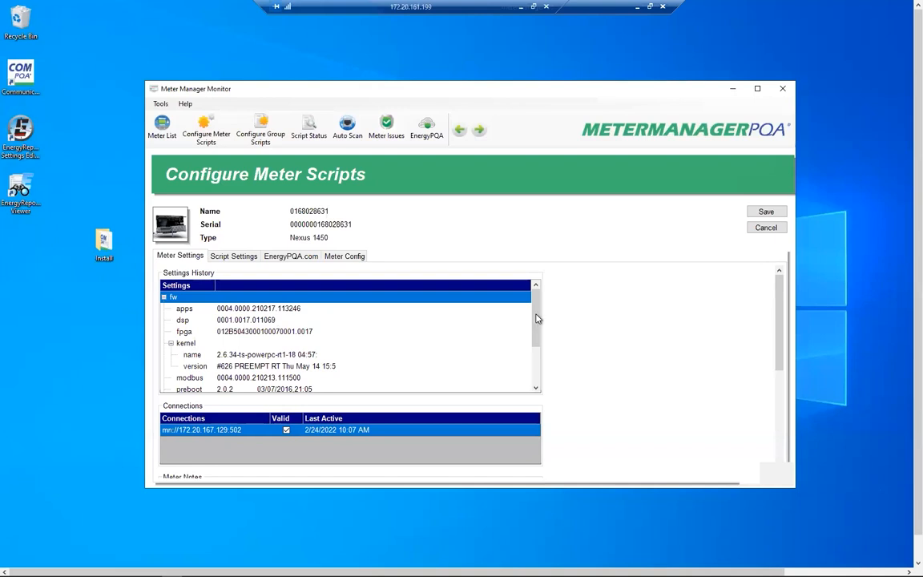
drag(535, 318, 535, 363)
scroll(474, 317, up, 6)
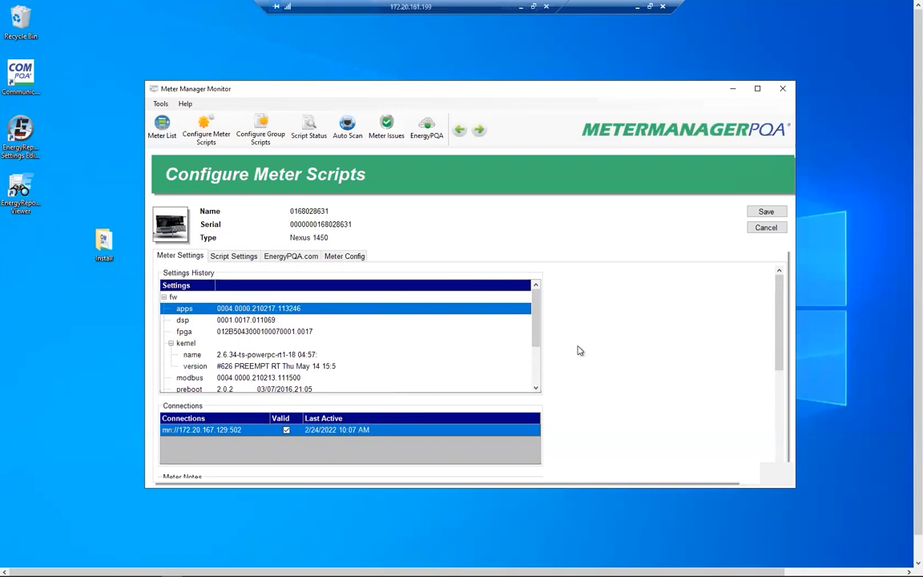
scroll(687, 337, down, 3)
scroll(687, 336, down, 2)
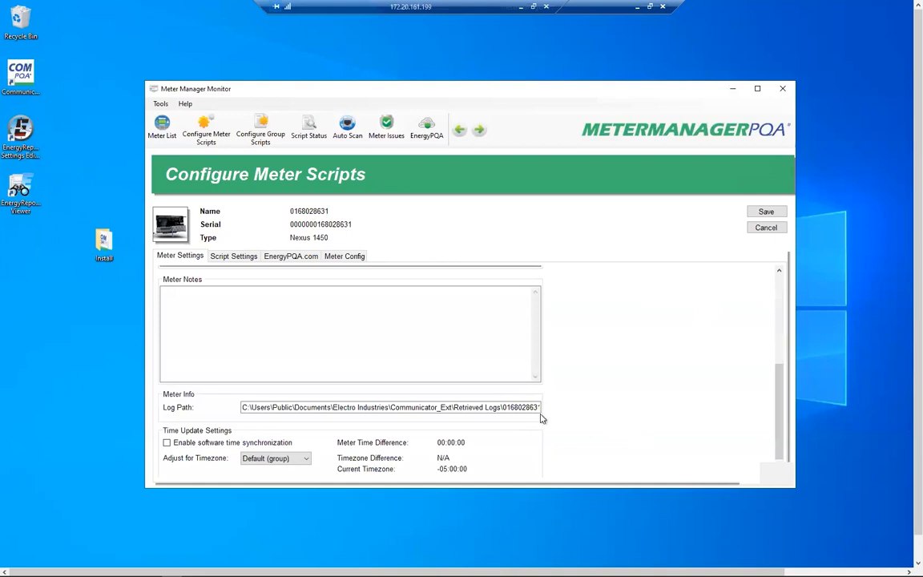
scroll(307, 327, down, 1)
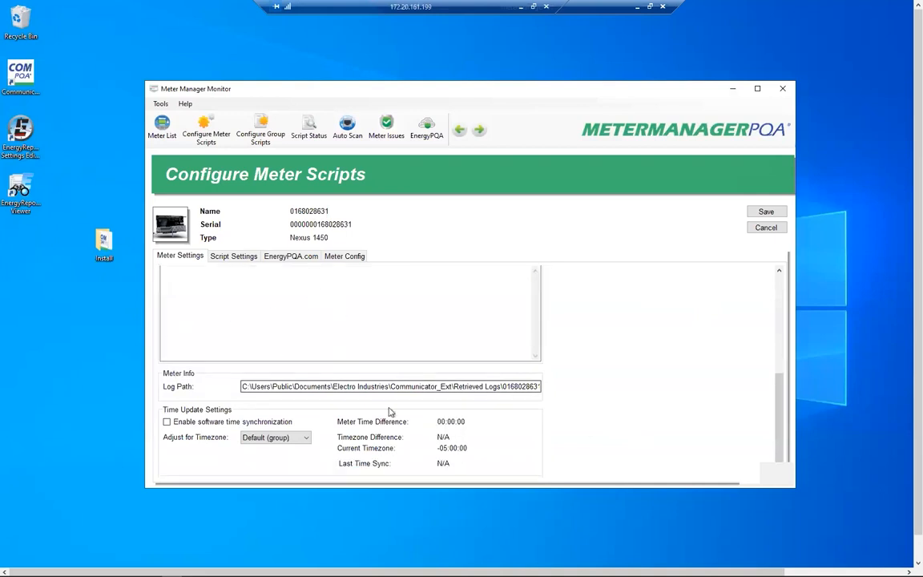
drag(406, 386, 623, 376)
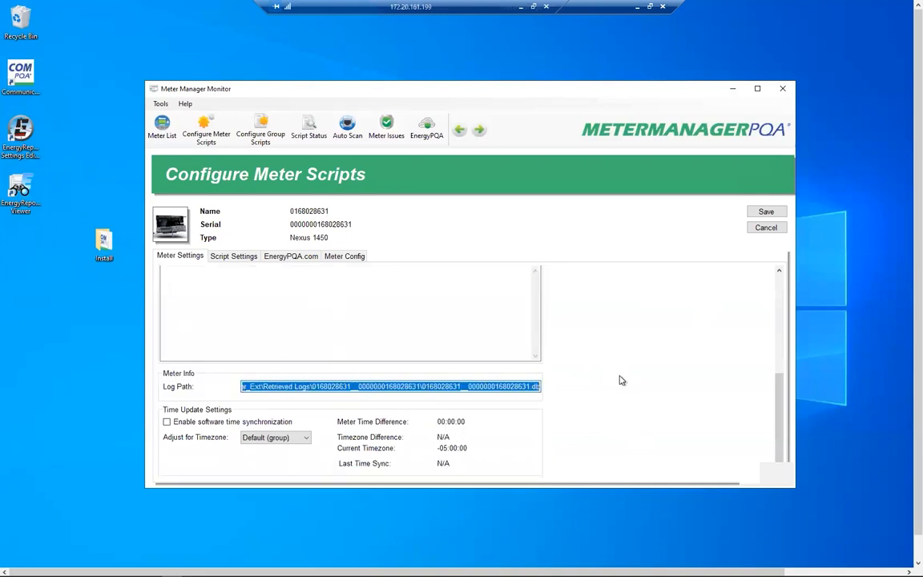
click(235, 257)
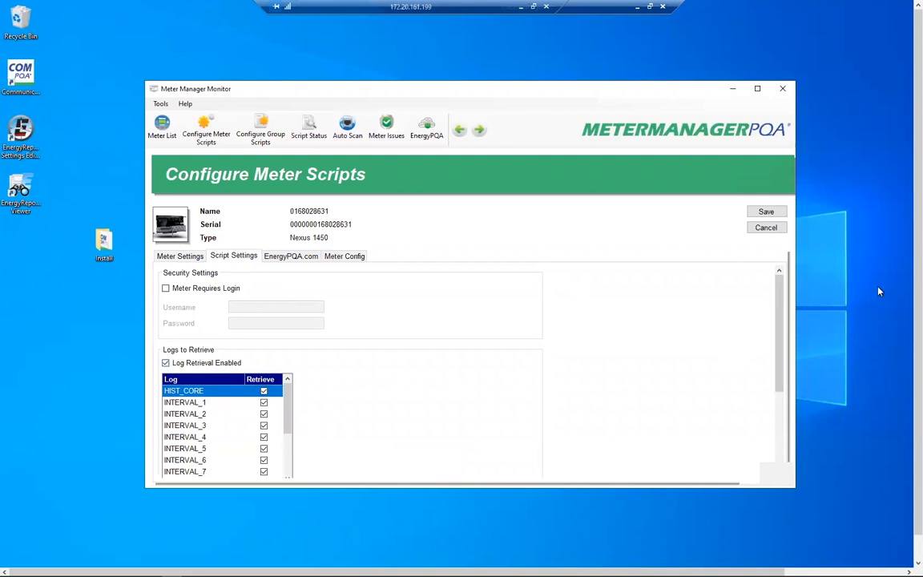
Step: Tick Meter Requires Login, enter the login username and password, then untick login again
drag(779, 304, 782, 350)
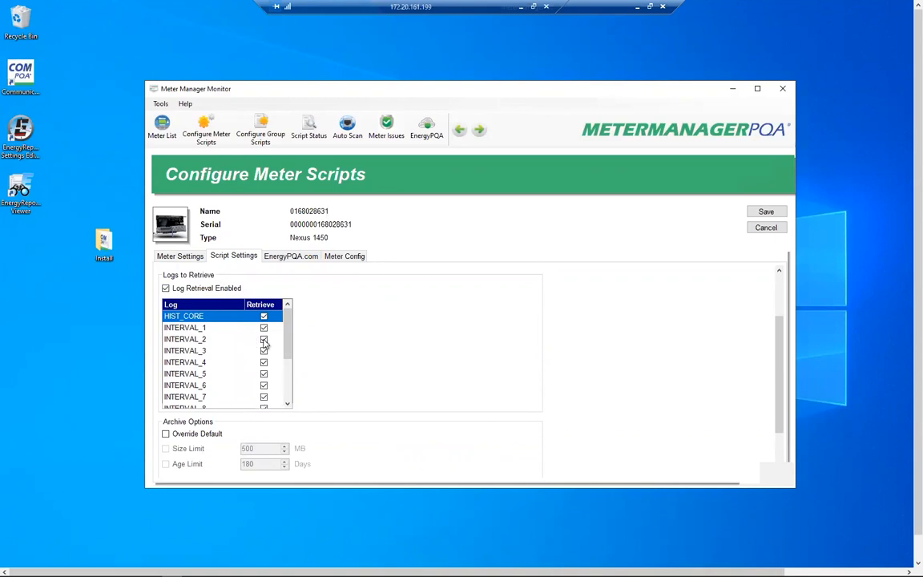
scroll(469, 367, up, 2)
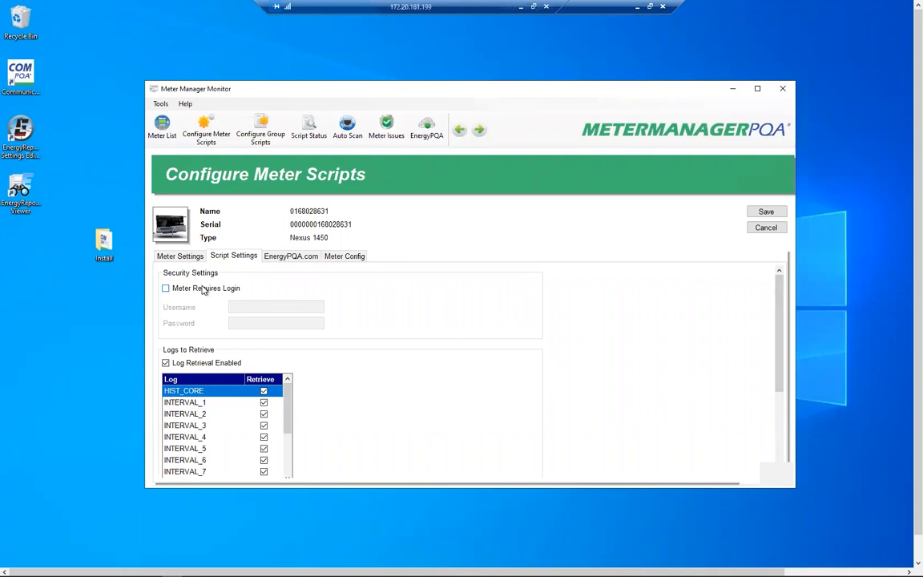
click(166, 288)
click(247, 308)
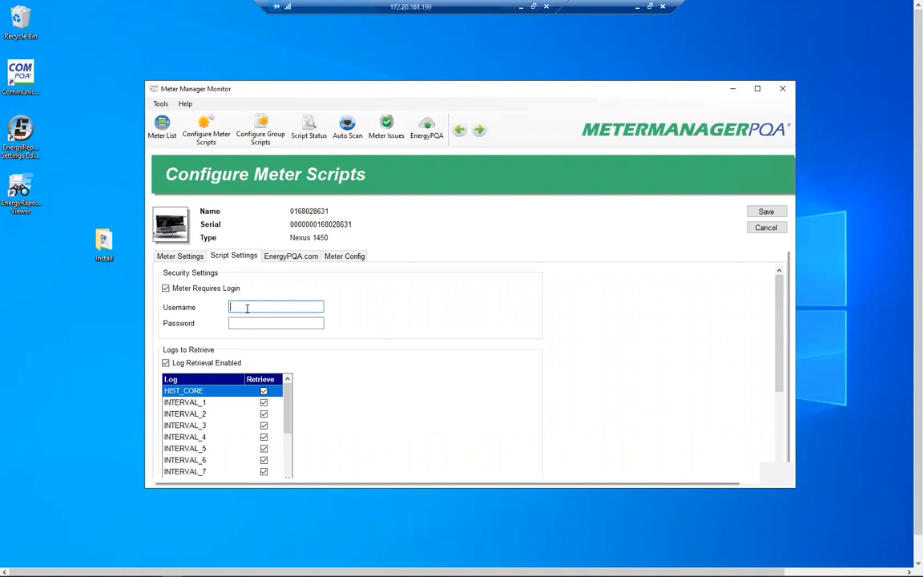
text(admin)
key(Tab)
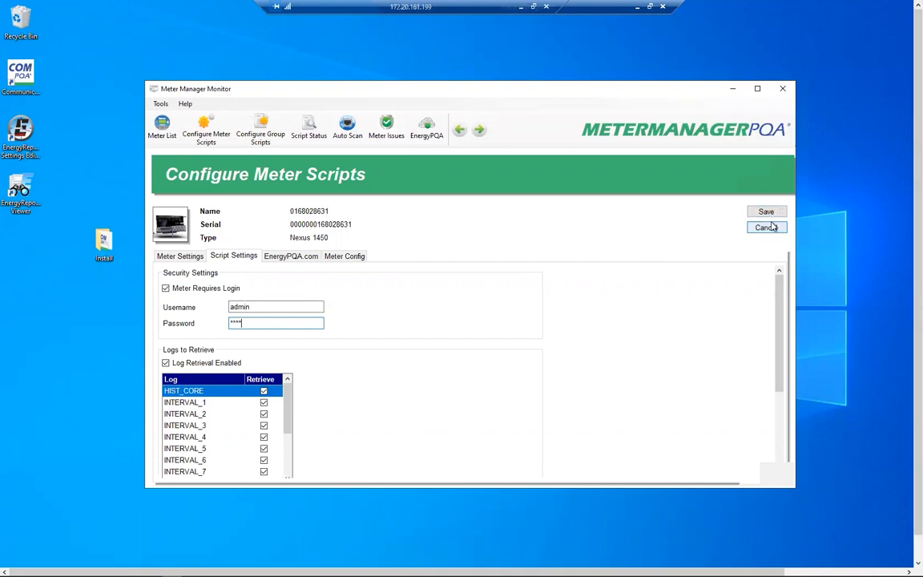
click(169, 289)
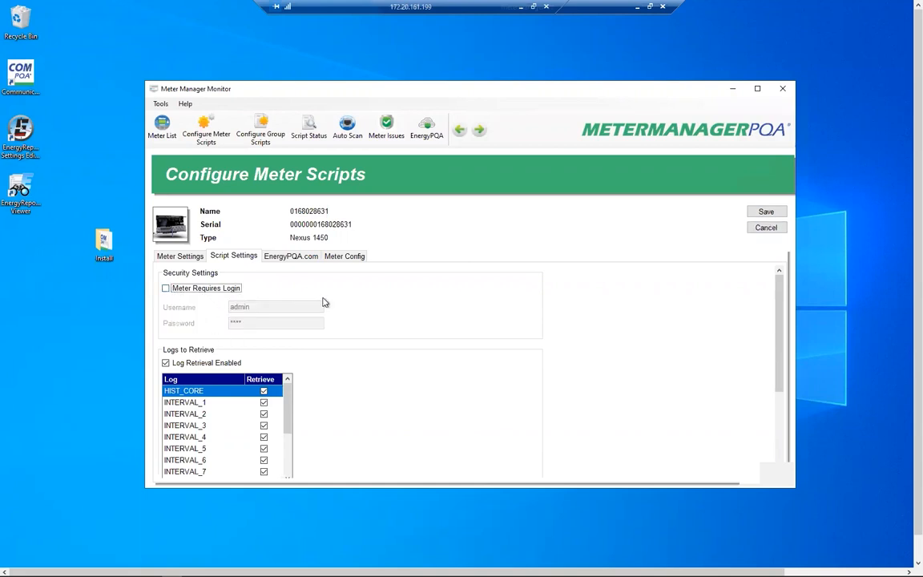
scroll(367, 387, down, 3)
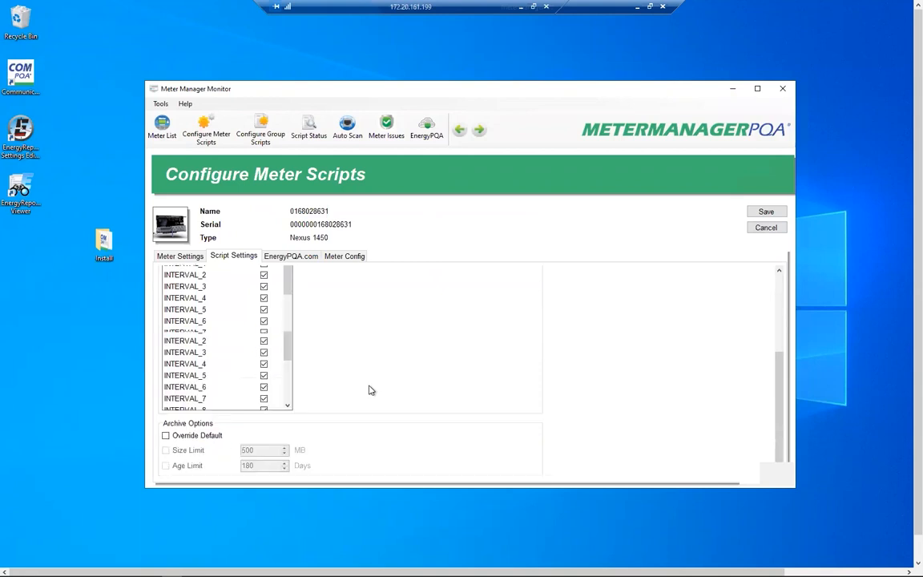
scroll(368, 390, up, 3)
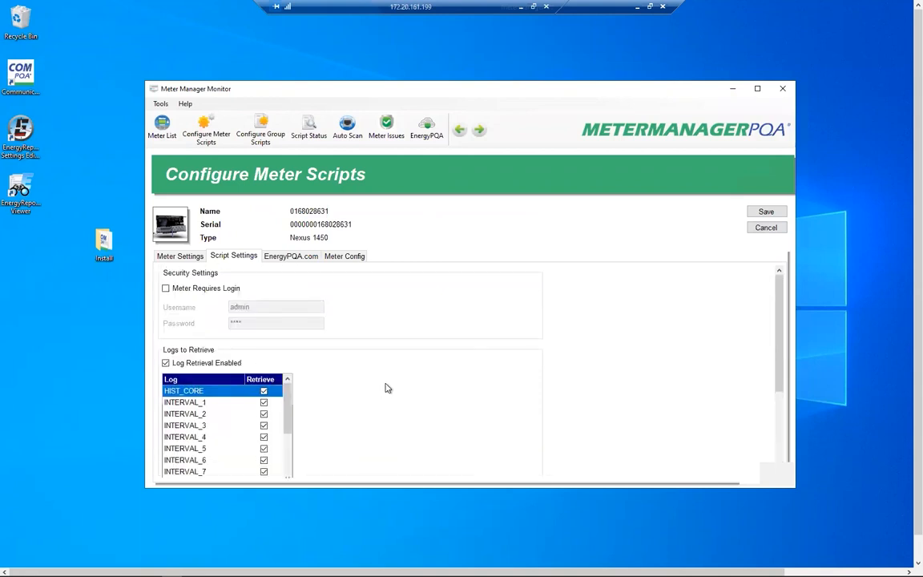
Step: Check Override Default under Archive Options, leaving the 500 MB and 180-day limits off
scroll(383, 393, down, 3)
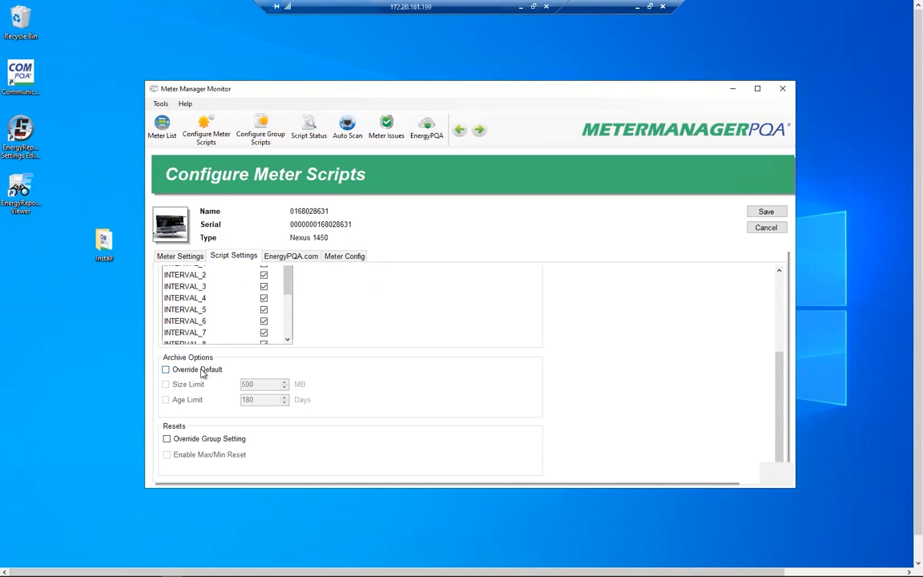
click(203, 371)
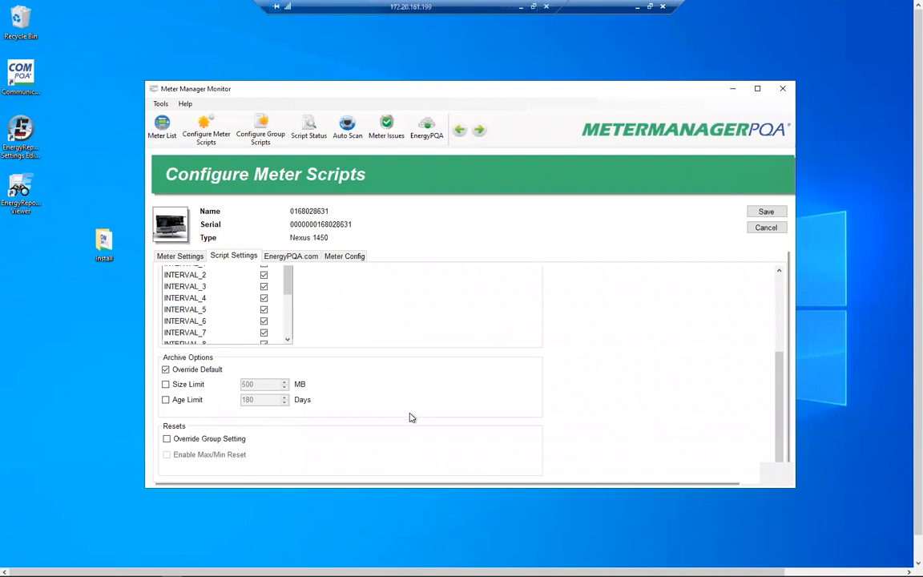
Step: Revert archive options to default, leave max/min resets following the group setting, and open Configure Group Scripts
click(166, 370)
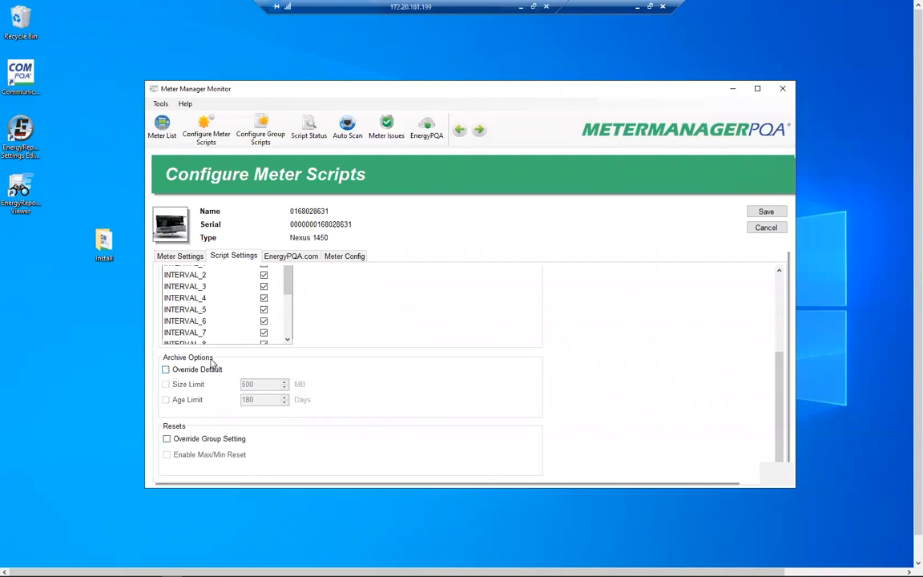
click(166, 439)
click(167, 455)
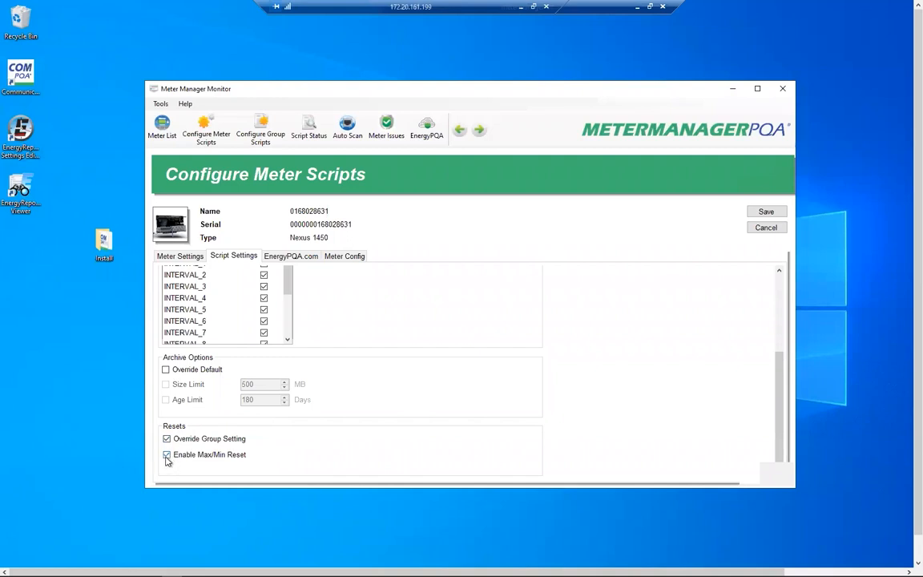
click(166, 455)
click(167, 438)
click(262, 136)
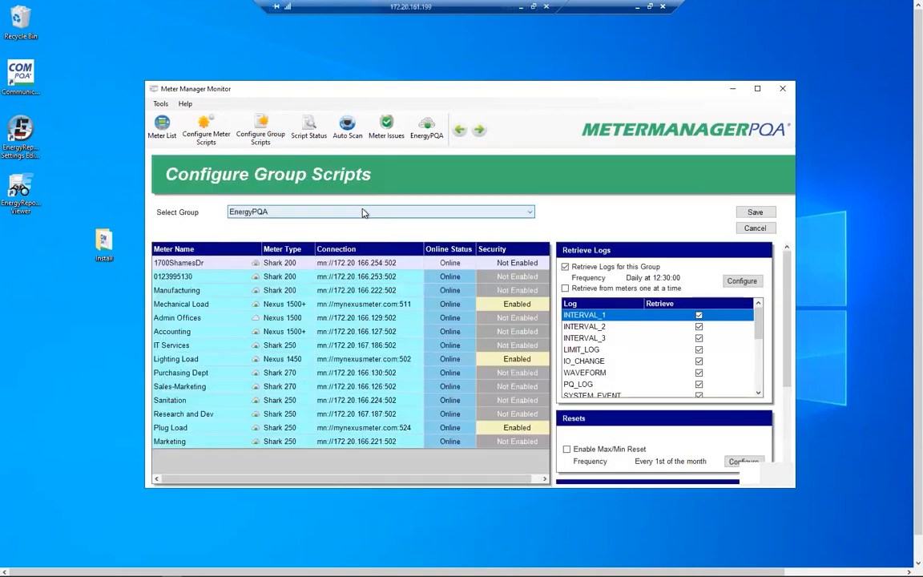
Step: Select the Manufacturing 07 group and enable its Max/Min Reset
click(363, 212)
click(285, 226)
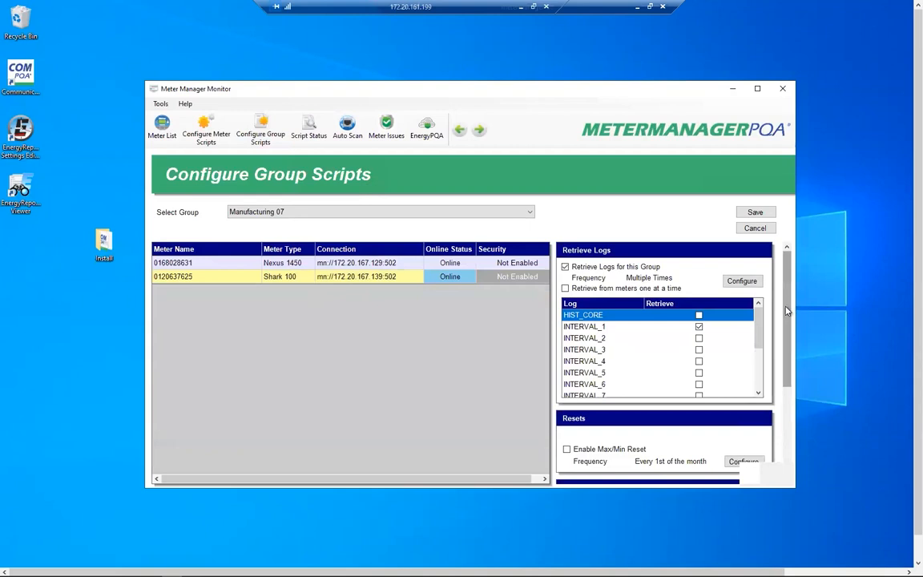
scroll(787, 311, down, 3)
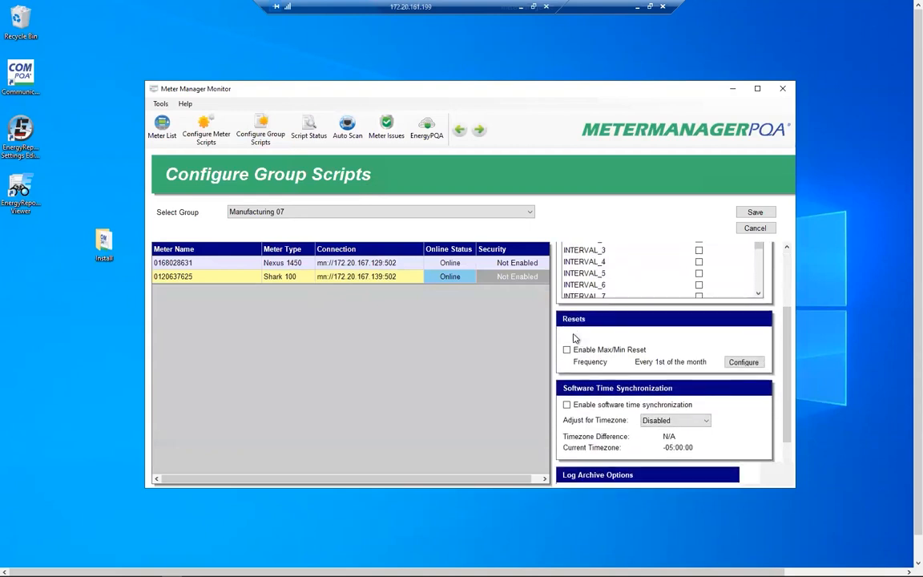
click(567, 350)
Step: Set the group's max/min reset frequency to Daily and apply it
click(744, 363)
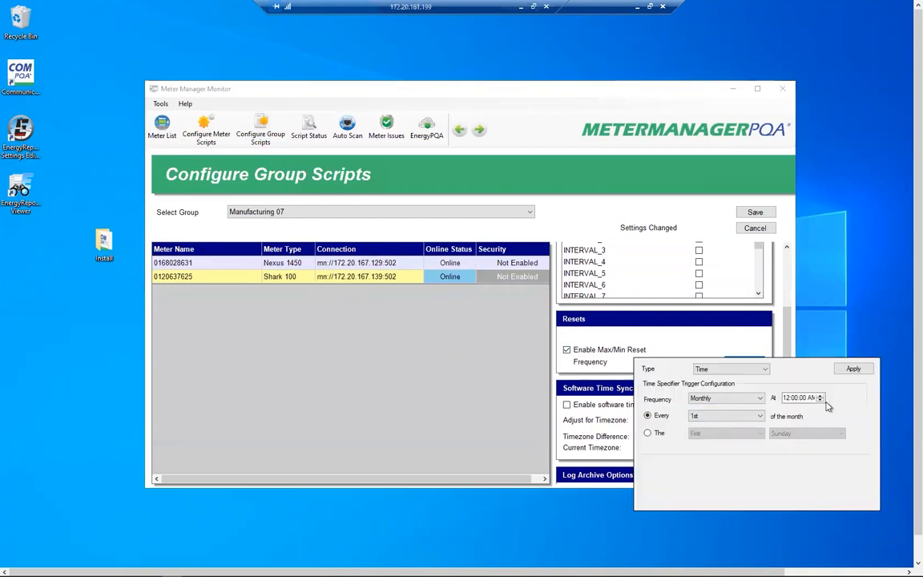
click(716, 416)
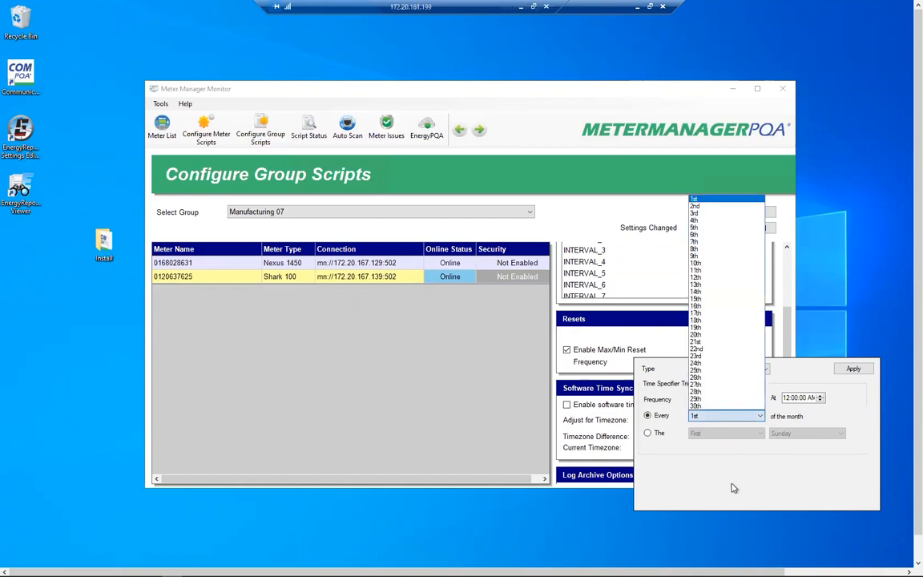
click(713, 406)
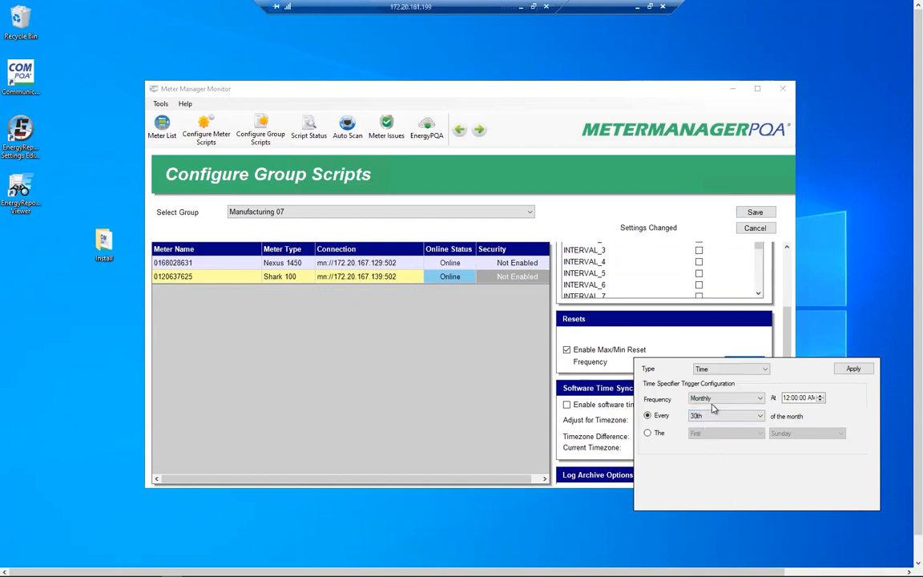
click(714, 399)
click(714, 403)
click(714, 399)
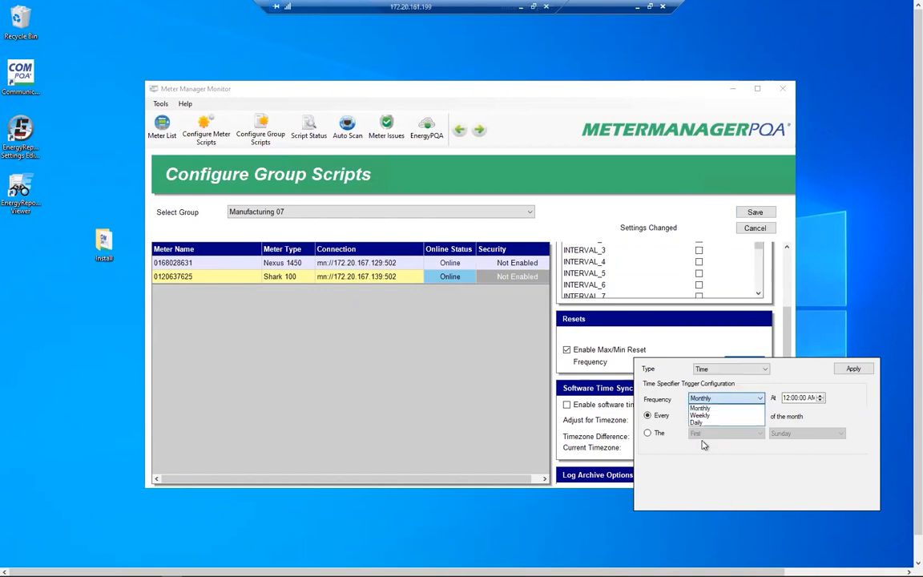
click(708, 422)
click(711, 399)
click(719, 336)
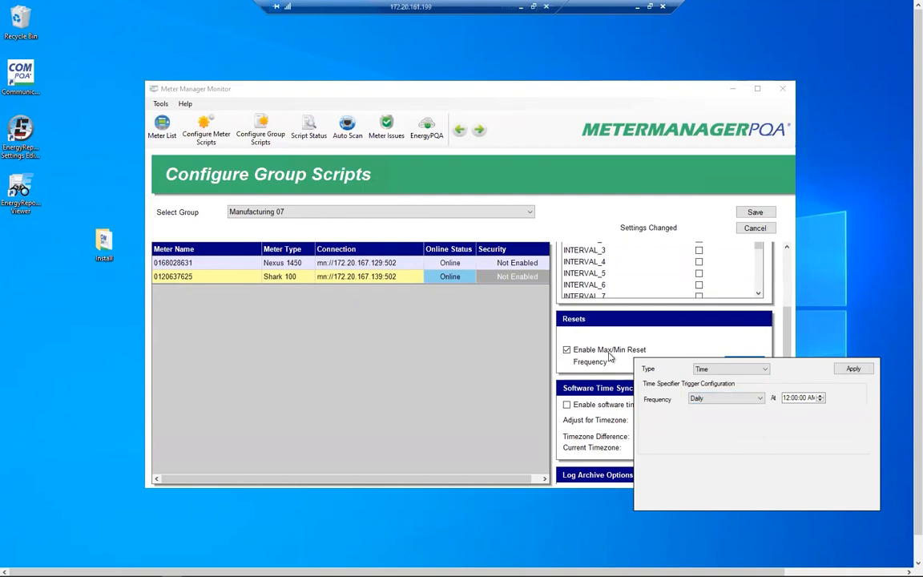
click(701, 330)
Step: Disable the group's max/min reset again and return to the Meter List
click(569, 350)
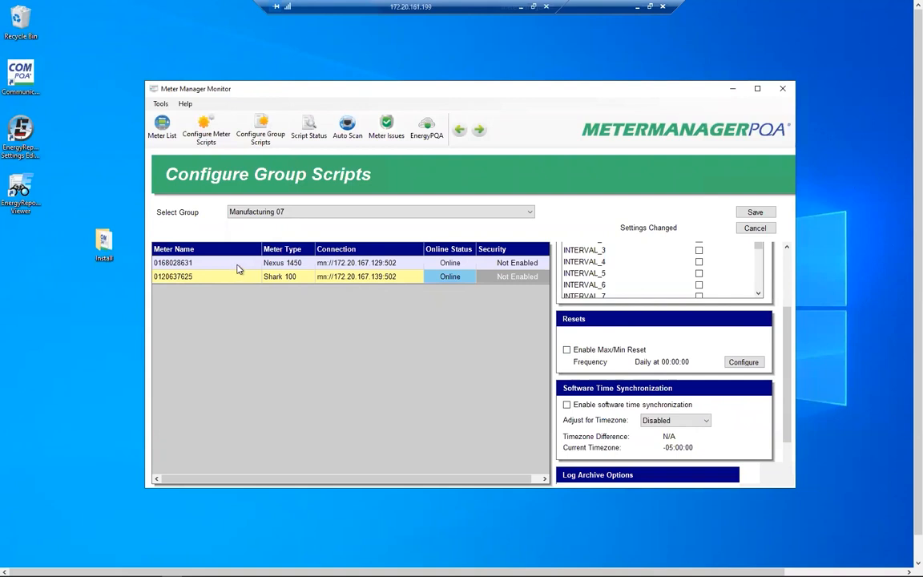
click(161, 125)
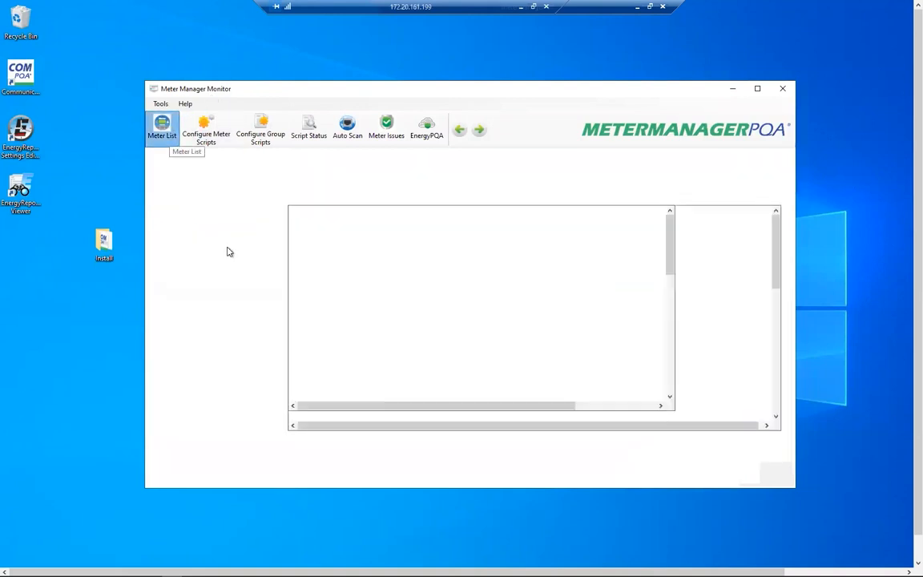
scroll(431, 374, down, 4)
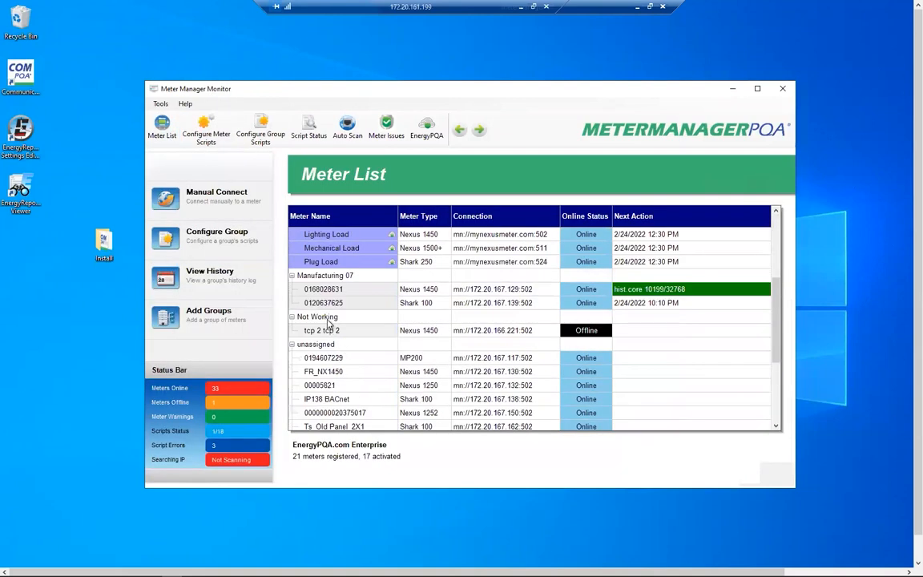
right_click(336, 290)
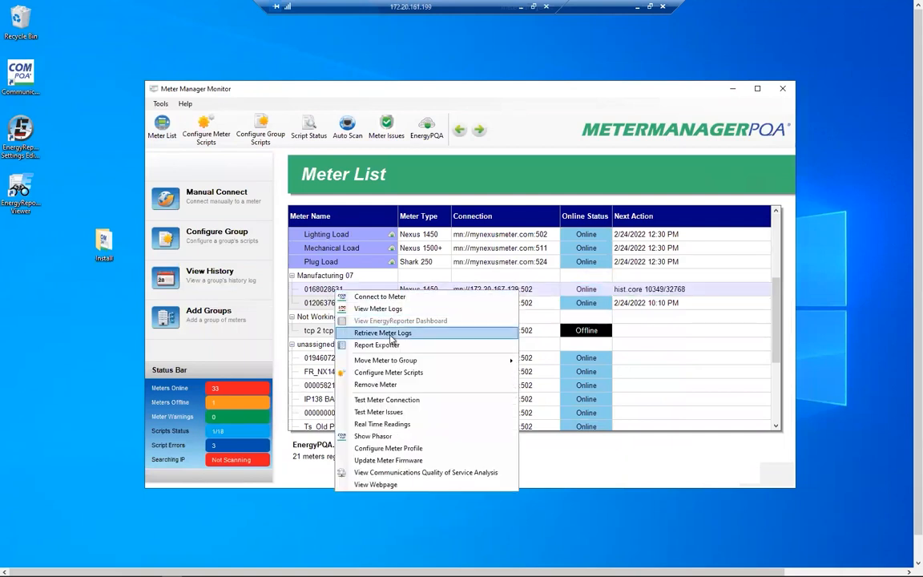
click(394, 374)
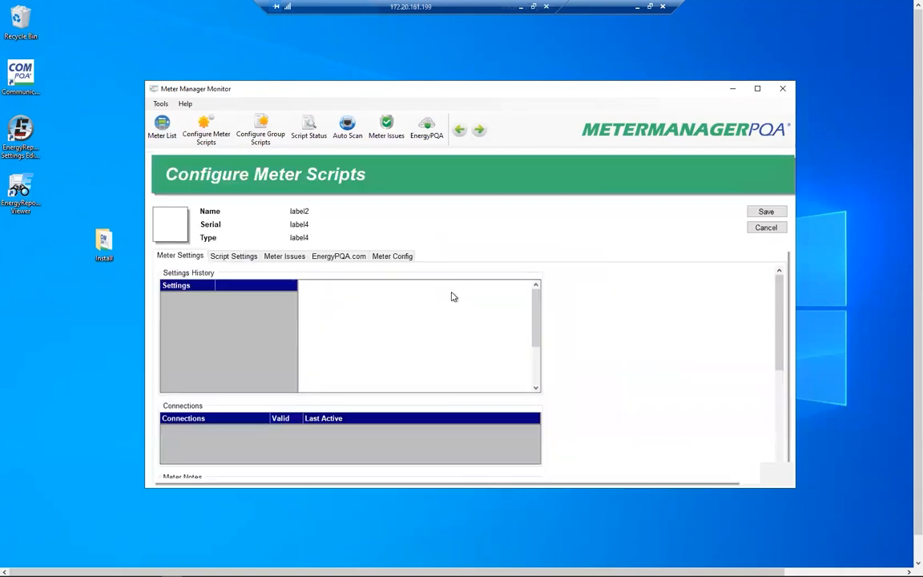
click(241, 256)
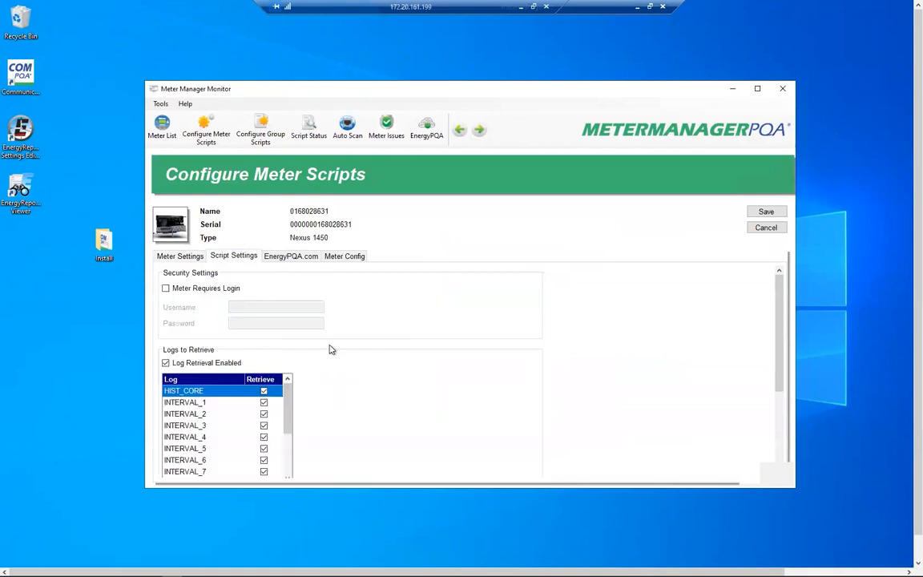
scroll(332, 343, down, 5)
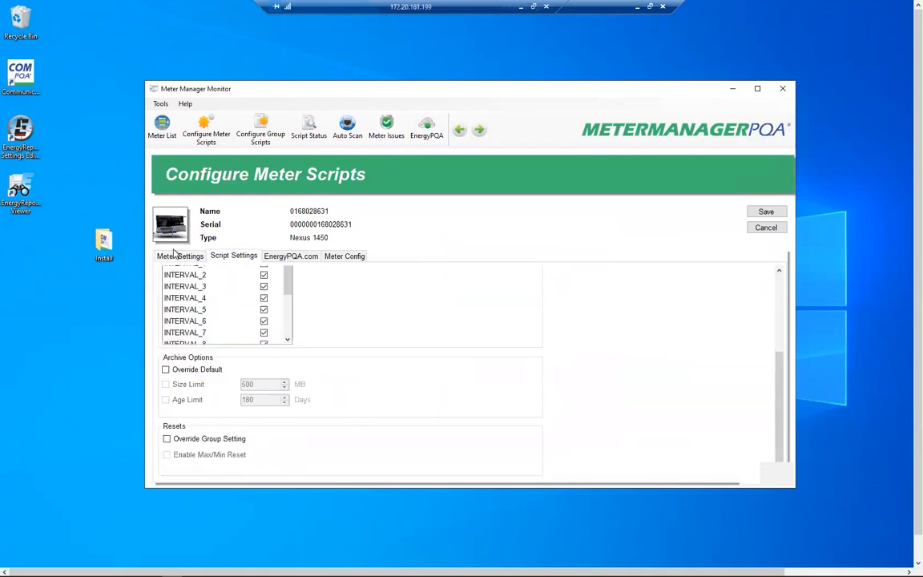
click(348, 257)
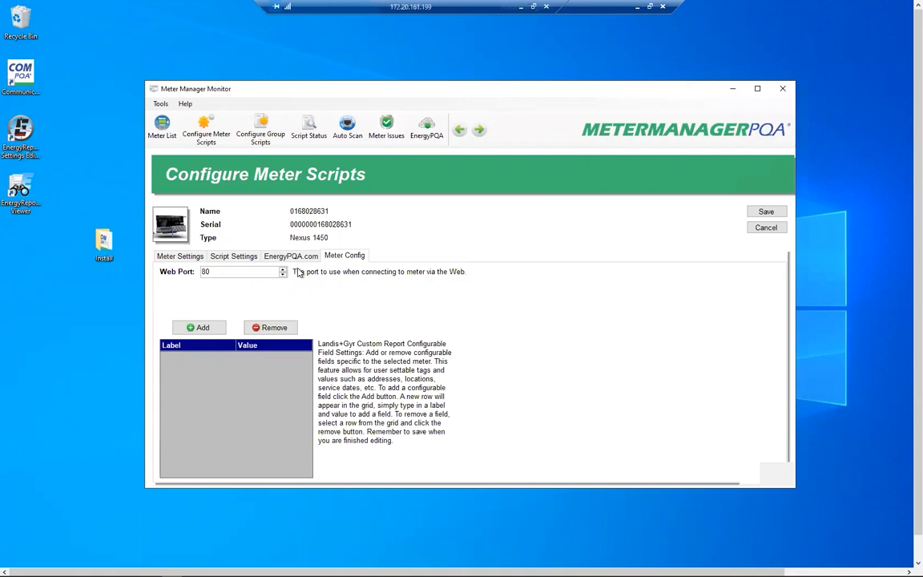
click(161, 127)
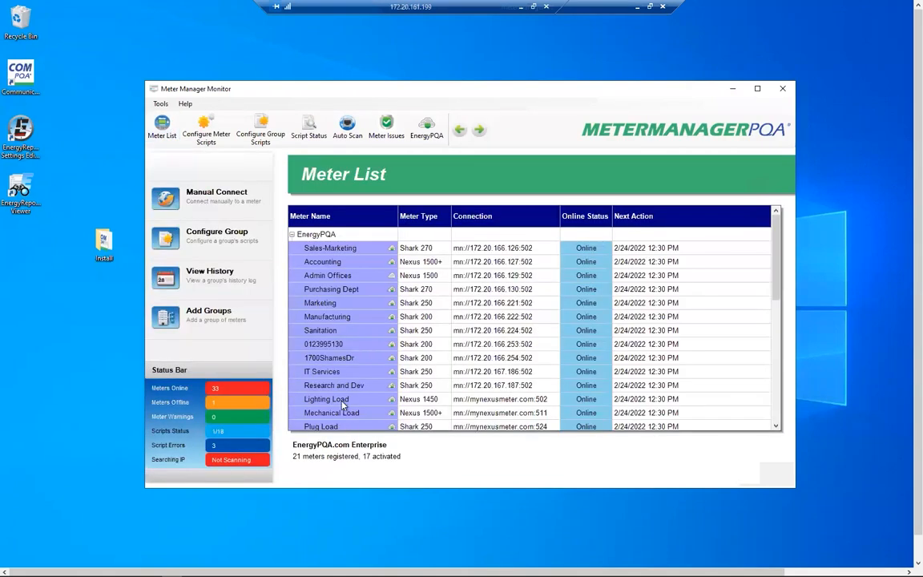
Step: Change Lighting Load's Web Port to 5080 in Meter Config, then view the Meter Settings tab
right_click(349, 399)
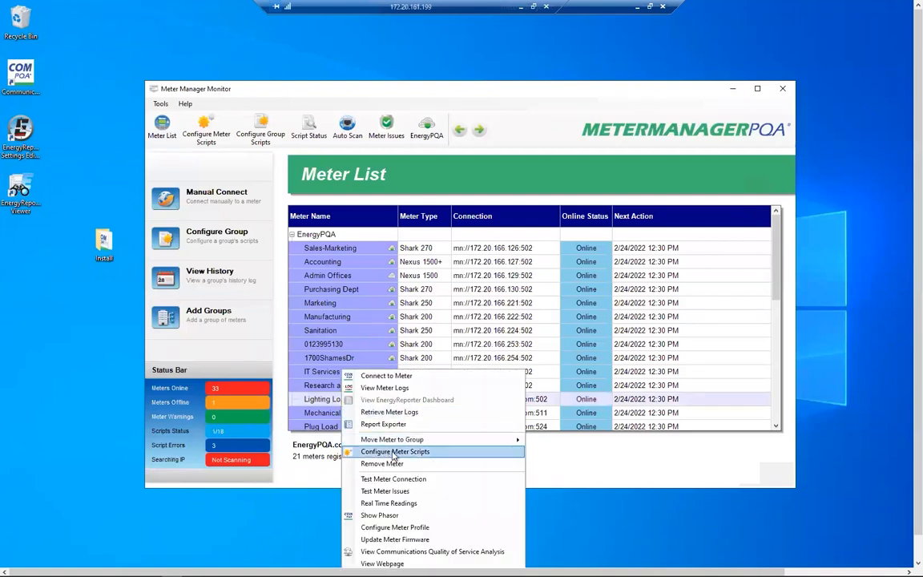
click(389, 452)
click(344, 256)
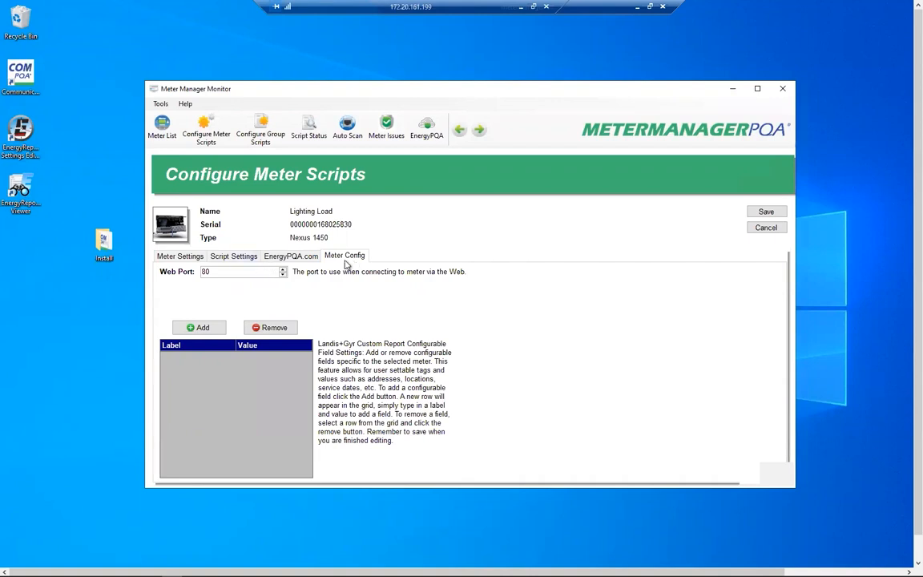
click(222, 271)
text(50)
click(177, 257)
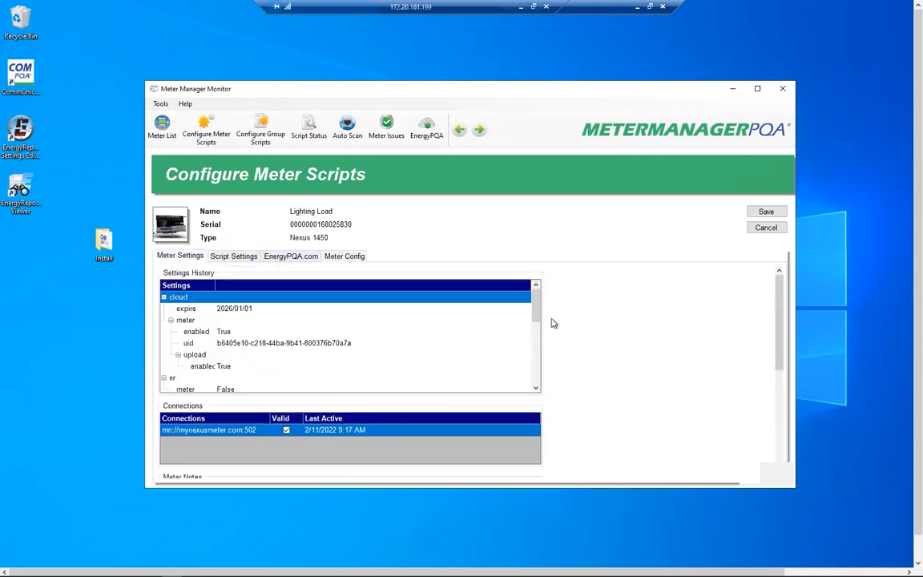
click(163, 129)
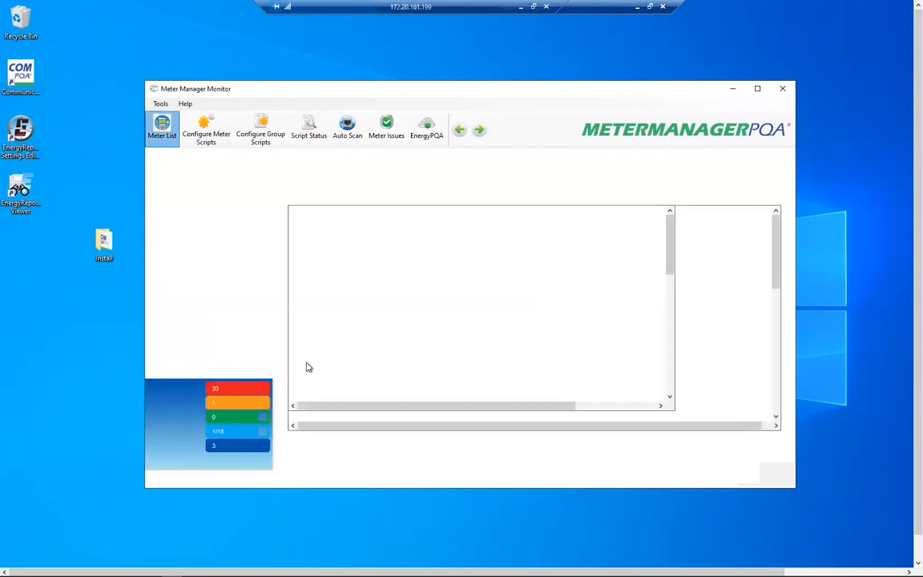
scroll(329, 337, down, 4)
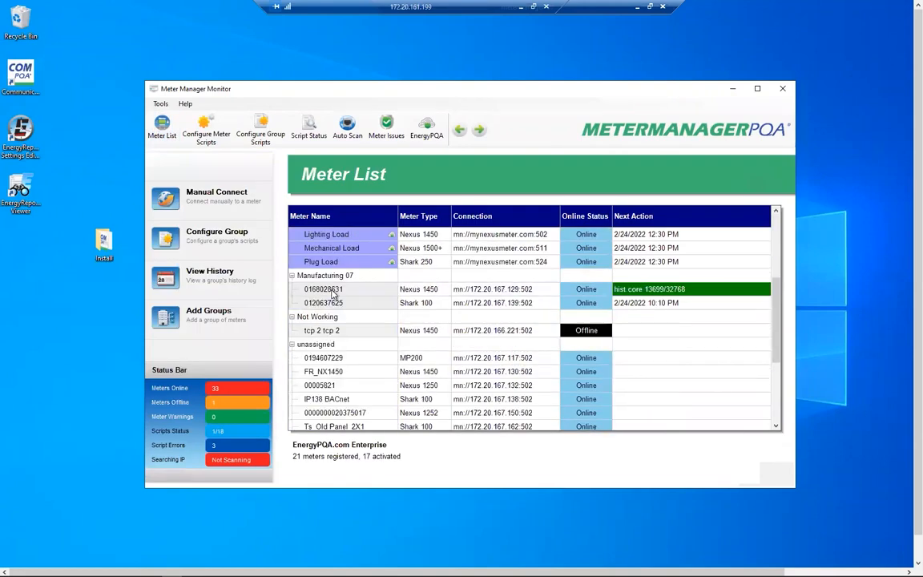
right_click(333, 290)
click(383, 373)
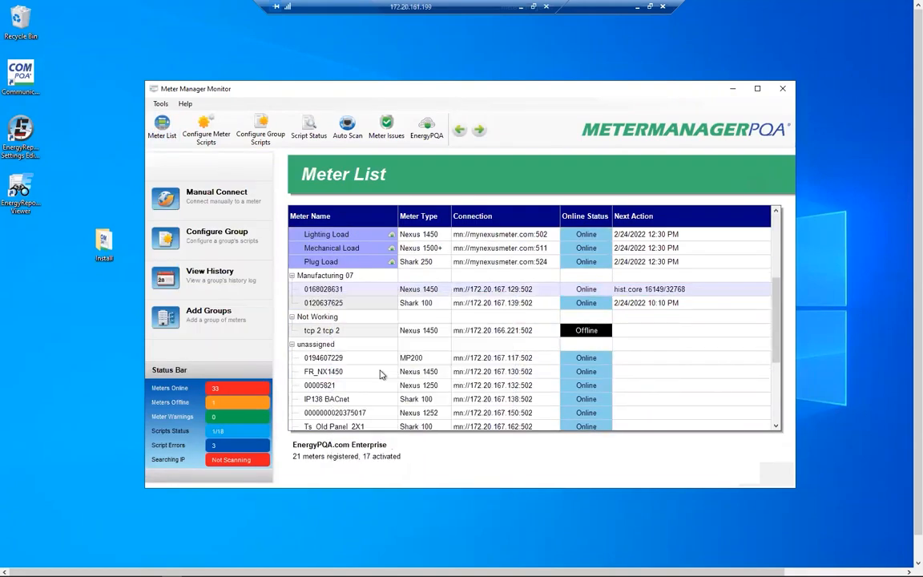
drag(783, 305, 787, 454)
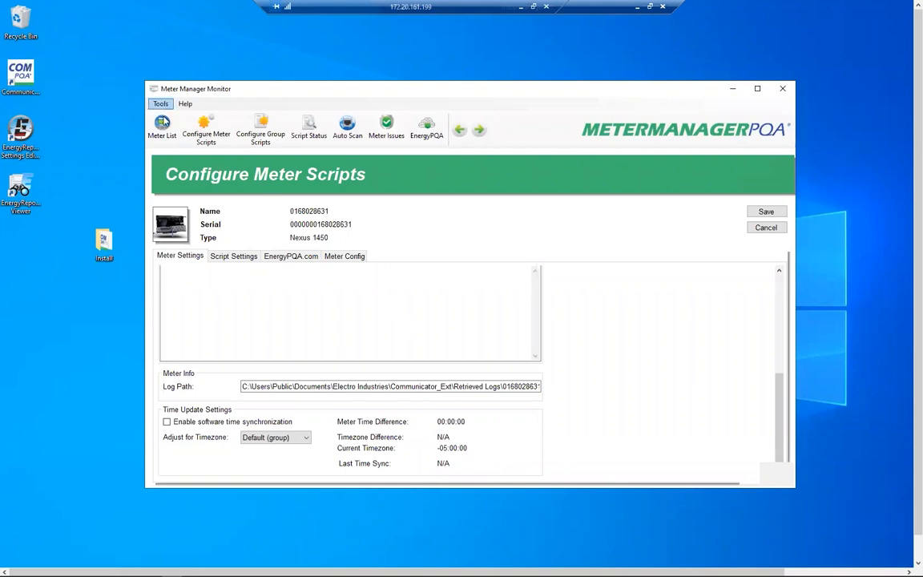
click(162, 126)
click(354, 346)
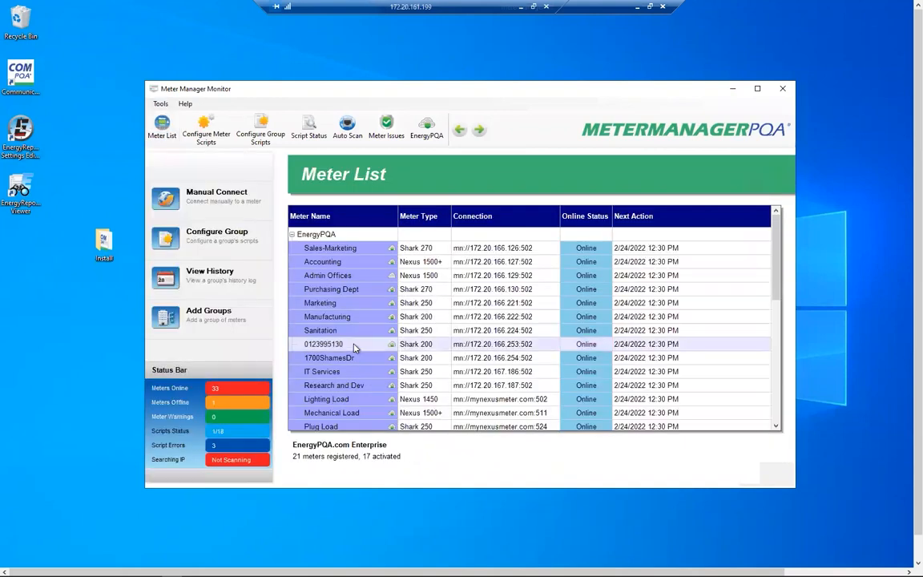
right_click(354, 346)
click(392, 426)
drag(781, 308, 786, 439)
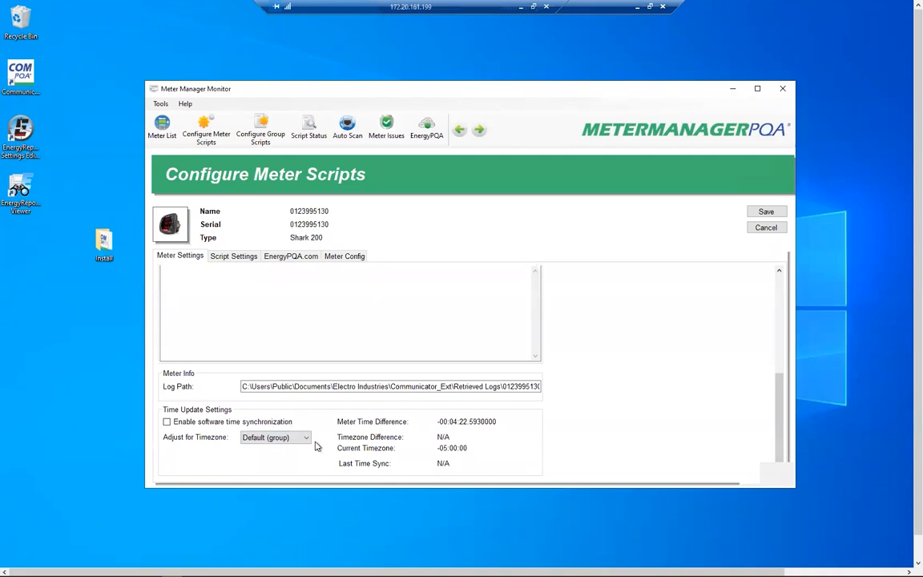
Step: Toggle software time synchronization on and off, then set Adjust for Timezone to -08:00:00
click(167, 422)
click(167, 421)
click(262, 439)
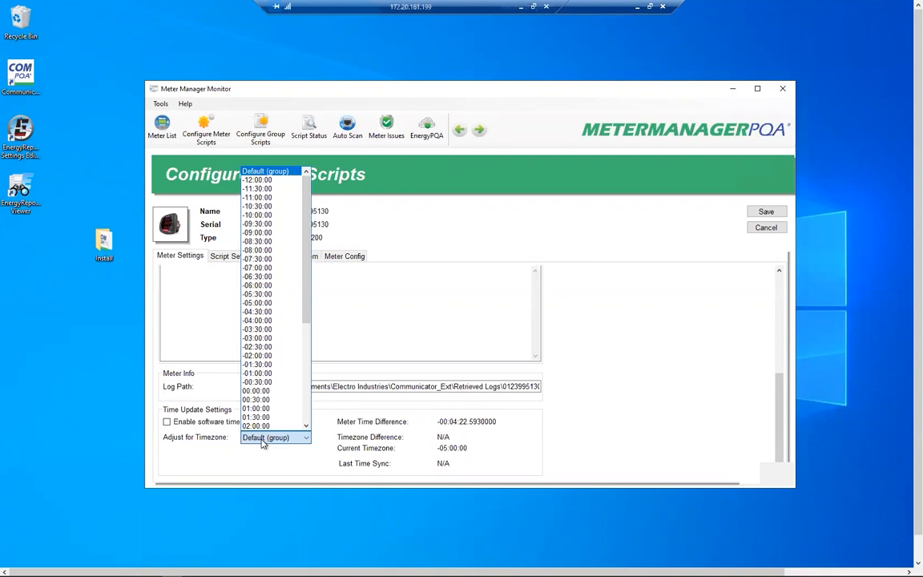
click(262, 251)
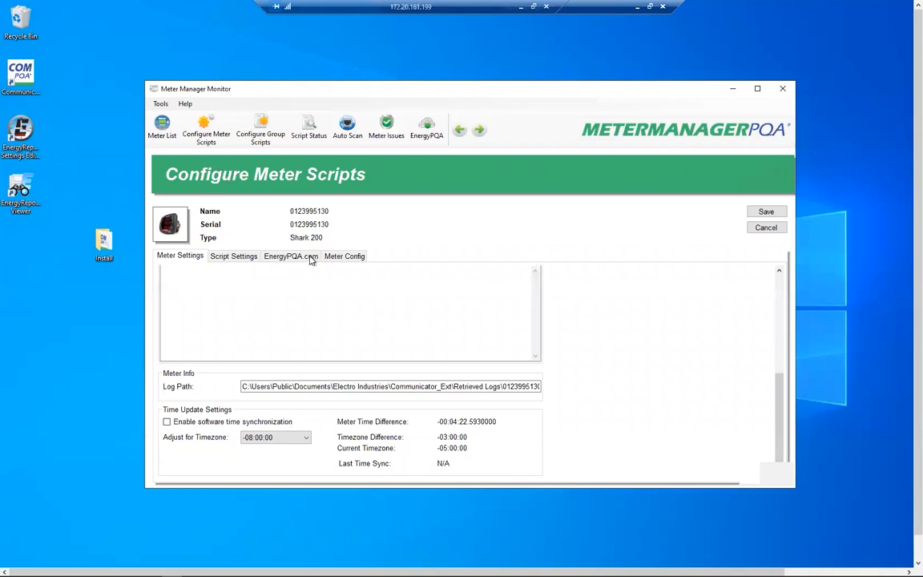
Step: Review Manufacturing 07's group timezone adjustment, leaving it Disabled, then return to the Meter List
click(258, 133)
click(317, 213)
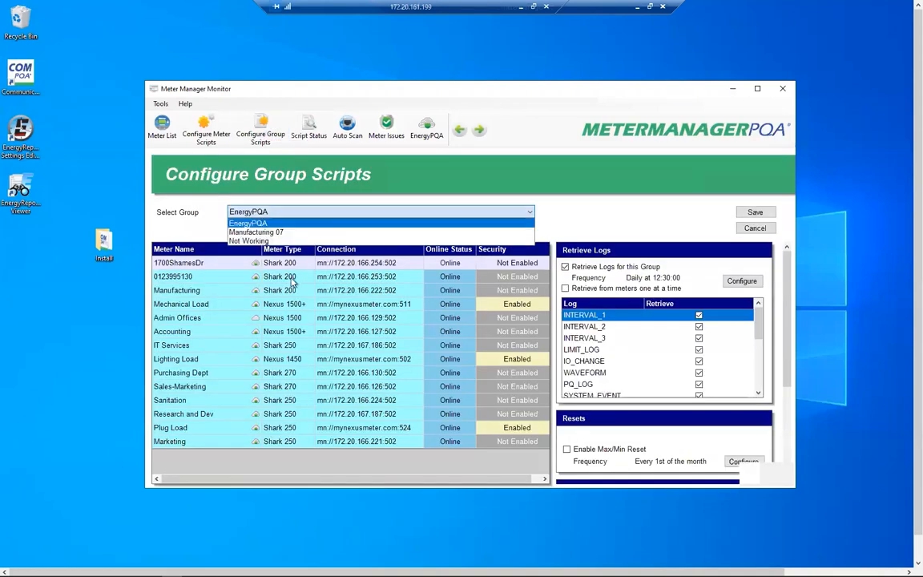
click(241, 229)
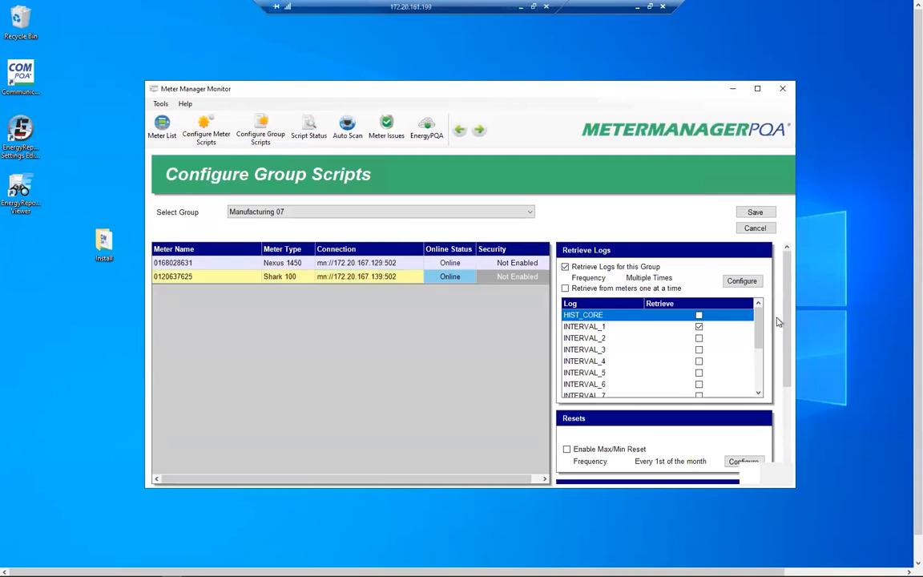
scroll(707, 307, down, 5)
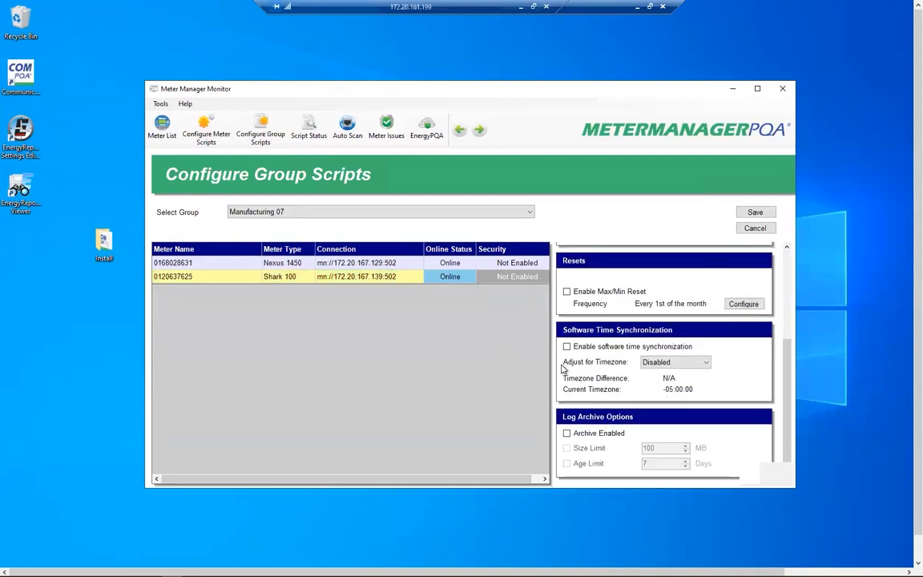
click(674, 362)
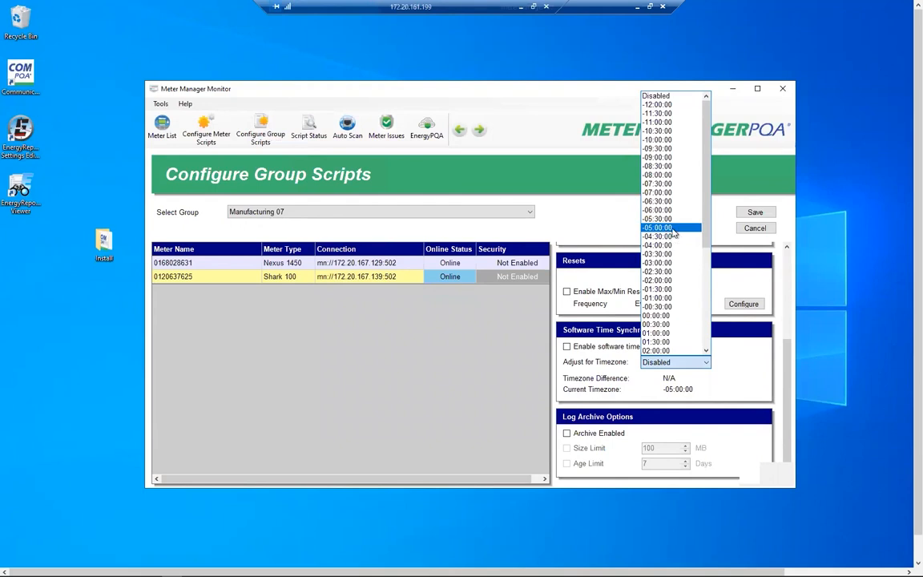
click(524, 233)
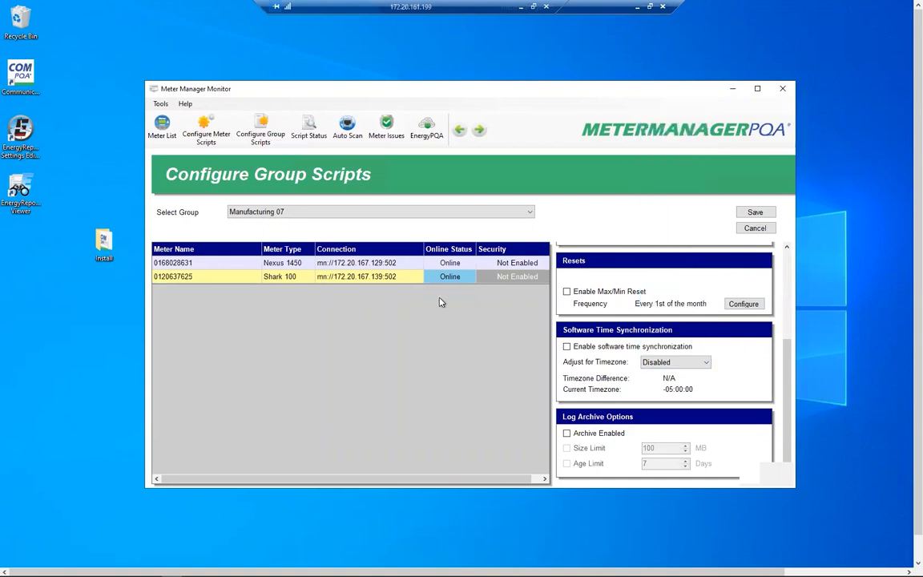
click(167, 139)
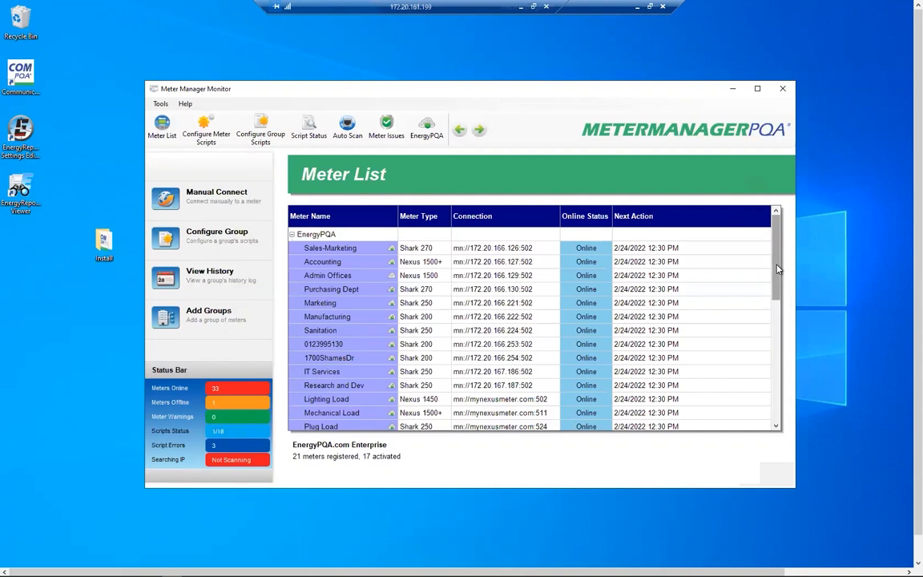
Step: Scroll through the Meter List and back, then select the Admin Offices meter
drag(777, 269, 772, 242)
drag(776, 249, 778, 223)
click(313, 275)
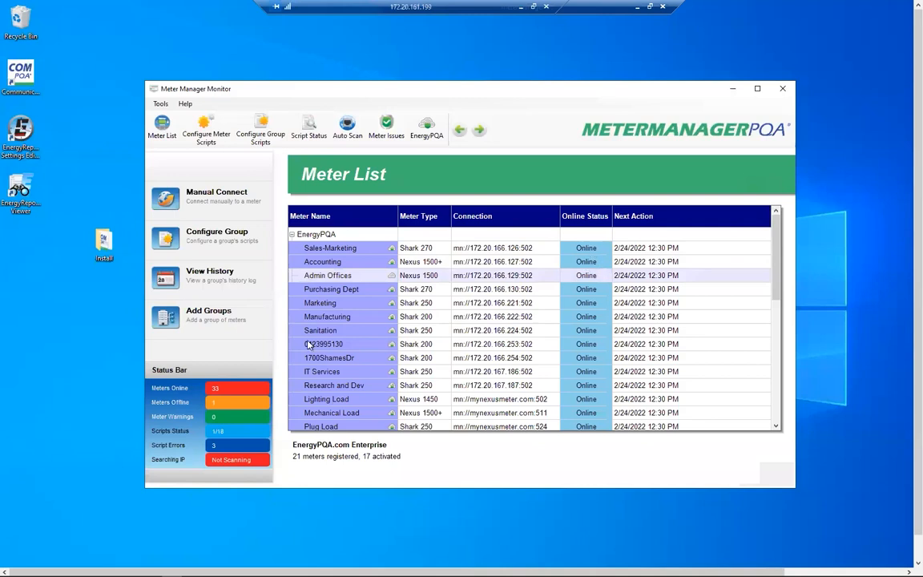
Step: Run Test Meter Connection on the Admin Offices meter
right_click(345, 277)
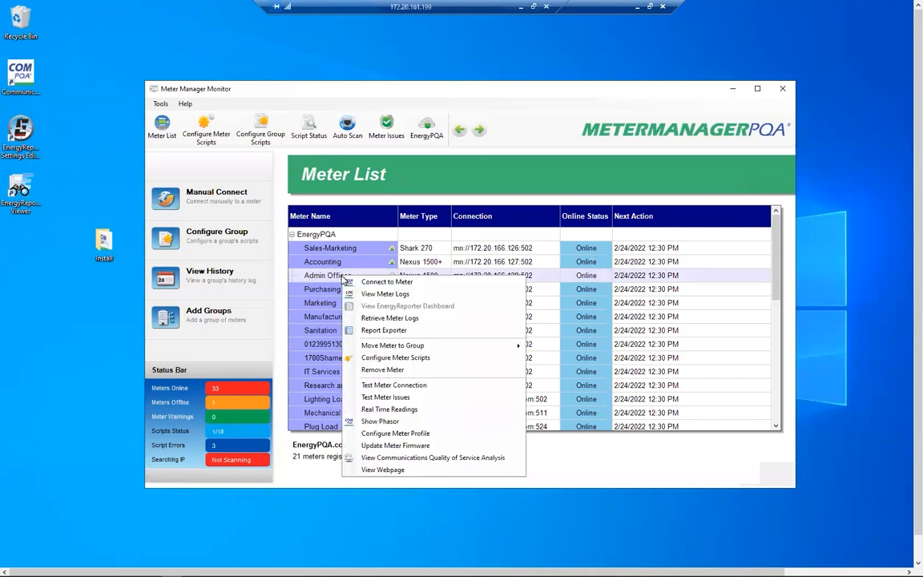
click(393, 386)
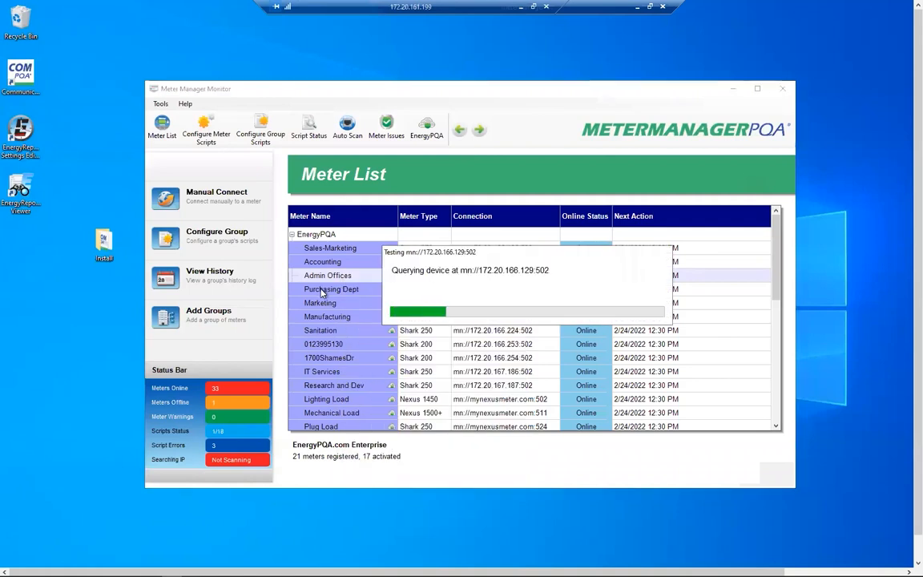
click(586, 277)
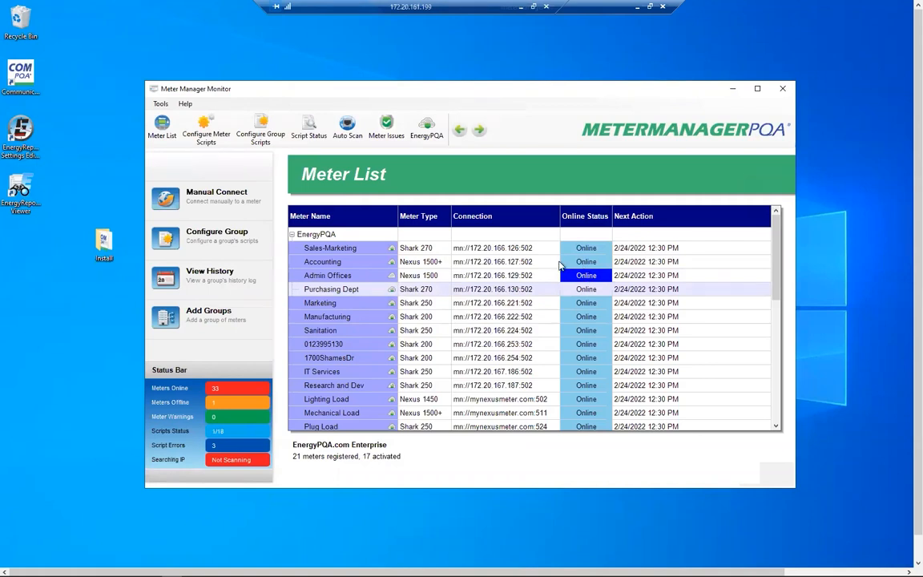
Step: Connect to the Manufacturing meter, opening CommunicatorPQA via Modbus TCP
right_click(341, 318)
click(387, 322)
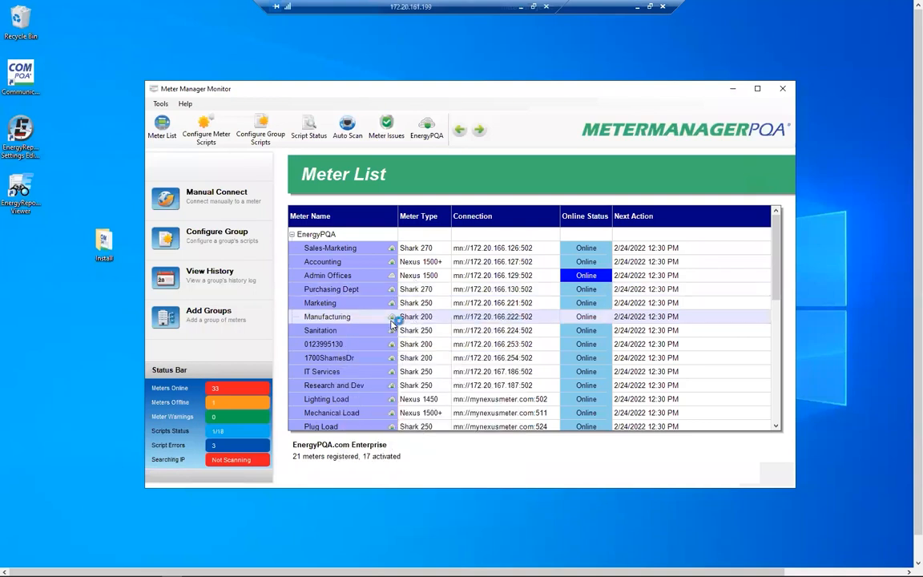
click(676, 357)
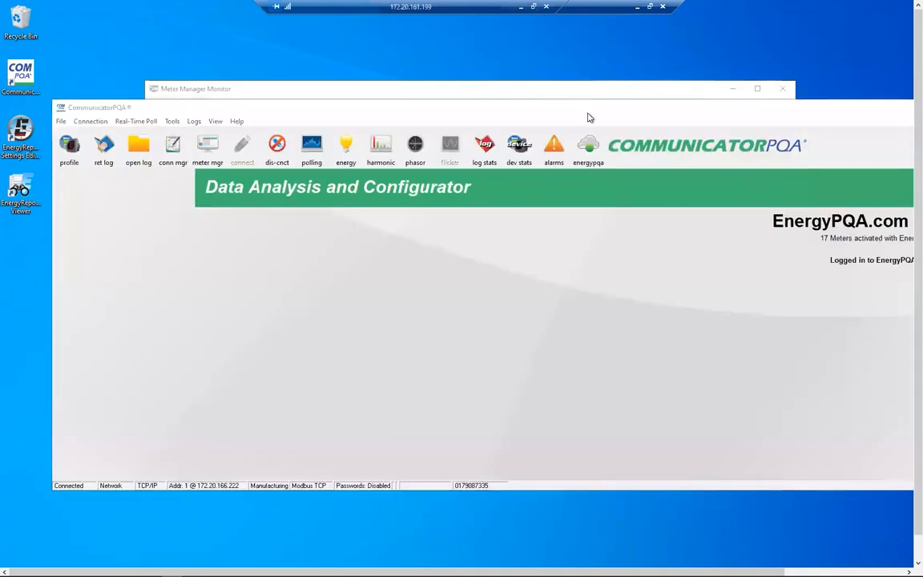
Step: Close CommunicatorPQA so only the Meter List remains, showing Manufacturing and Admin Offices online
click(590, 91)
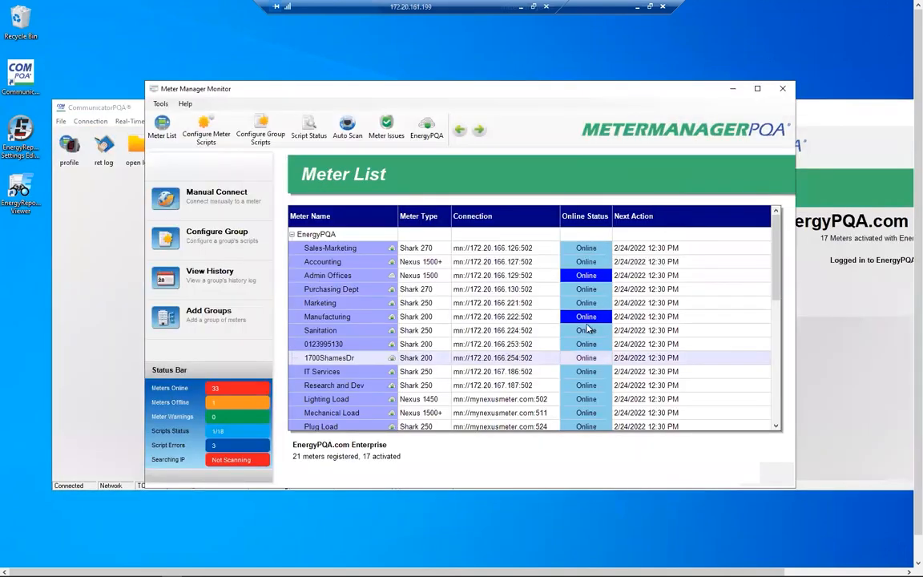
click(690, 98)
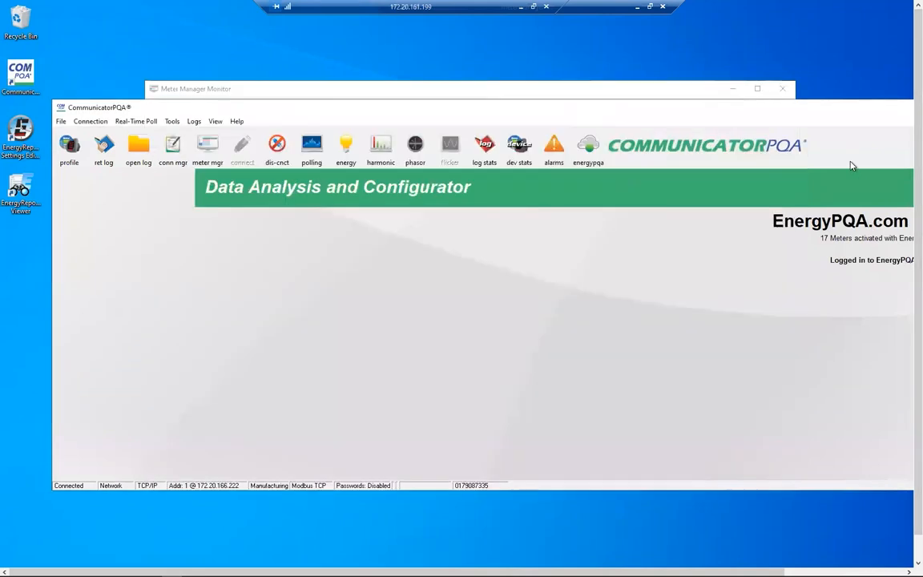
click(663, 94)
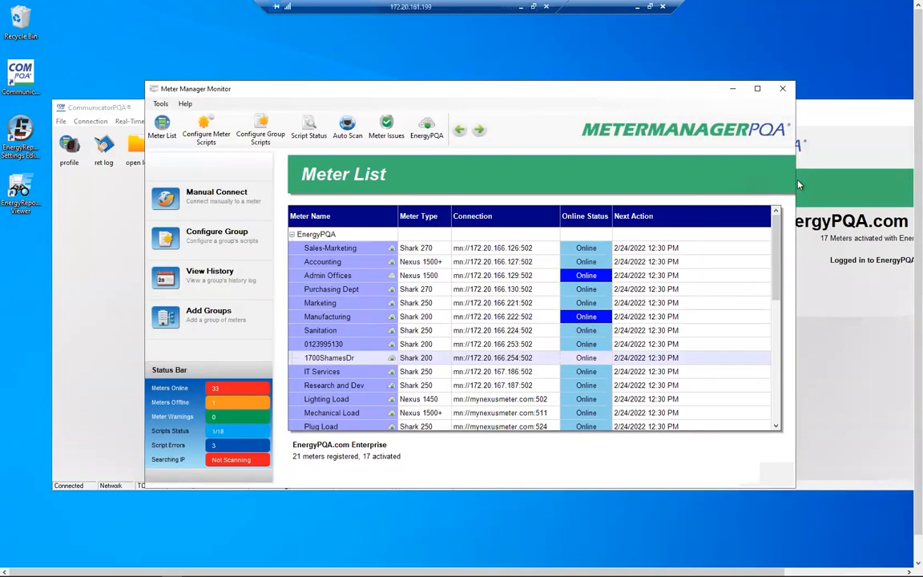
click(816, 114)
drag(768, 112, 631, 133)
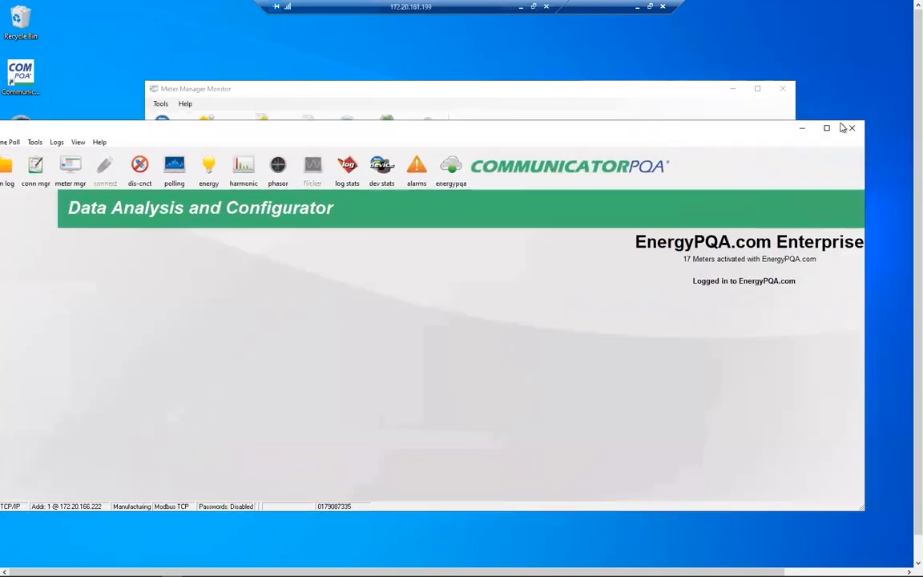
click(853, 129)
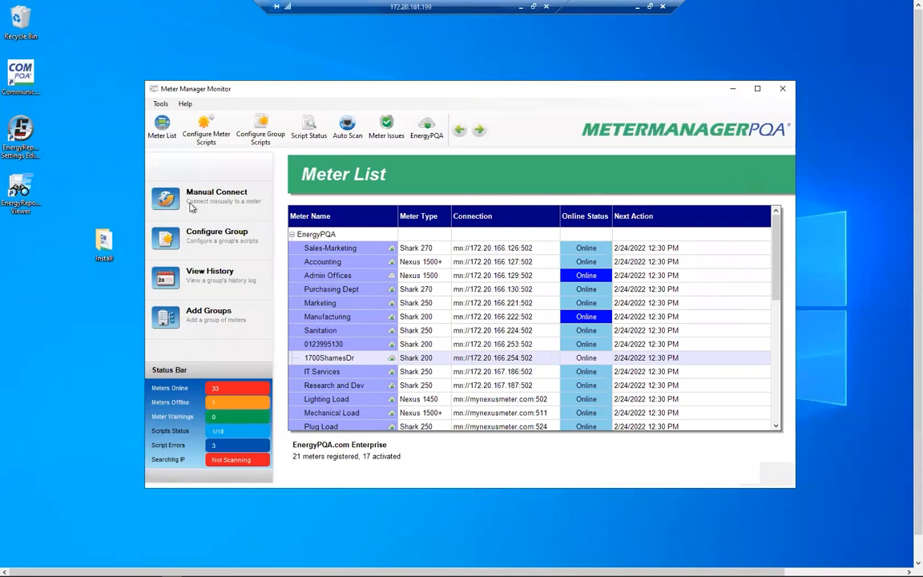
Step: Open the Manual Network Scan for addresses 172.20.166.1–172.20.167.255 through Tools > Utilities > Connections
click(162, 105)
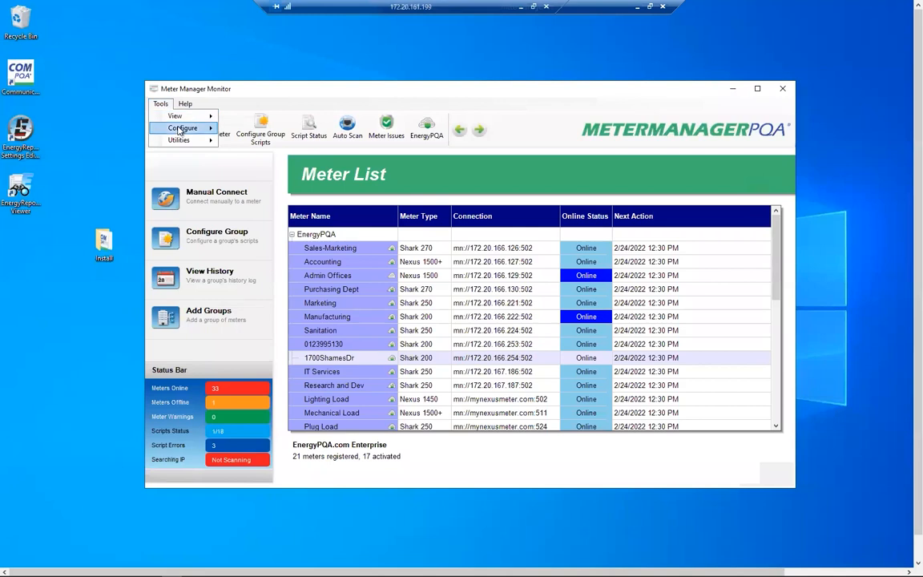
mouse_move(183, 129)
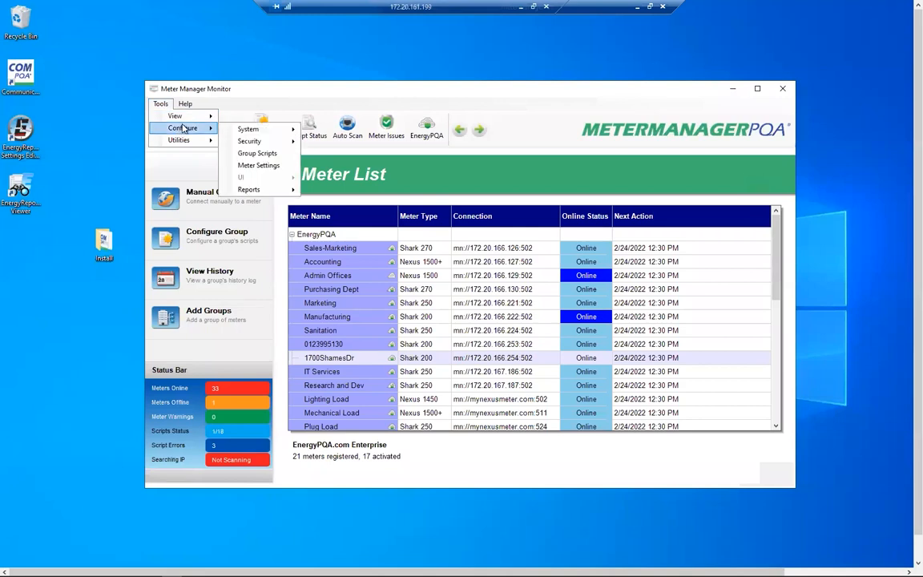
mouse_move(255, 141)
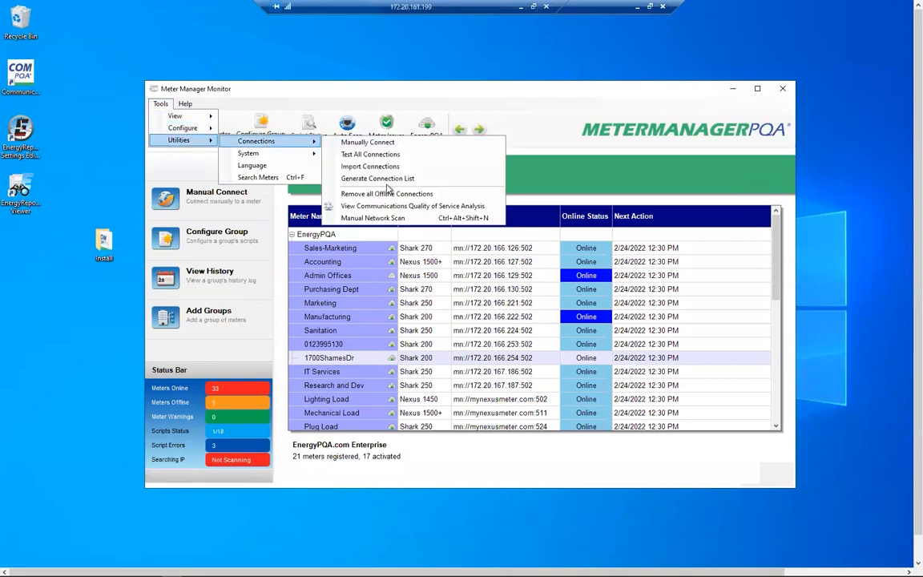
click(375, 217)
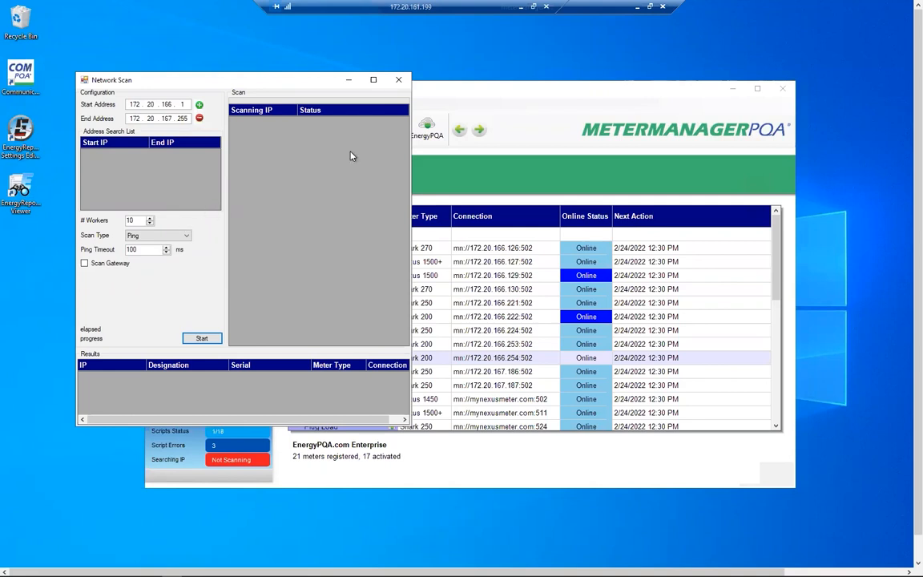
Step: Close the Network Scan window and return to the Meter List
click(399, 80)
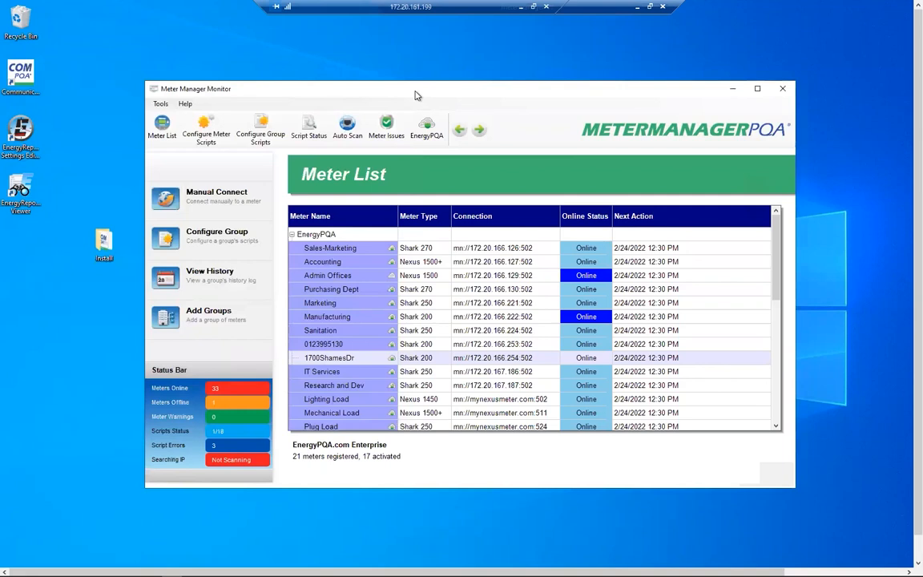
scroll(449, 410, down, 3)
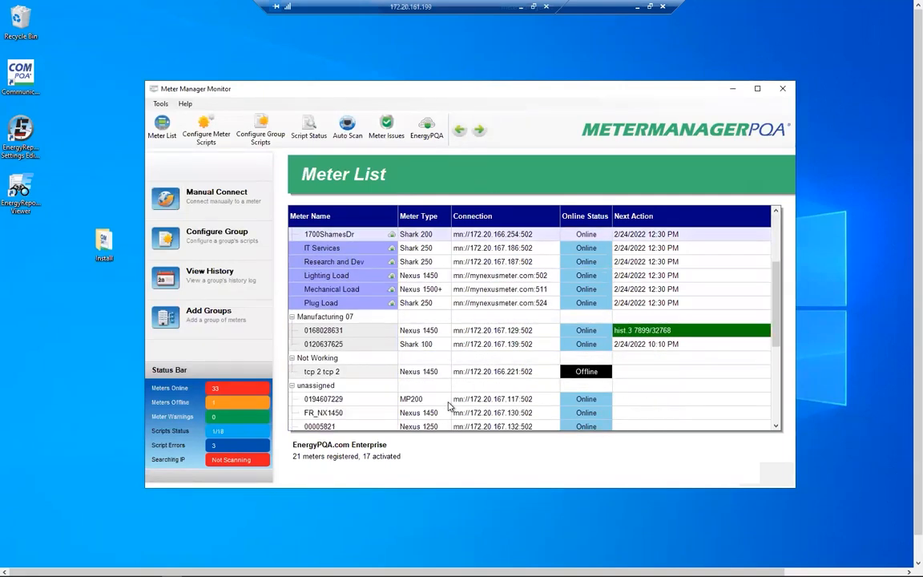
scroll(449, 406, up, 1)
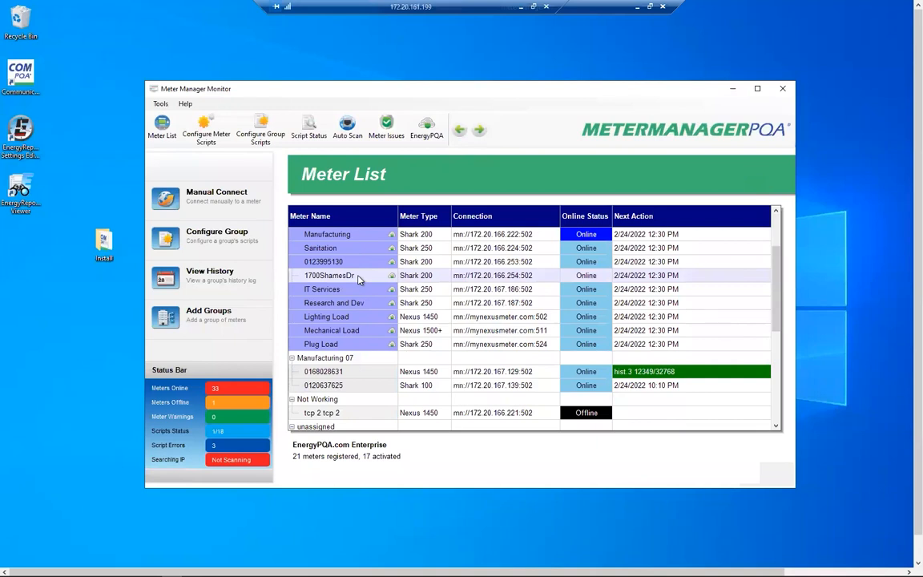
Step: Move meter 1700ShamesDr into the Manufacturing 07 group
right_click(359, 279)
mouse_move(532, 346)
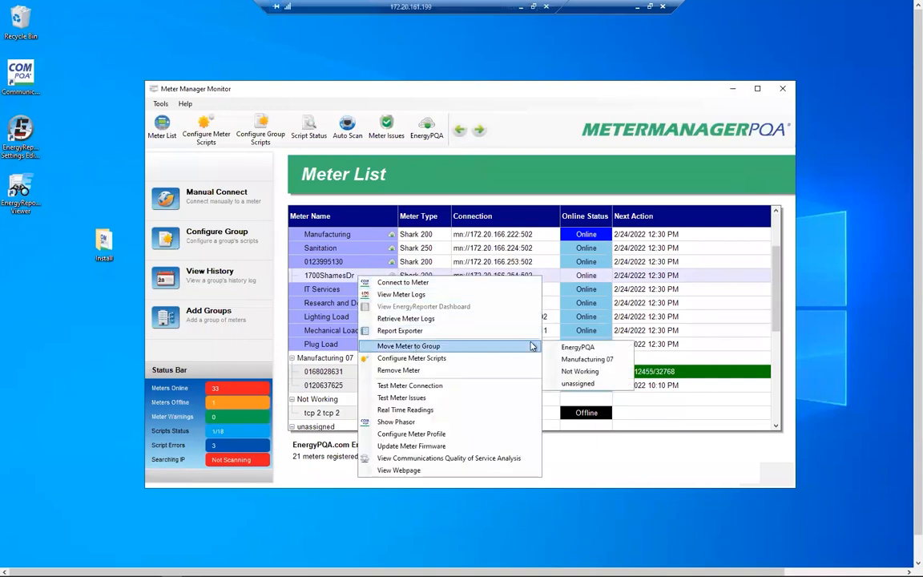
click(587, 359)
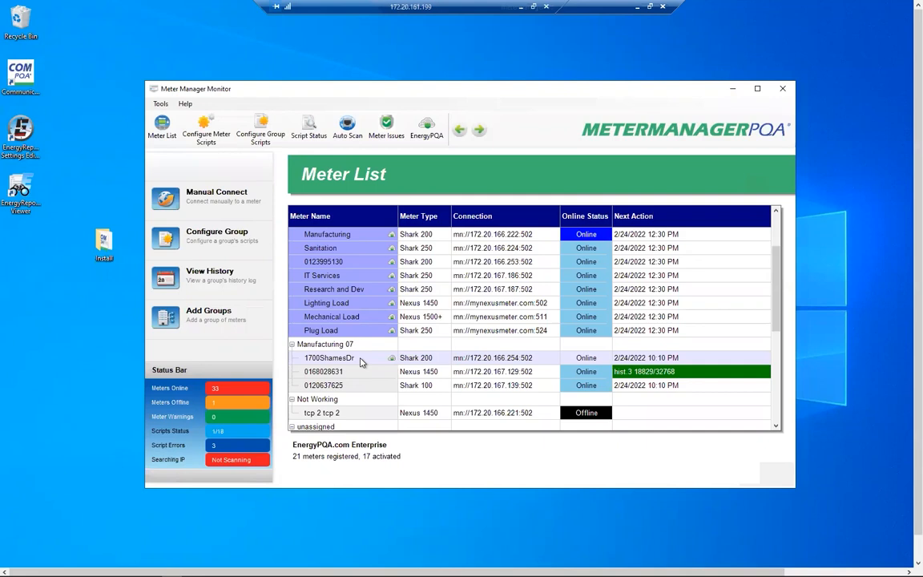
Step: Use Move Meter to Group to put meter 1700ShamesDr back into the EnergyPQA group
right_click(361, 362)
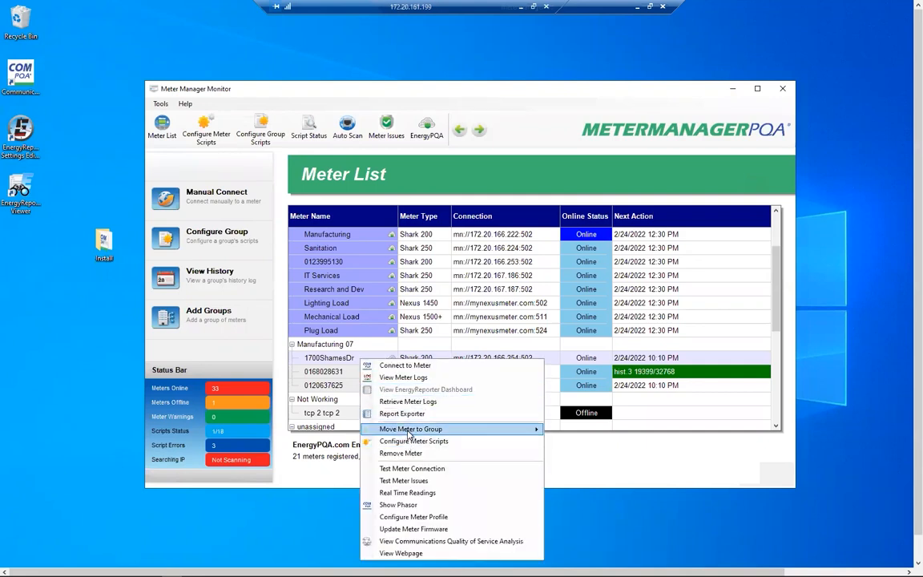
click(321, 362)
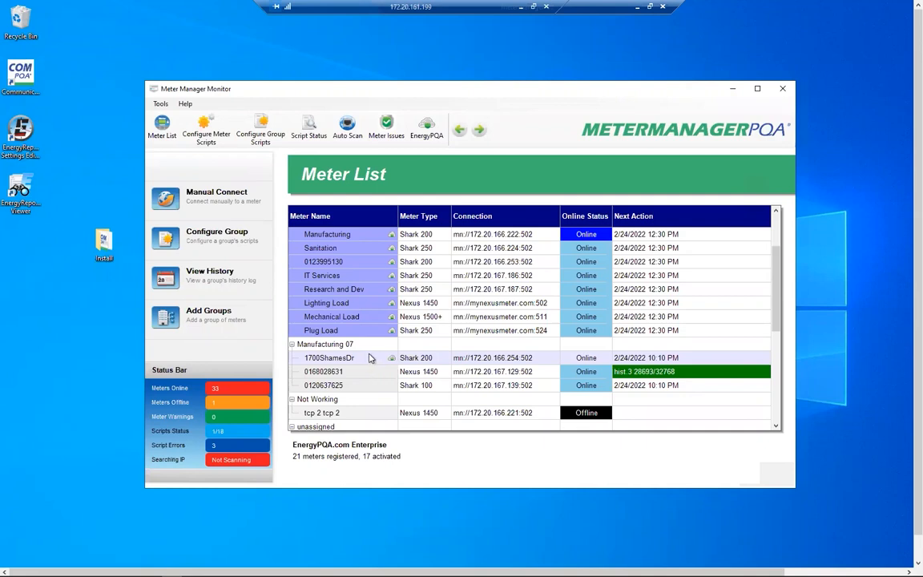
right_click(369, 359)
mouse_move(541, 425)
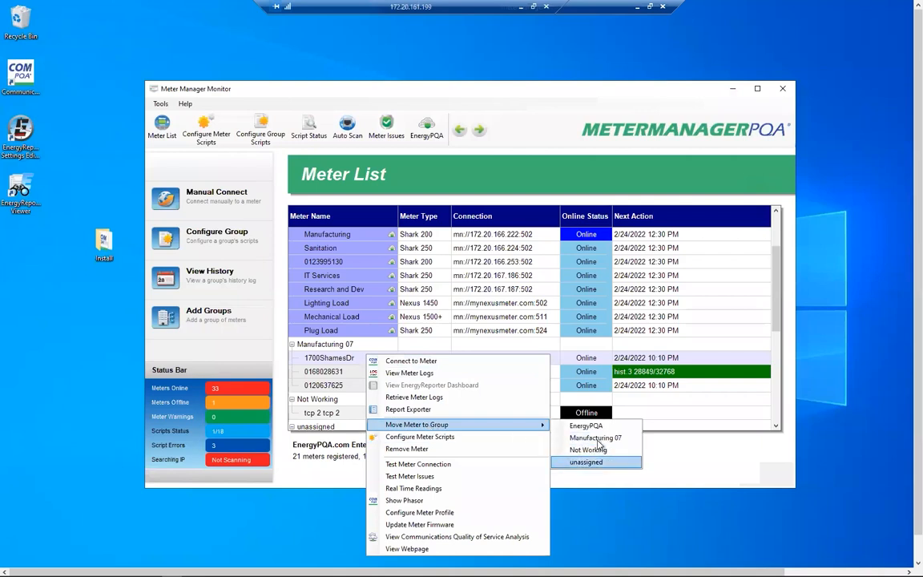
click(589, 425)
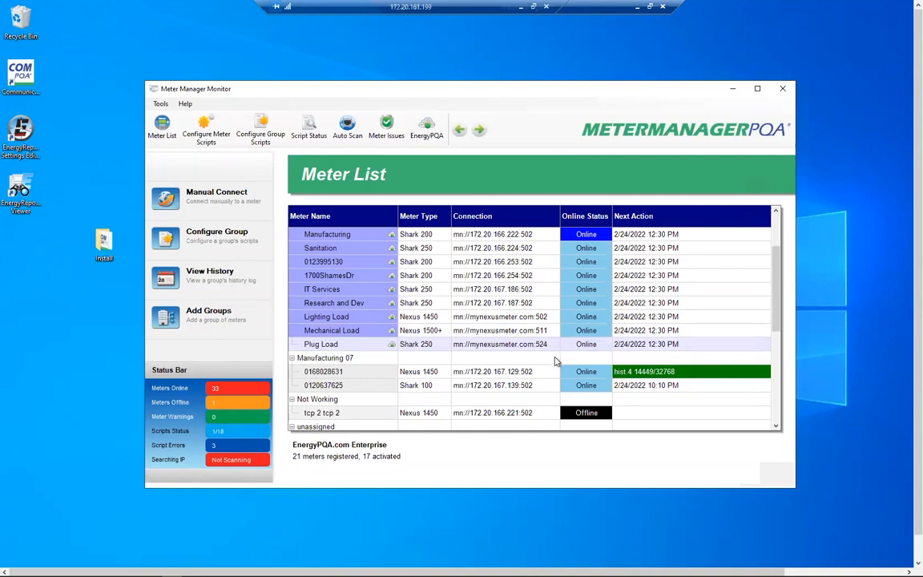
scroll(555, 359, up, 2)
scroll(557, 363, down, 2)
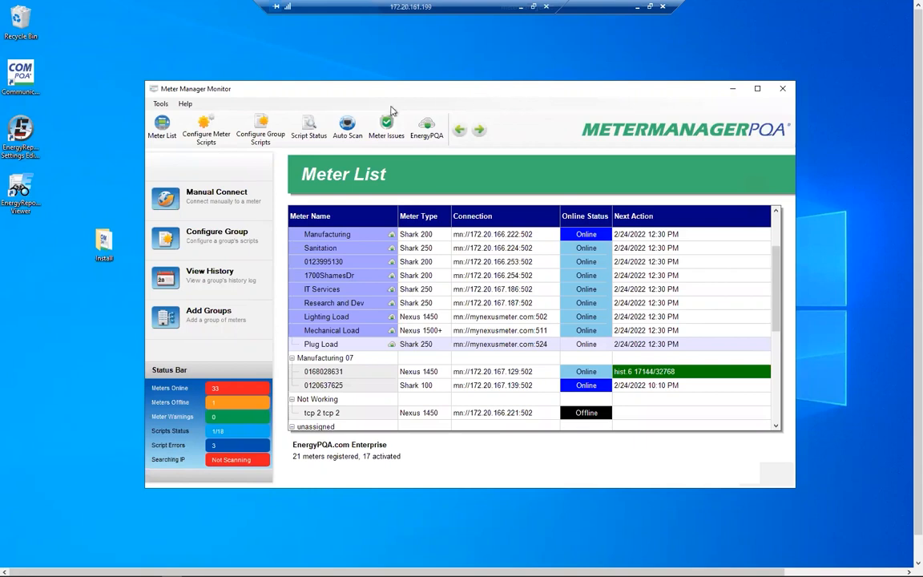
Step: Stop the running Manual Retrieval script from the Script Status page and confirm with Yes
click(321, 128)
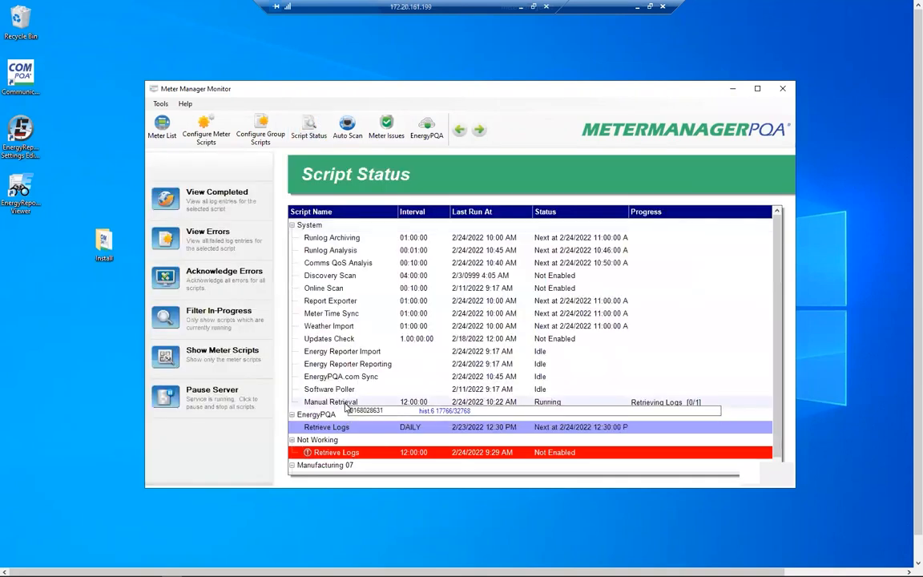
right_click(347, 406)
click(361, 435)
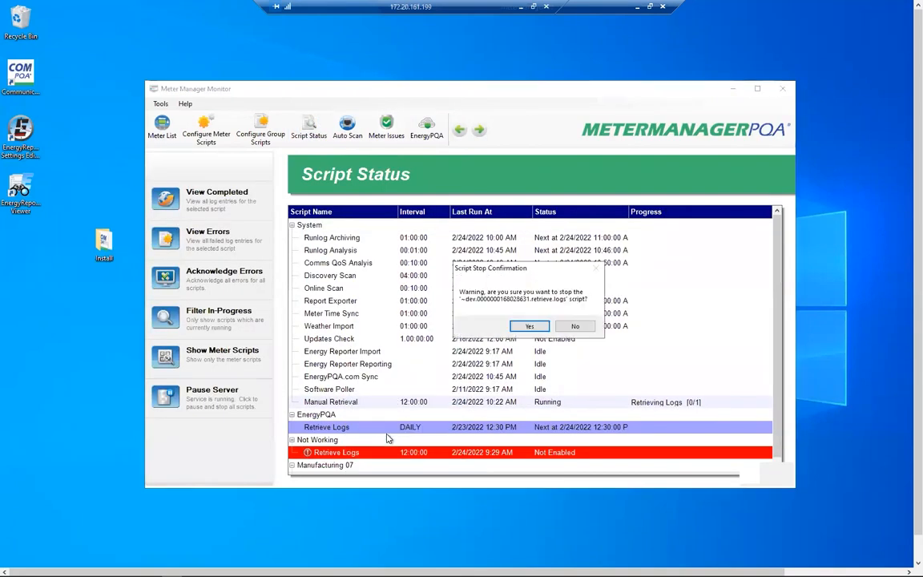
click(530, 326)
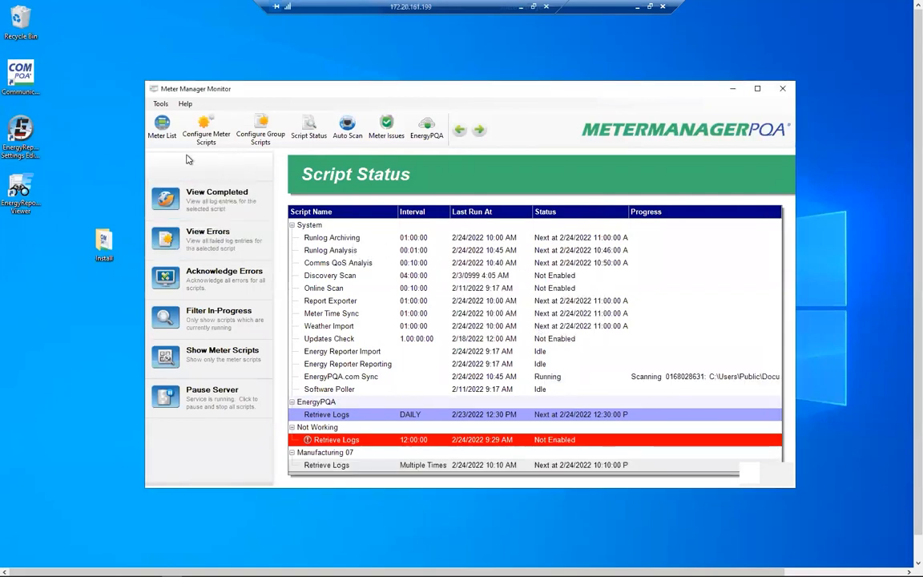
click(163, 127)
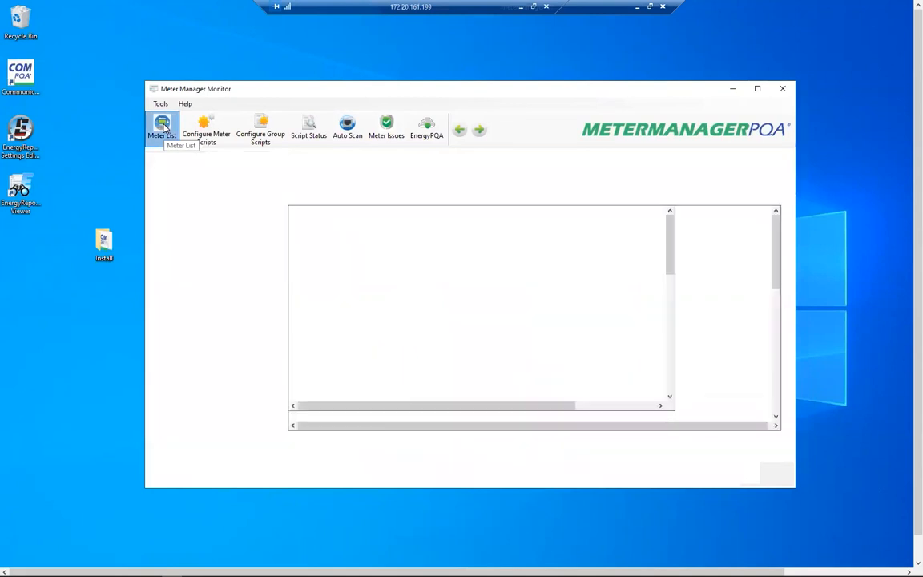
scroll(447, 369, down, 5)
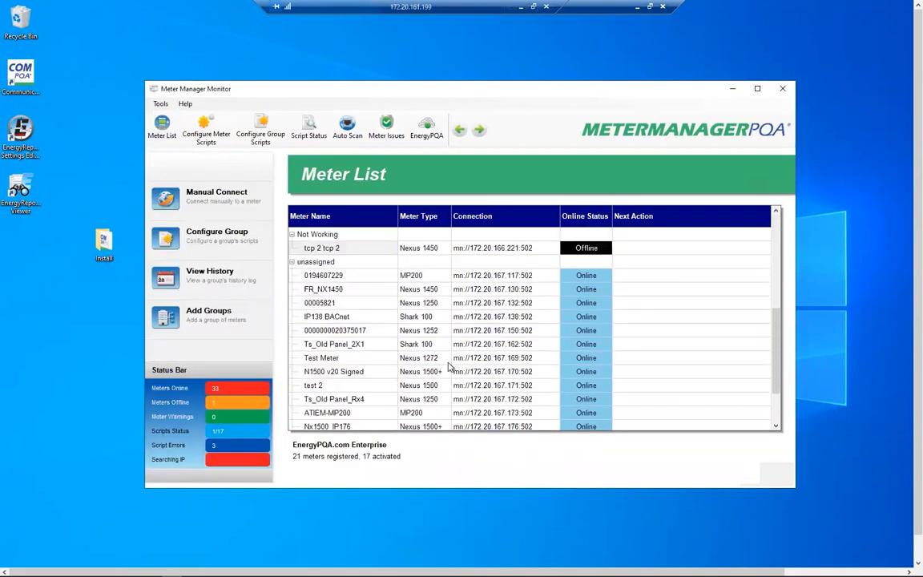
scroll(404, 333, up, 3)
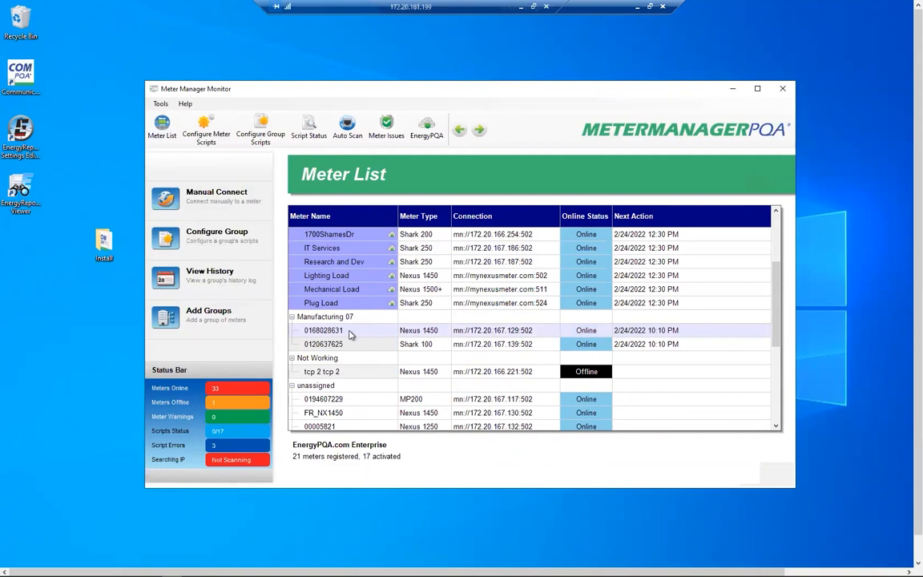
right_click(350, 334)
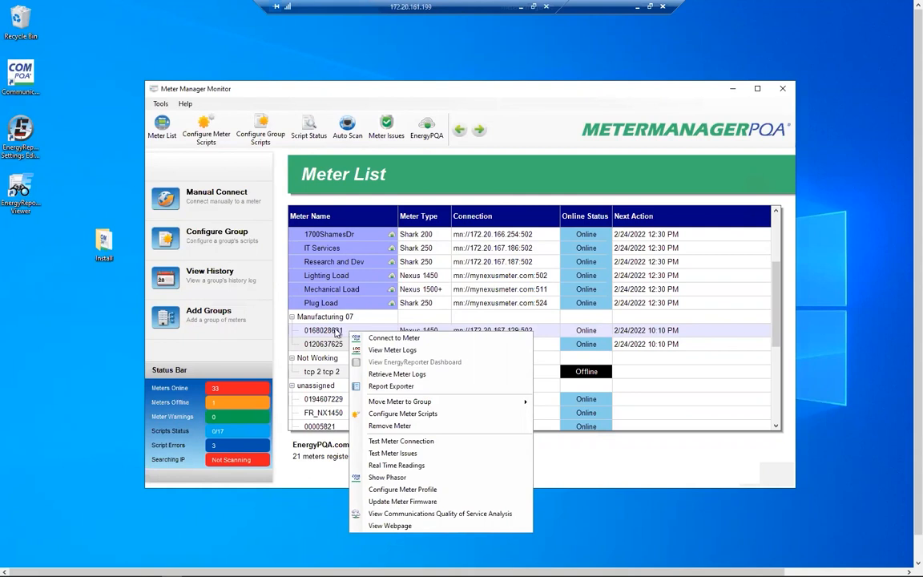
click(324, 334)
scroll(325, 334, up, 2)
scroll(324, 335, up, 1)
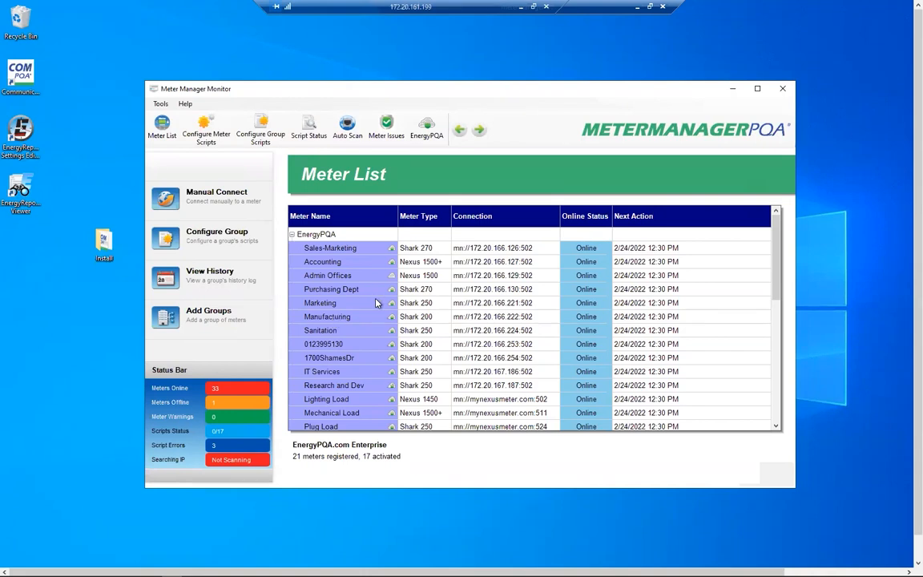
scroll(377, 303, down, 3)
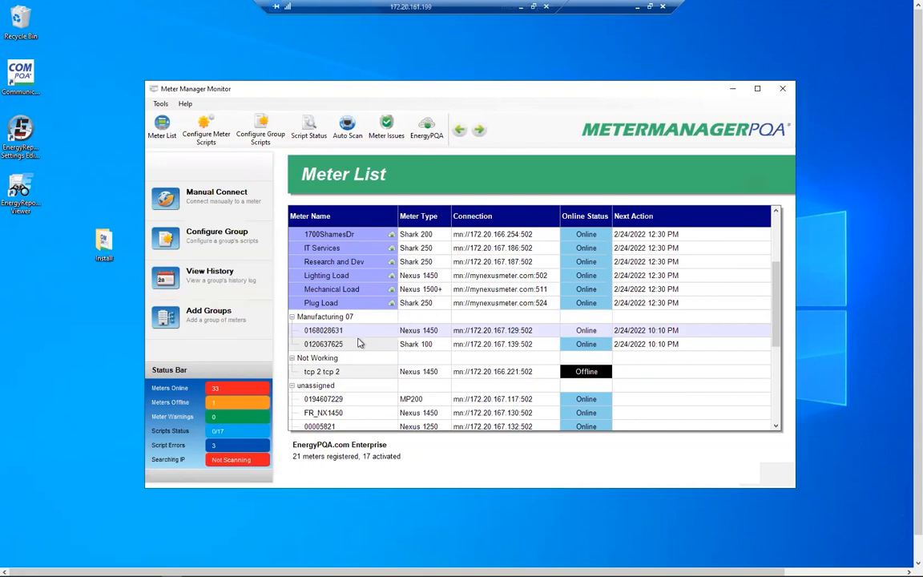
scroll(359, 343, up, 3)
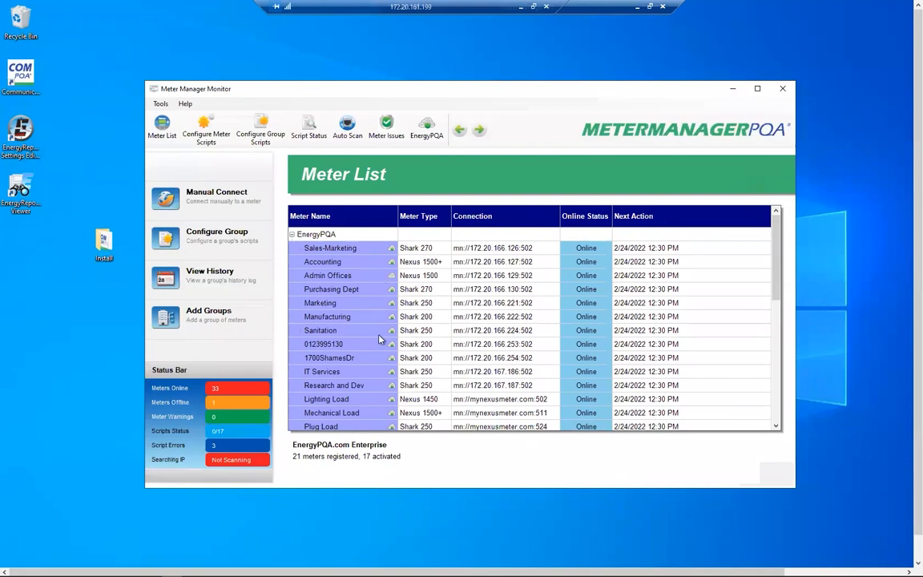
scroll(376, 343, down, 1)
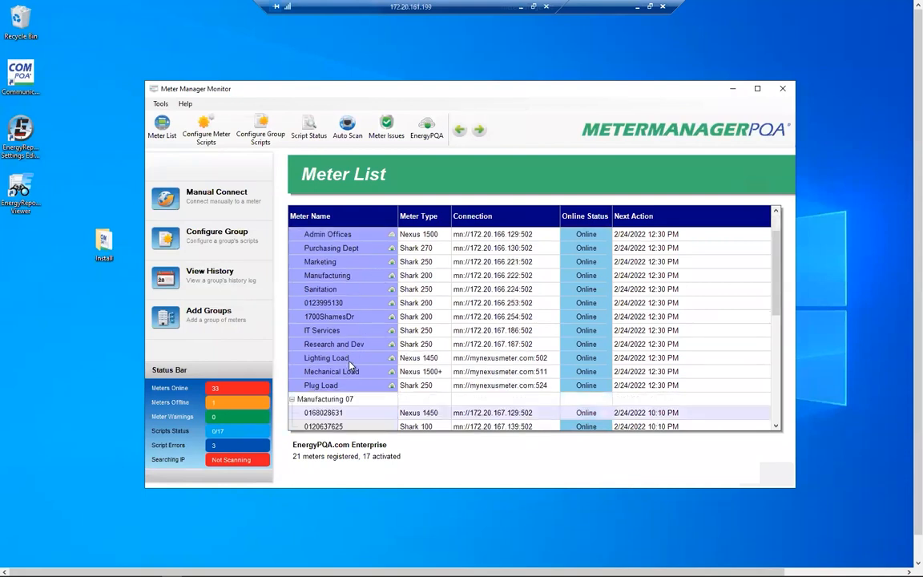
ctrl+click(348, 361)
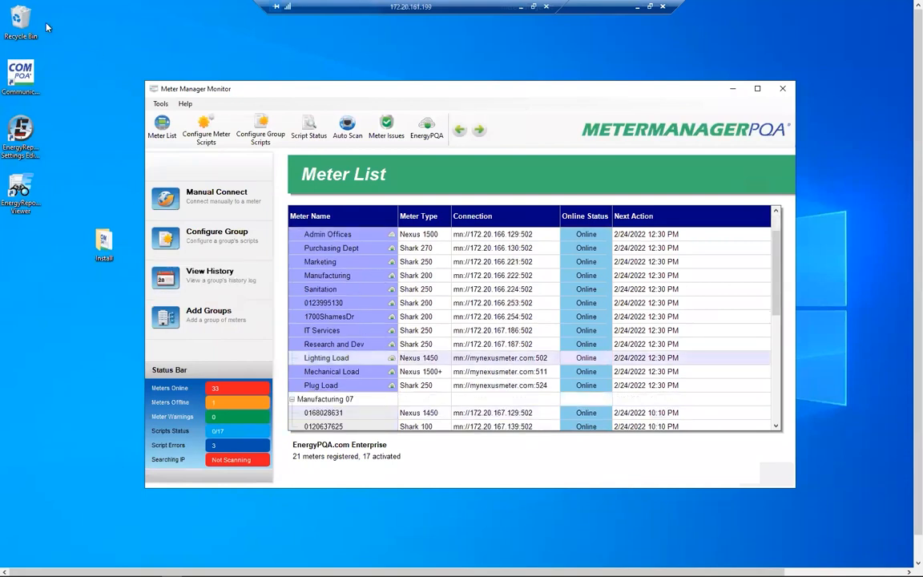
Step: Launch CommunicatorPQA and connect to Lighting Load via Modbus TCP on network port 502
click(13, 82)
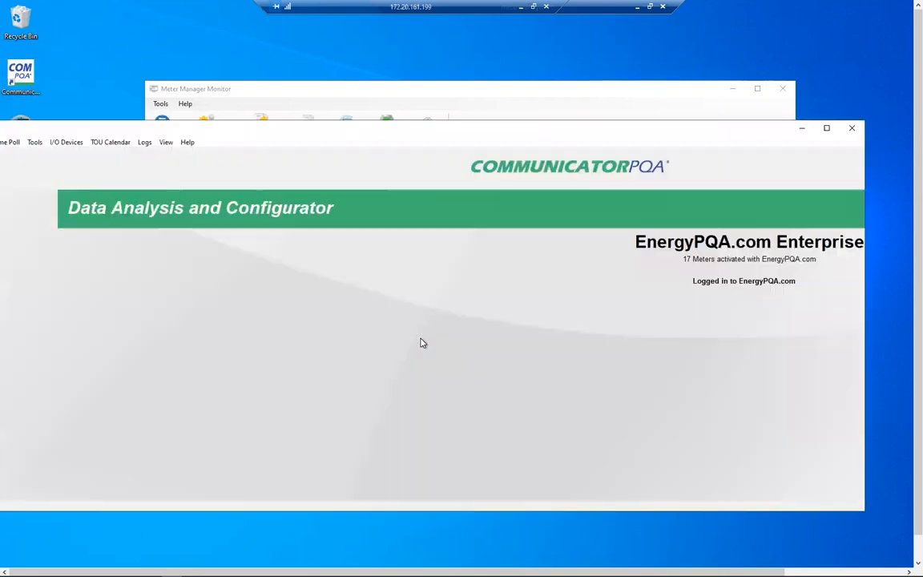
click(105, 166)
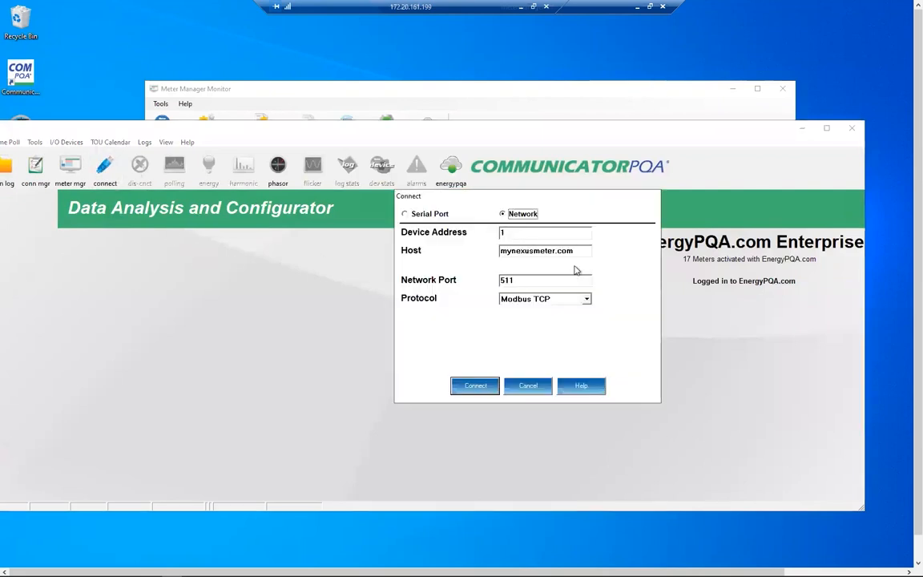
click(517, 297)
click(520, 279)
click(518, 278)
key(BackSpace)
key(BackSpace)
text(02)
key(Return)
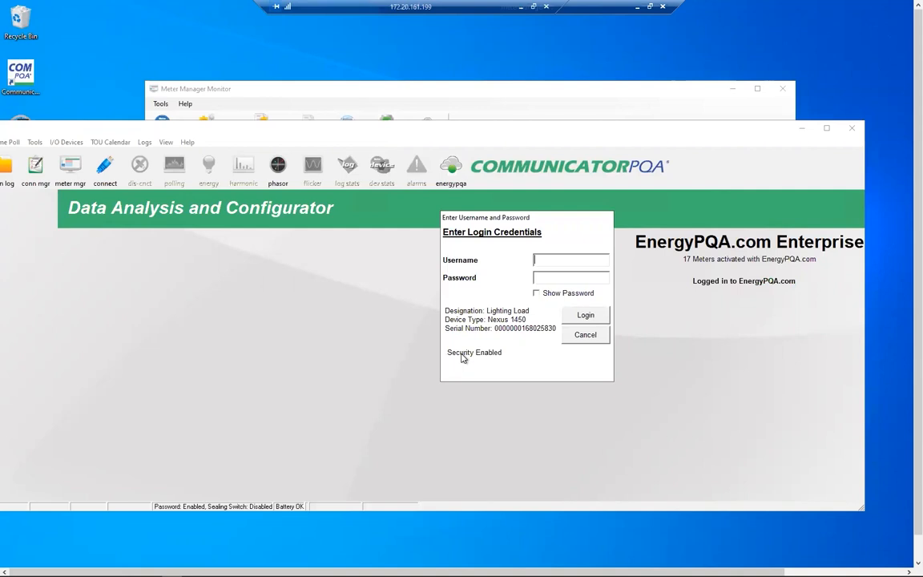
Step: Cancel the meter login and acknowledge the connection-terminated message
click(585, 341)
click(585, 335)
click(579, 328)
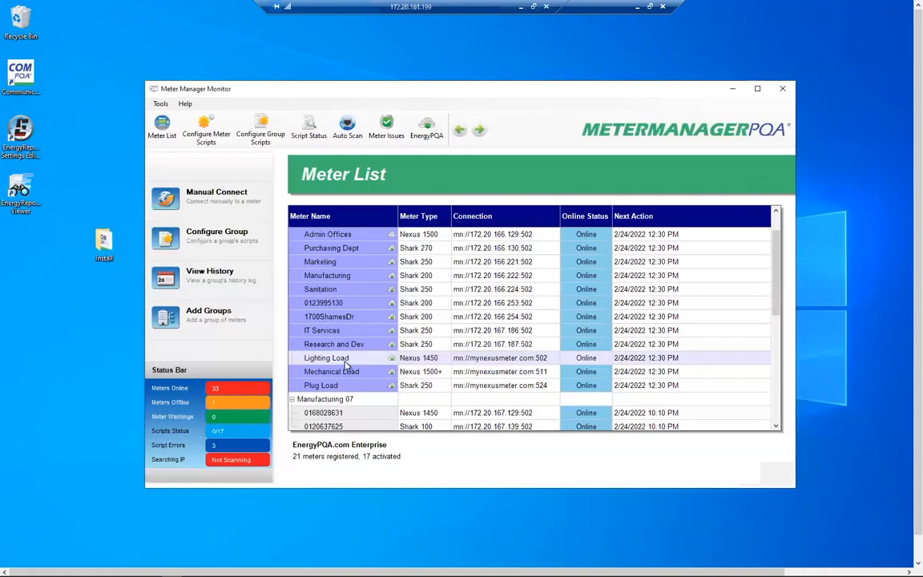
Step: Connect to Lighting Load from the Meter List, then resize and rearrange the Meter Manager and CommunicatorPQA windows
right_click(350, 359)
click(392, 362)
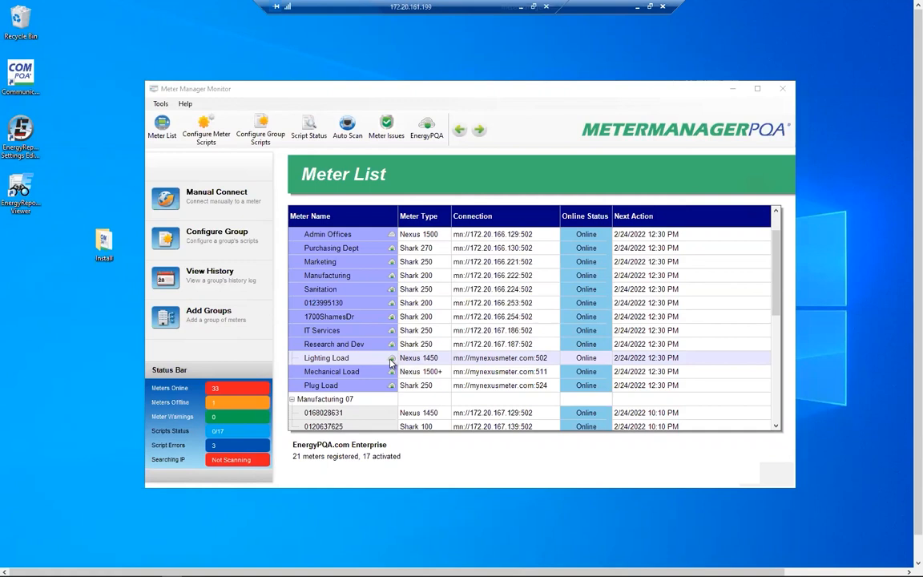
drag(640, 81, 600, 101)
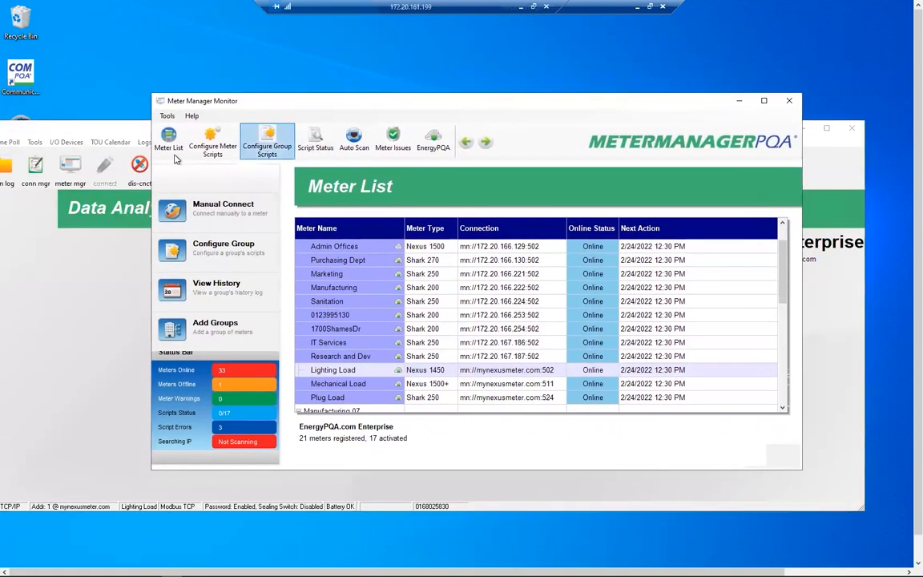
click(120, 134)
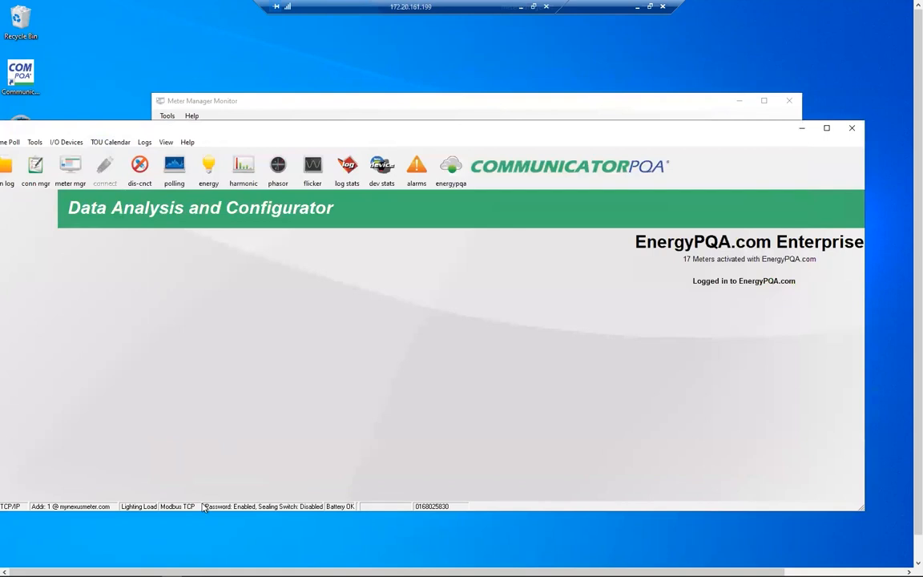
drag(104, 129, 228, 150)
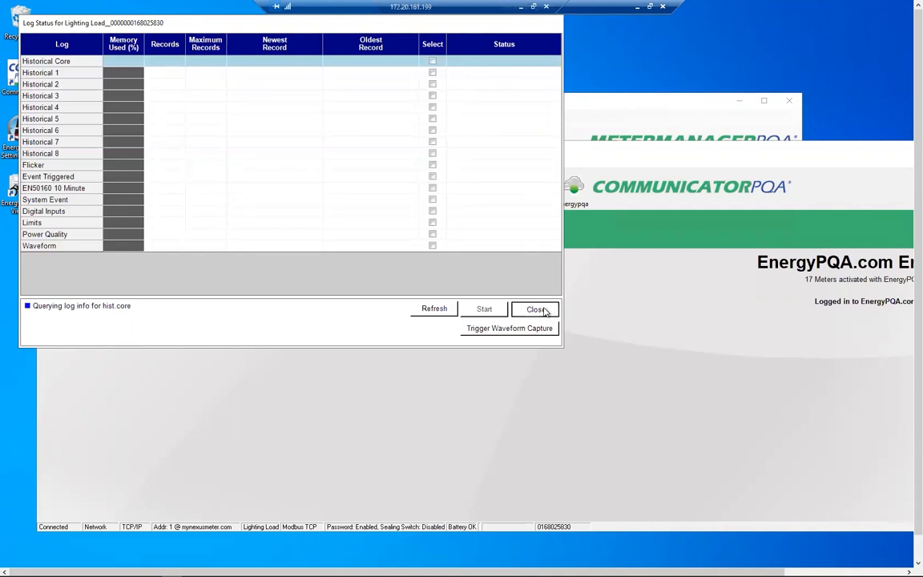
Step: Close the Lighting Load Log Status window, clear the busy warning, and bring Meter Manager forward
click(545, 311)
click(52, 240)
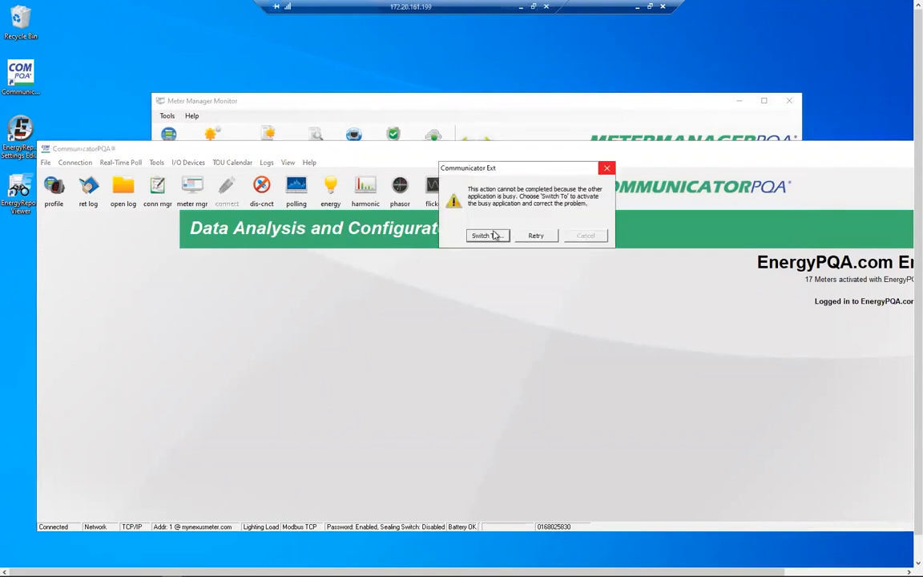
click(494, 236)
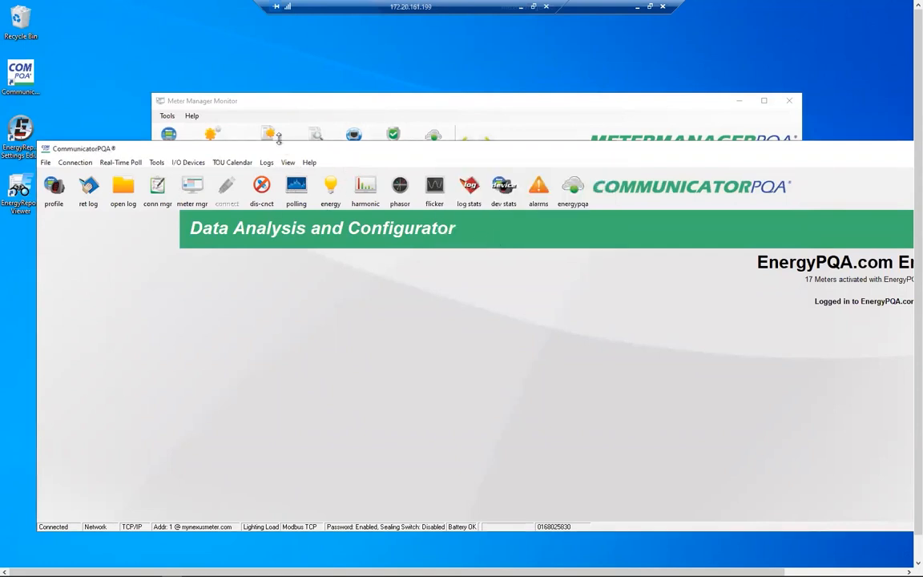
click(486, 235)
click(519, 101)
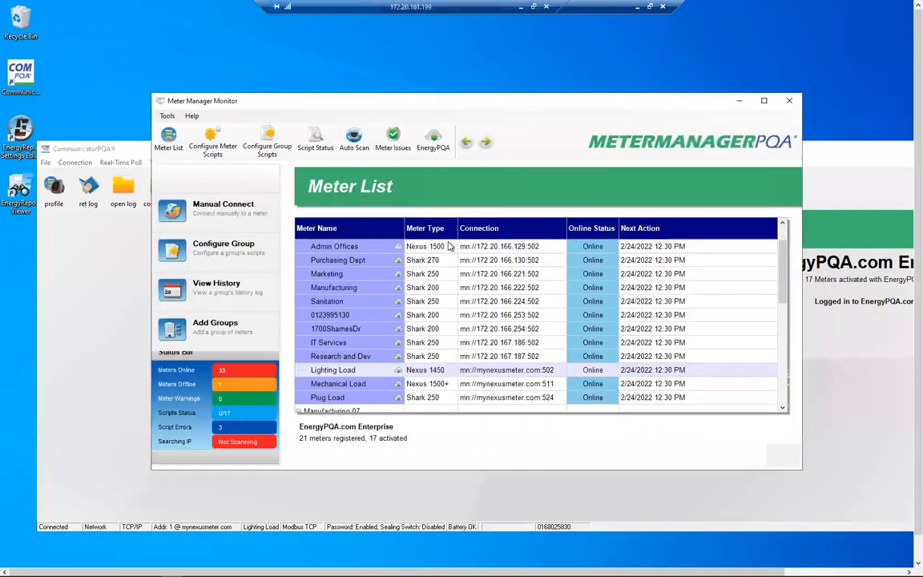
Step: Show the Research and Dev meter's phasor and live readings, then close the polling view
right_click(353, 359)
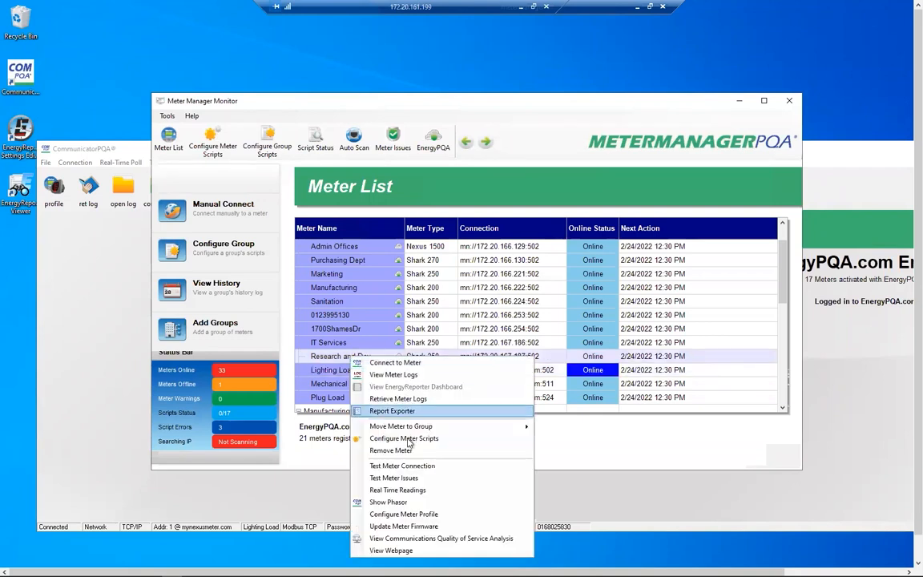
click(399, 495)
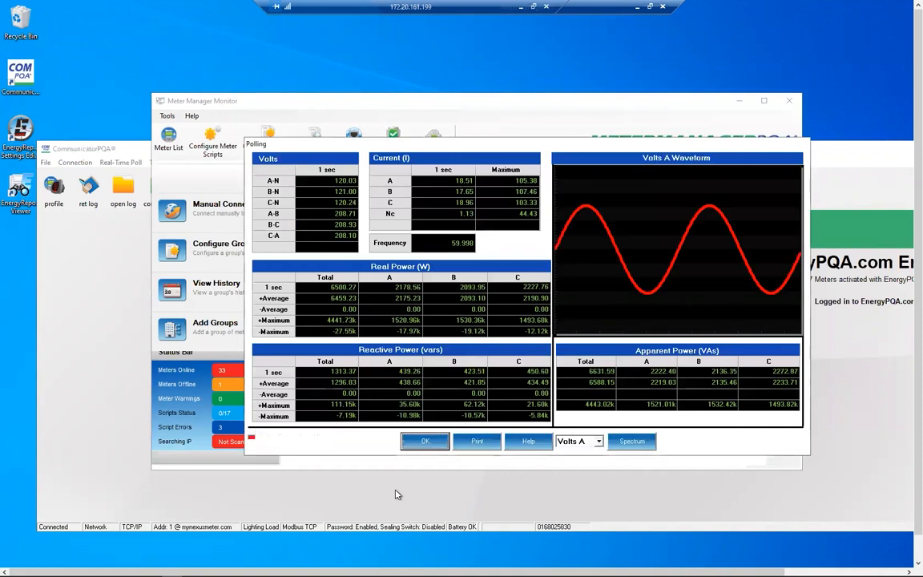
click(416, 442)
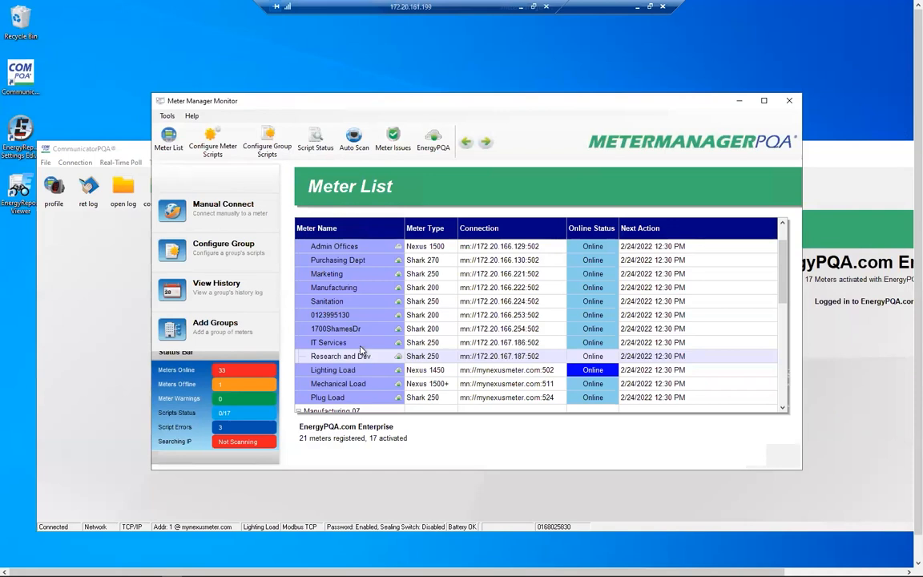
Step: Open the Lighting Load meter's context menu
right_click(348, 274)
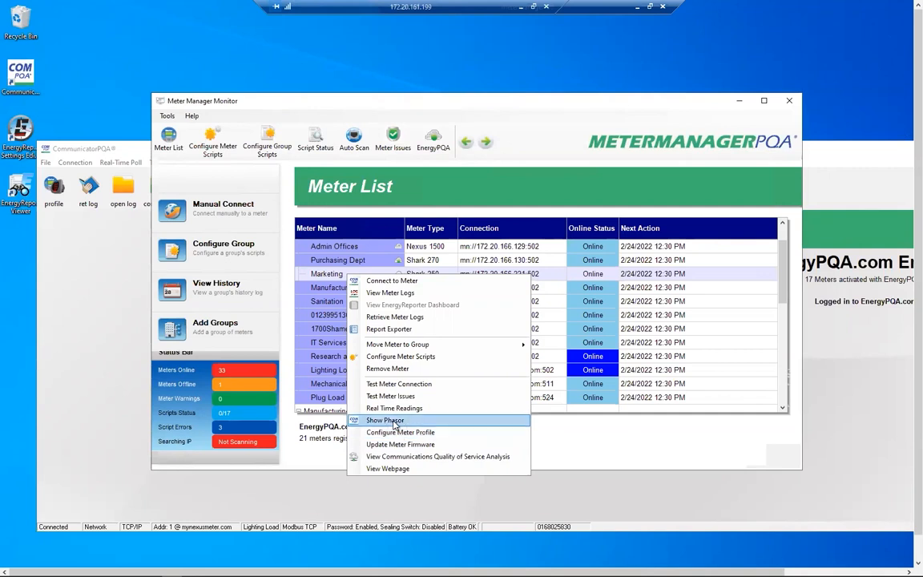
click(359, 208)
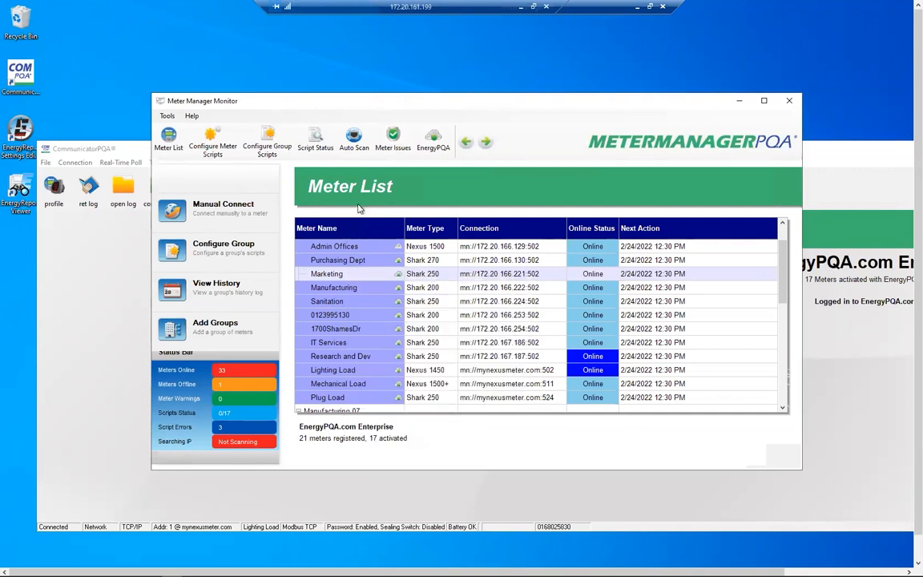
right_click(356, 370)
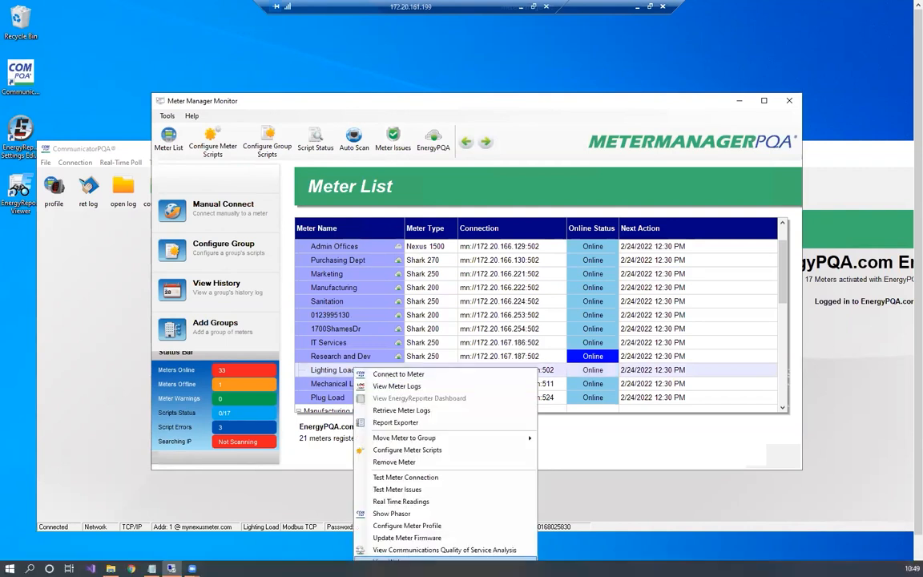
Step: Open the Lighting Load meter's Meter Dashboard web page, then close the Chrome window
click(401, 559)
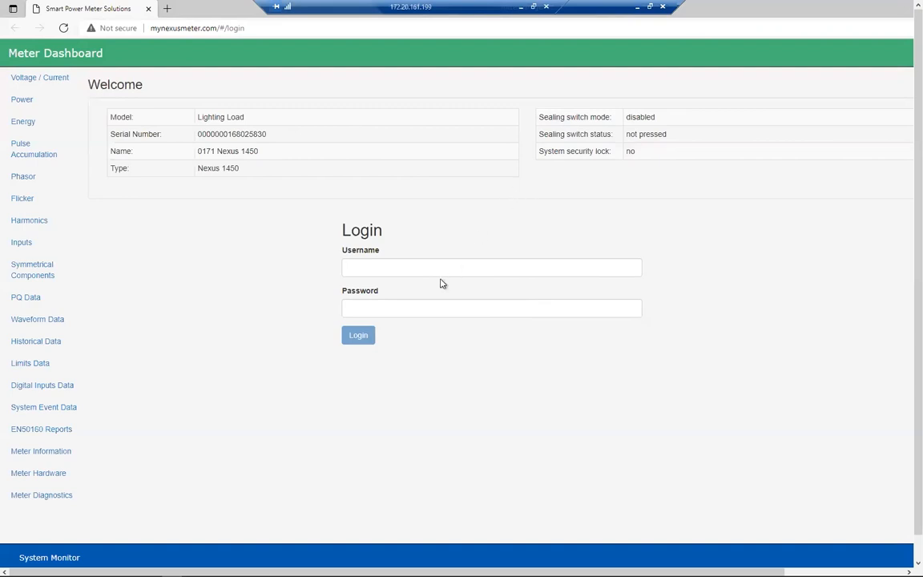
right_click(810, 15)
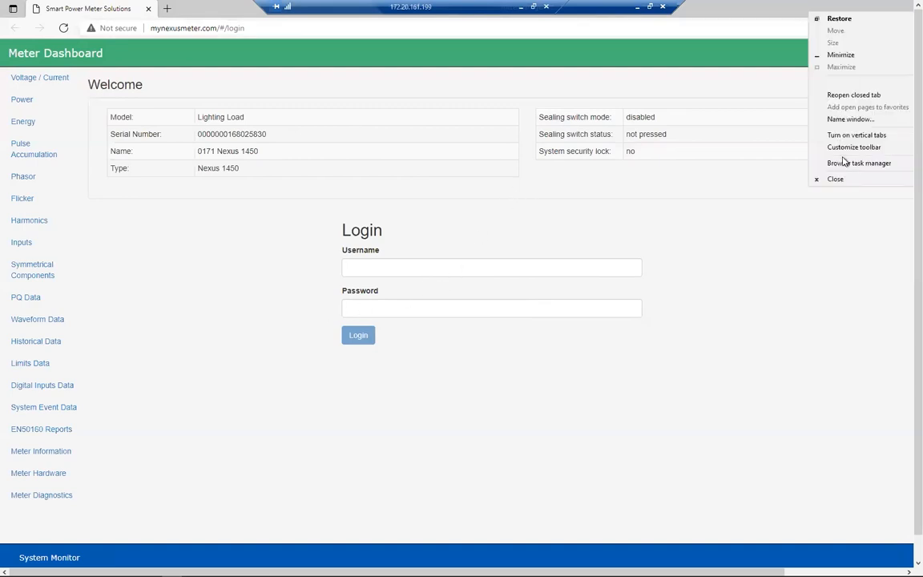
click(845, 179)
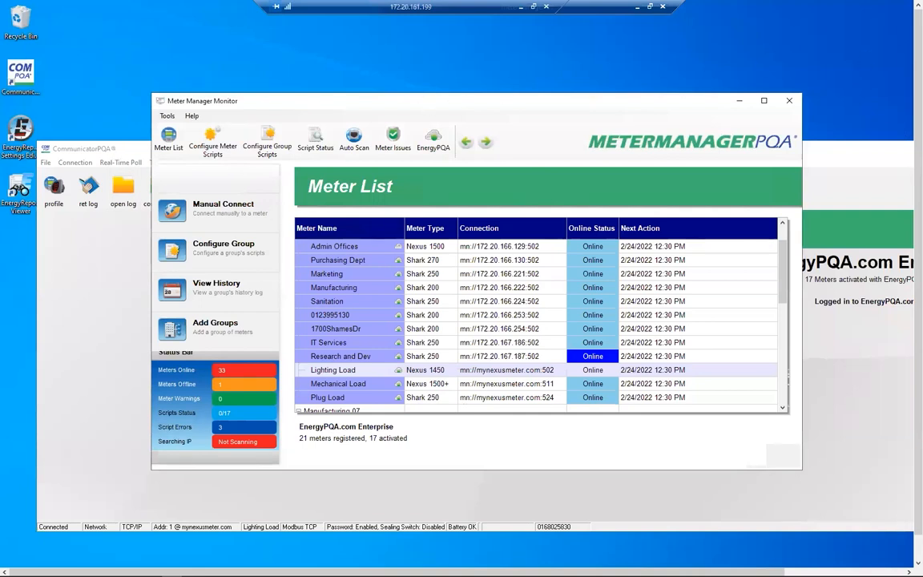
Step: Close CommunicatorPQA from its window menu
click(867, 147)
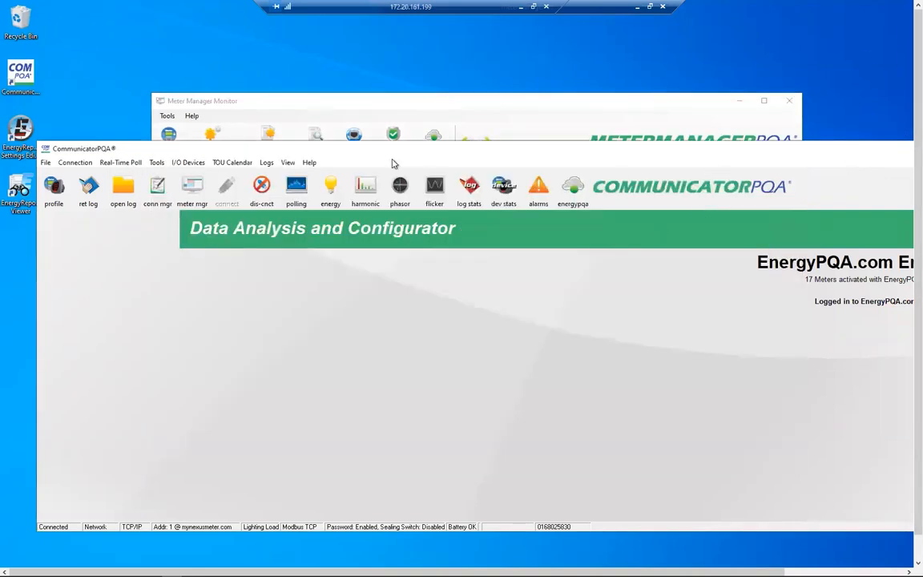
right_click(316, 150)
click(344, 223)
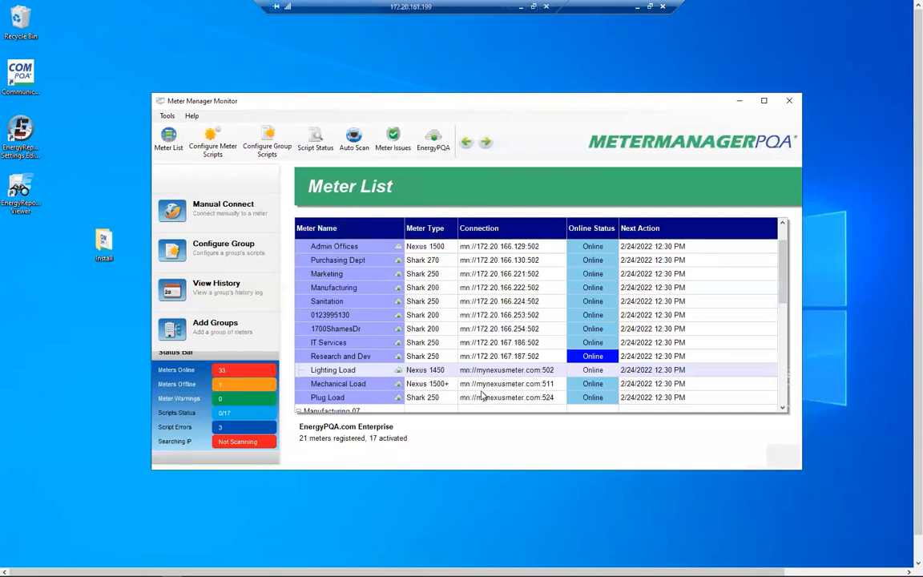
scroll(377, 294, down, 1)
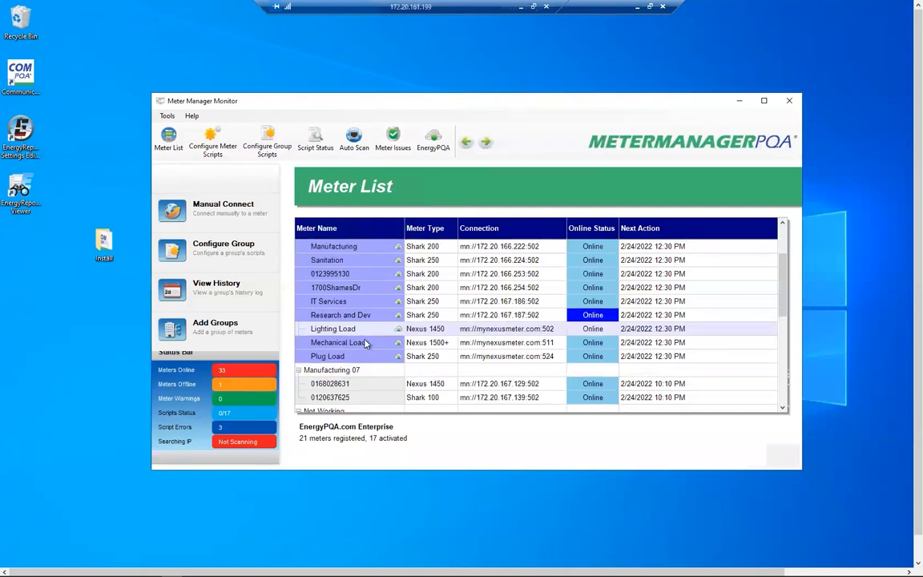
scroll(365, 345, up, 2)
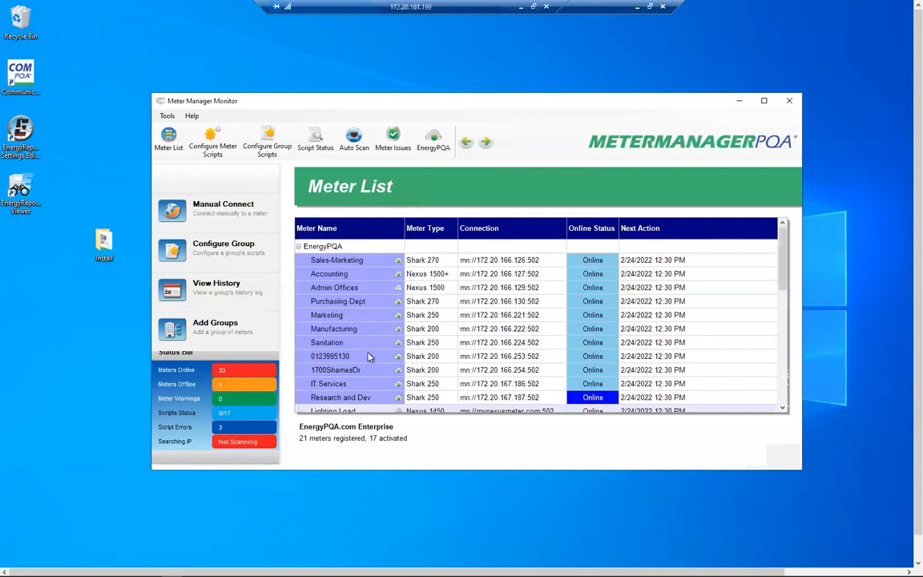
scroll(376, 359, down, 1)
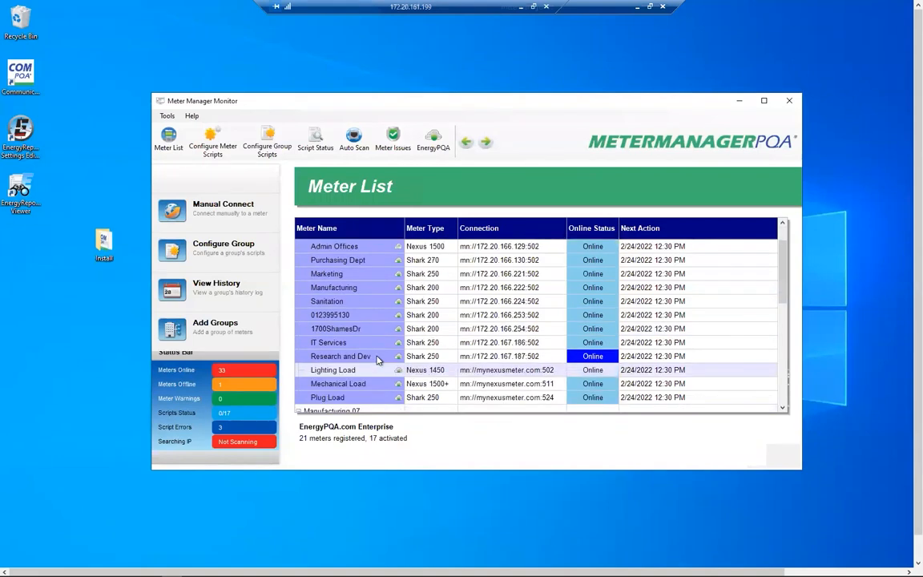
Step: View 1700ShamesDr's historical trend logs with Volts A-N and sort the readings
right_click(363, 332)
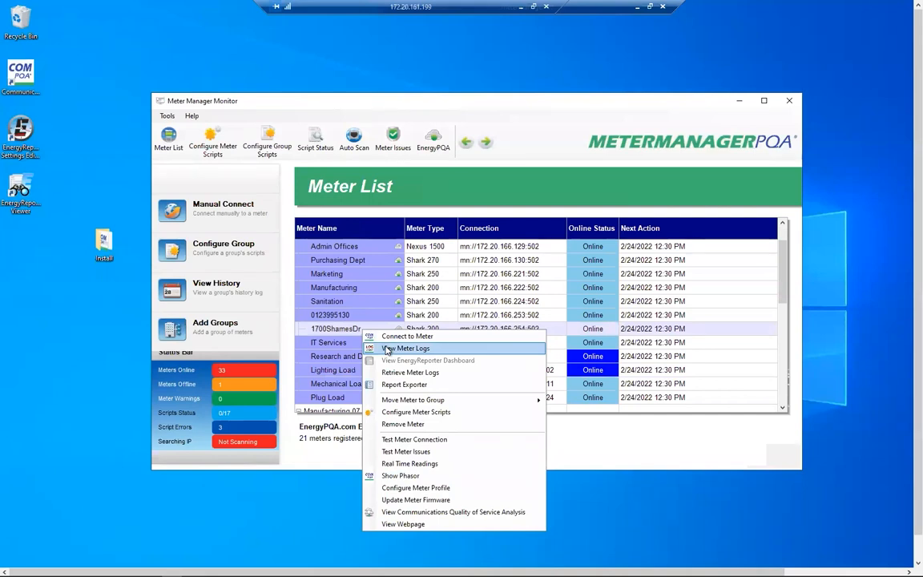
click(388, 350)
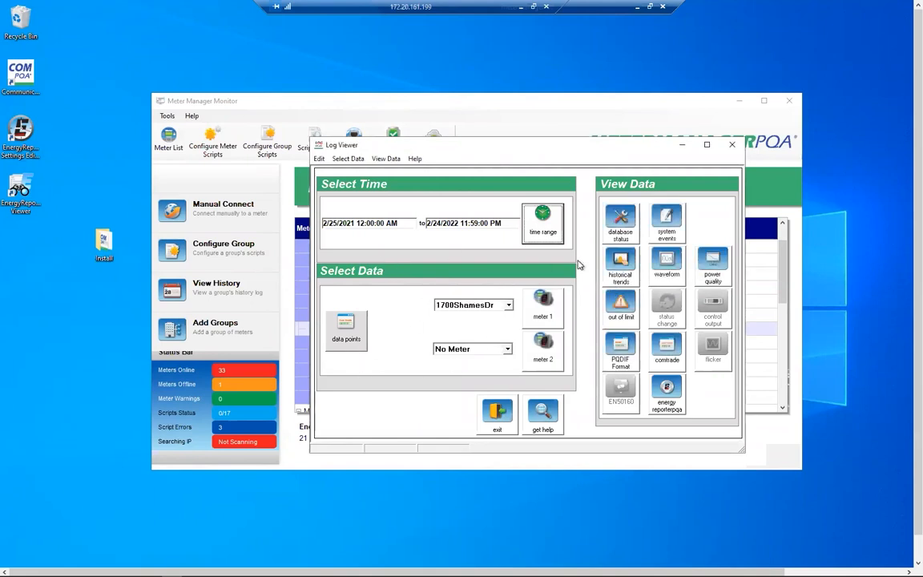
click(621, 265)
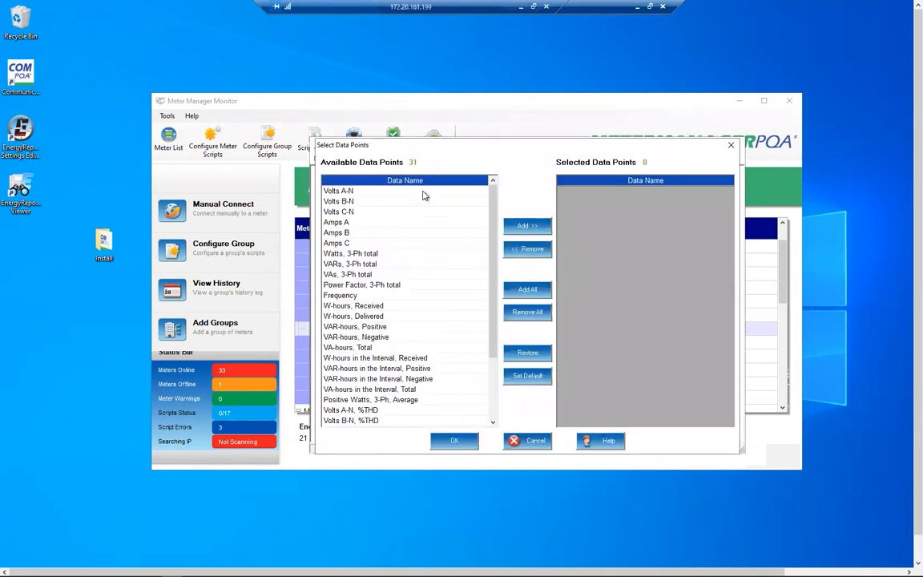
drag(429, 198, 575, 233)
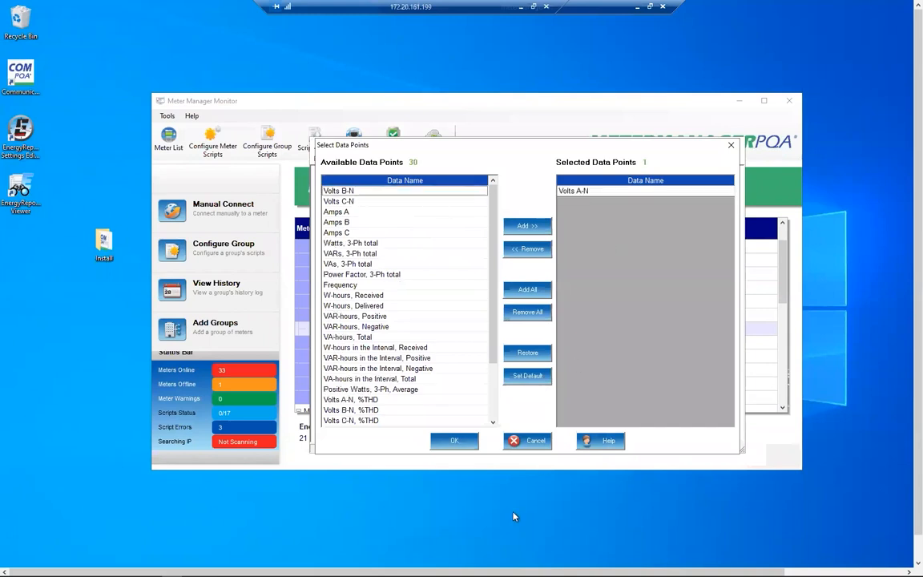
click(453, 442)
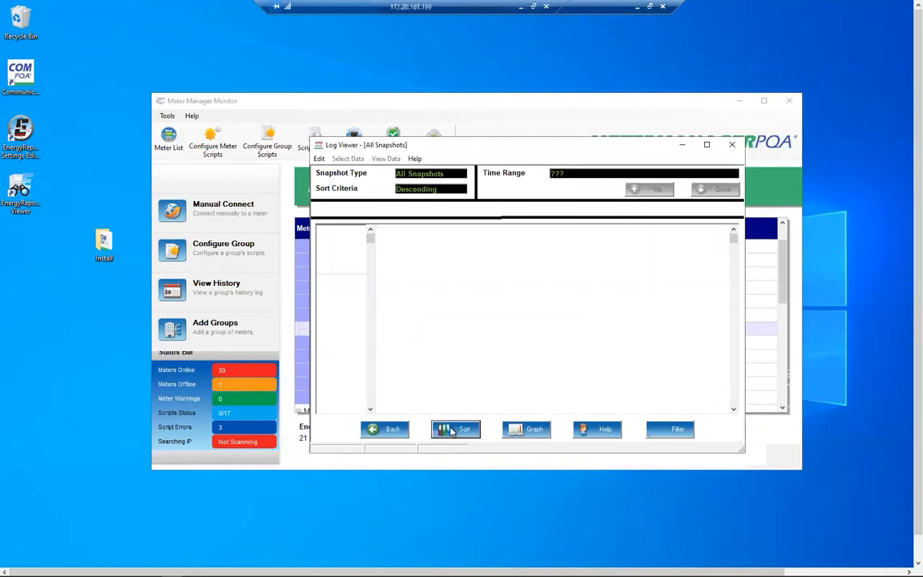
click(451, 430)
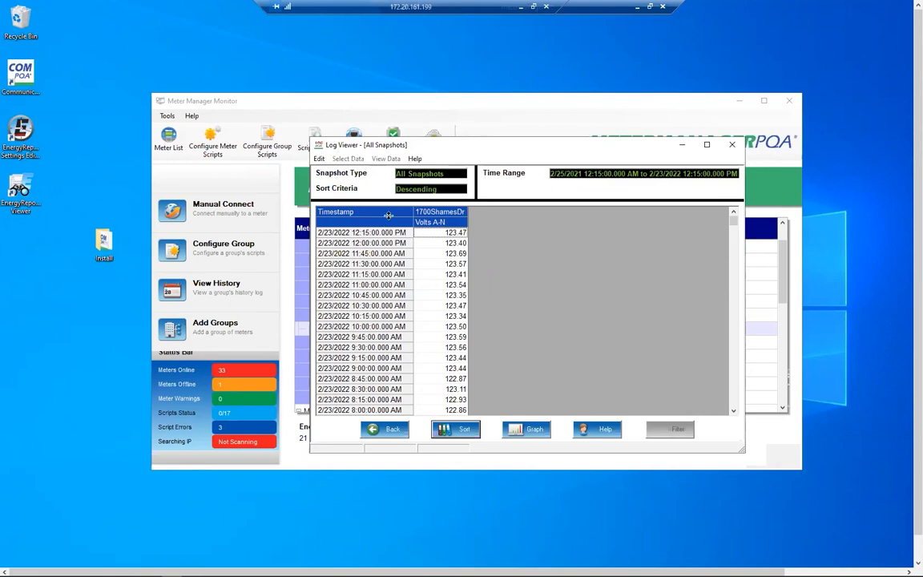
Step: Go back from the Log Viewer and bring the Meter List to the front
click(381, 429)
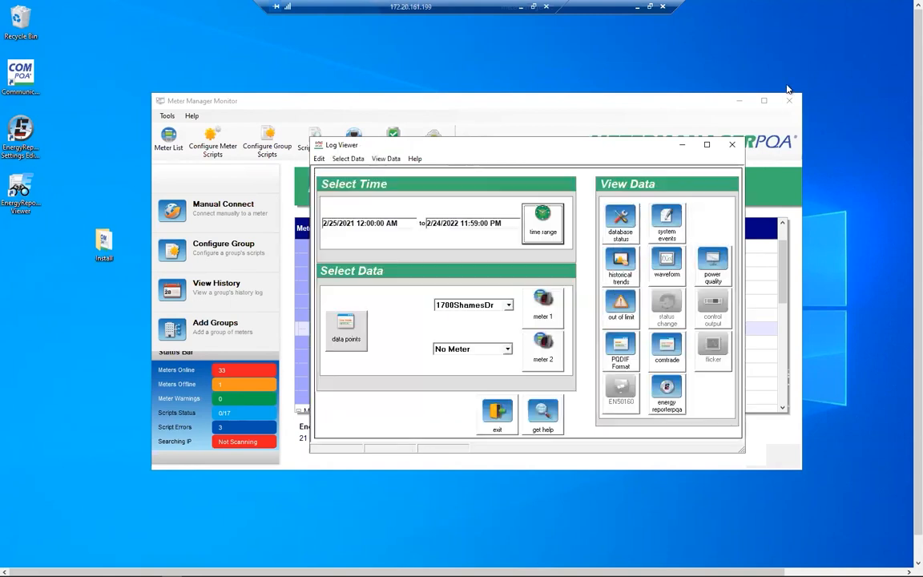
drag(529, 148, 527, 130)
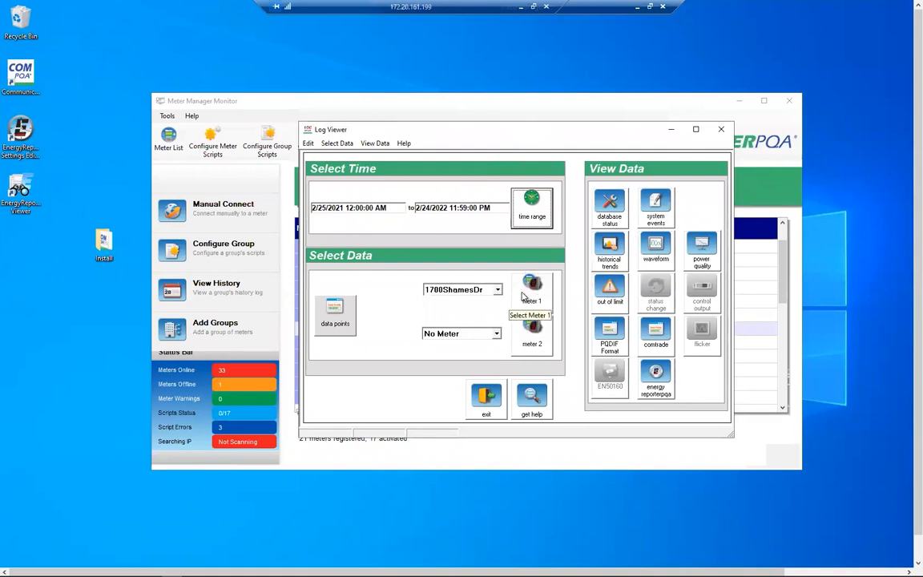
mouse_move(608, 129)
mouse_down()
mouse_move(593, 167)
mouse_move(603, 143)
mouse_up()
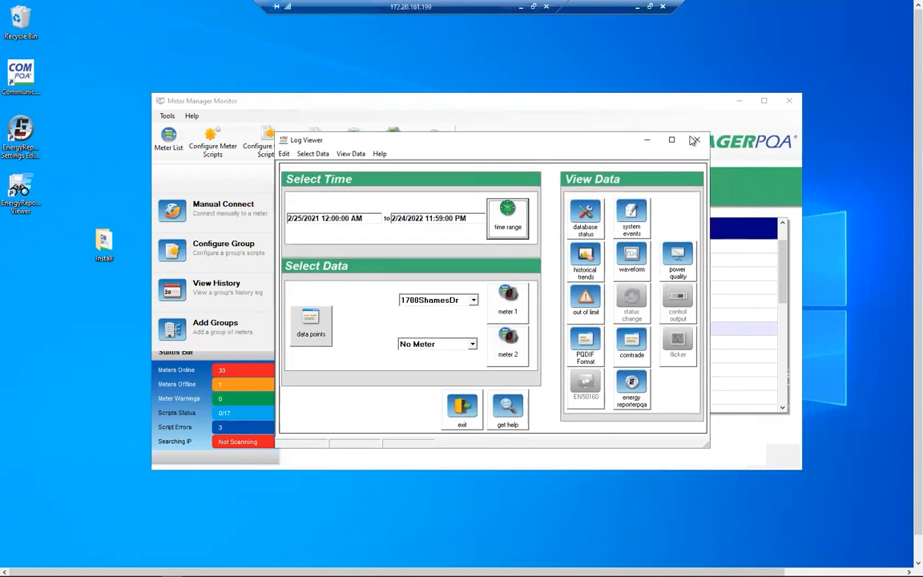
click(553, 118)
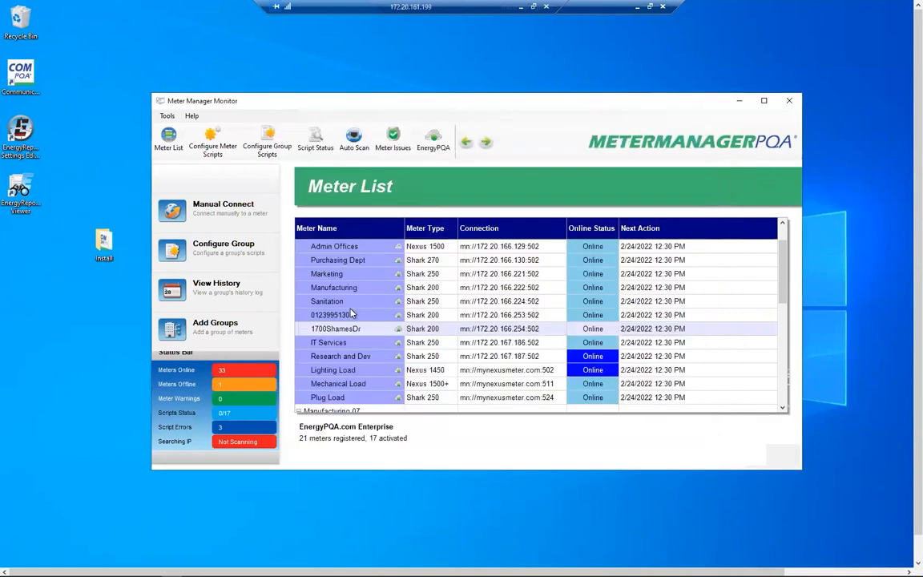
click(361, 316)
right_click(361, 315)
click(417, 333)
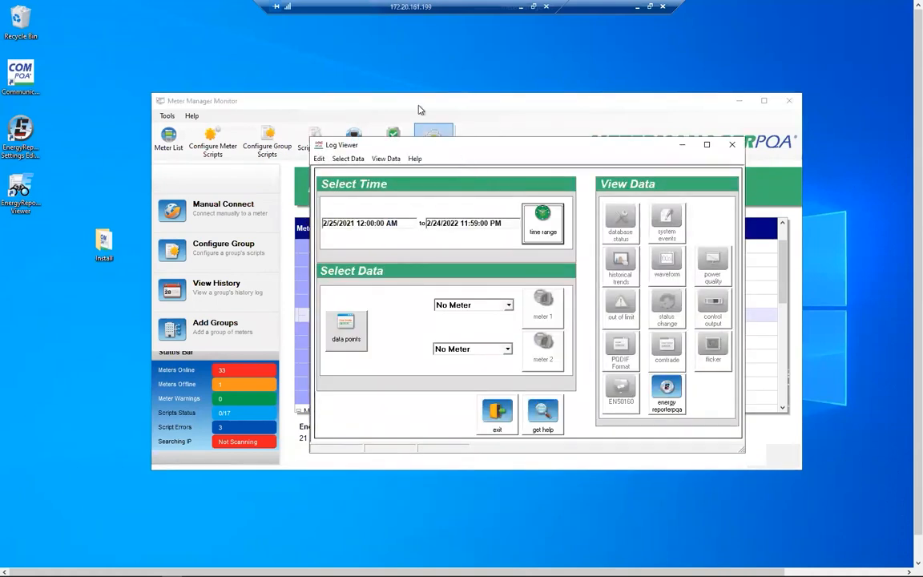
drag(434, 104, 476, 207)
drag(443, 143, 510, 130)
drag(333, 145, 97, 153)
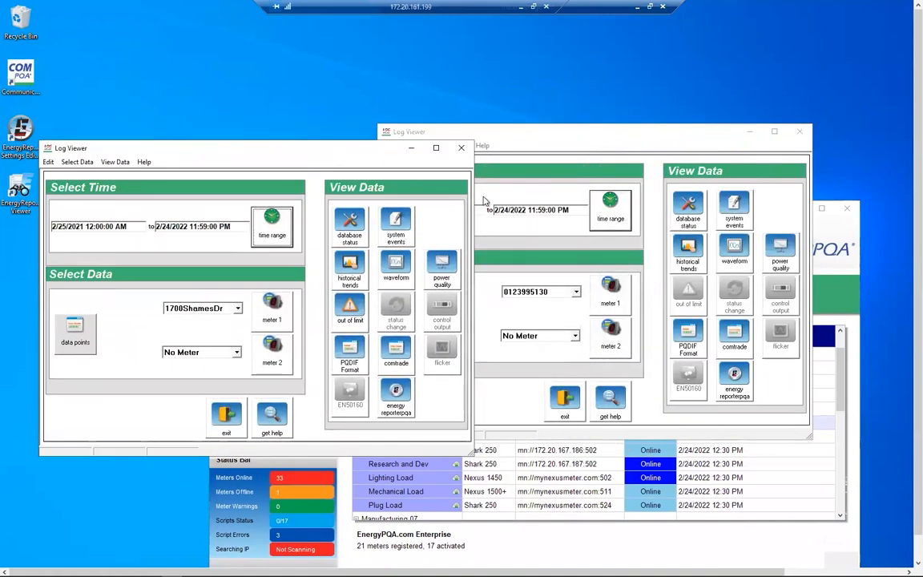
click(799, 133)
drag(319, 150, 497, 100)
click(441, 258)
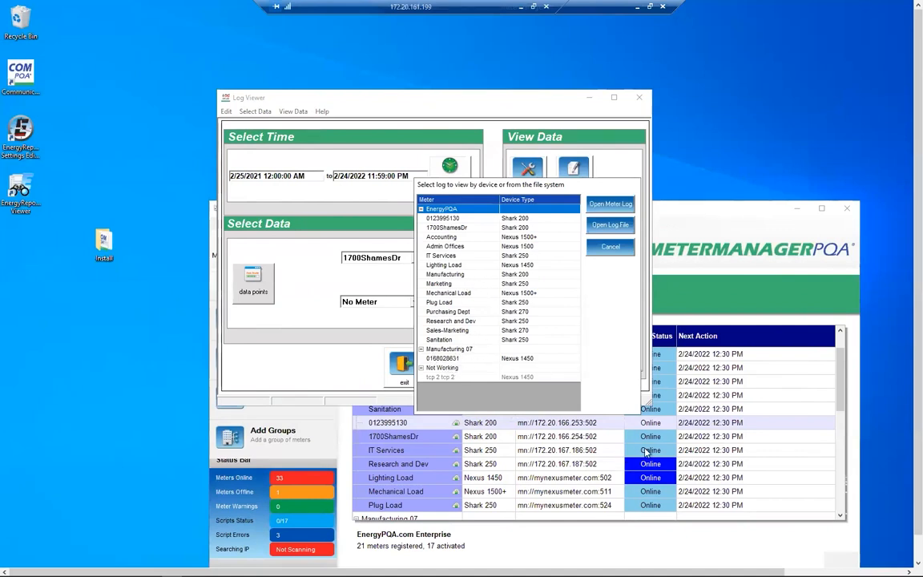
Step: Set the IT Services log as meter 1 in the Log Viewer, skipping the log file browser
click(754, 280)
scroll(438, 459, down, 2)
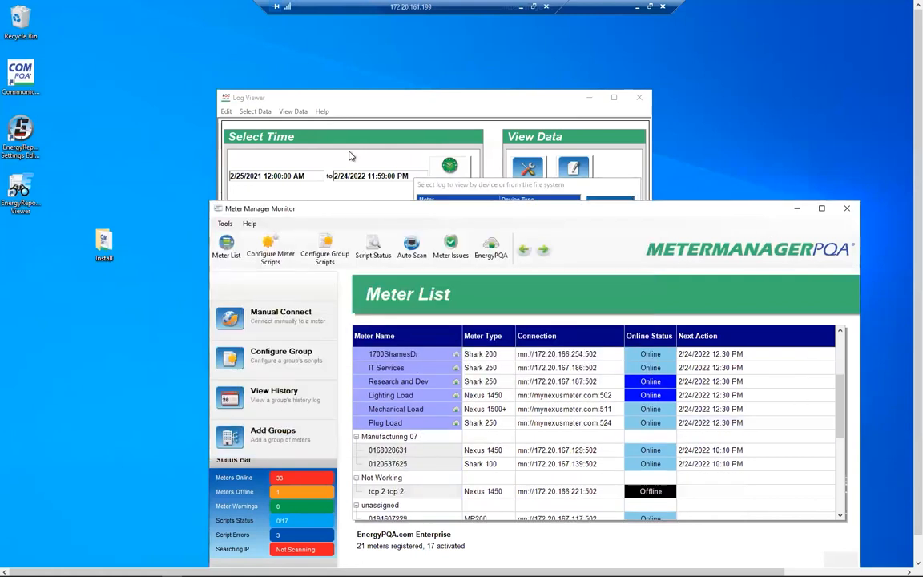
click(433, 168)
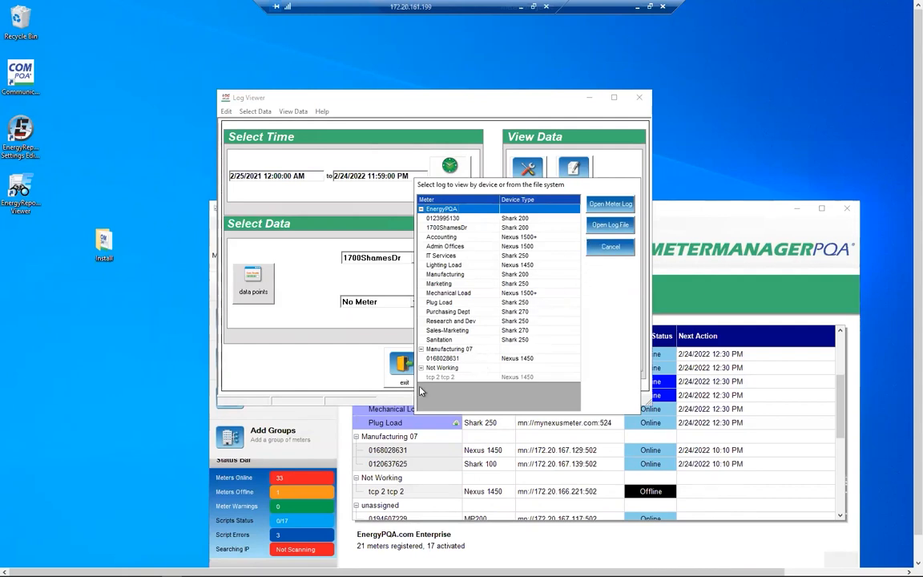
click(458, 359)
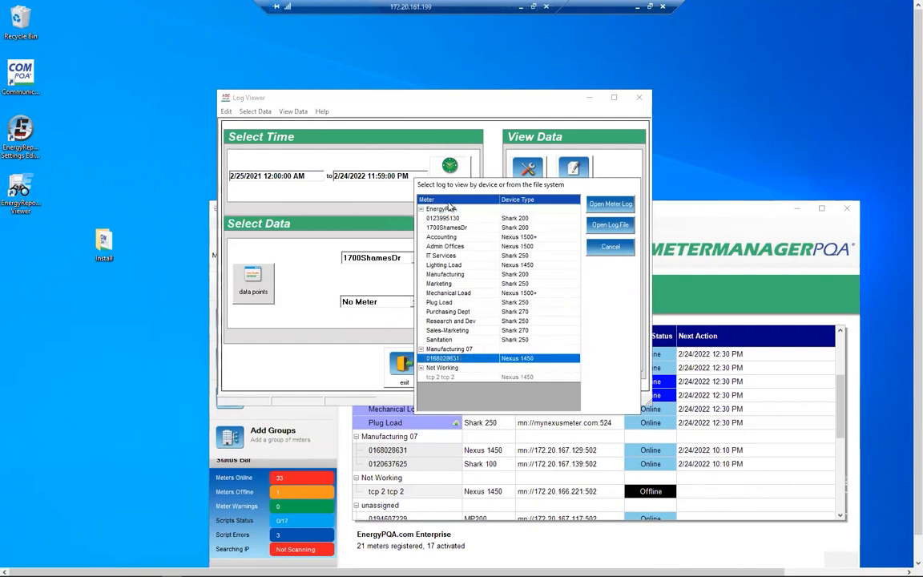
click(456, 255)
click(606, 226)
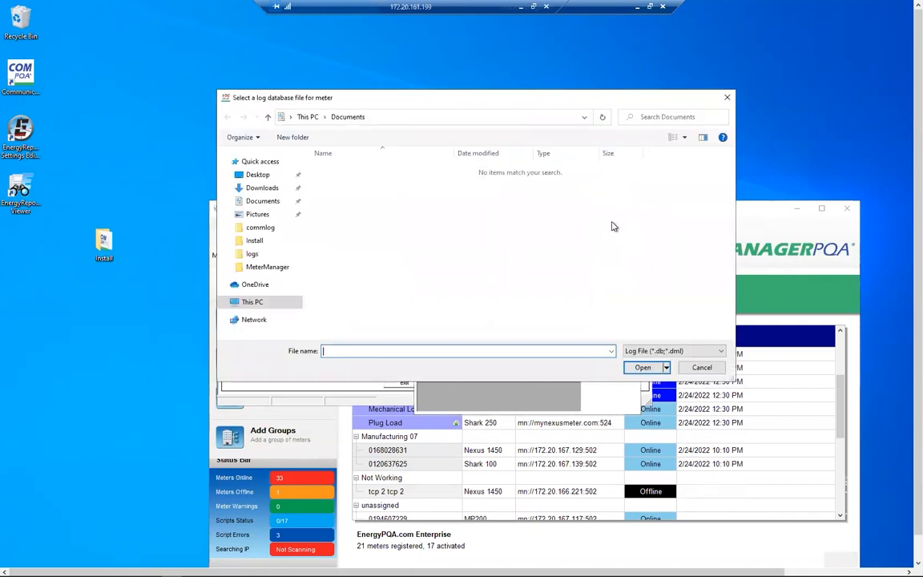
click(702, 367)
click(606, 204)
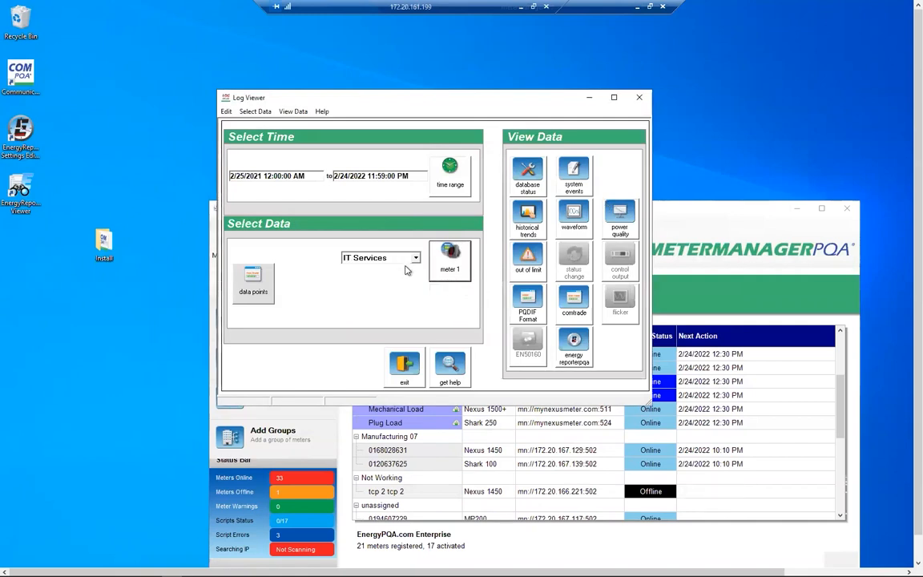
Step: Cancel the log file and meter log selectors, close the Log Viewer, and raise Meter Manager
click(450, 263)
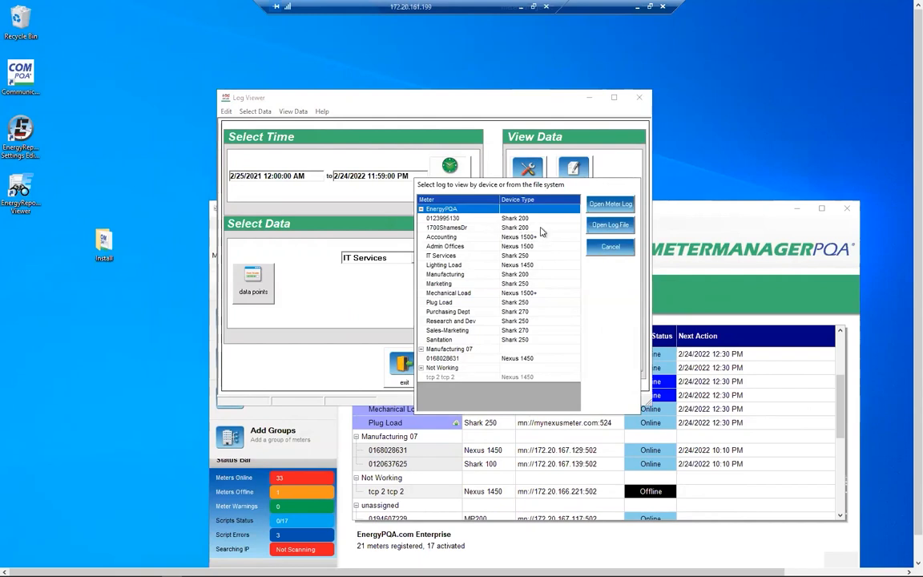
click(606, 225)
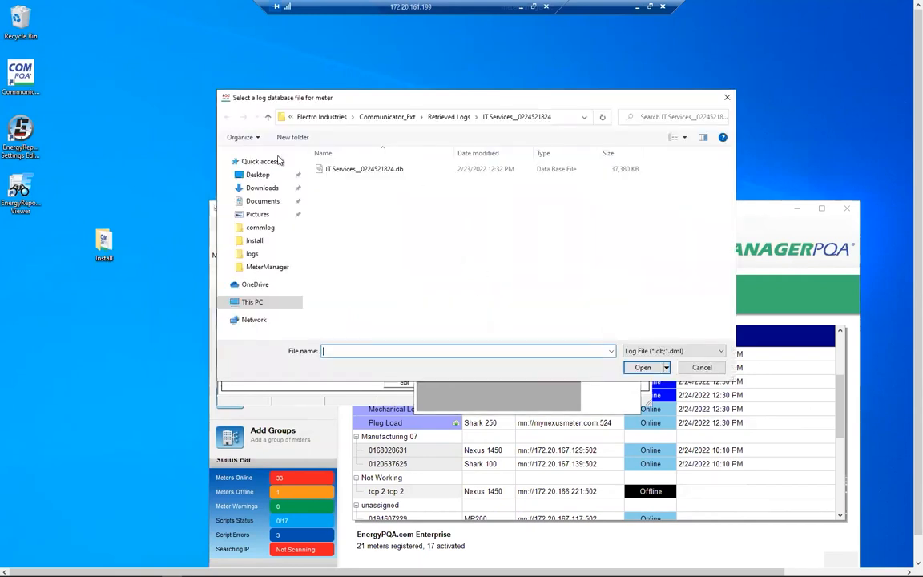
click(702, 367)
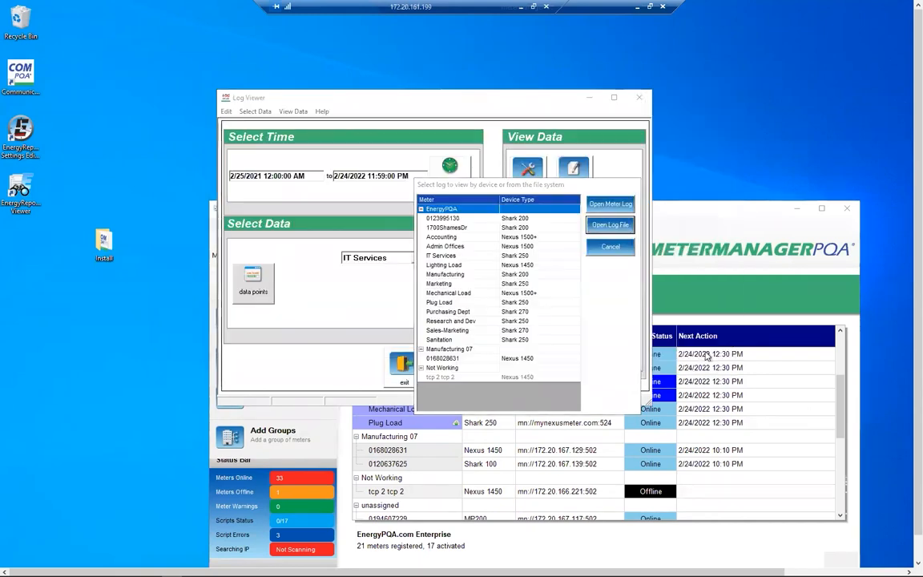
click(609, 247)
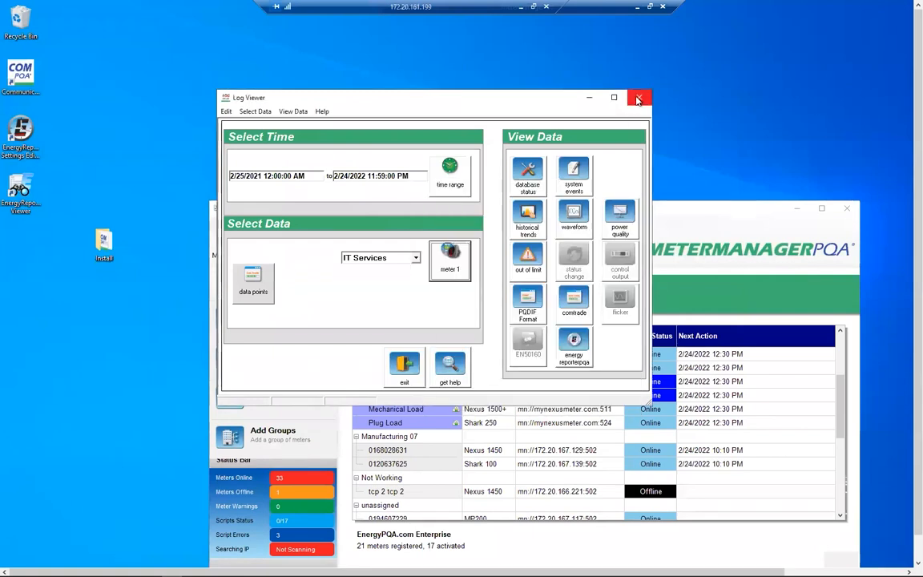
click(639, 97)
drag(524, 209, 499, 98)
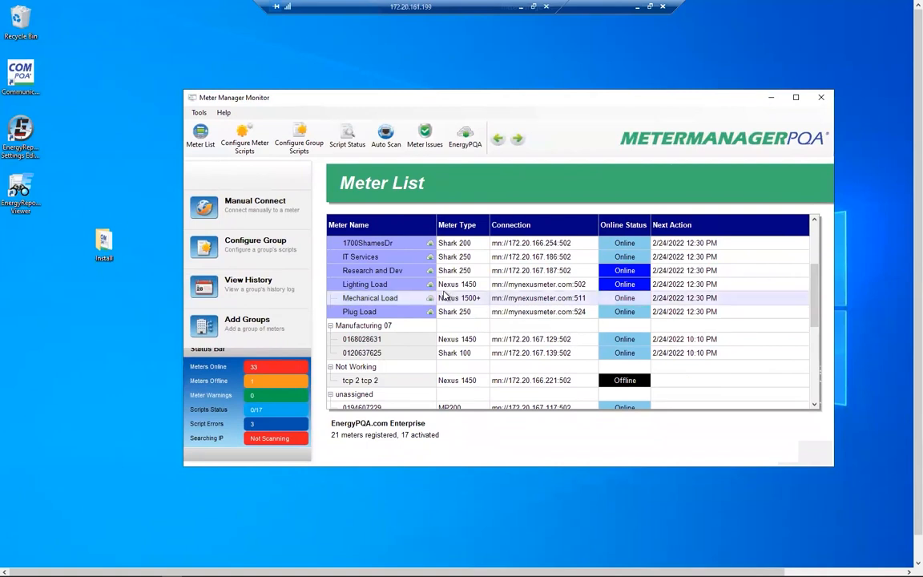
scroll(444, 298, up, 2)
scroll(445, 298, up, 1)
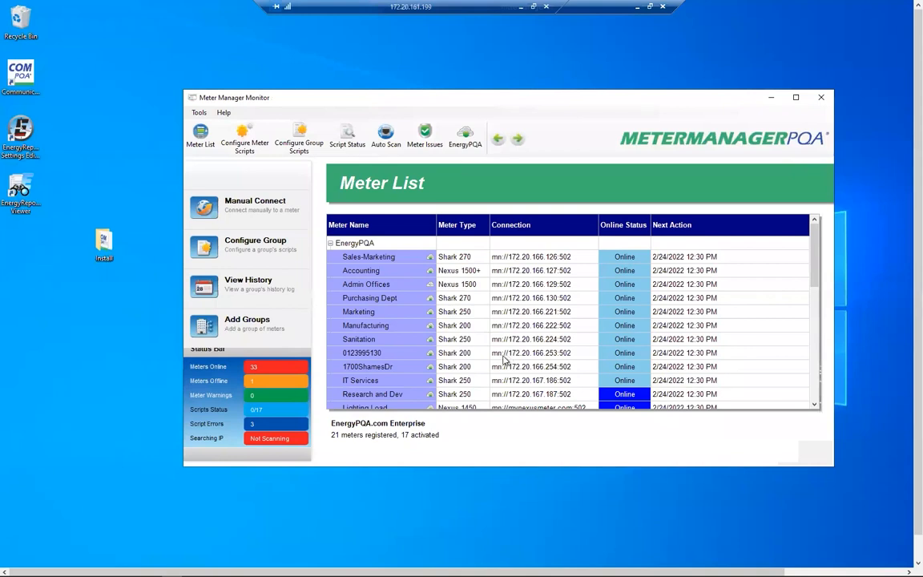
scroll(506, 362, down, 1)
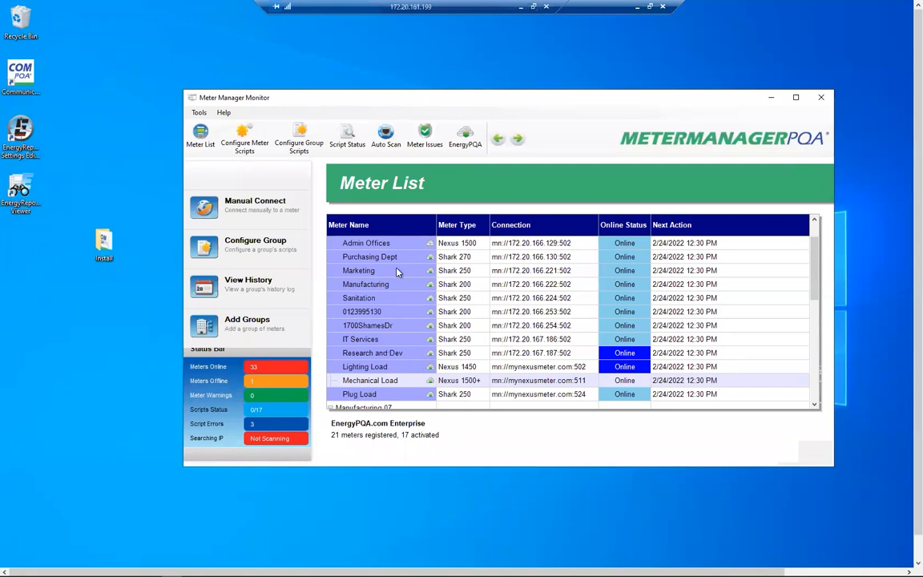
scroll(394, 340, up, 1)
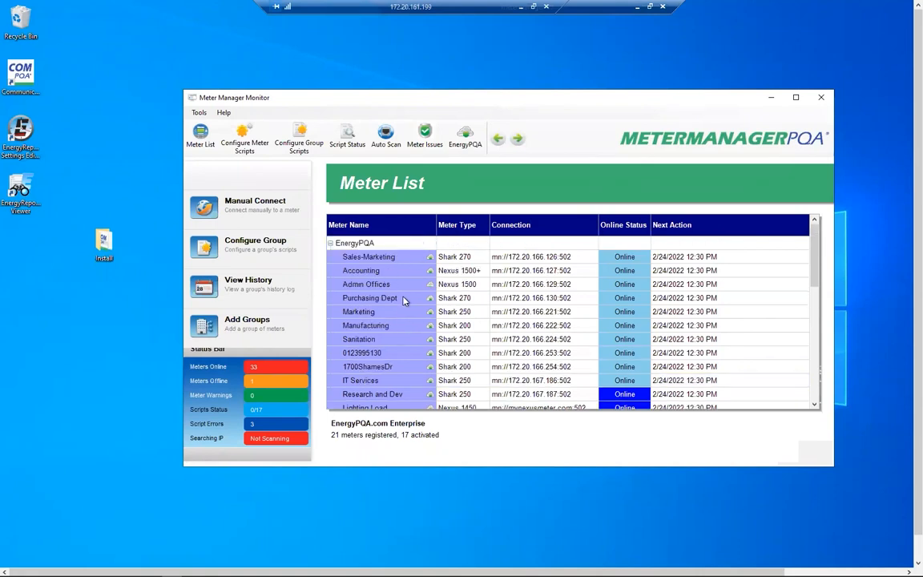
scroll(396, 313, down, 3)
scroll(410, 379, down, 1)
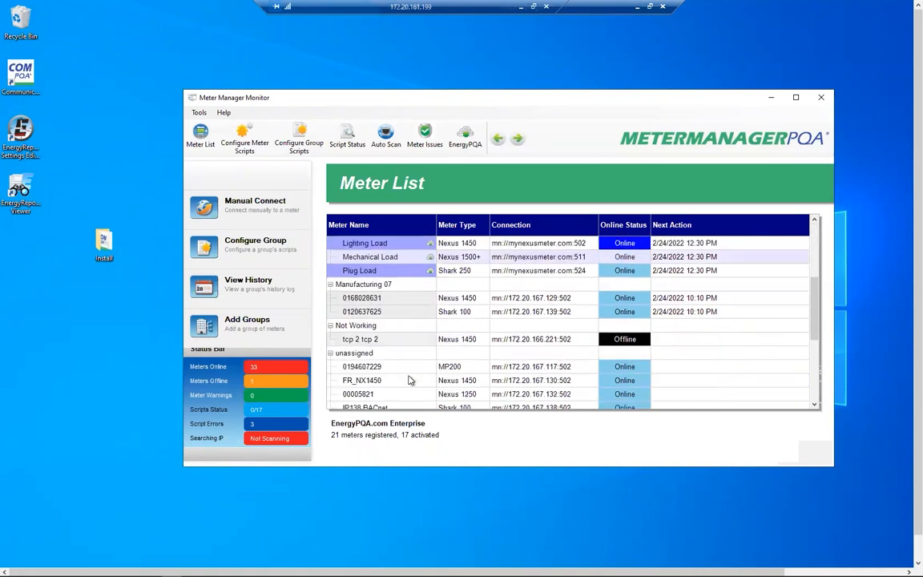
scroll(410, 380, down, 3)
scroll(409, 380, up, 5)
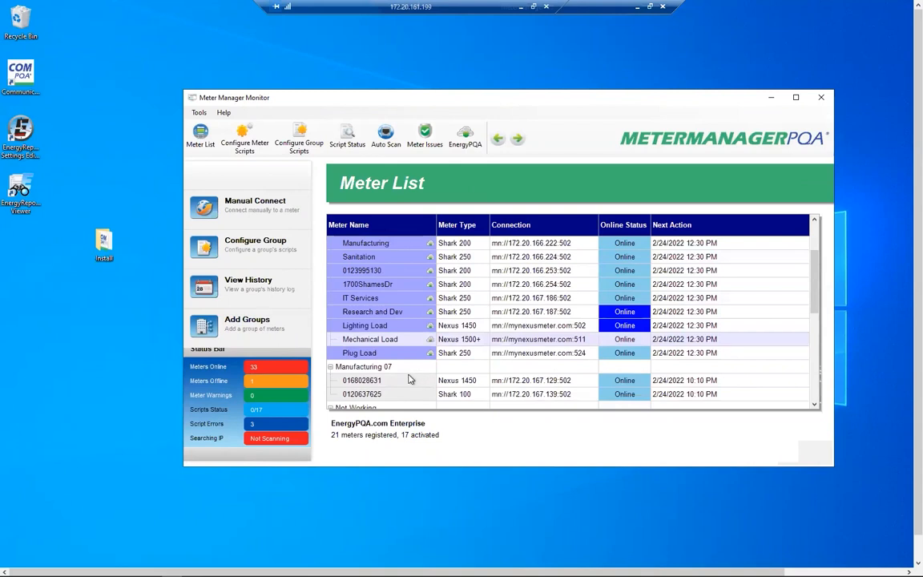
scroll(410, 380, up, 2)
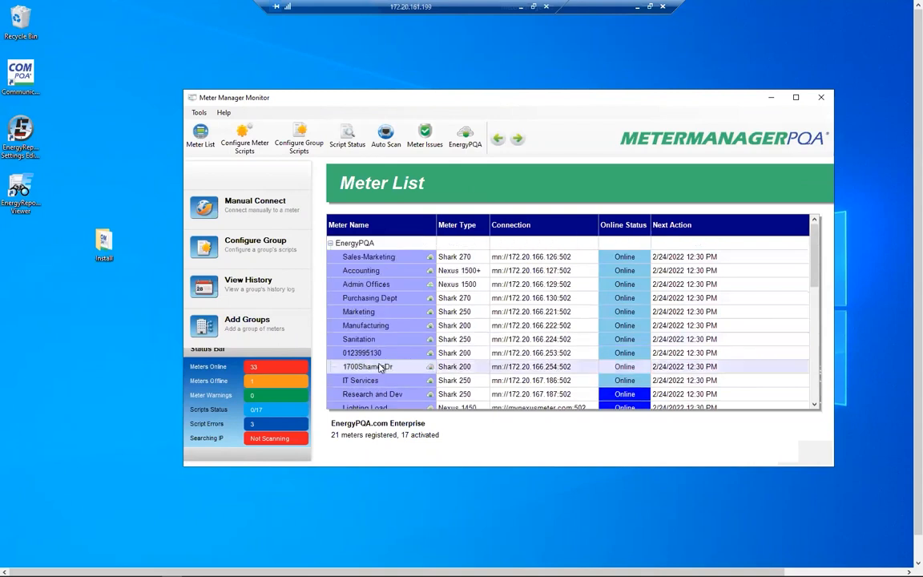
right_click(382, 369)
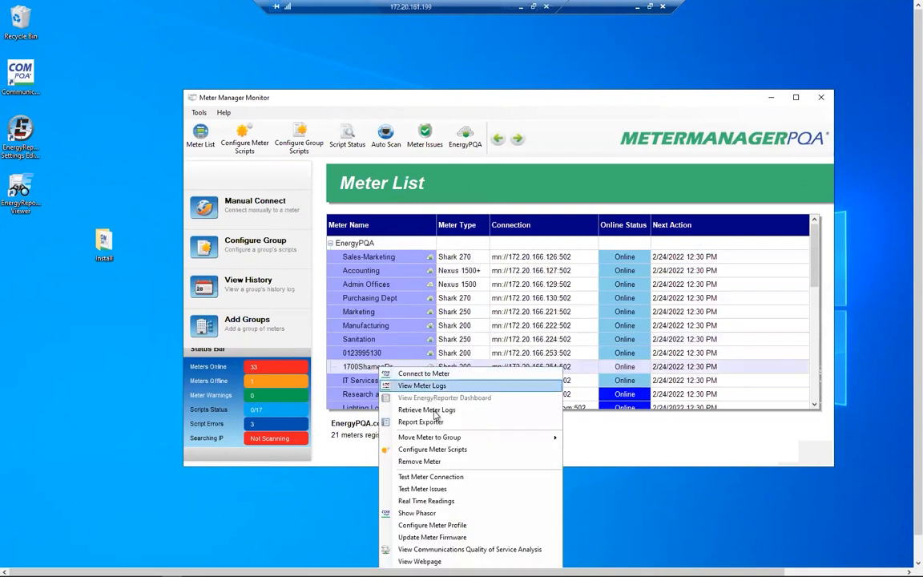
click(420, 423)
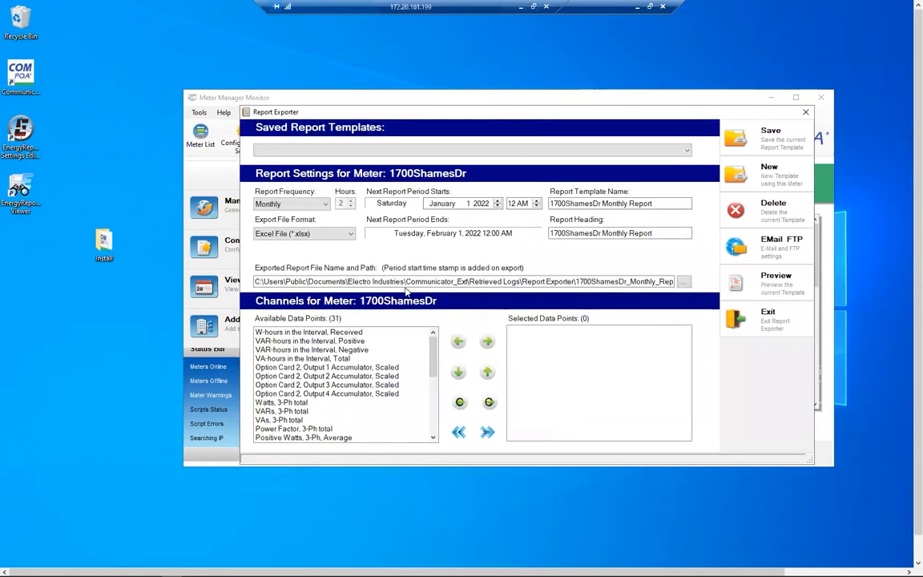
click(285, 205)
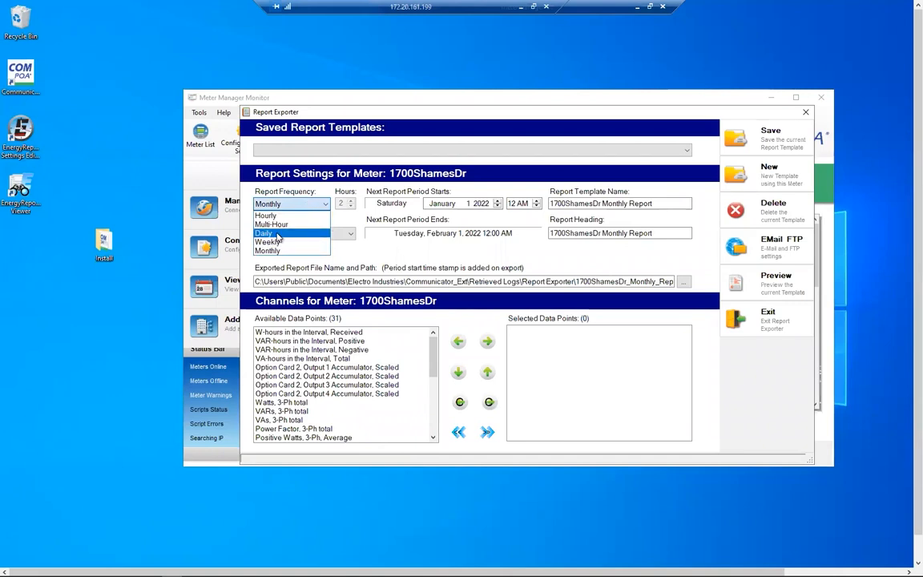
click(275, 199)
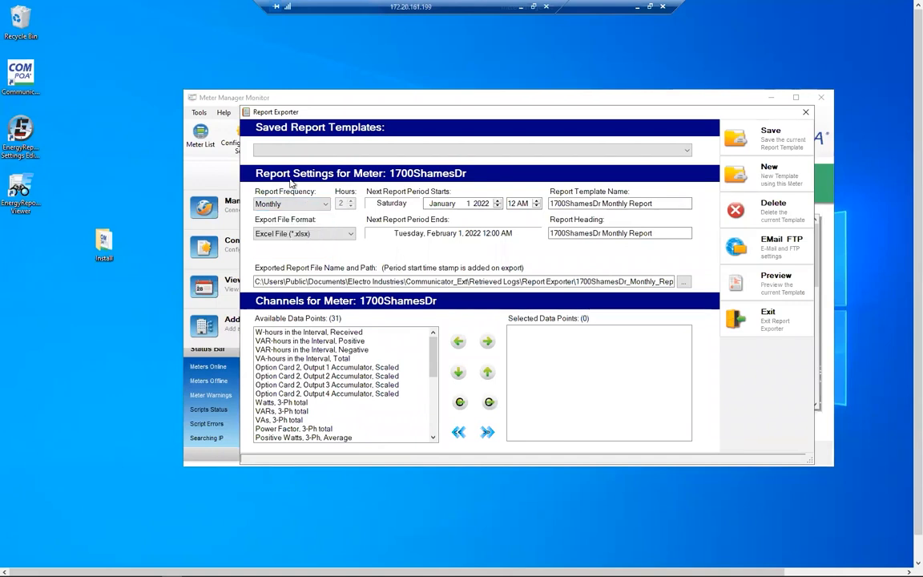
drag(435, 359, 427, 440)
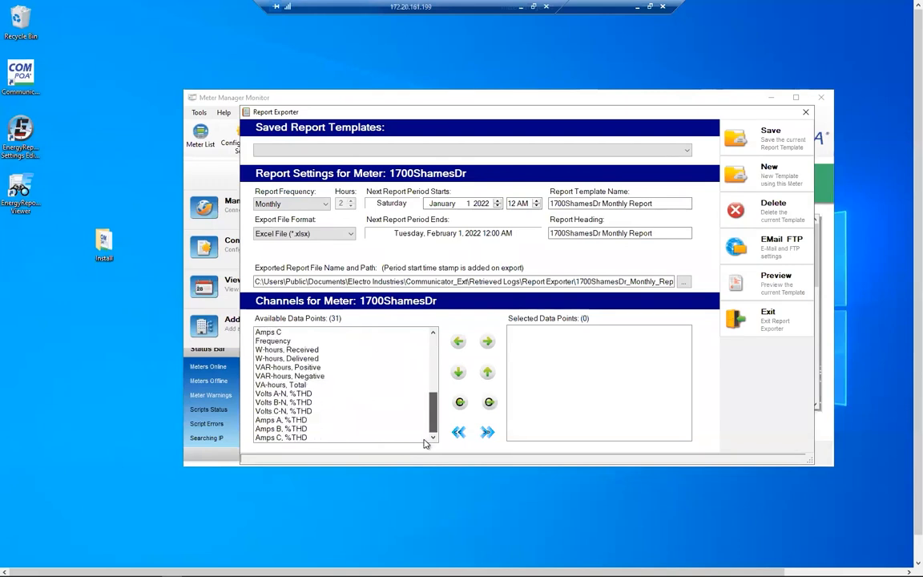
scroll(426, 363, up, 5)
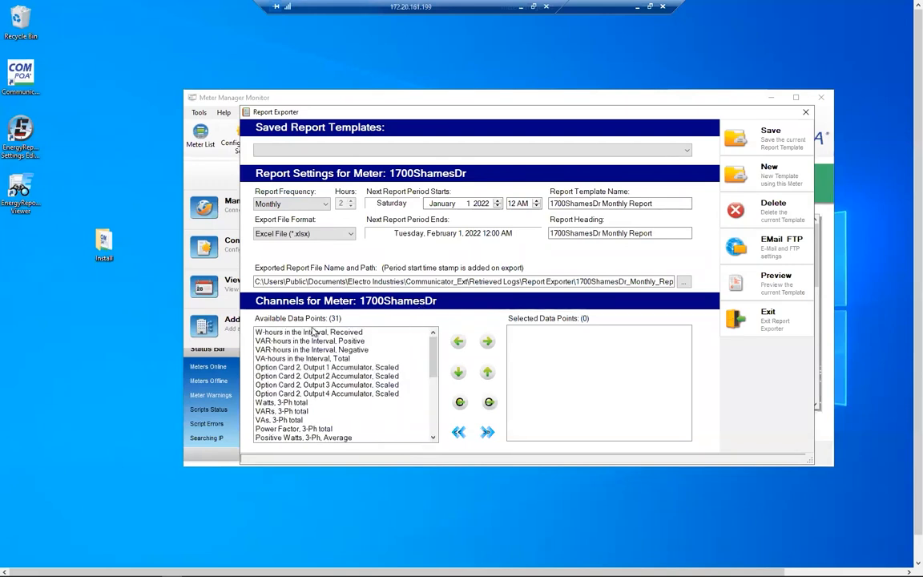
double_click(314, 332)
Step: Make the report Daily, starting February 22, 2022
click(315, 204)
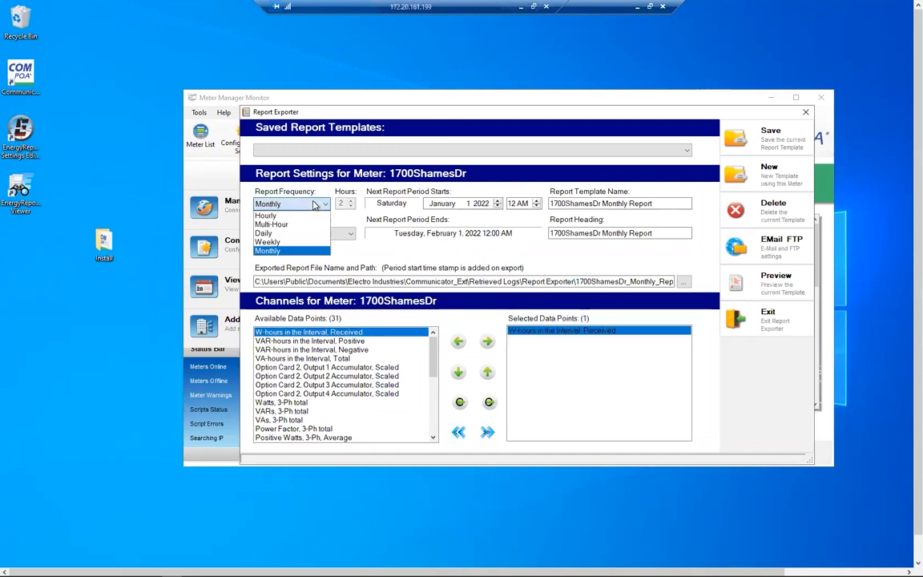
click(272, 233)
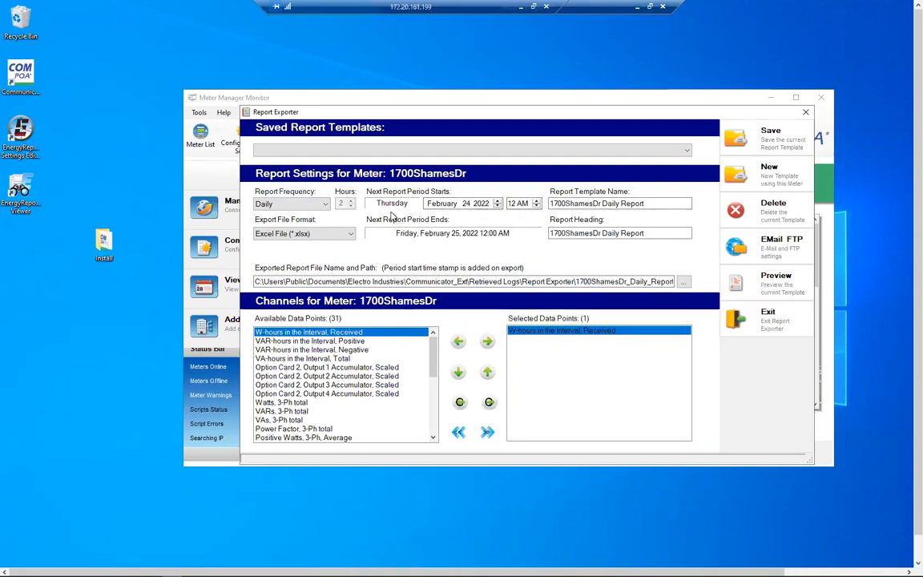
click(497, 206)
click(497, 207)
click(496, 201)
click(497, 201)
key(Right)
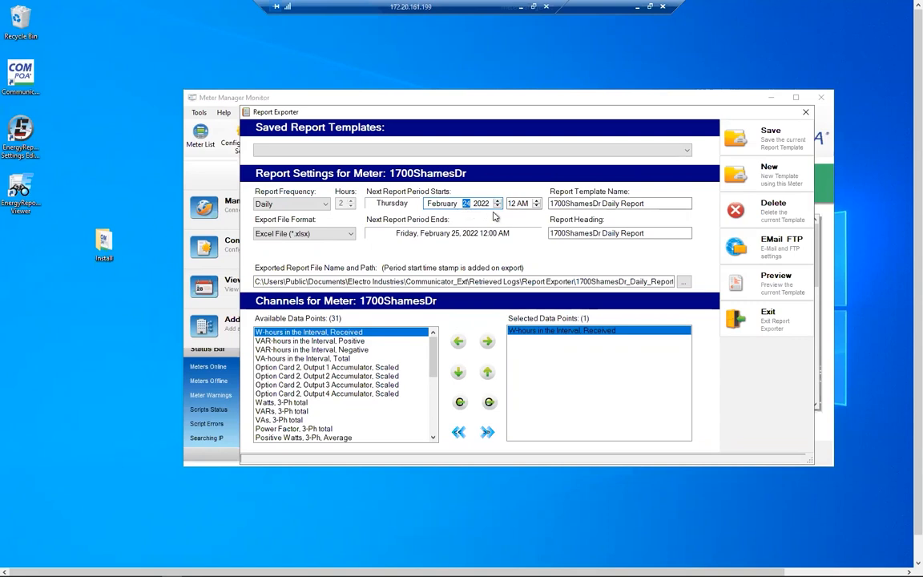
click(497, 207)
click(497, 207)
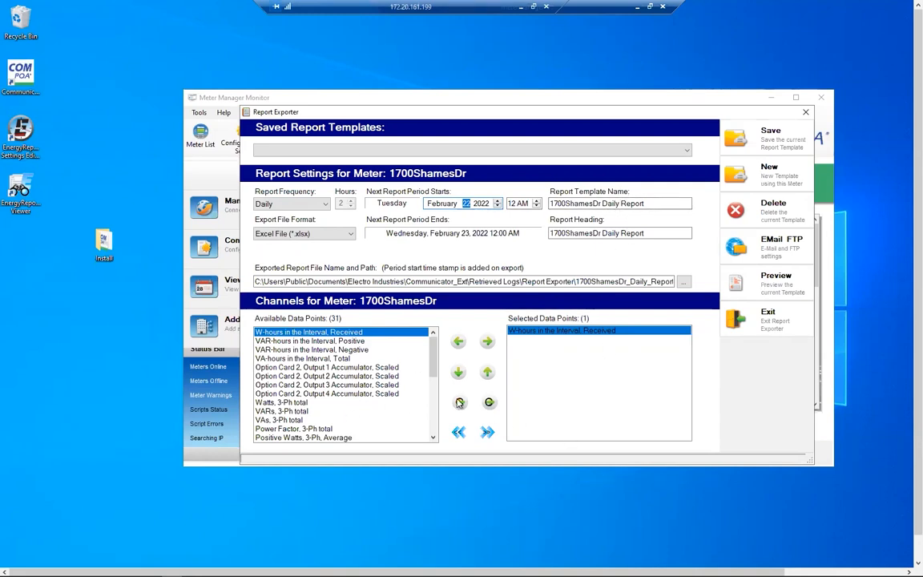
Step: Add a computed W-hours channel and rename it Hourly Sum
click(490, 405)
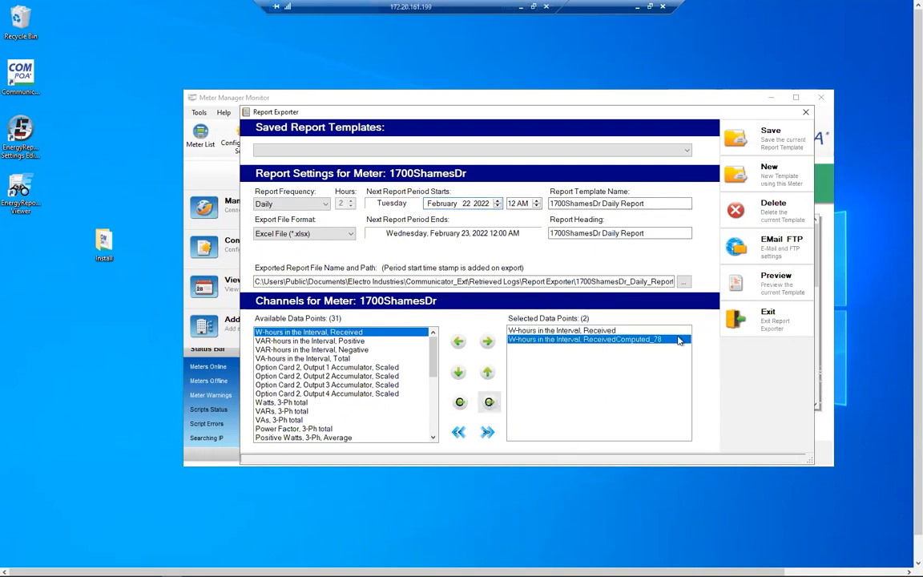
right_click(641, 340)
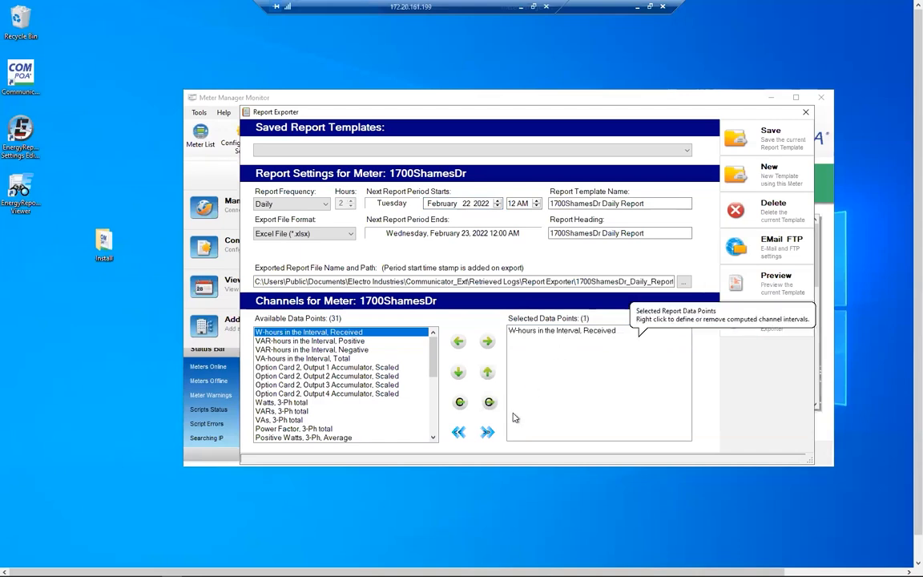
click(489, 403)
right_click(572, 343)
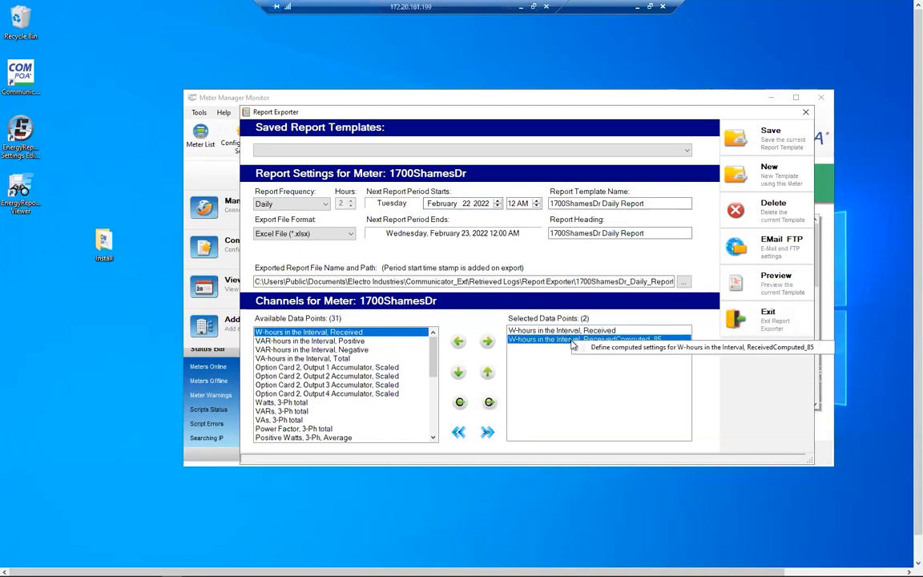
click(608, 349)
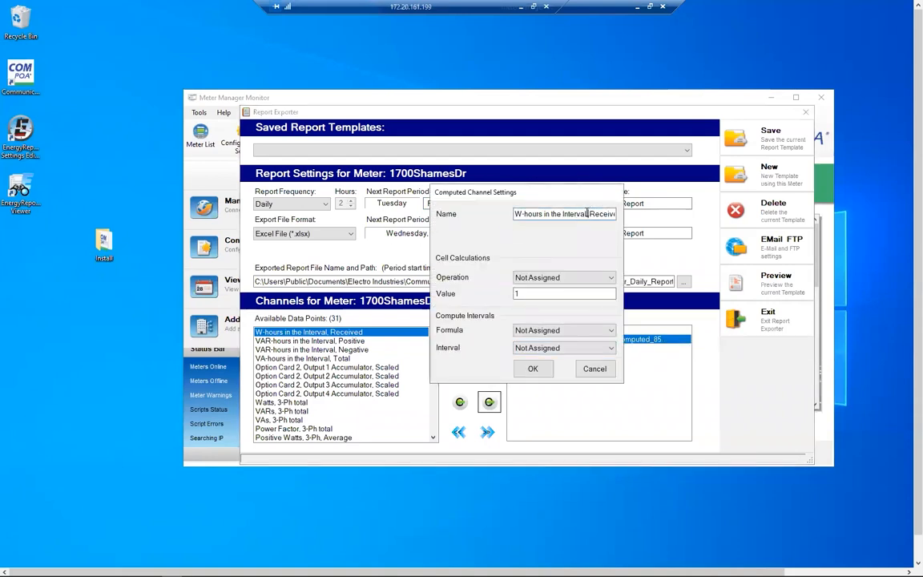
key(ctrl+a)
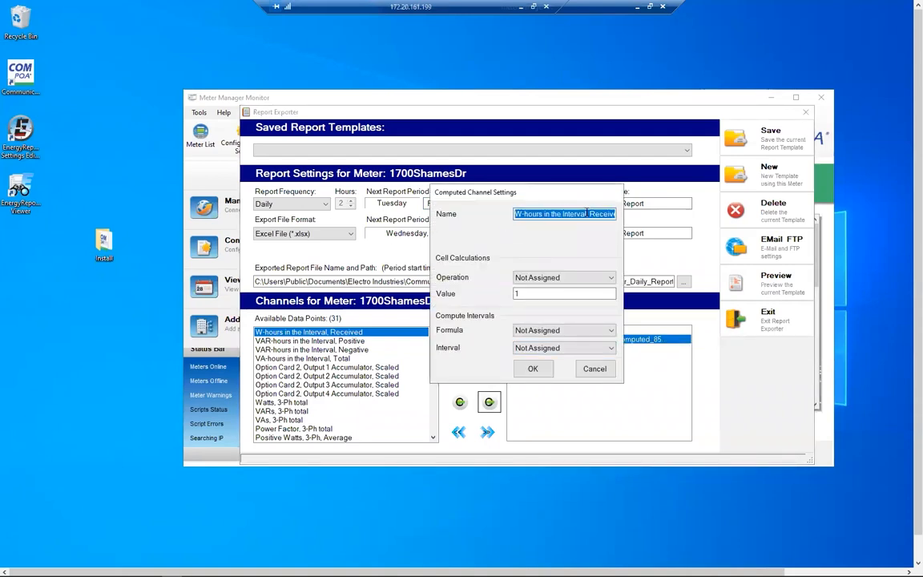
text(Hourly Sum)
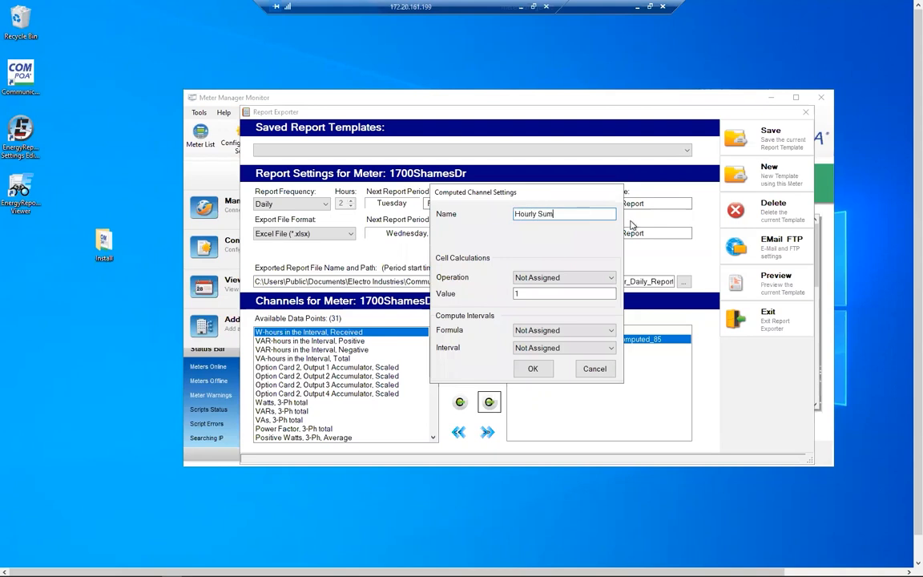
Step: Give the computed channel formula SUM and a 60-minute interval, leaving cell operation Not Assigned
click(559, 277)
click(557, 278)
click(556, 331)
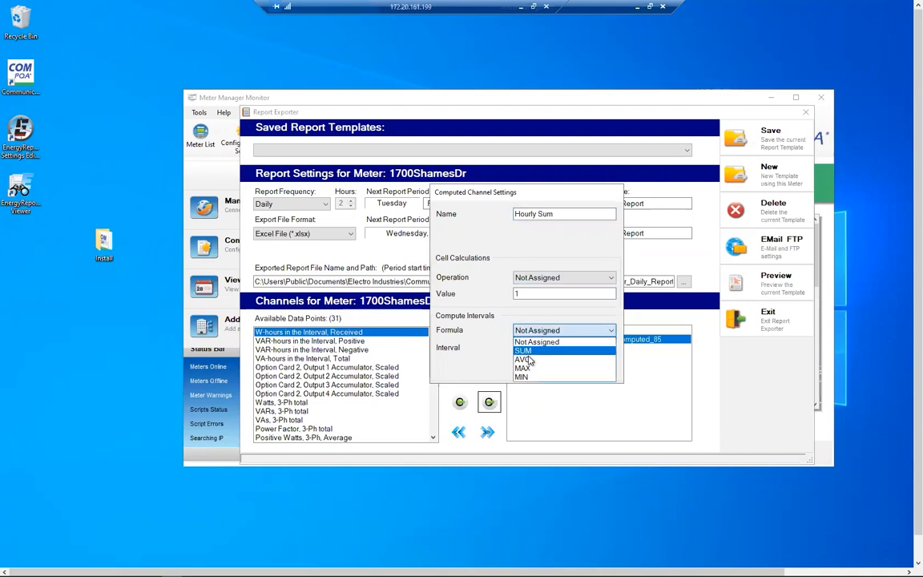
click(533, 349)
click(534, 350)
click(525, 385)
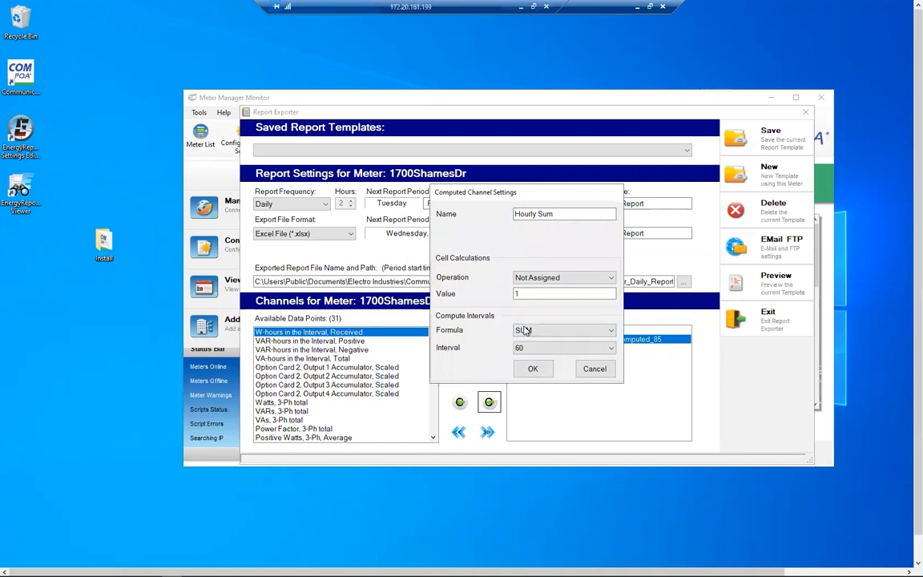
Step: Confirm the Hourly Sum channel settings and save the 1700ShamesDr Daily Report template
click(531, 370)
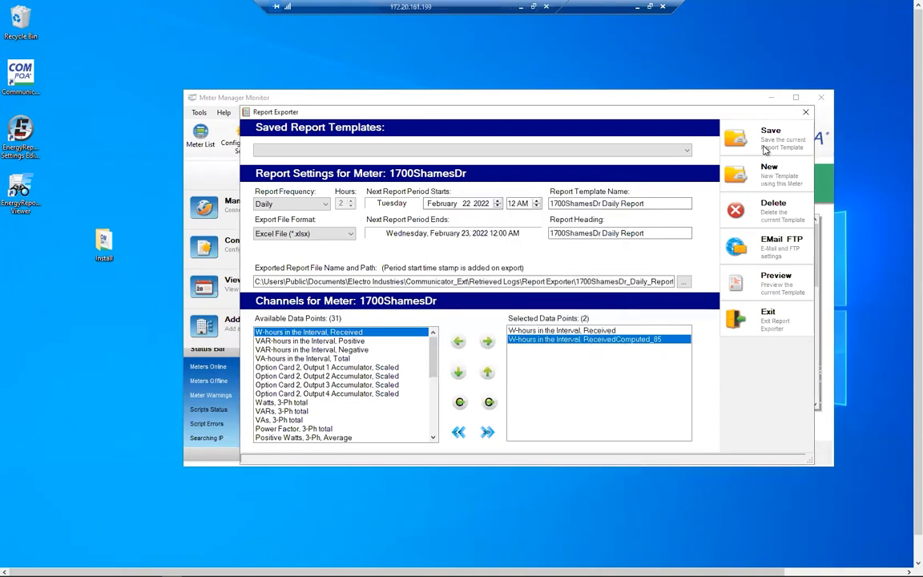
click(767, 138)
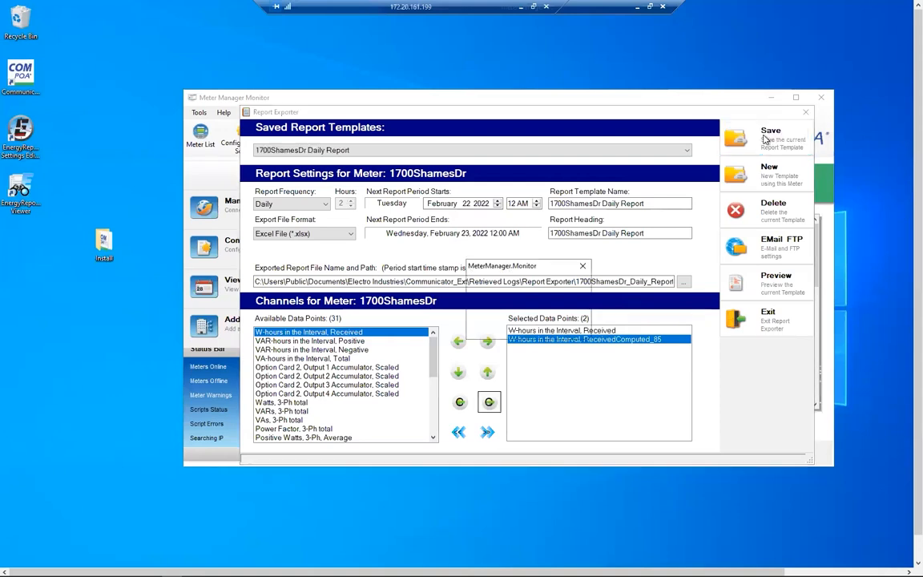
click(563, 327)
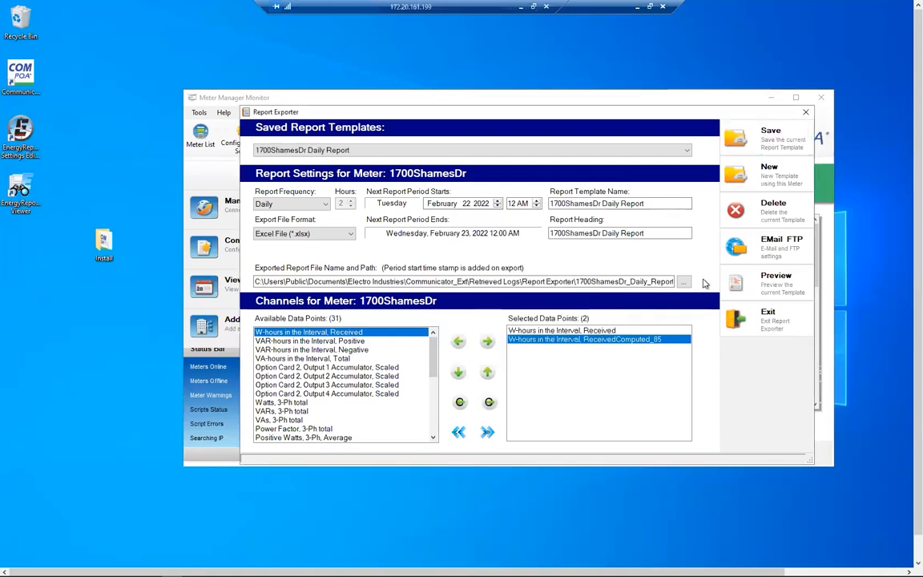
Step: Preview the report's Hourly Sum column, view the Formula Builder, then exit the Report Exporter
click(787, 280)
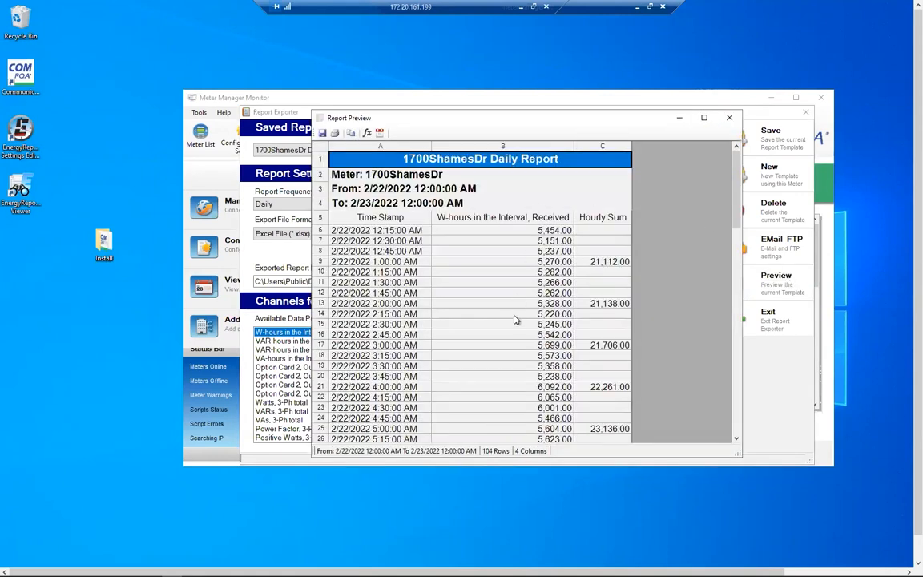
drag(736, 197, 679, 170)
drag(735, 204, 688, 165)
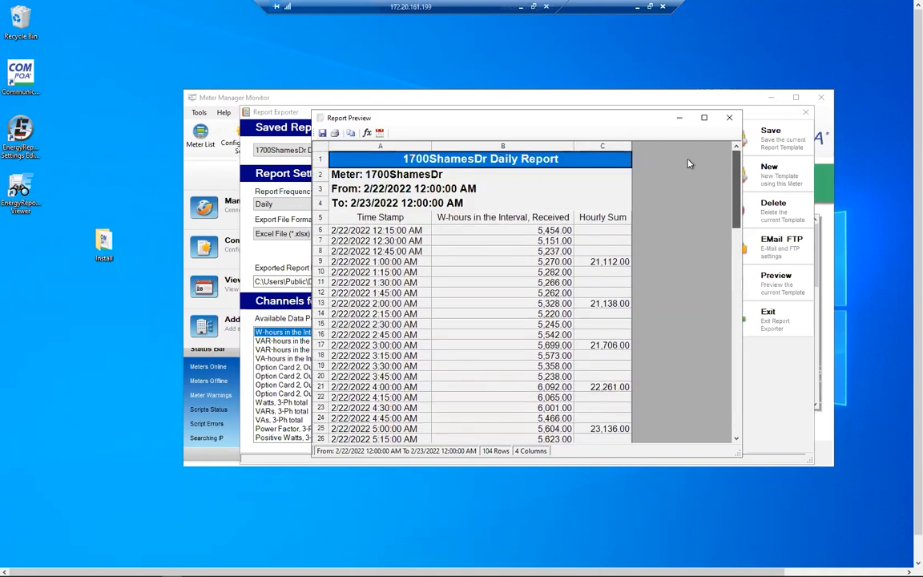
click(729, 118)
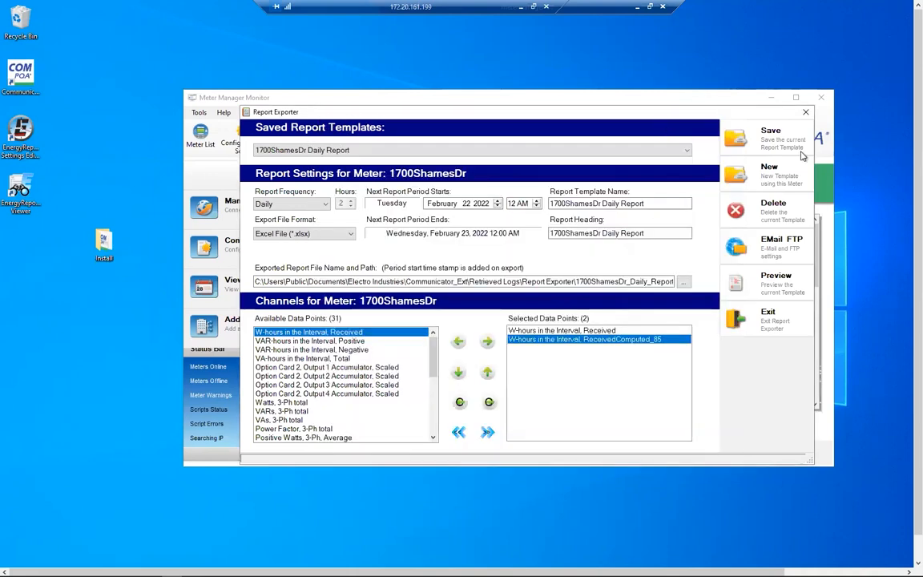
click(774, 281)
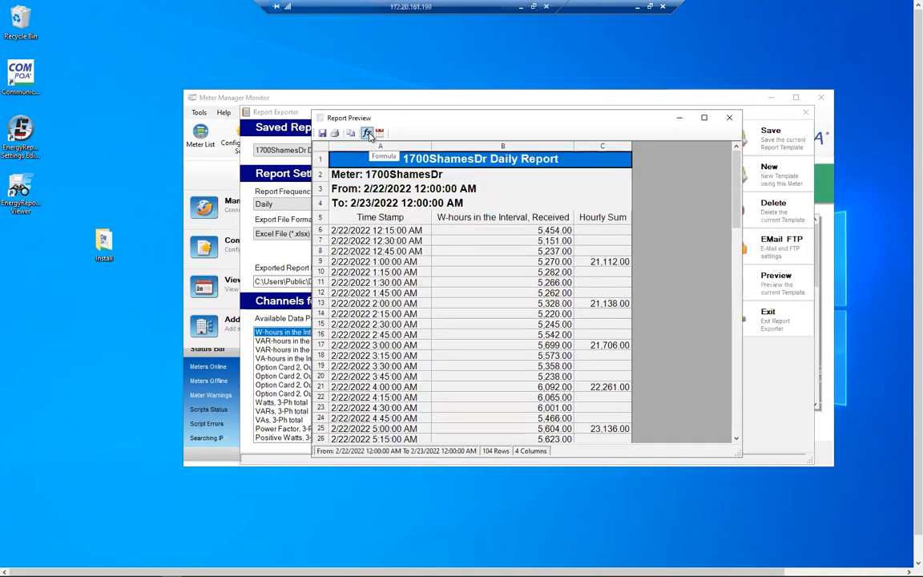
click(367, 134)
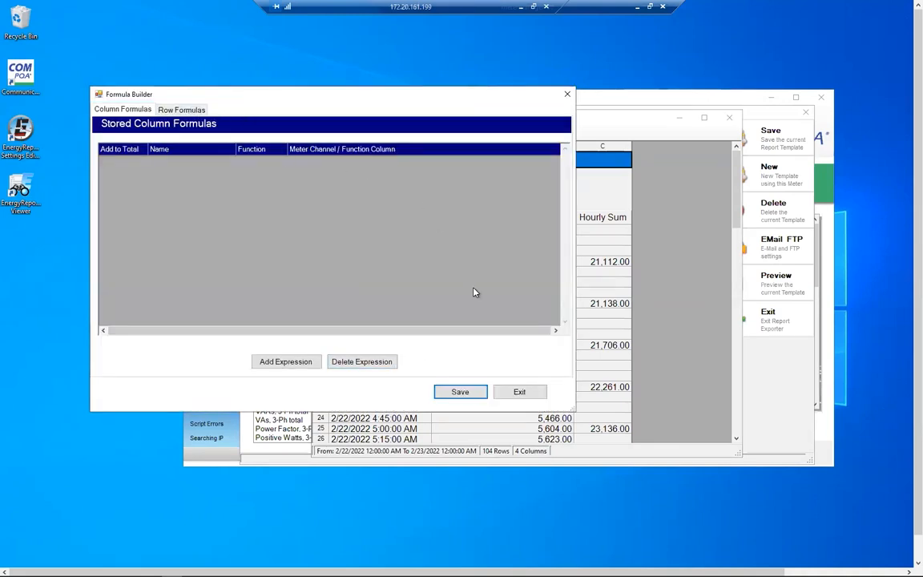
click(525, 393)
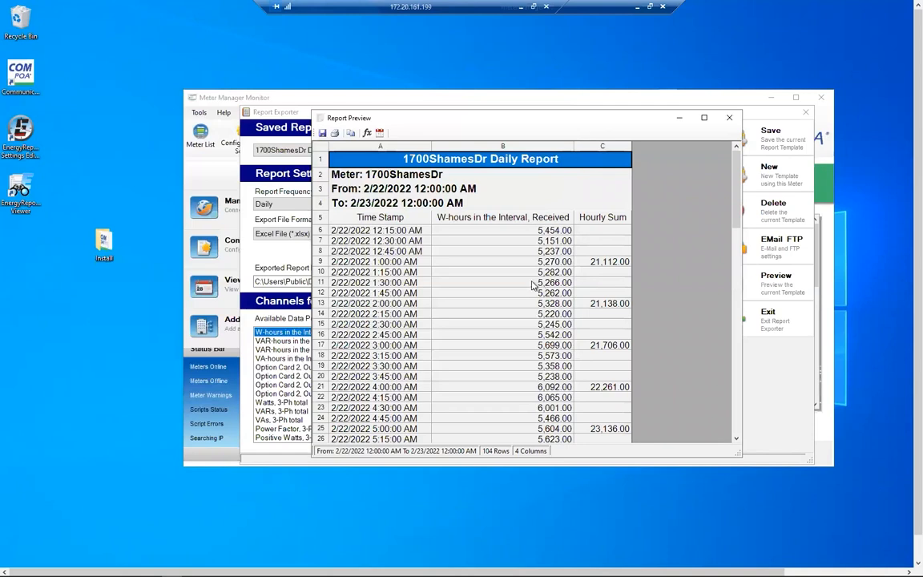
click(728, 119)
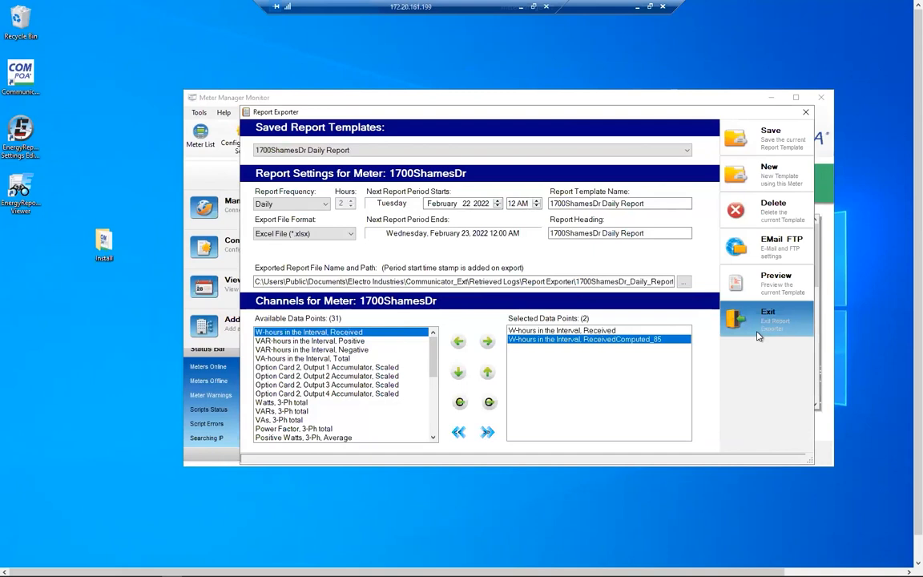
click(766, 325)
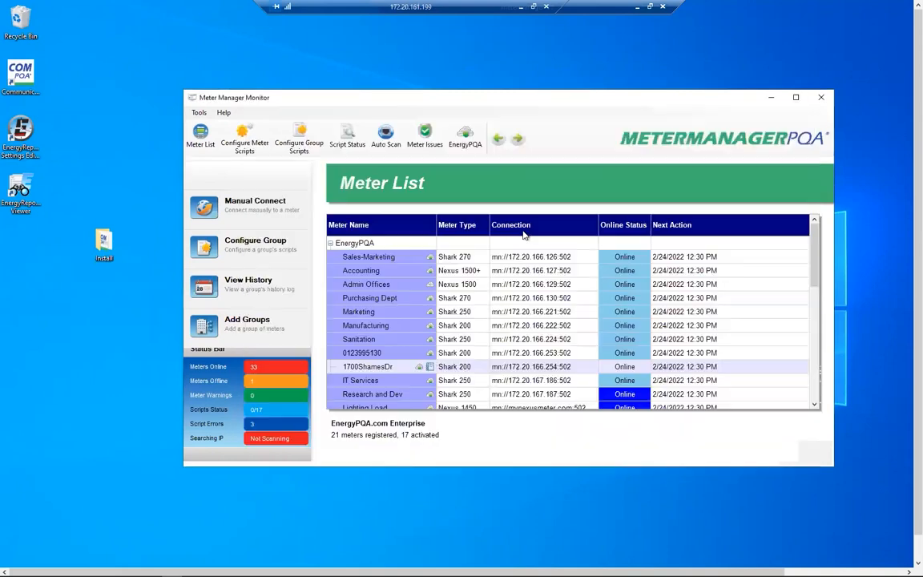
Step: Go back to the Meter List via Script Status and open the EnergyPQA group's context menu
click(350, 136)
click(198, 146)
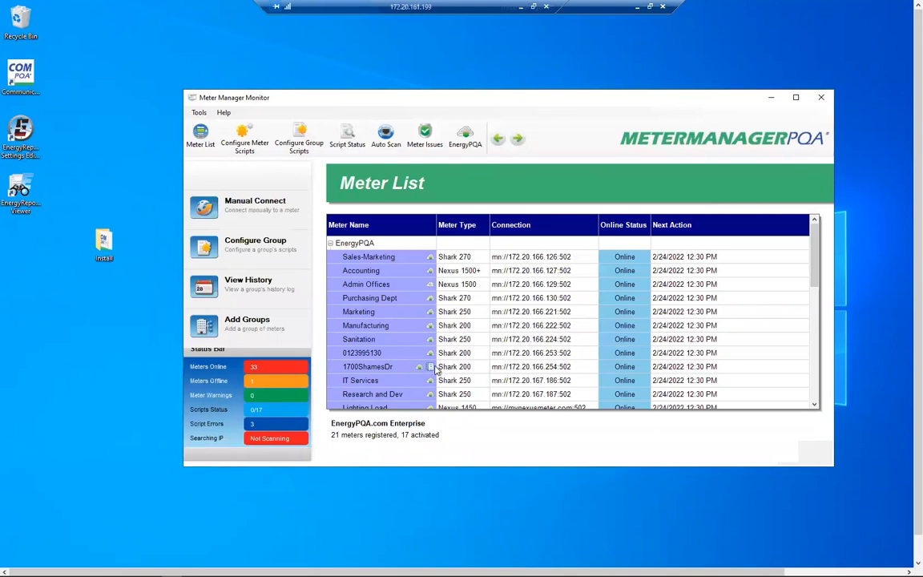
right_click(397, 243)
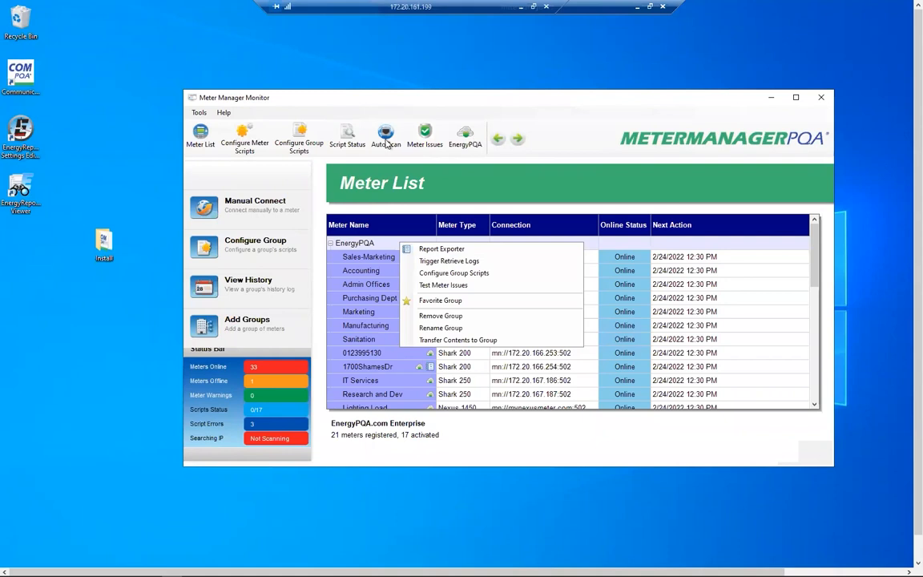
click(346, 141)
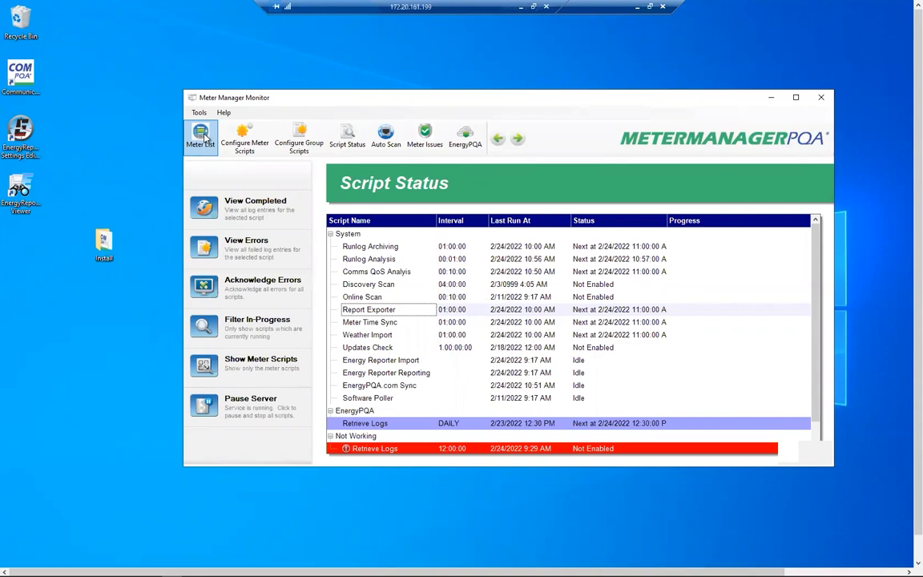
click(201, 137)
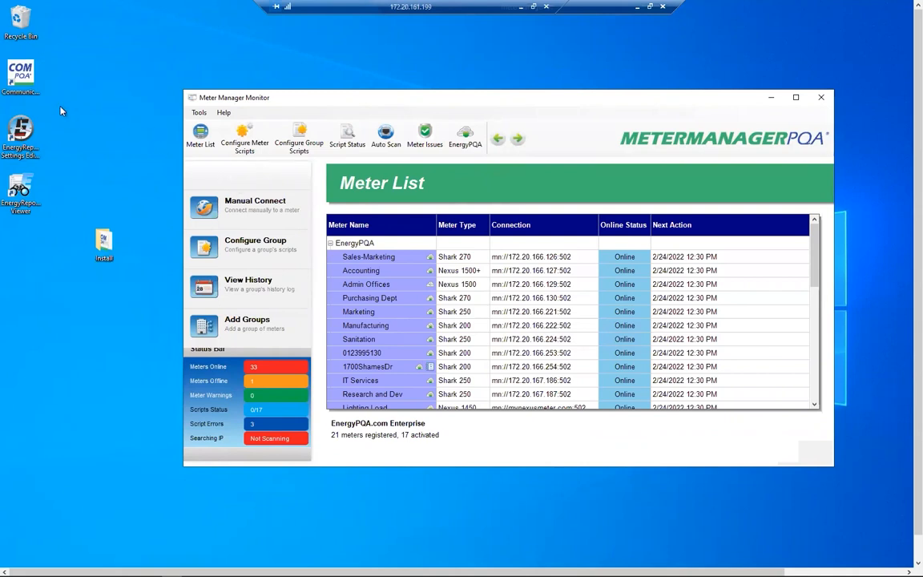
Step: Start CommunicatorPQA, view its software license information, then close it
click(32, 78)
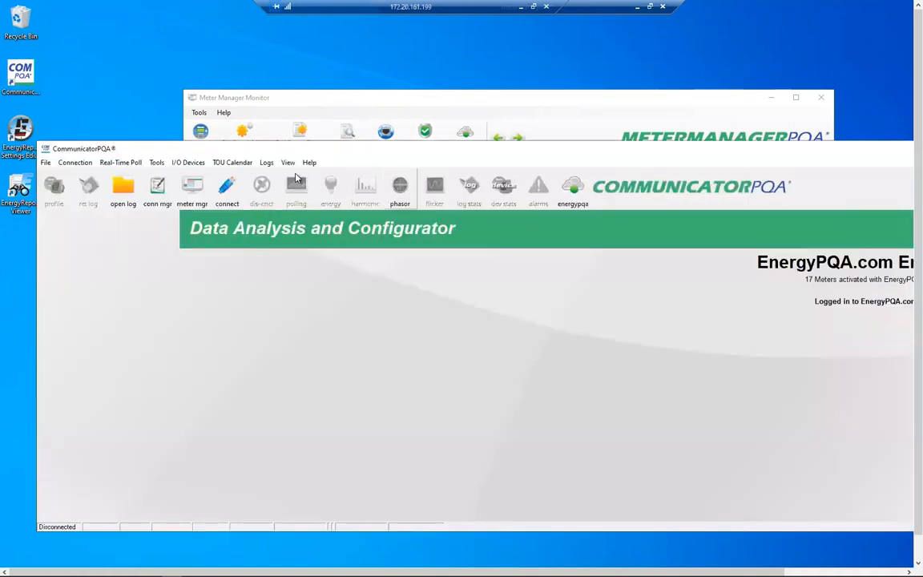
click(310, 162)
click(321, 221)
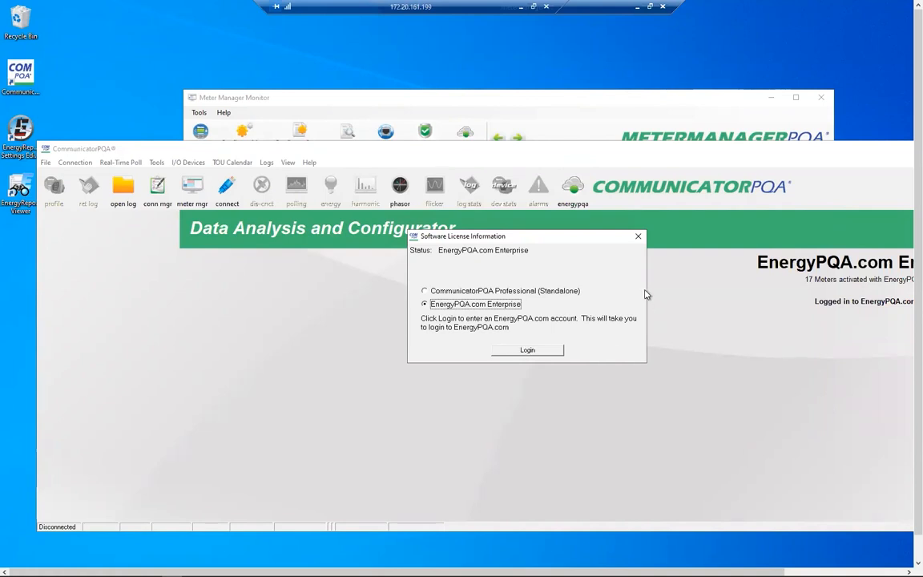
click(639, 238)
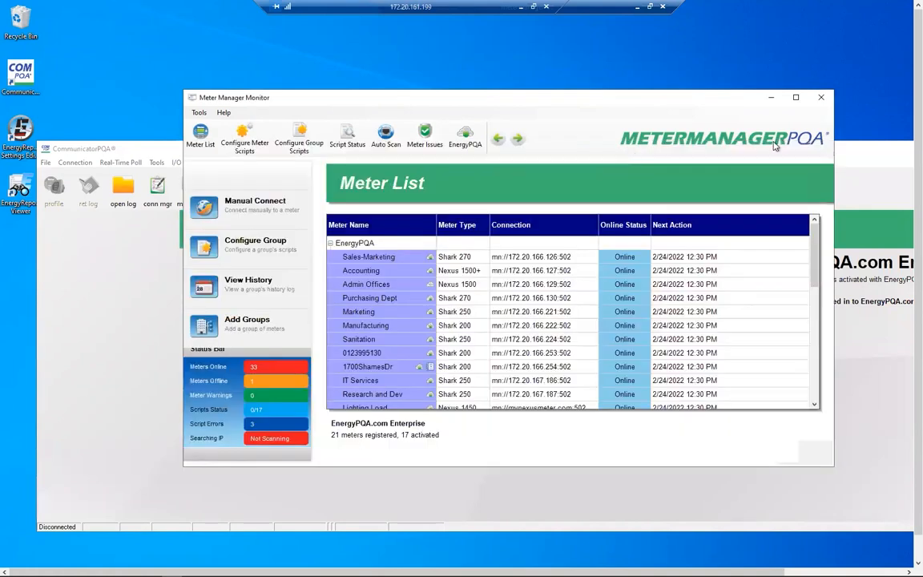
click(887, 155)
right_click(885, 151)
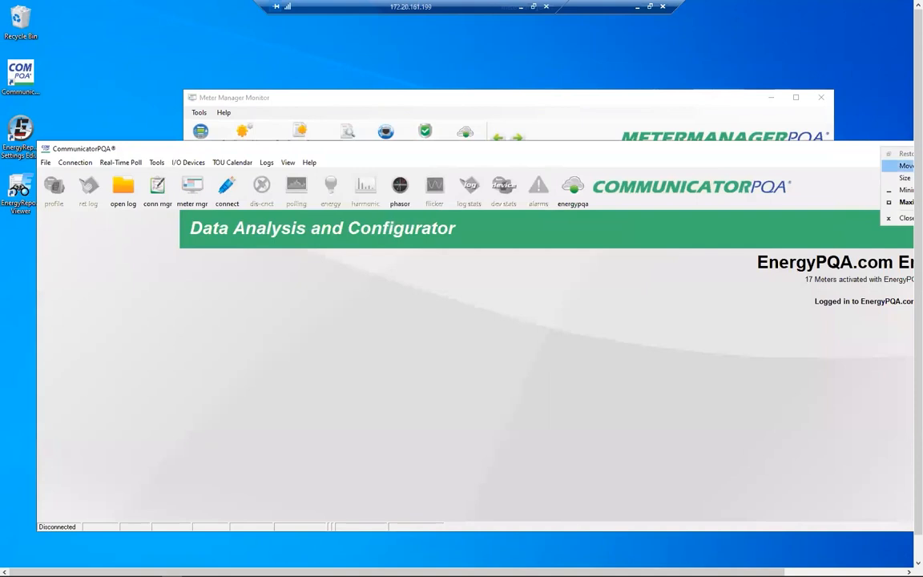
click(899, 221)
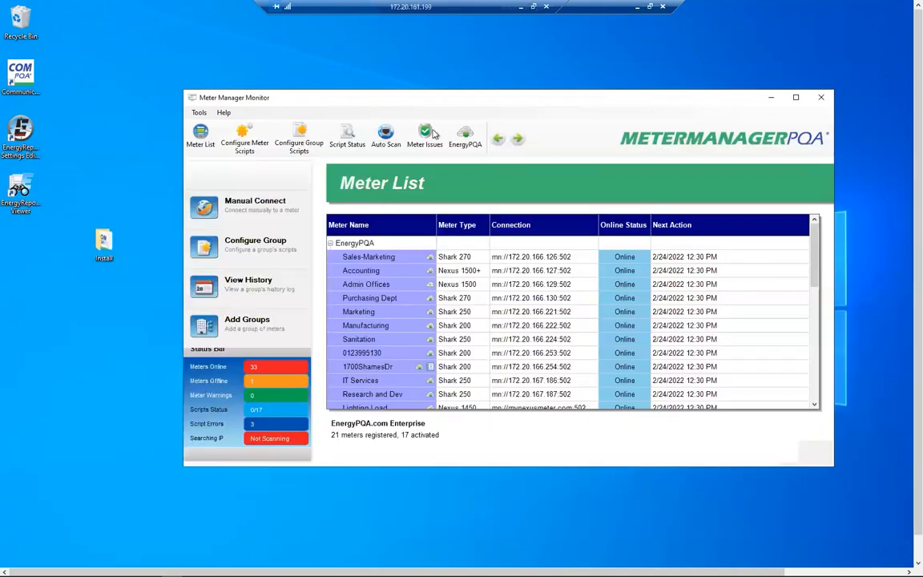
Step: Show the EnergyPQA.com account page and review EnergyPQA Options without saving
click(463, 141)
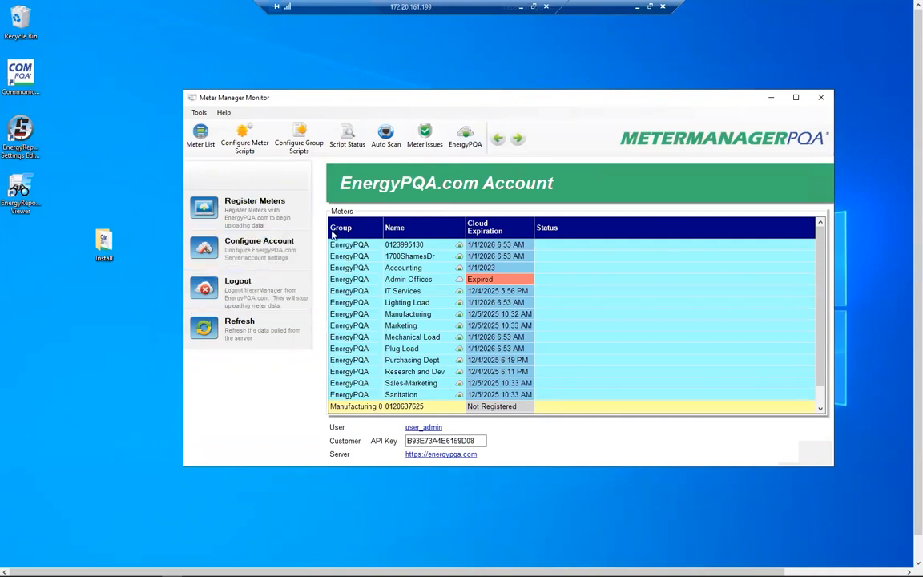
click(199, 113)
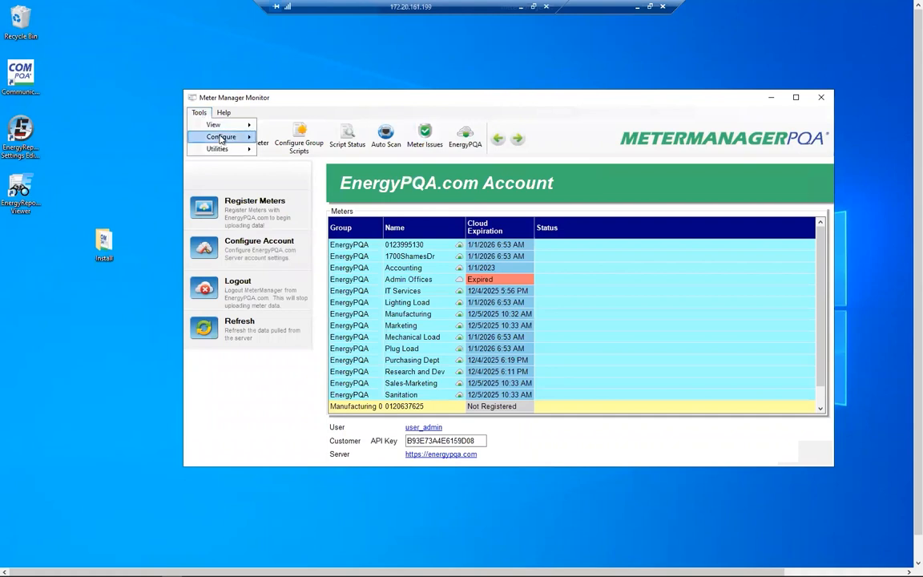
mouse_move(221, 137)
mouse_move(295, 139)
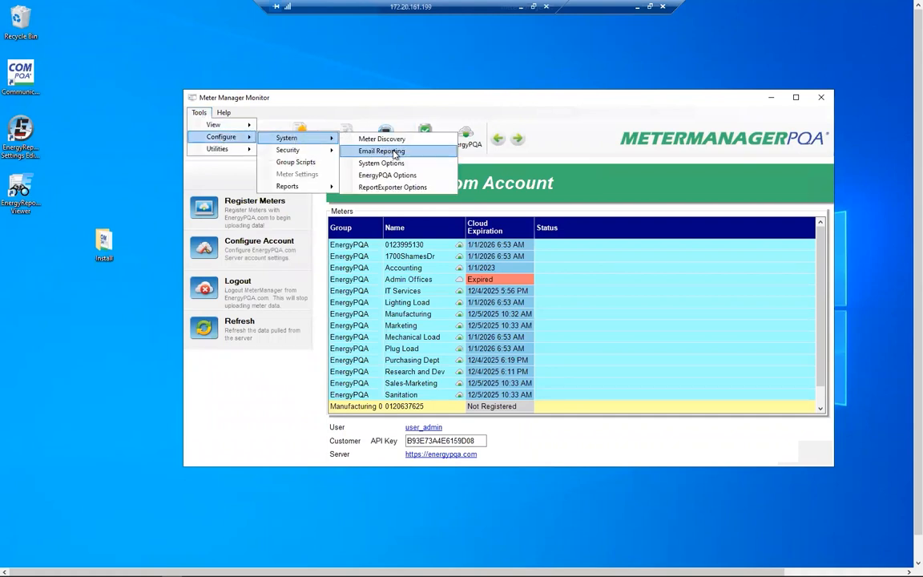
click(394, 175)
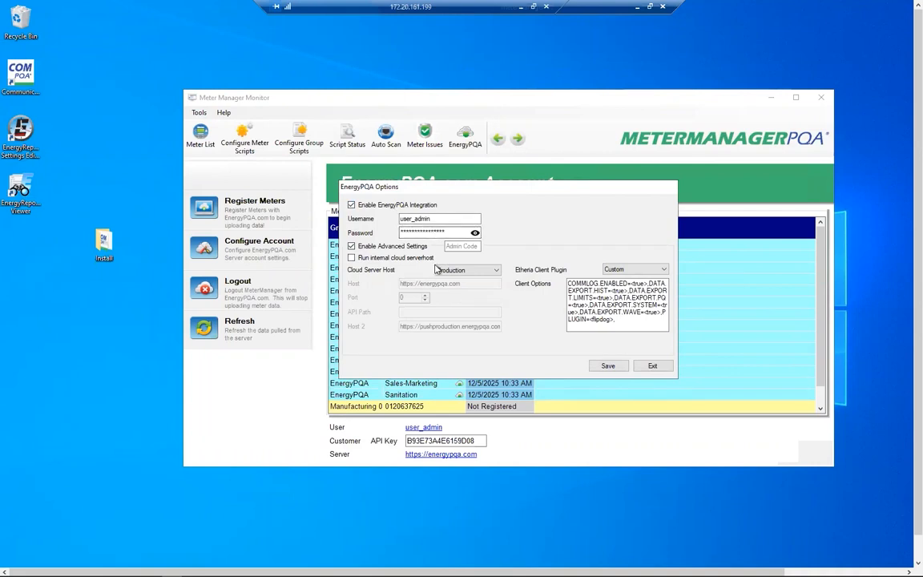
click(654, 367)
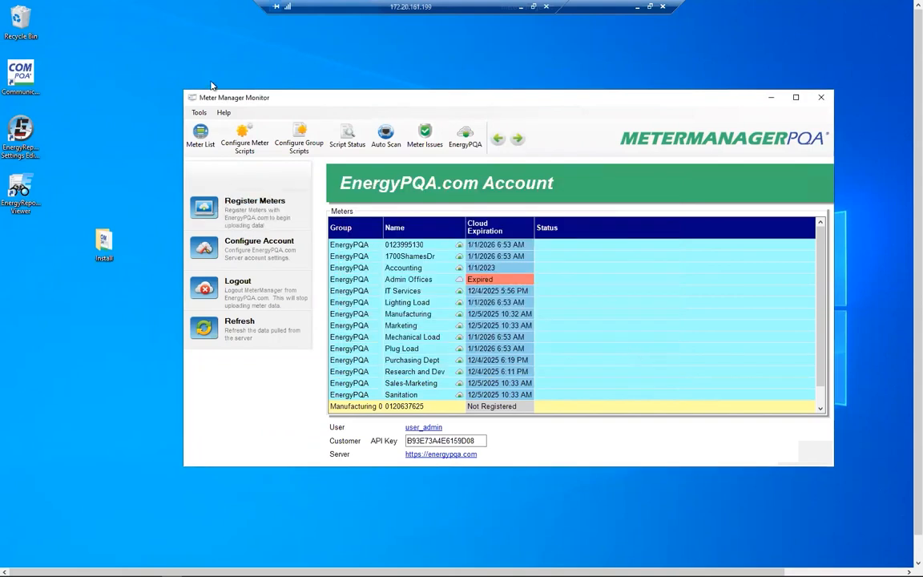
click(425, 279)
scroll(428, 282, down, 1)
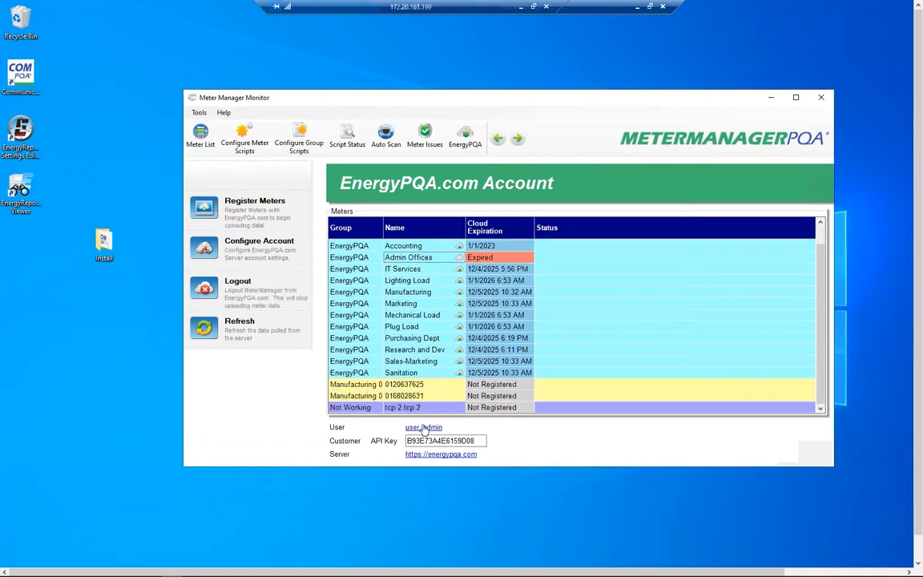
scroll(390, 274, up, 1)
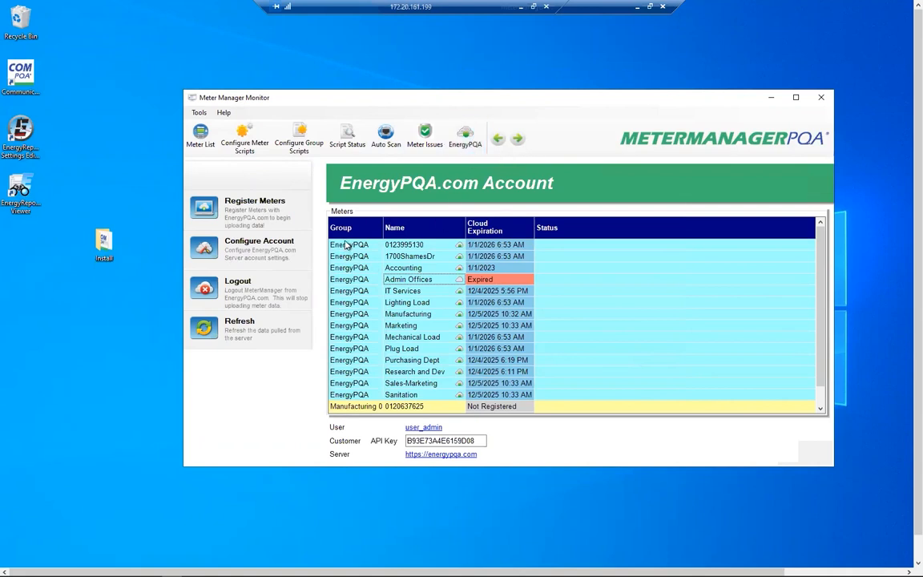
scroll(336, 305, down, 1)
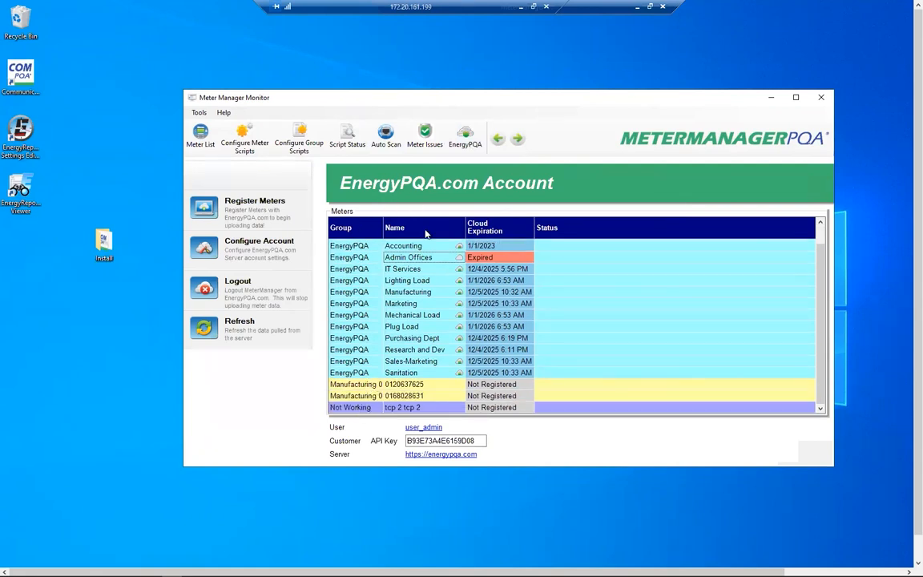
scroll(416, 248, up, 1)
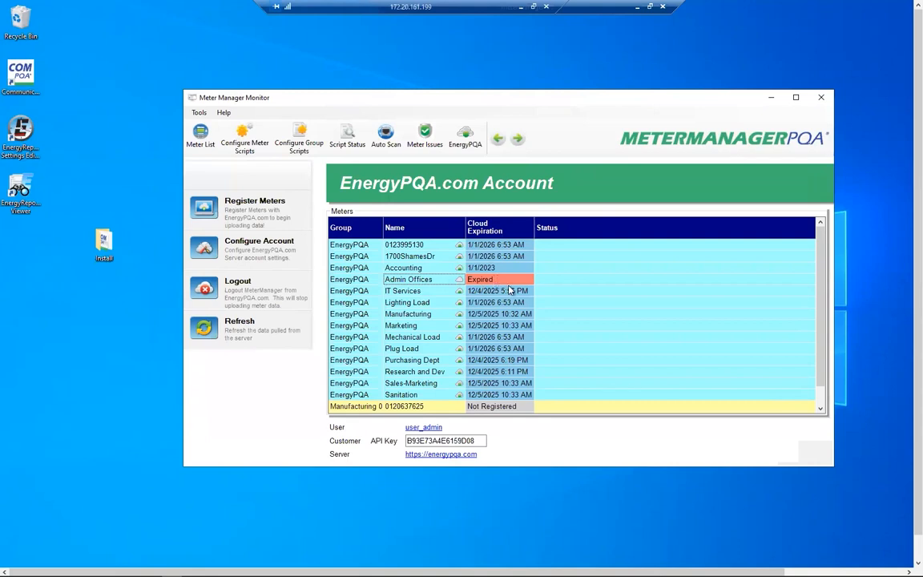
scroll(507, 291, down, 1)
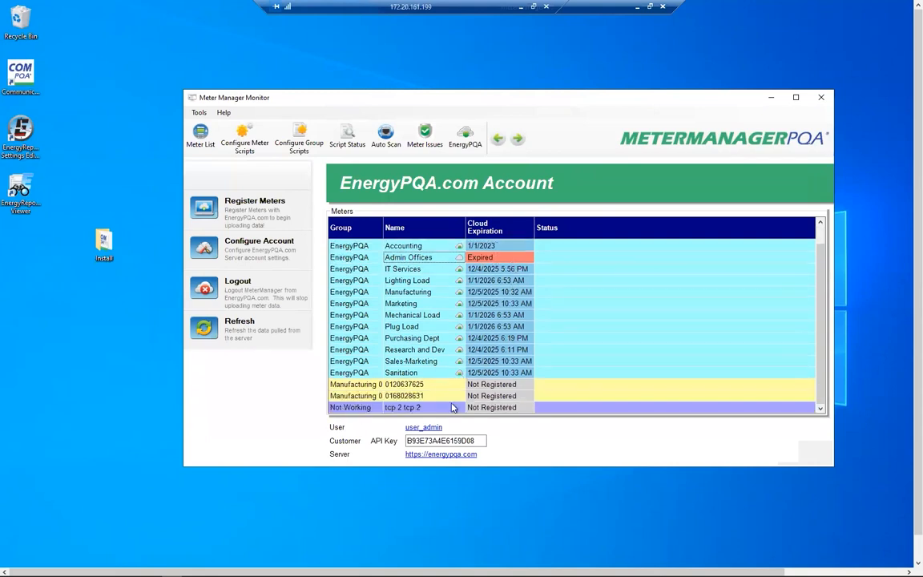
click(498, 395)
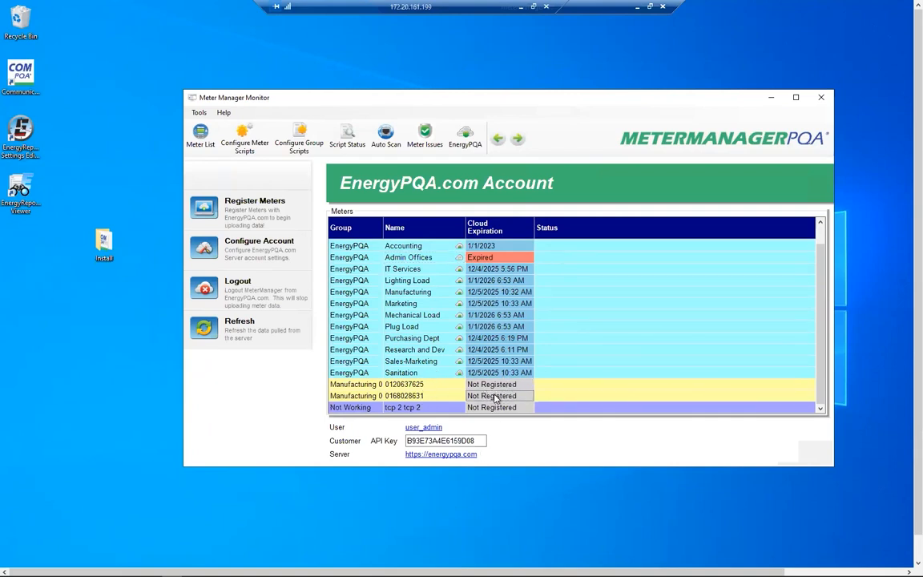
click(251, 211)
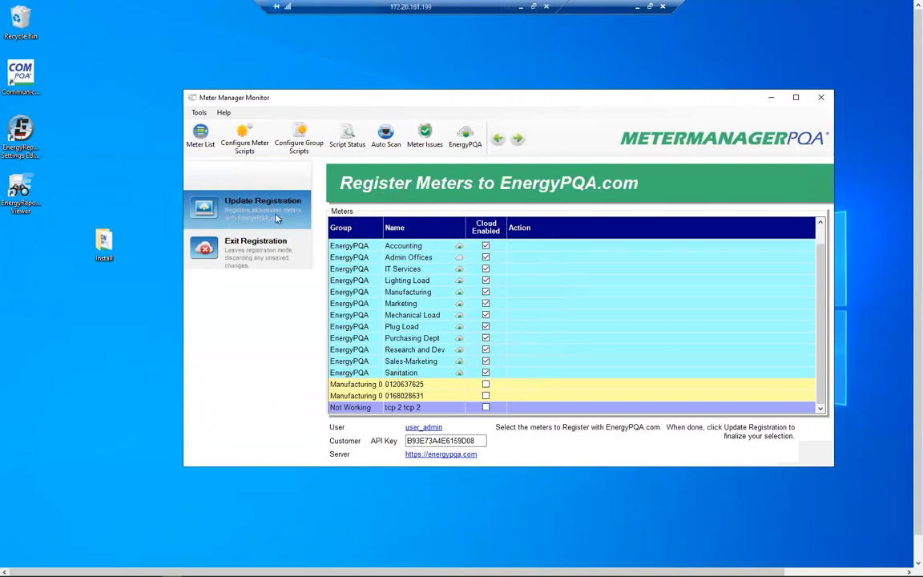
click(485, 385)
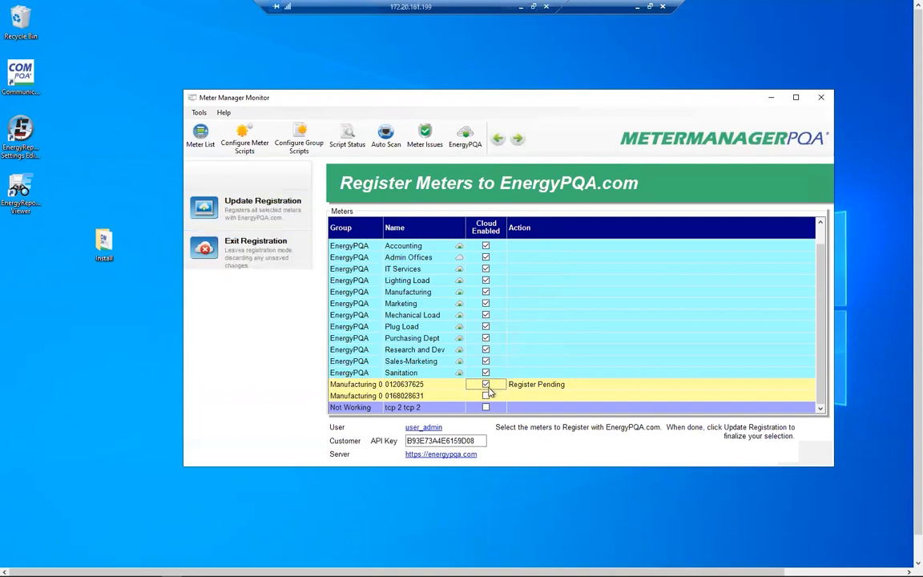
click(209, 228)
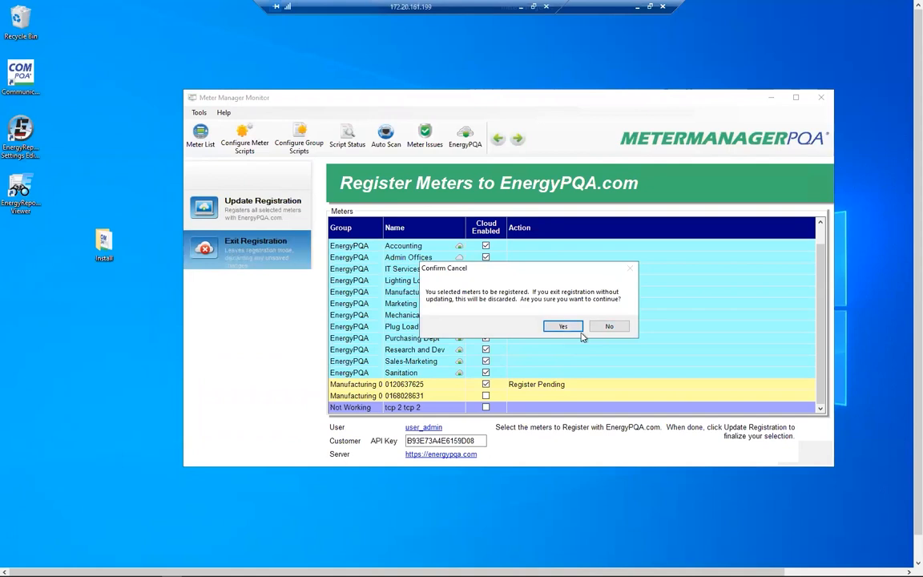
click(564, 327)
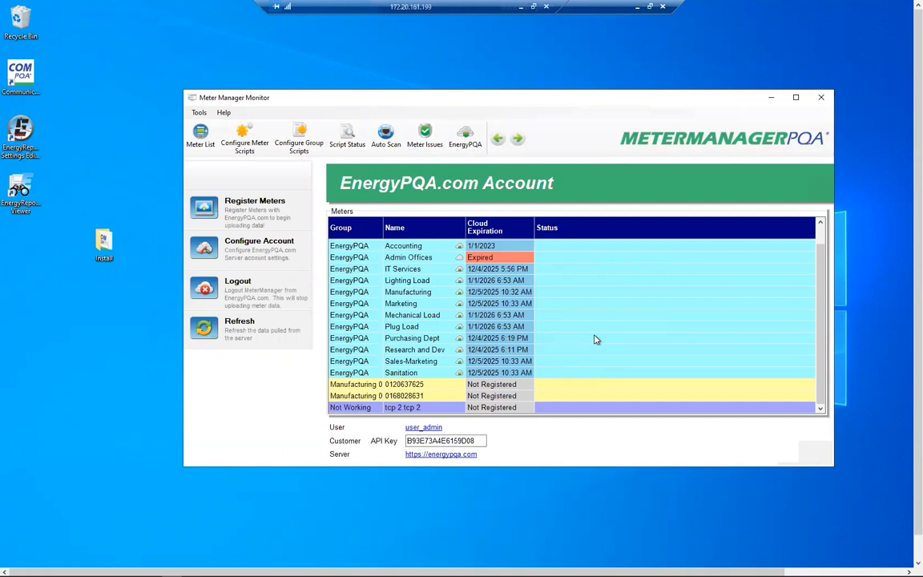
click(200, 135)
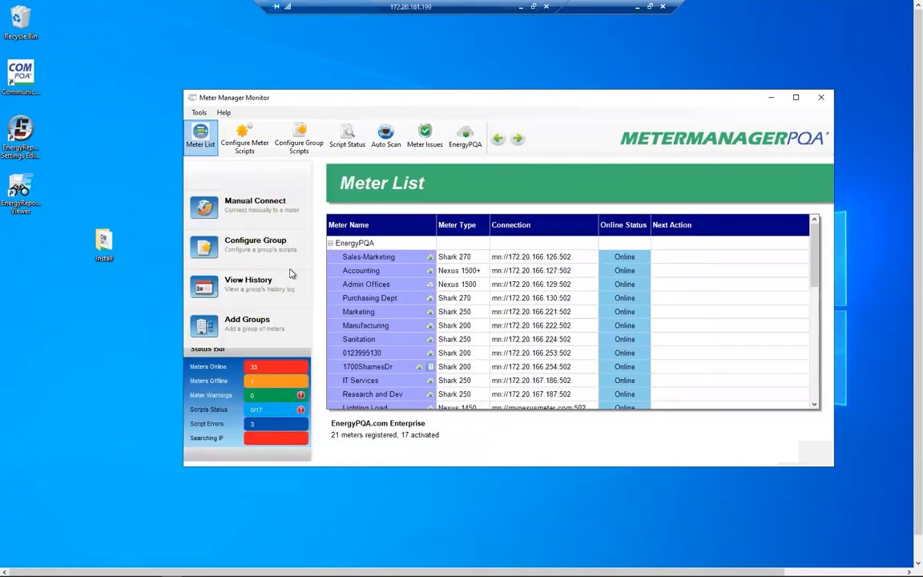
right_click(393, 370)
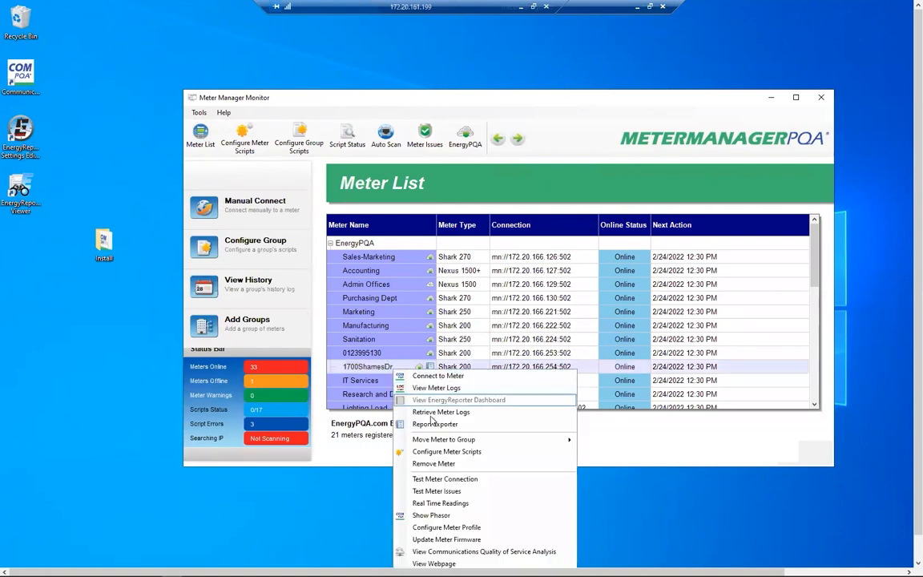
click(435, 424)
click(515, 337)
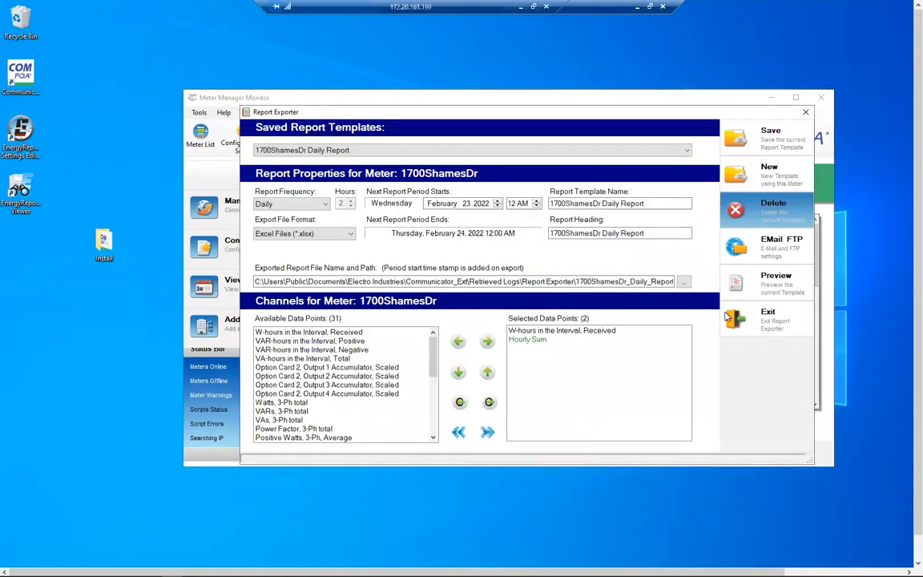
drag(366, 281, 818, 300)
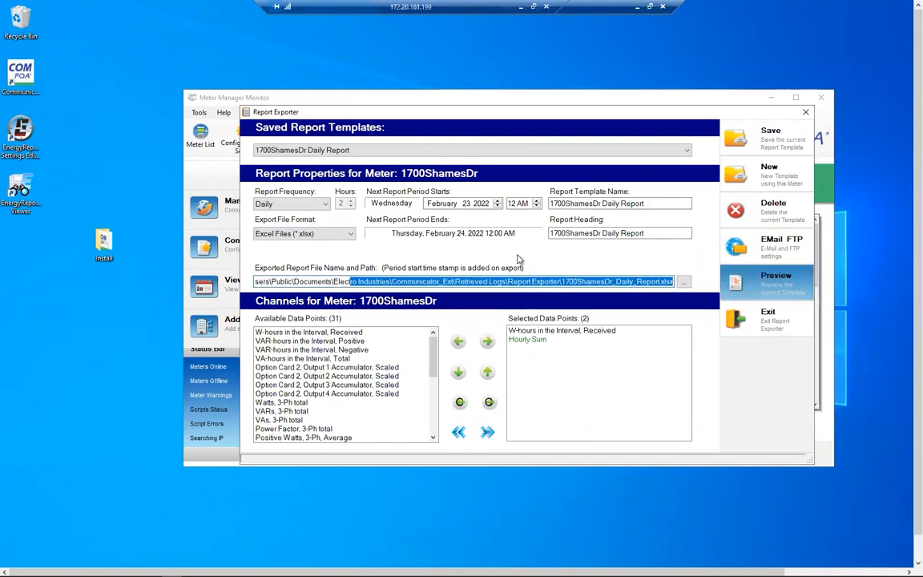
click(684, 282)
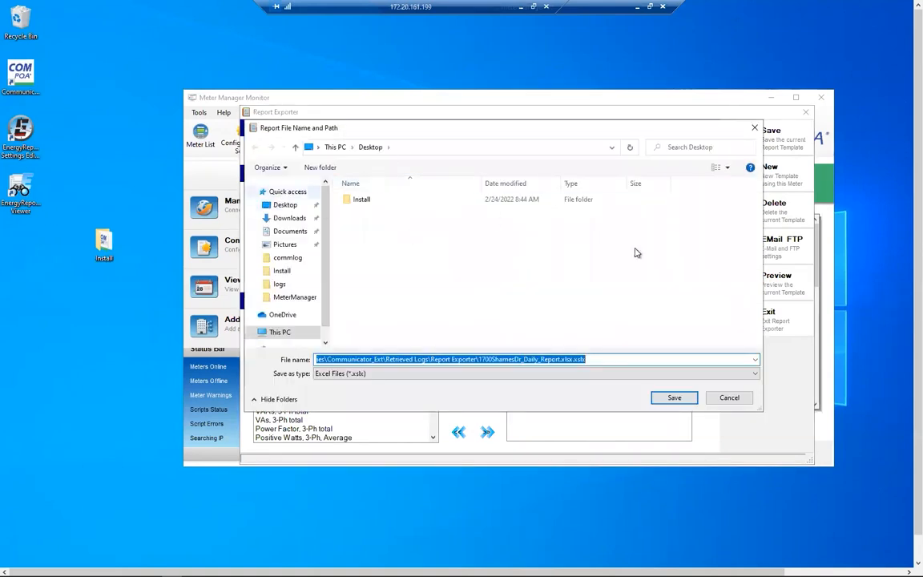
click(730, 398)
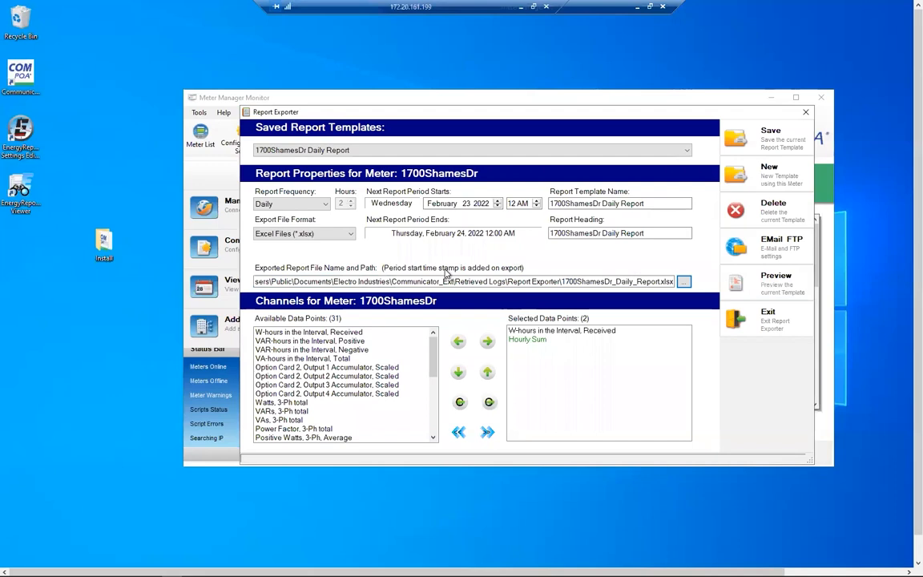
click(747, 245)
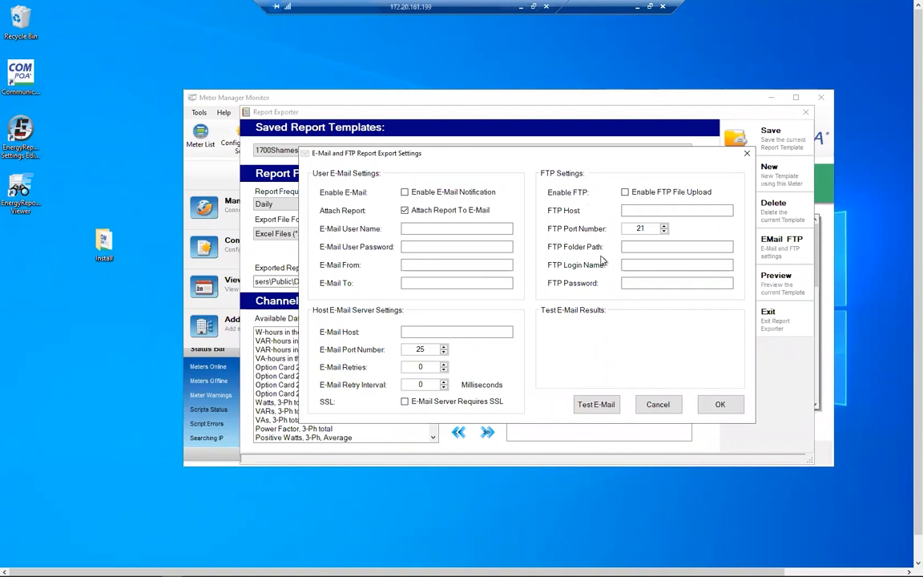
click(657, 405)
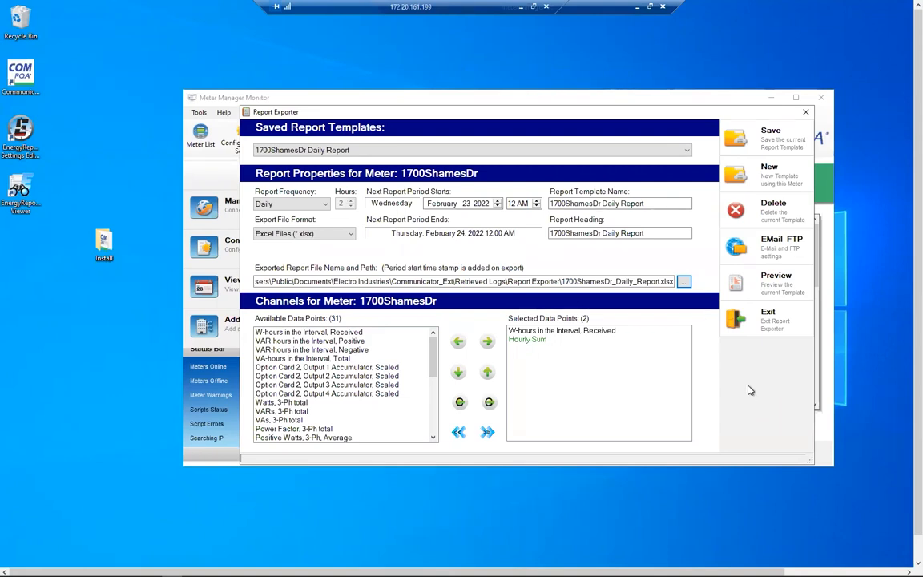
Step: Preview the Daily Report and select the first hour's readings (5,198–5,247) and its 20,974.00 Hourly Sum
click(749, 287)
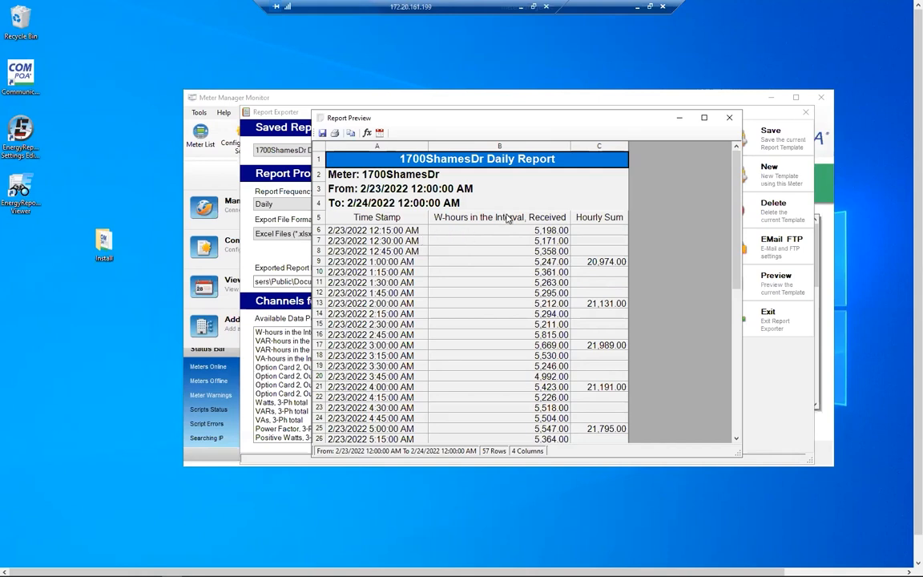
drag(601, 232, 594, 279)
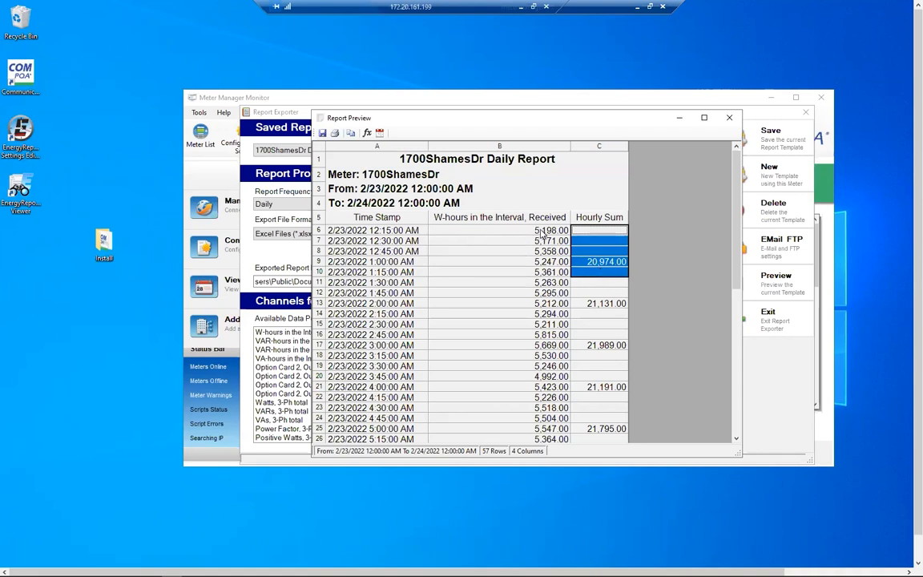
drag(487, 230, 541, 267)
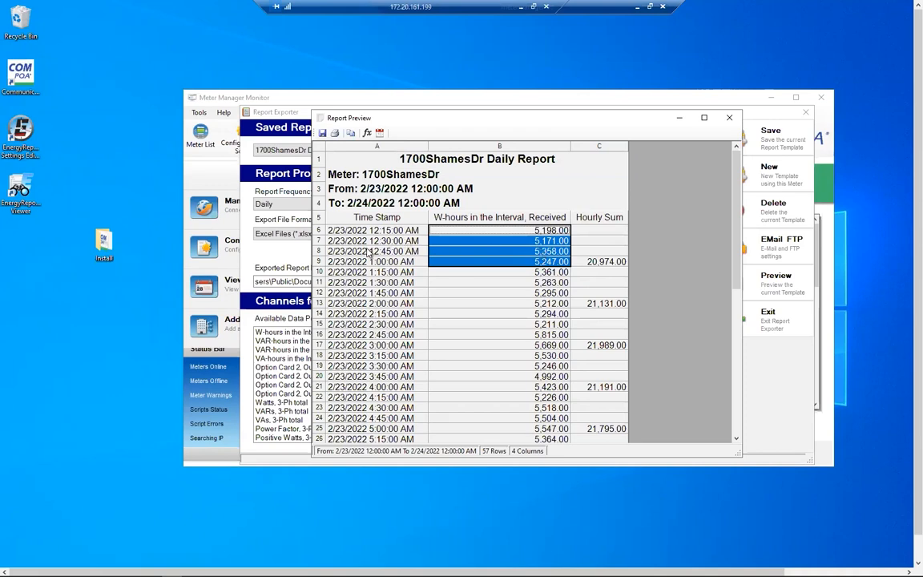
Step: Select rows 7–12, time stamps A7–A21 and Hourly Sums C7–C21, then close the Report Preview
drag(337, 240, 637, 293)
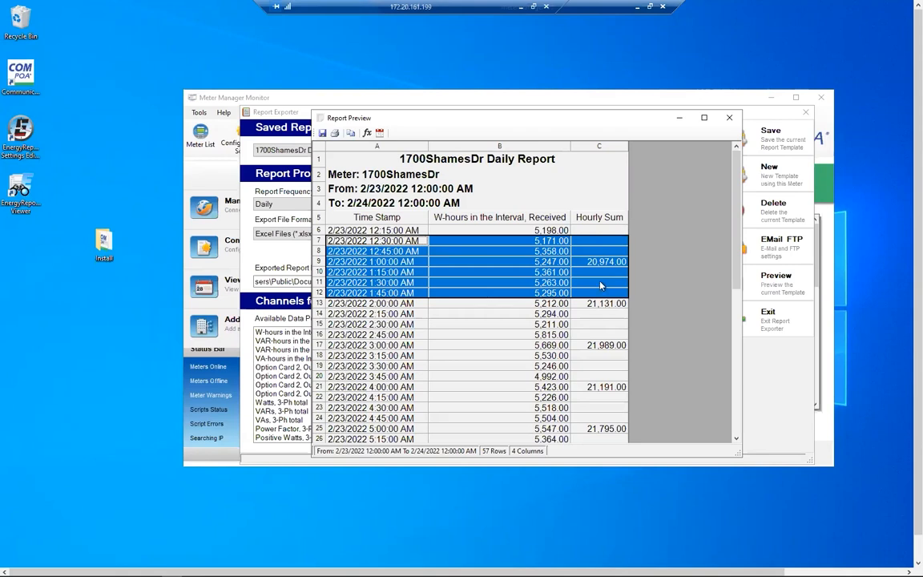
drag(591, 242, 591, 256)
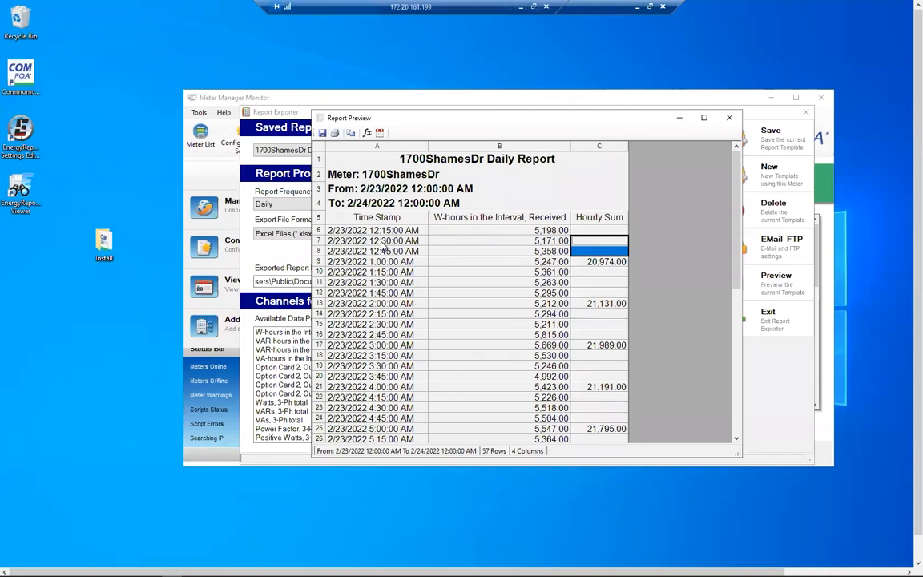
drag(373, 240, 374, 389)
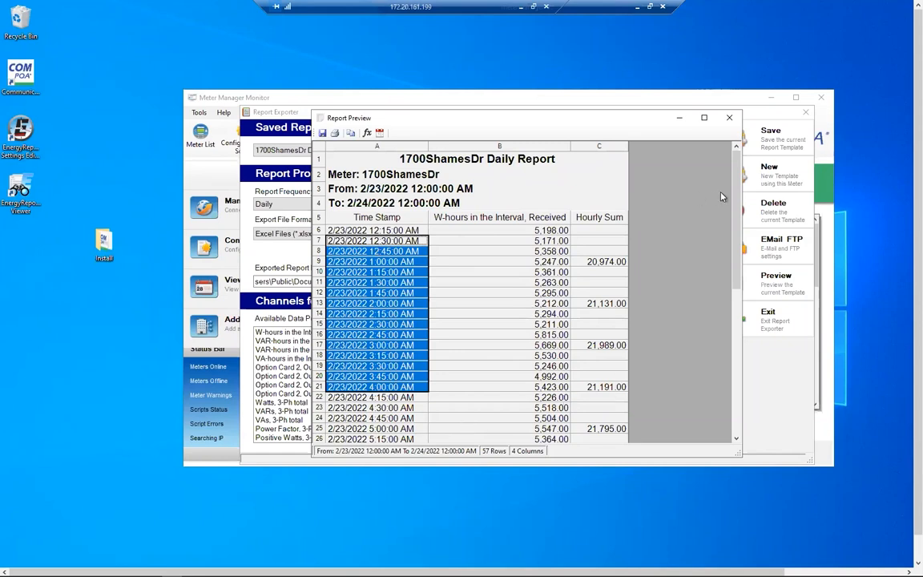
drag(609, 242, 623, 388)
click(605, 283)
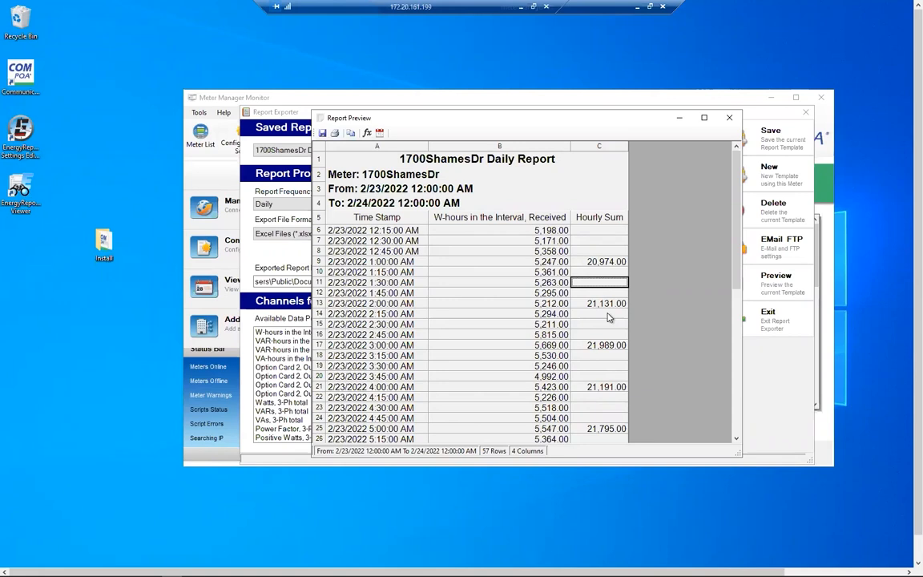
click(729, 118)
Step: Exit Report Exporter and open Configure Meter Scripts for meter 1700ShamesDr
click(769, 319)
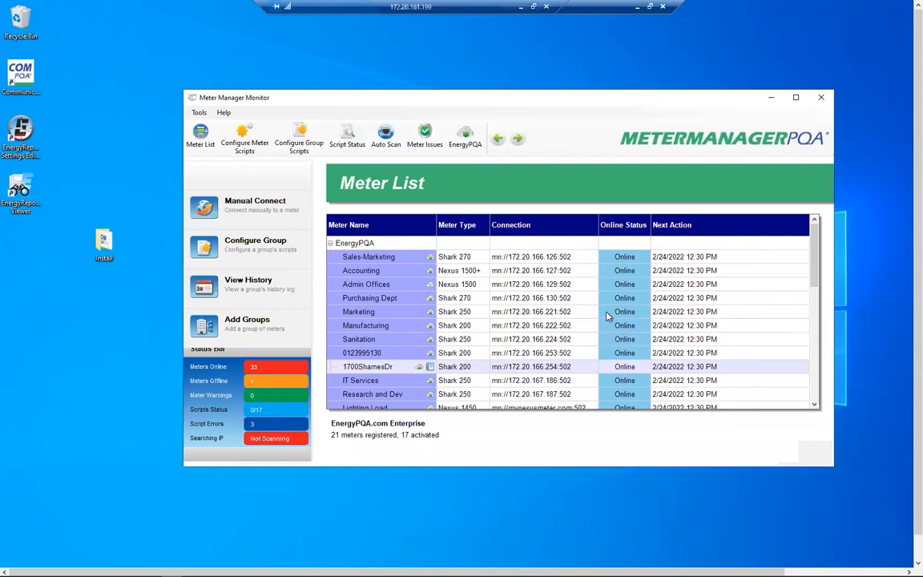
right_click(391, 369)
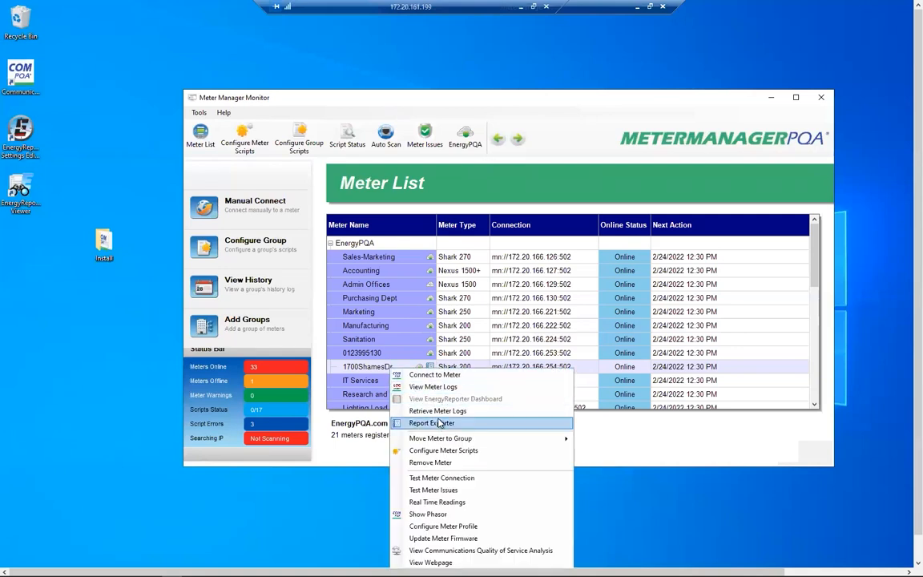
click(444, 450)
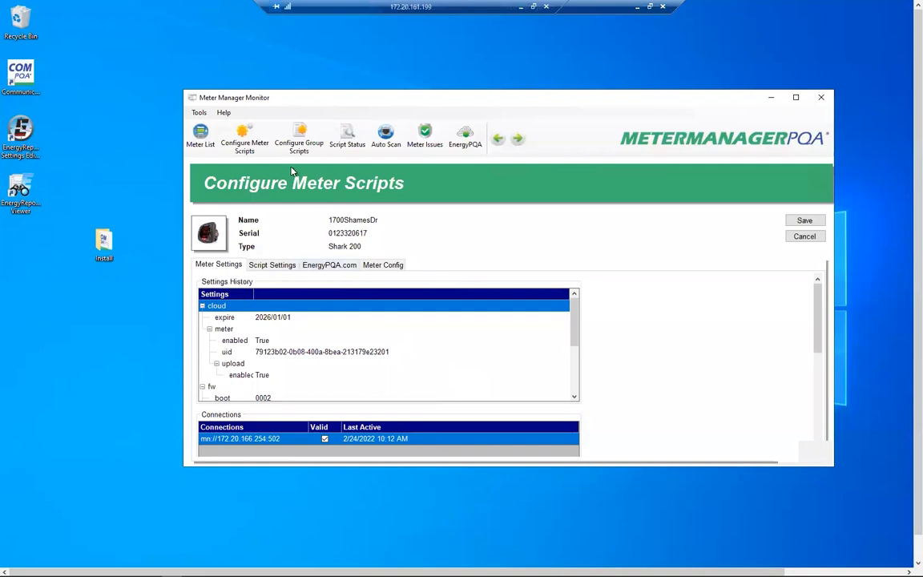
Step: Show 1700ShamesDr's EnergyPQA.com upload status and browse its historical items list
click(325, 265)
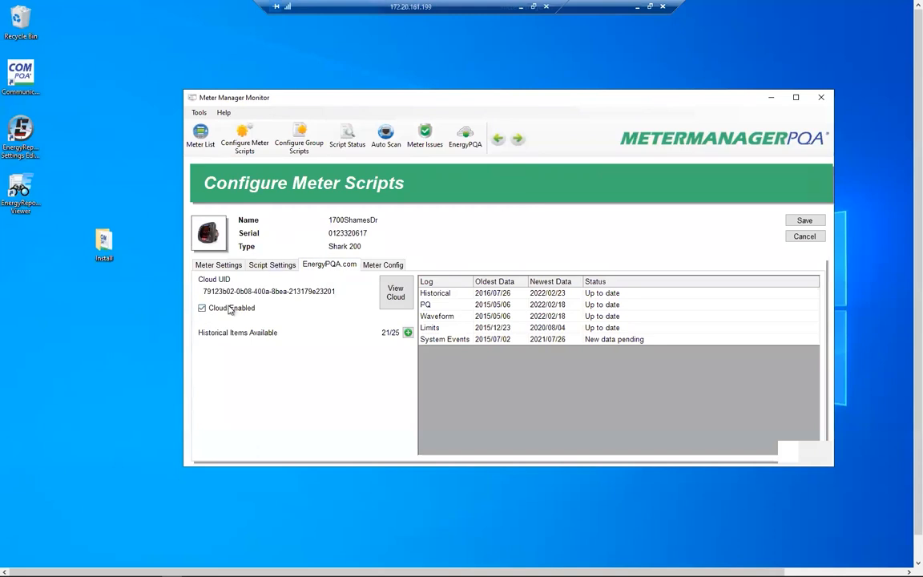
click(408, 333)
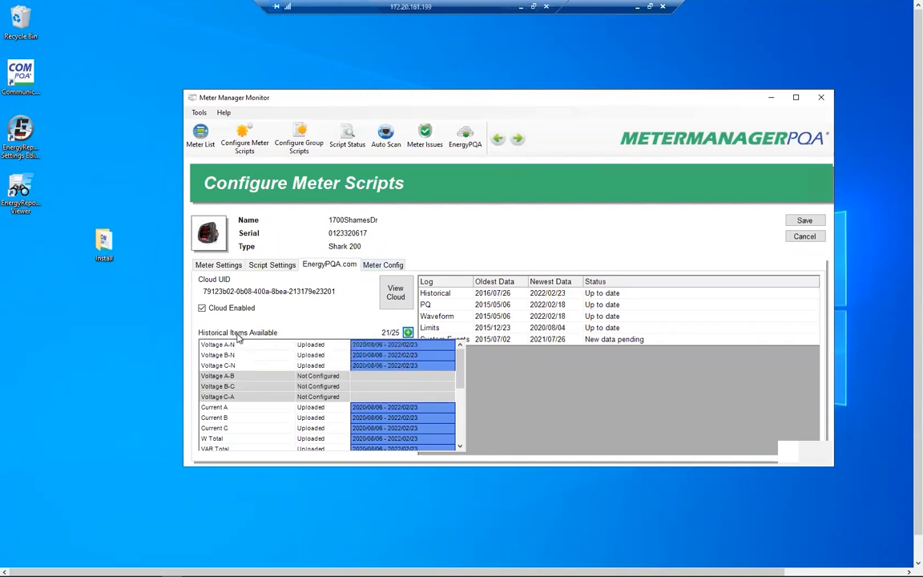
mouse_move(463, 365)
mouse_down()
mouse_move(459, 409)
mouse_move(458, 350)
mouse_up()
mouse_move(242, 380)
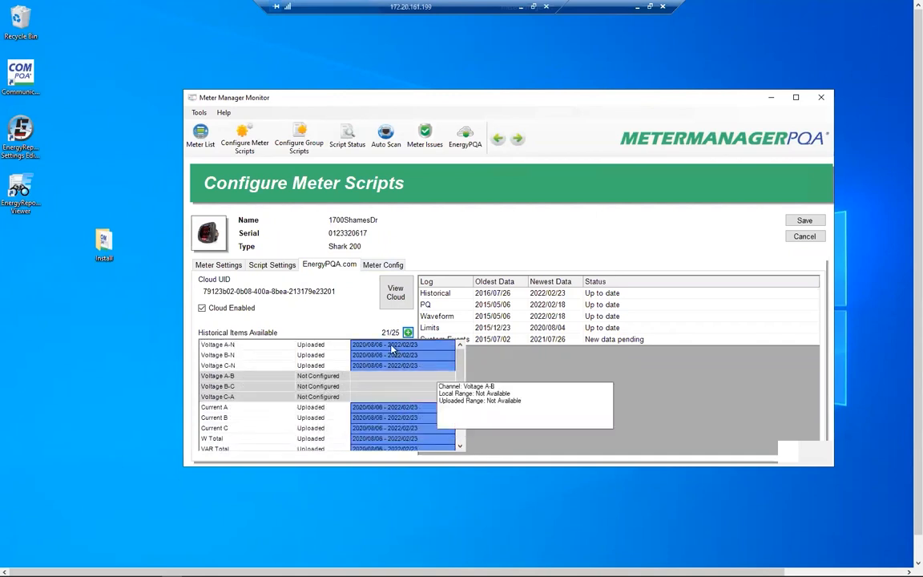
mouse_move(394, 357)
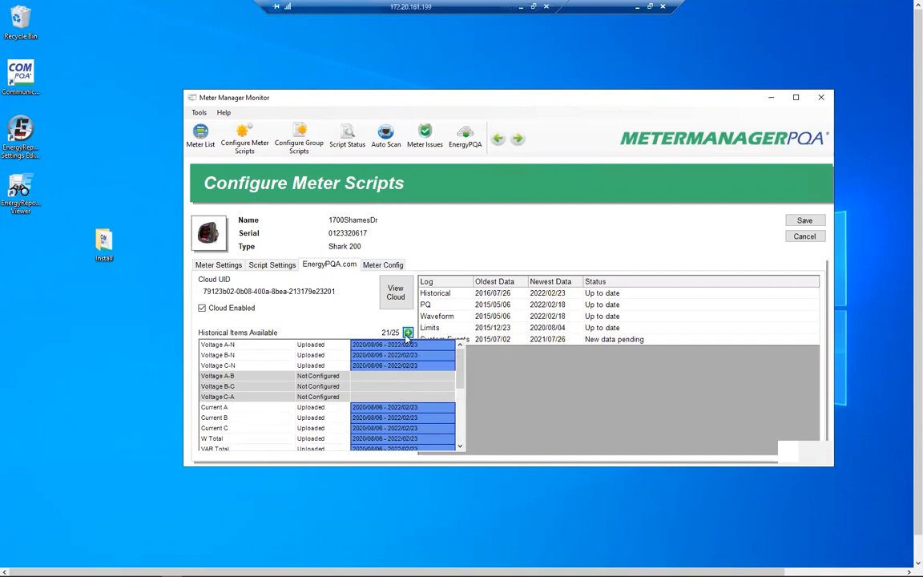
click(408, 334)
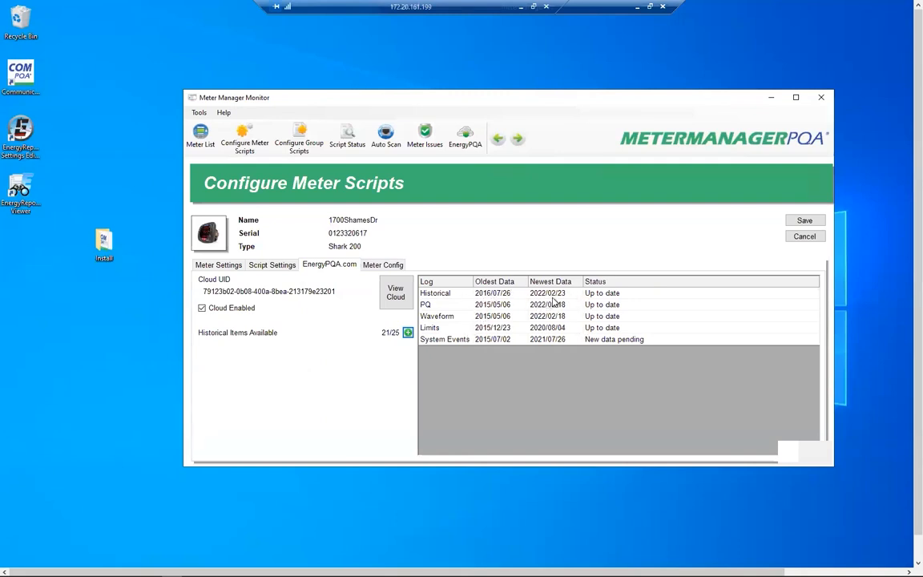
Step: Inspect the Limits and pending System Events log statuses, then open the meter on EnergyPQA.com
click(619, 328)
click(610, 341)
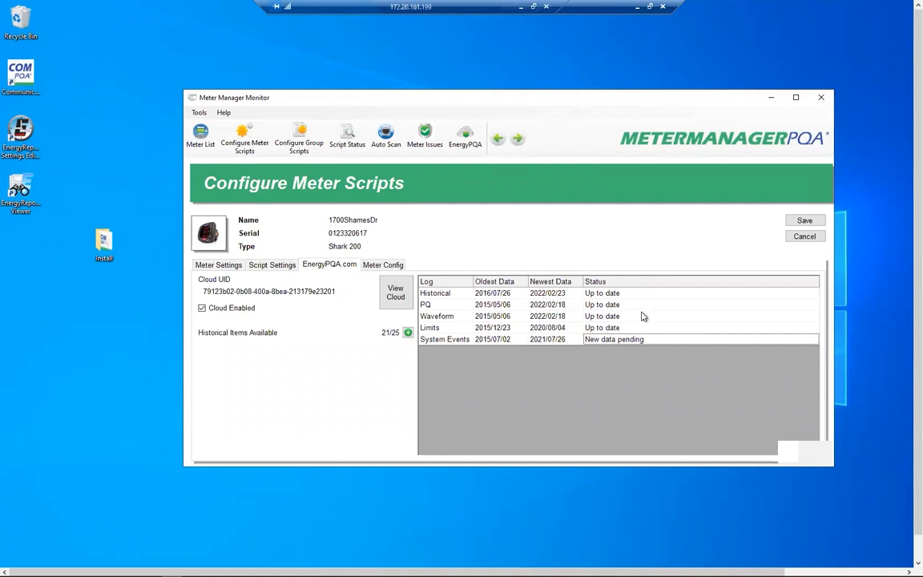
click(392, 294)
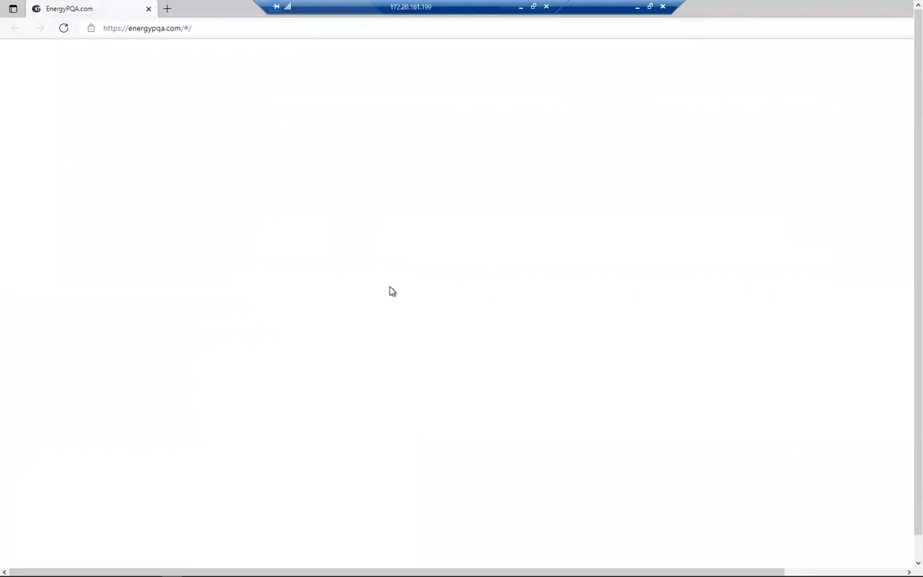
Step: Restore the EnergyPQA.com browser to a smaller window, move it aside, and close it
double_click(204, 17)
drag(204, 23, 323, 112)
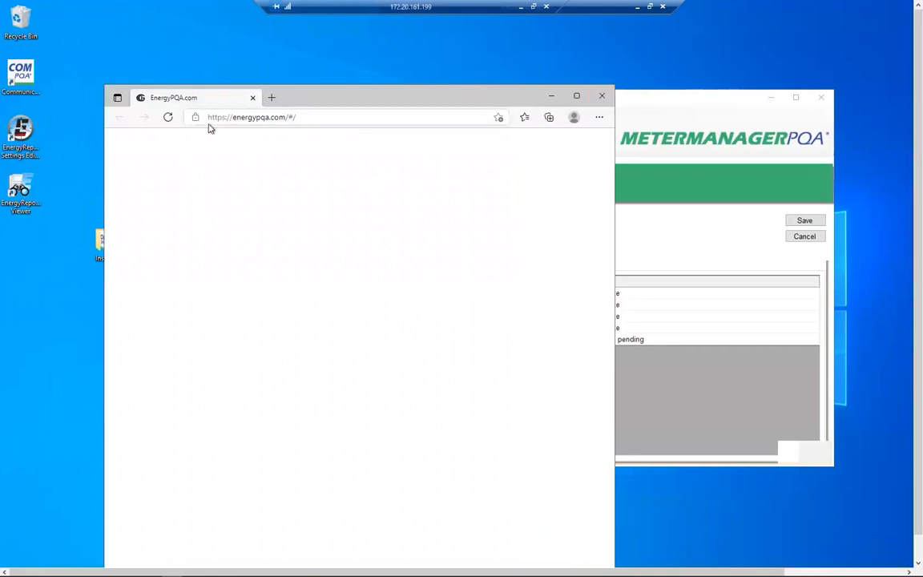
click(603, 96)
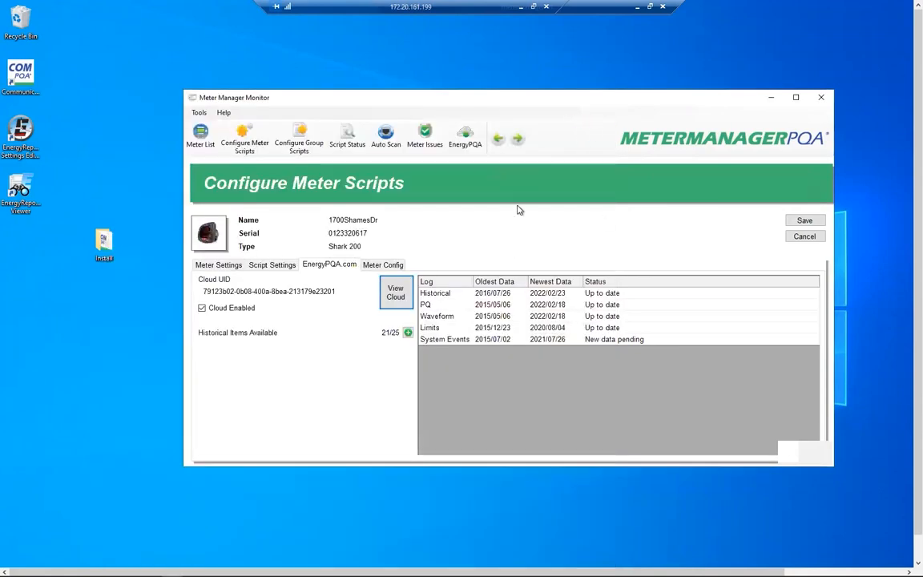
Step: Return to the Meter List (21 meters, 17 activated) and bring up Tools > Configure > System
click(204, 138)
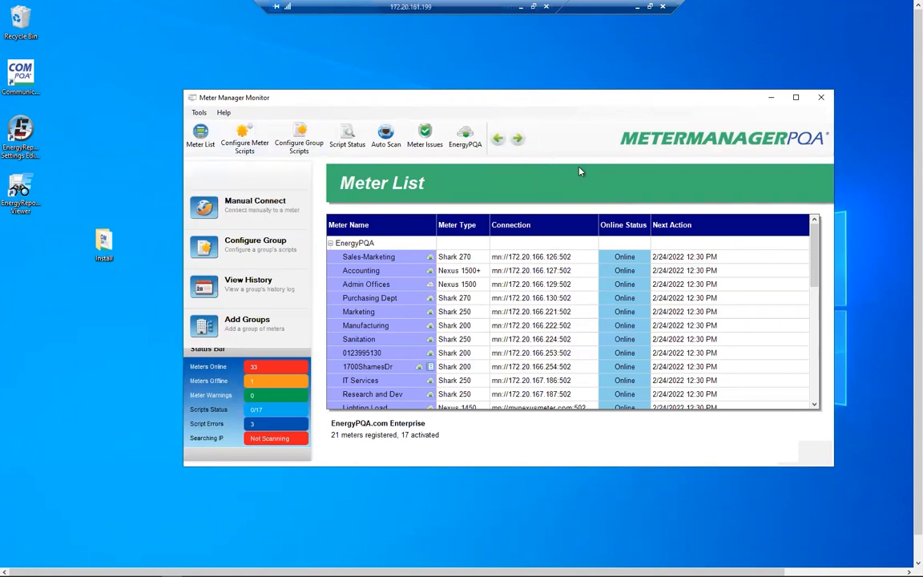
click(198, 113)
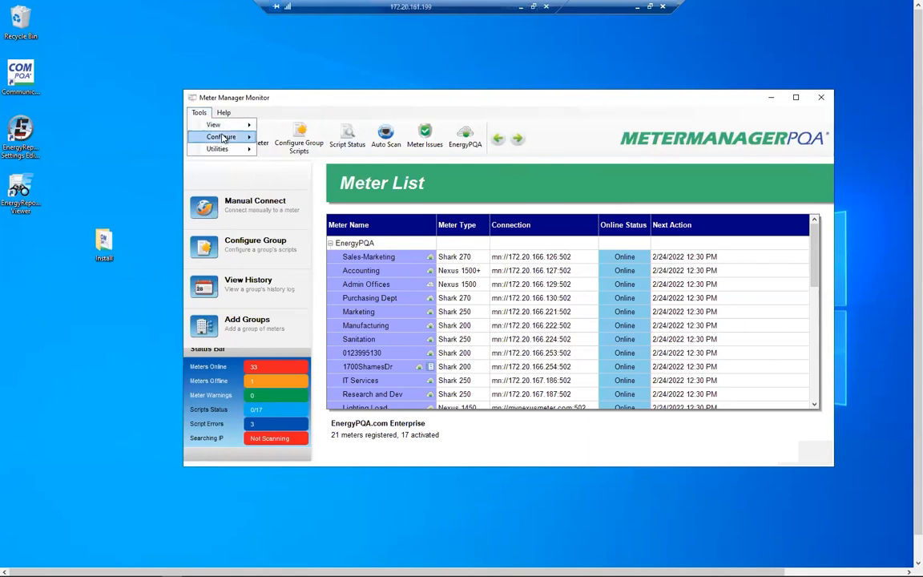
mouse_move(231, 137)
mouse_move(287, 138)
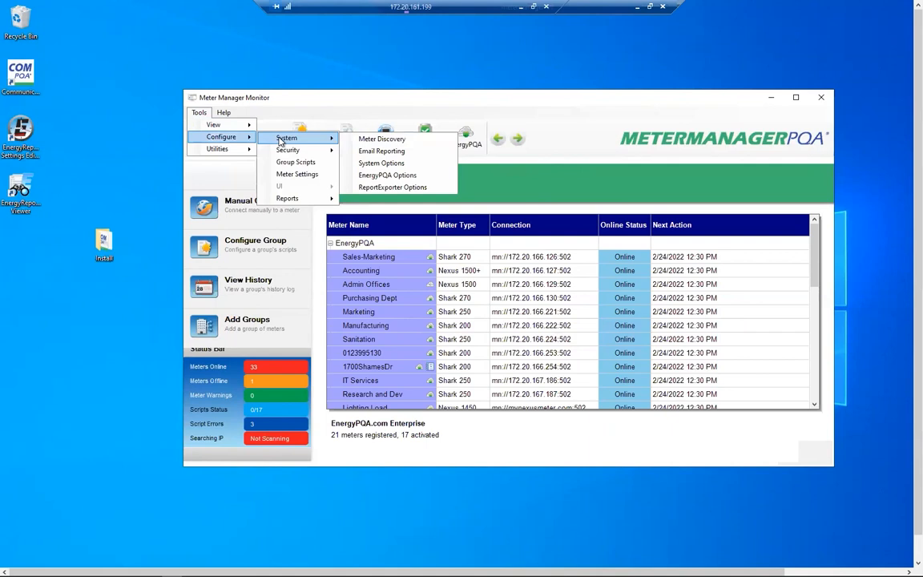
Step: Open Meter Discovery Configuration and enable Manually Configure Meter Discovery Address
click(405, 140)
drag(394, 139, 231, 173)
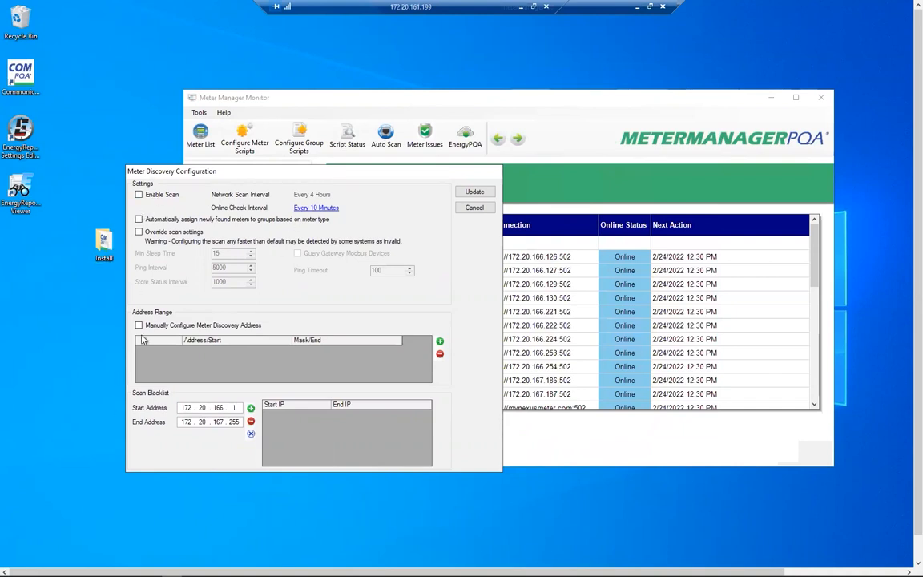
click(216, 326)
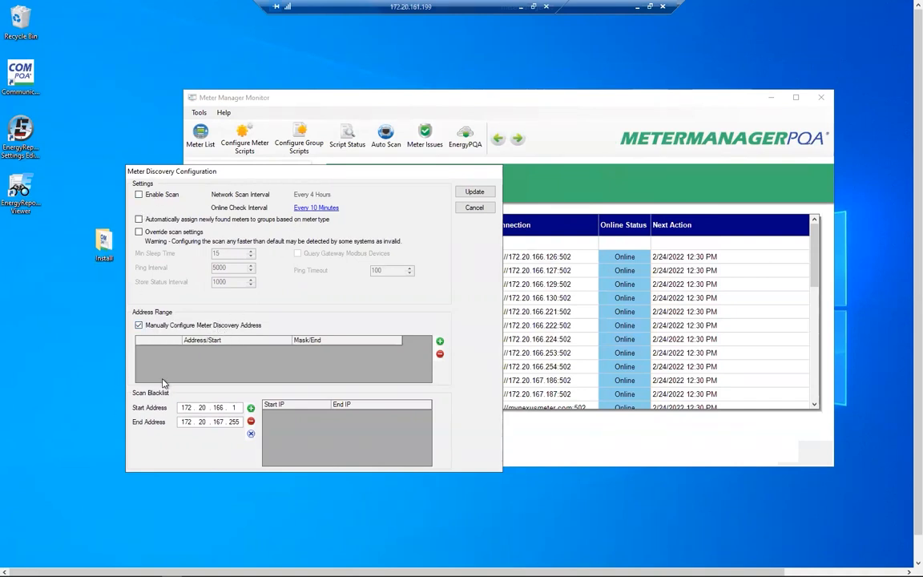
Step: Add a range row from 172.20.166.1 to 172.20.166.10
click(439, 342)
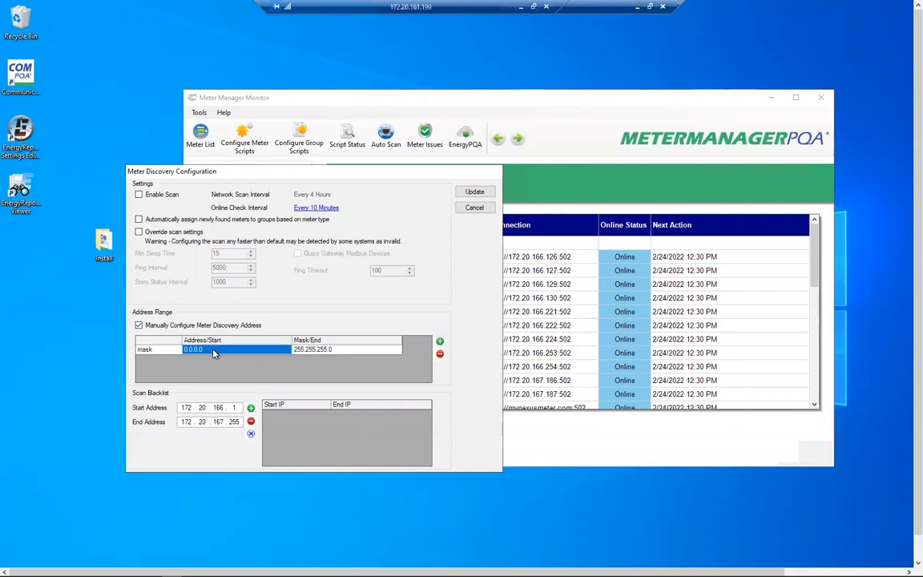
click(195, 352)
click(168, 351)
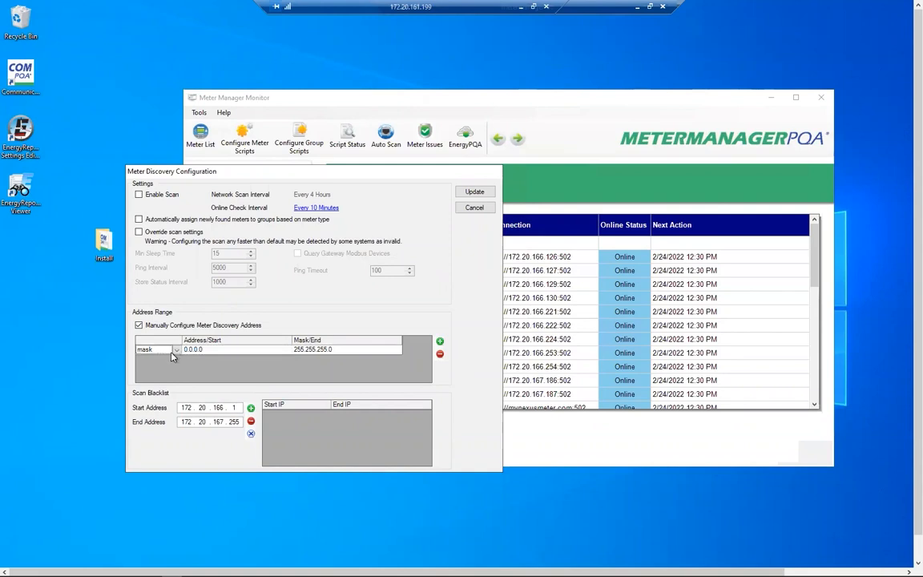
click(178, 351)
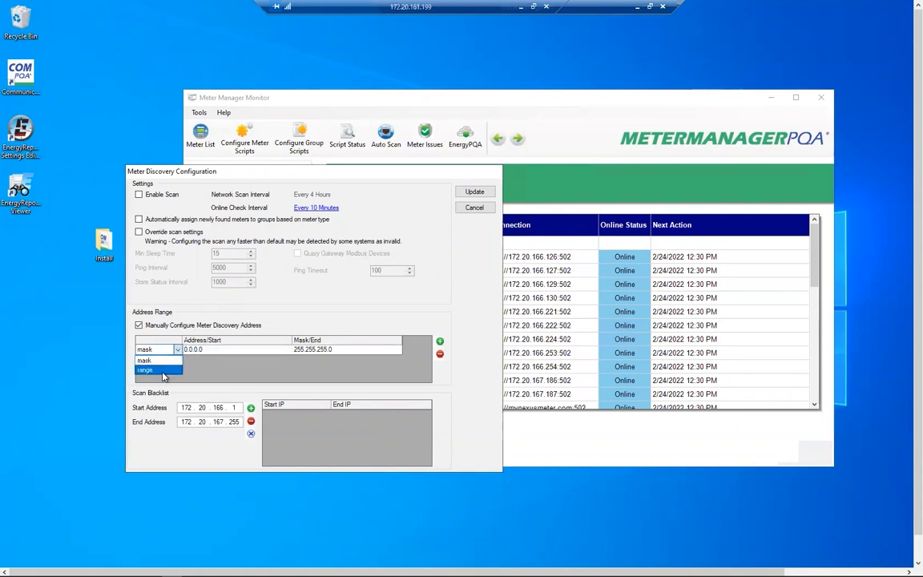
click(168, 371)
click(211, 352)
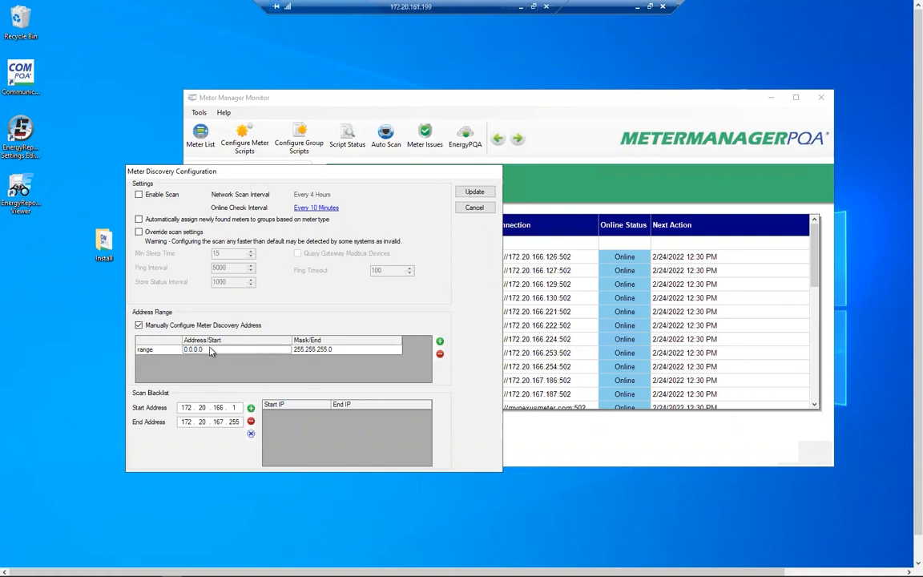
key(BackSpace)
key(BackSpace)
key(BackSpace)
key(BackSpace)
key(BackSpace)
key(BackSpace)
key(BackSpace)
text(172.20.166.1)
click(339, 350)
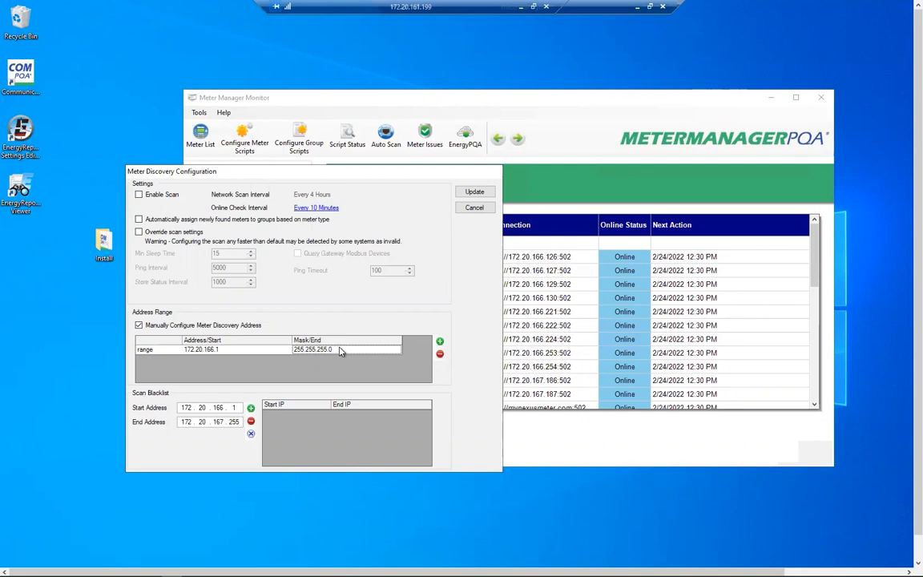
text(172.20.166.10)
Step: Add a second range row from 172.20.166.30 to 172.20.166.40
click(440, 343)
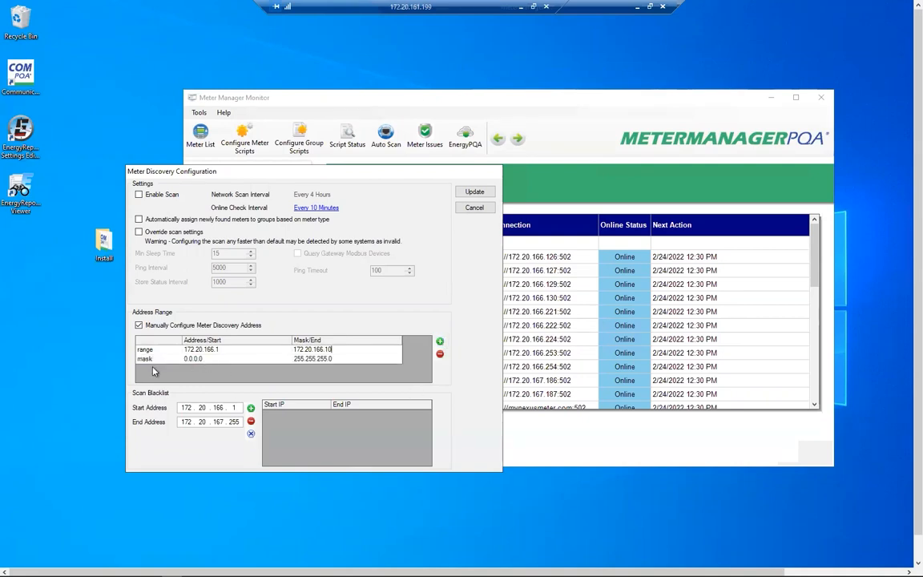
click(177, 360)
click(153, 377)
click(247, 360)
text(172.20.166.30)
click(324, 361)
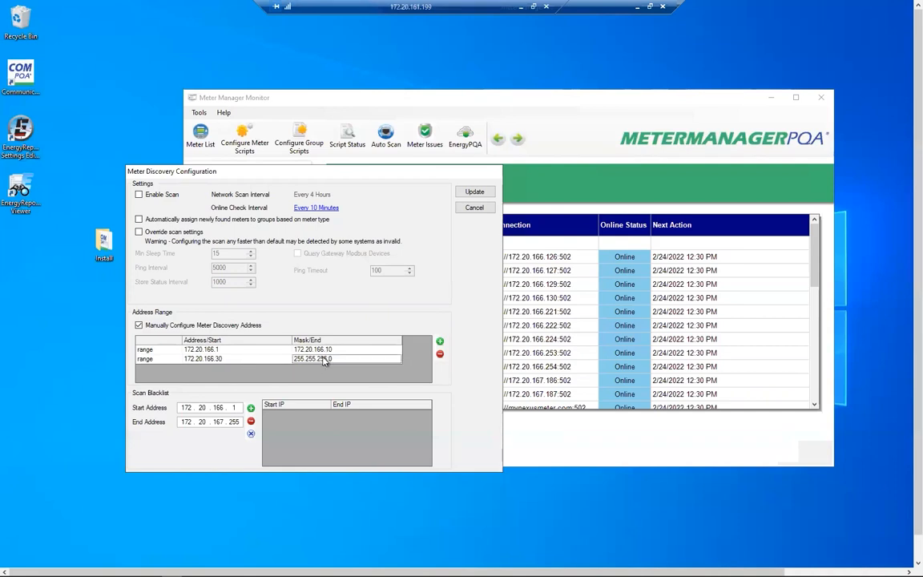
text(172.20.166.40)
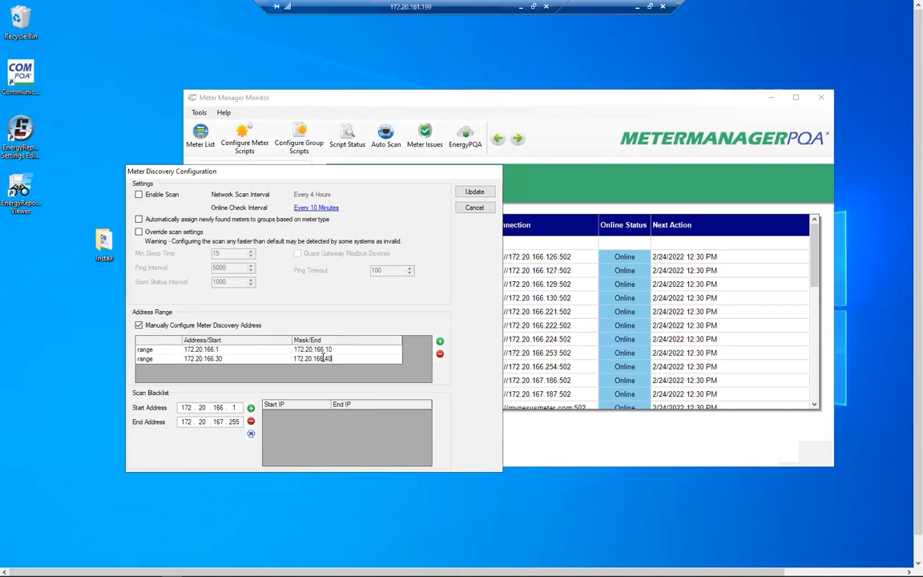
key(Return)
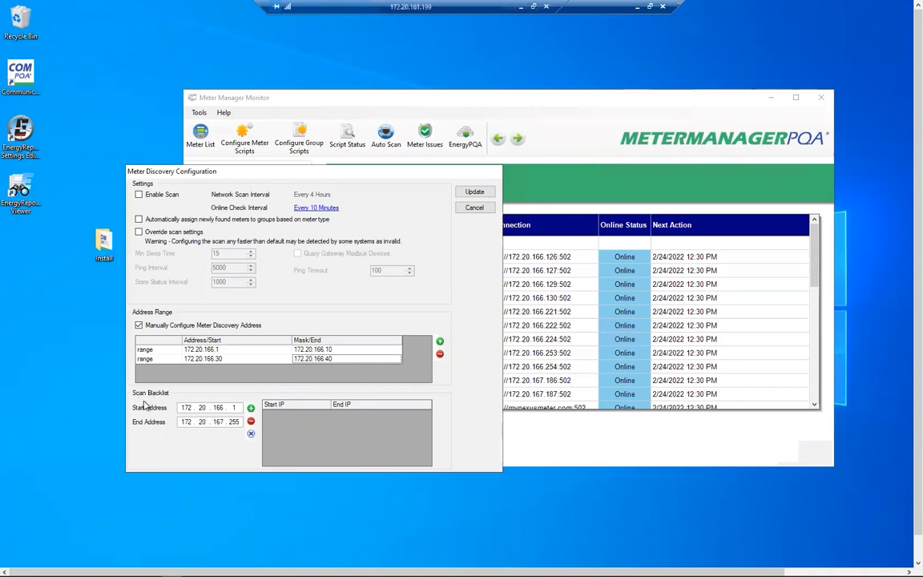
Step: Blacklist 172.20.166.5 from discovery scans and open the every-00:10 online check interval trigger
click(240, 408)
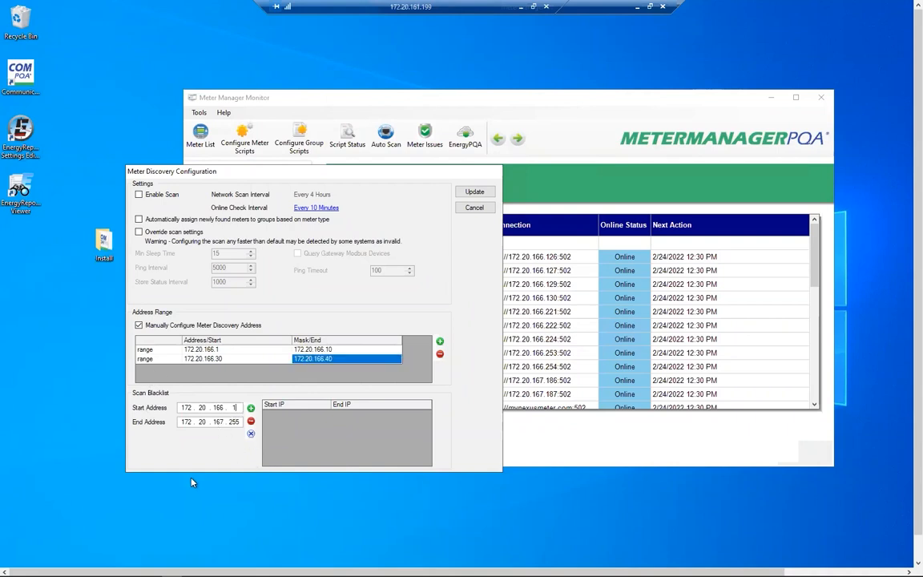
key(BackSpace)
text(5)
double_click(233, 421)
text(5)
click(251, 408)
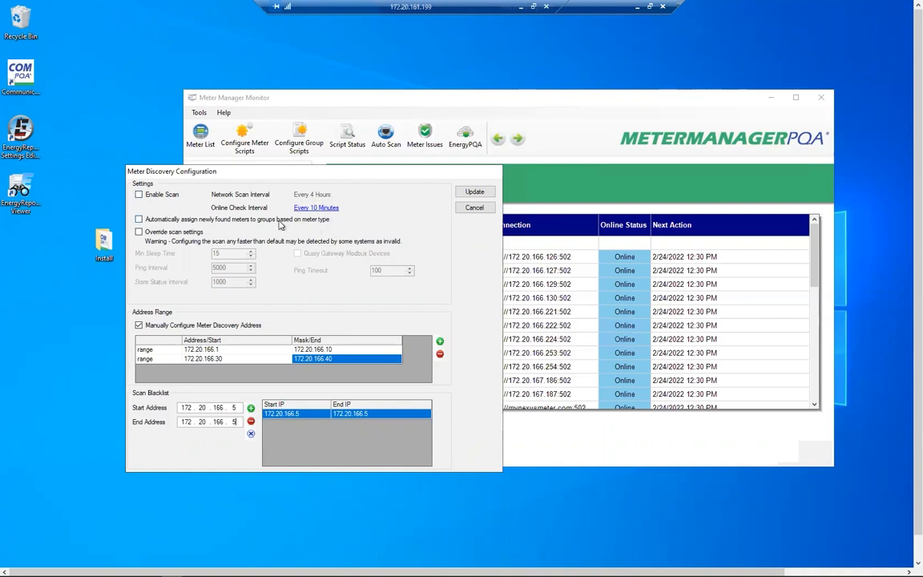
click(316, 208)
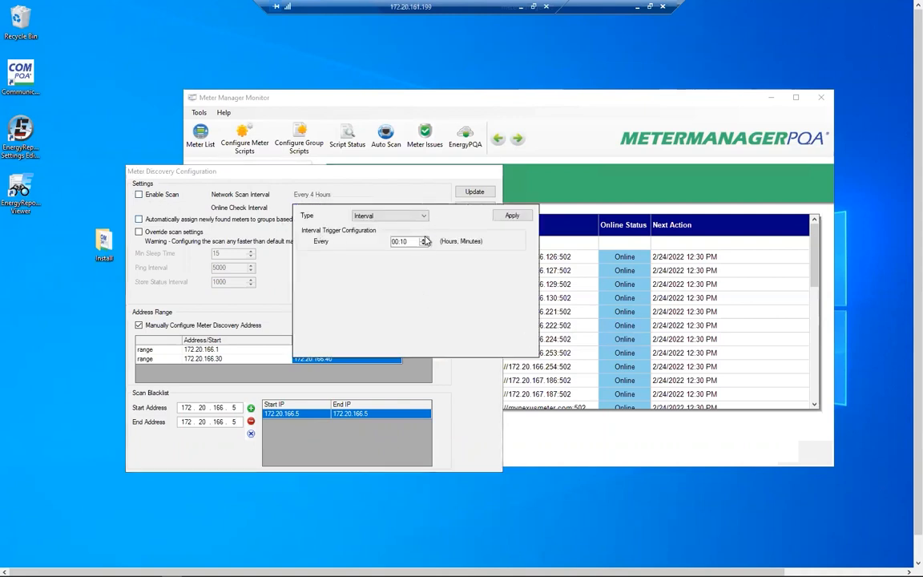
Step: Dismiss the interval popup and cancel Meter Discovery Configuration without saving changes
click(350, 183)
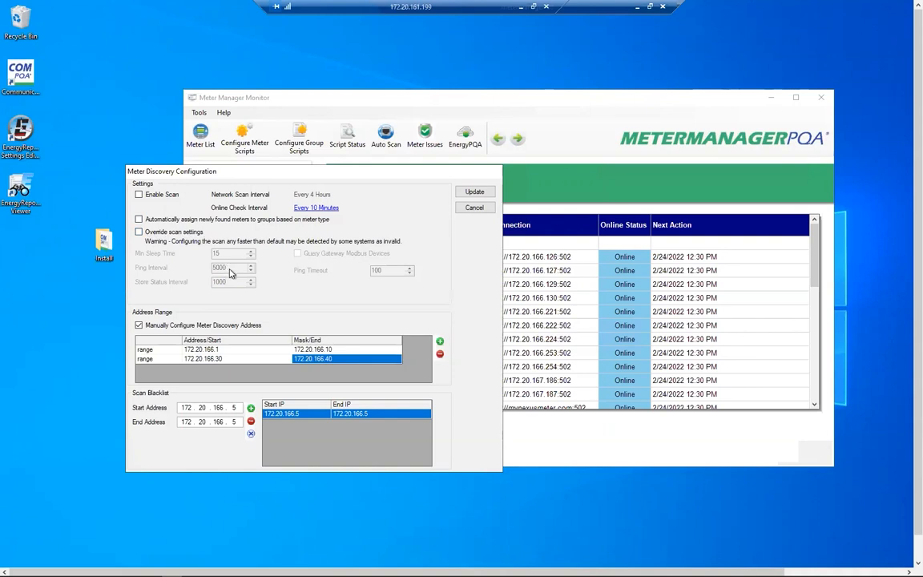
click(480, 211)
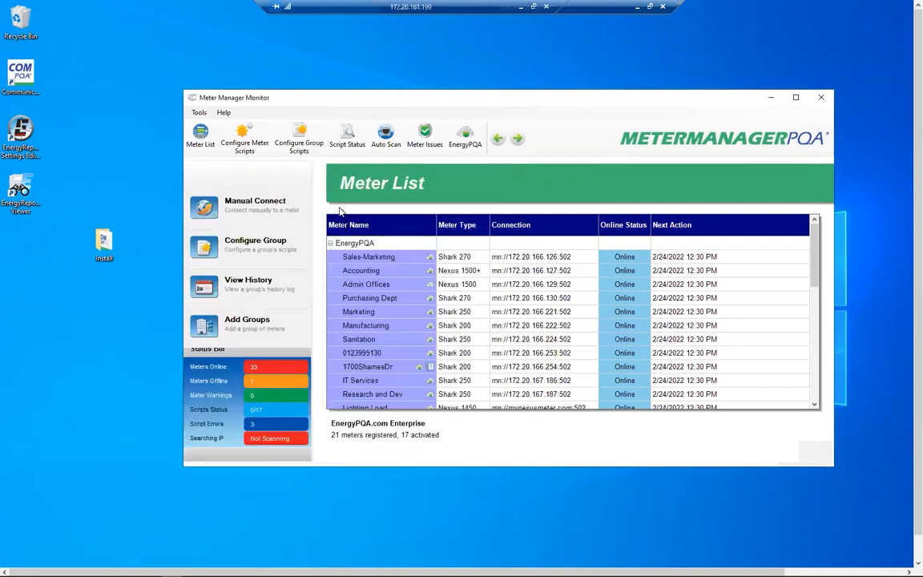
Step: Open System Options from Tools > Configure > System
click(199, 113)
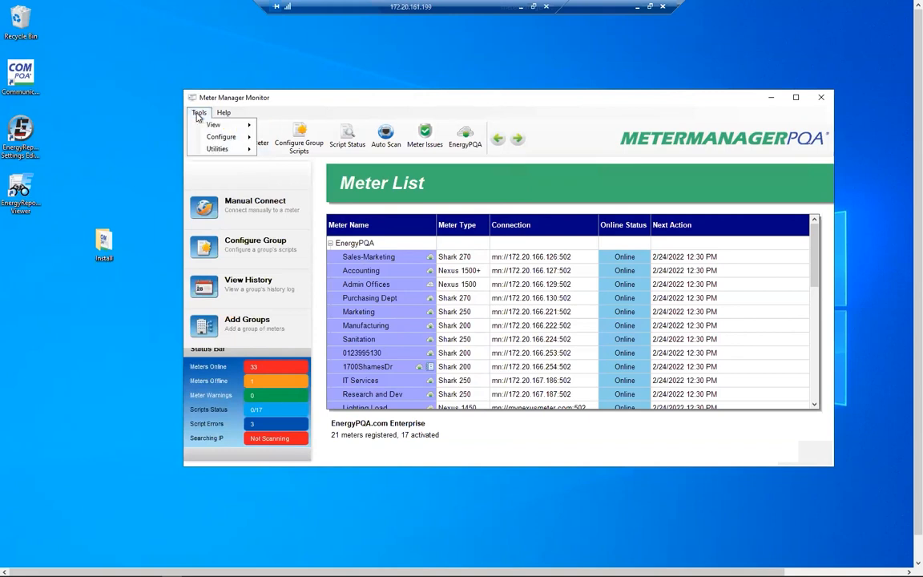
mouse_move(218, 137)
mouse_move(301, 138)
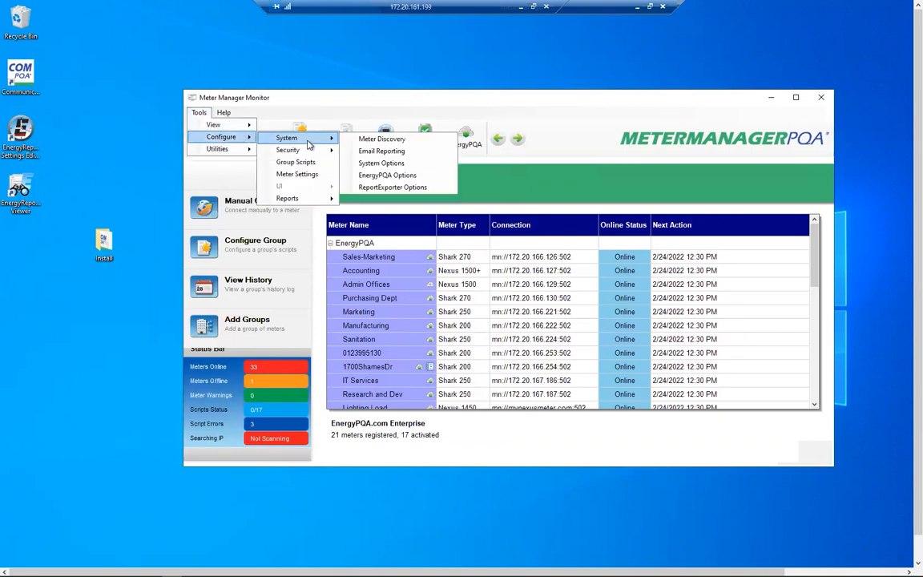
click(410, 163)
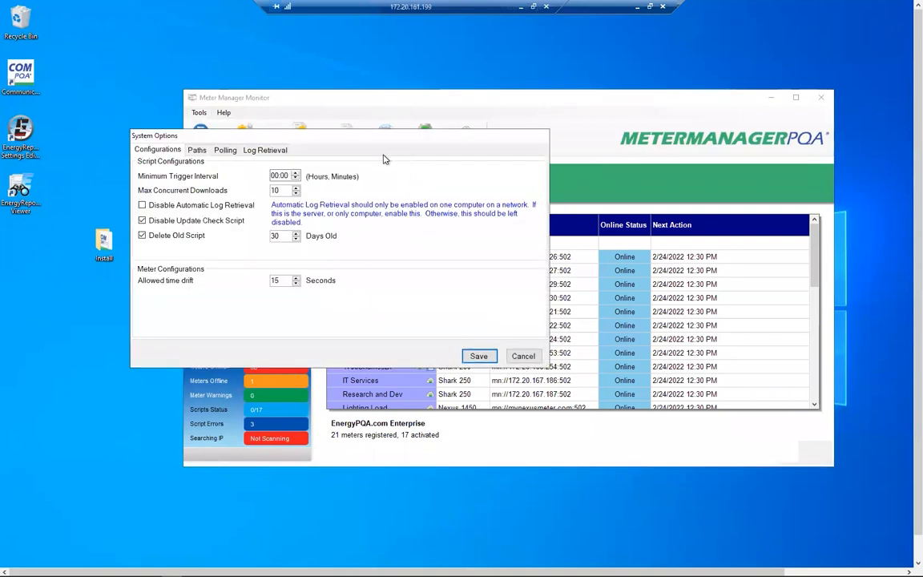
Step: Show the Polling tab, leaving Shark 100/Shark 50 software logging enabled
click(226, 151)
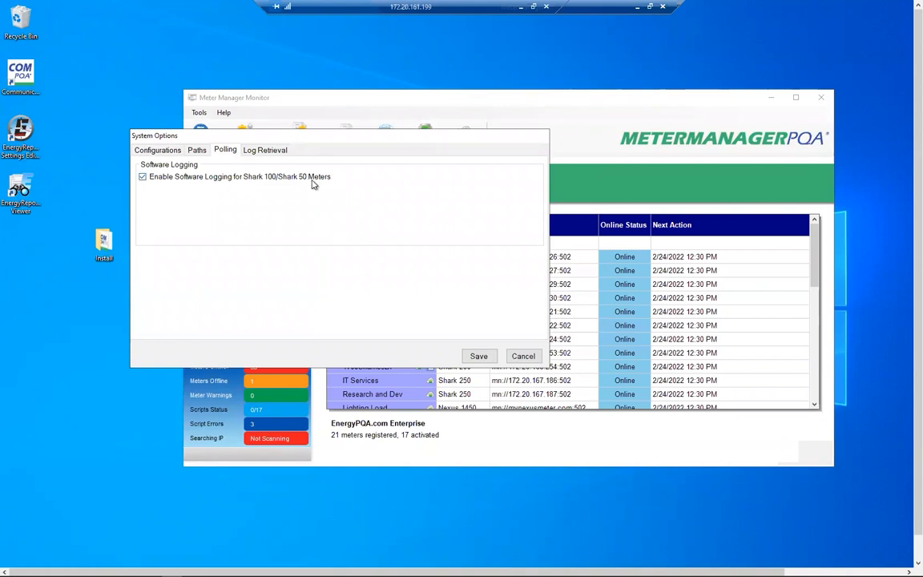
Step: Close System Options and scroll down the Meter List
click(522, 355)
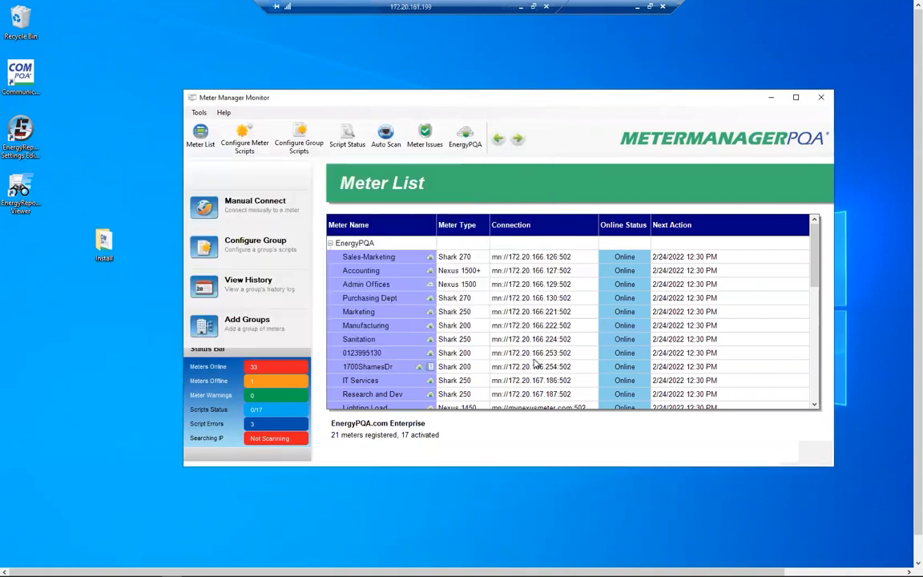
scroll(528, 345, down, 3)
scroll(527, 345, down, 1)
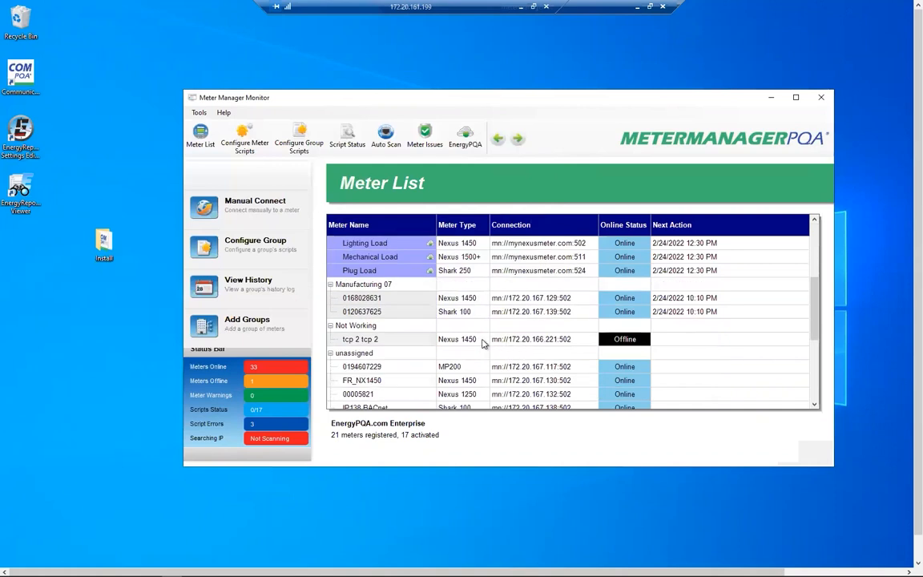
right_click(406, 312)
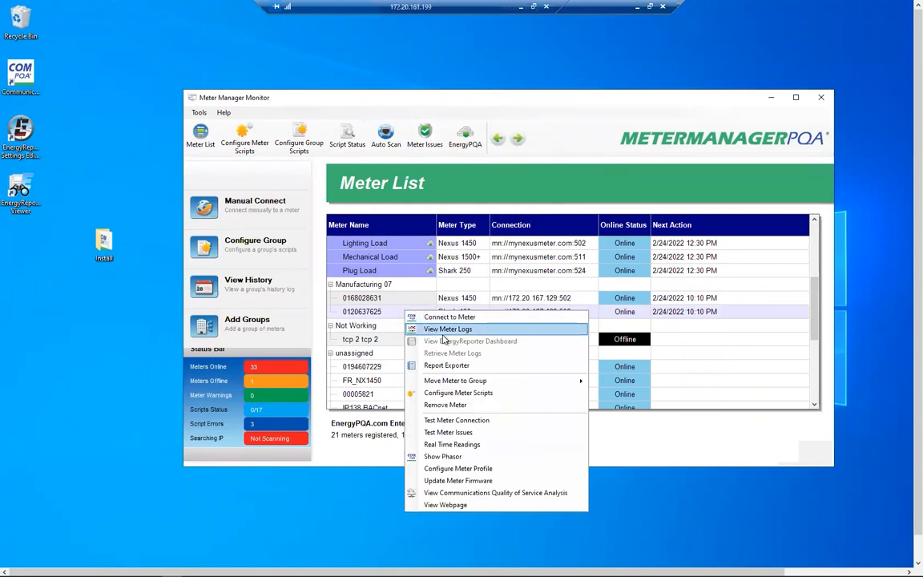
right_click(614, 313)
right_click(614, 313)
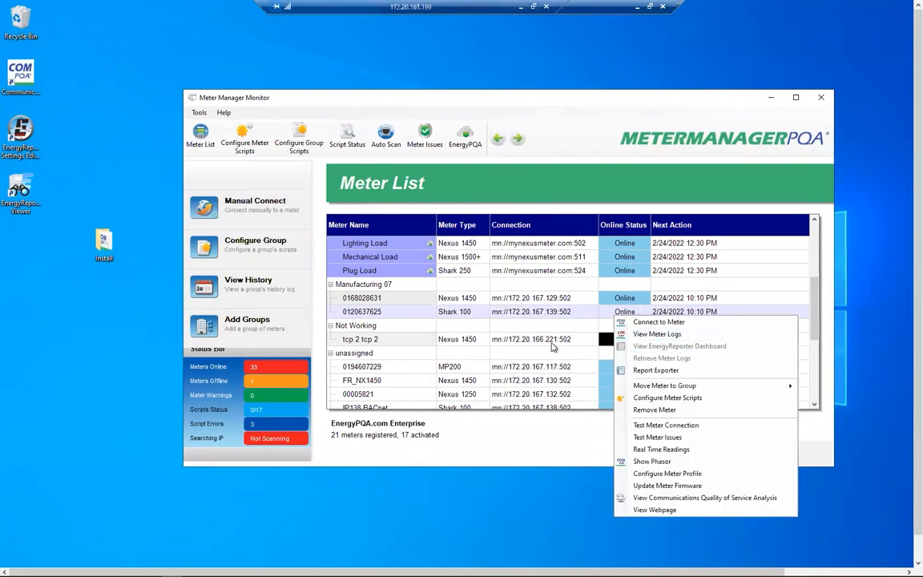
right_click(514, 339)
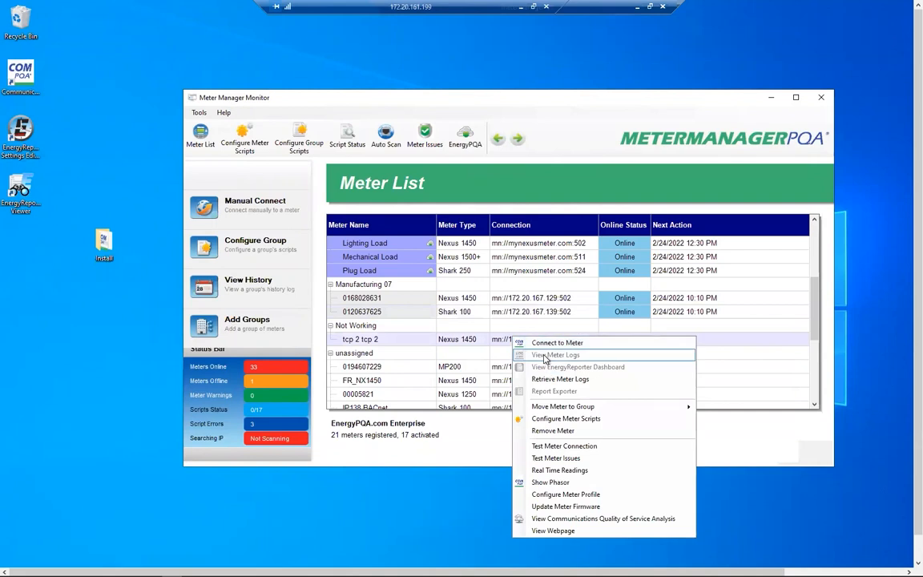
right_click(554, 312)
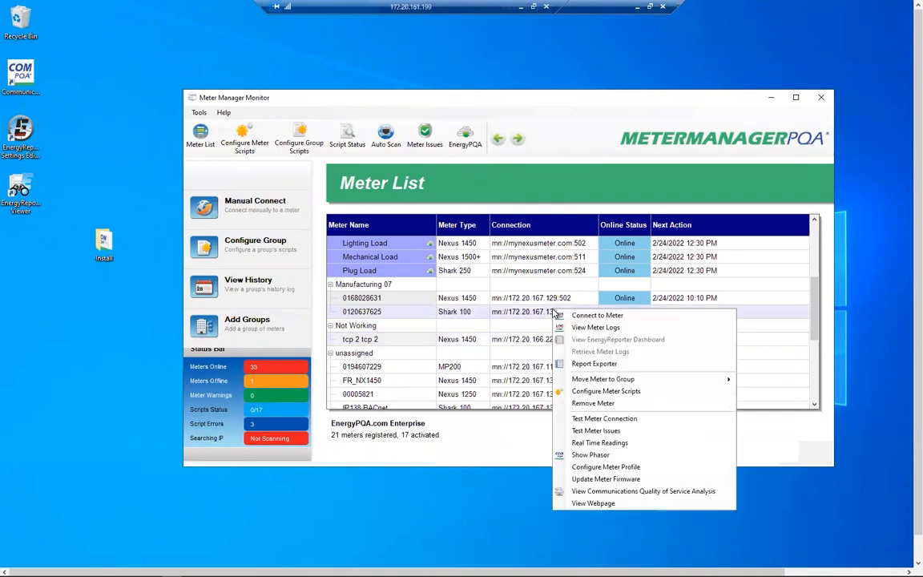
click(618, 329)
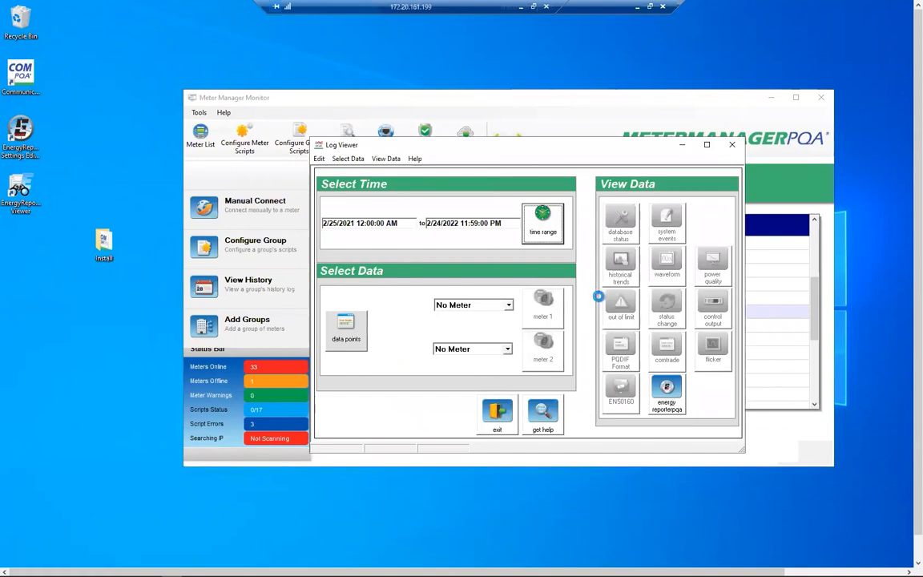
Step: Select Volts A-N, W-hours Received and W-hours in the Interval Received as data points and show snapshots
click(556, 299)
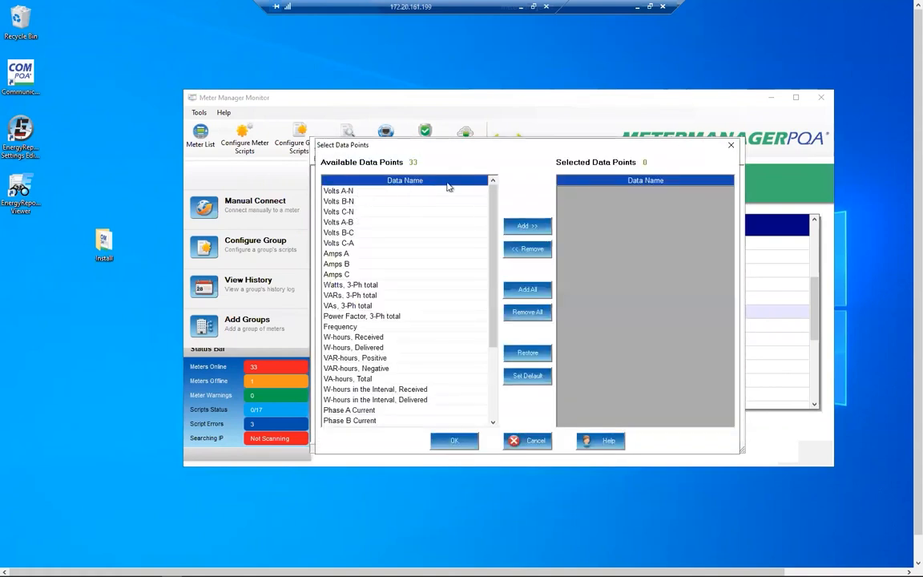
drag(520, 327, 524, 337)
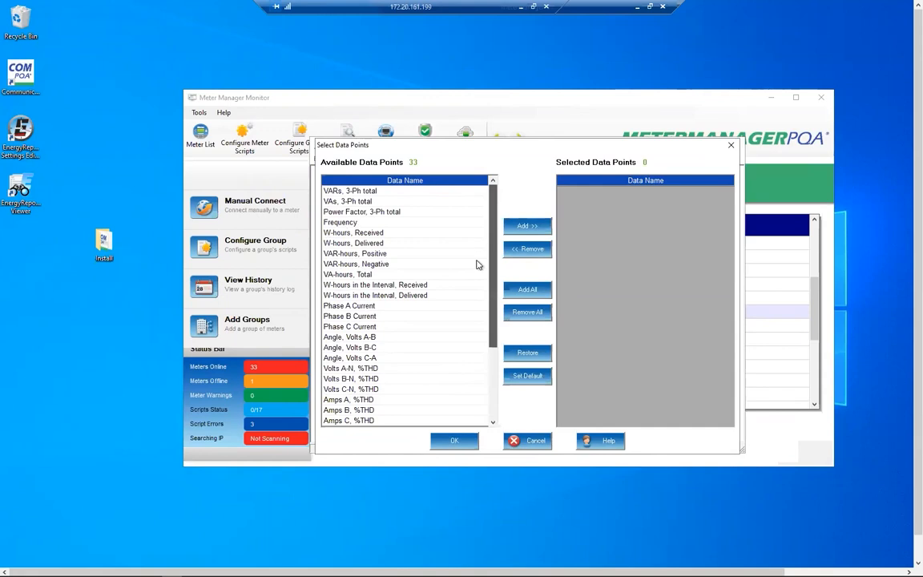
scroll(478, 264, up, 4)
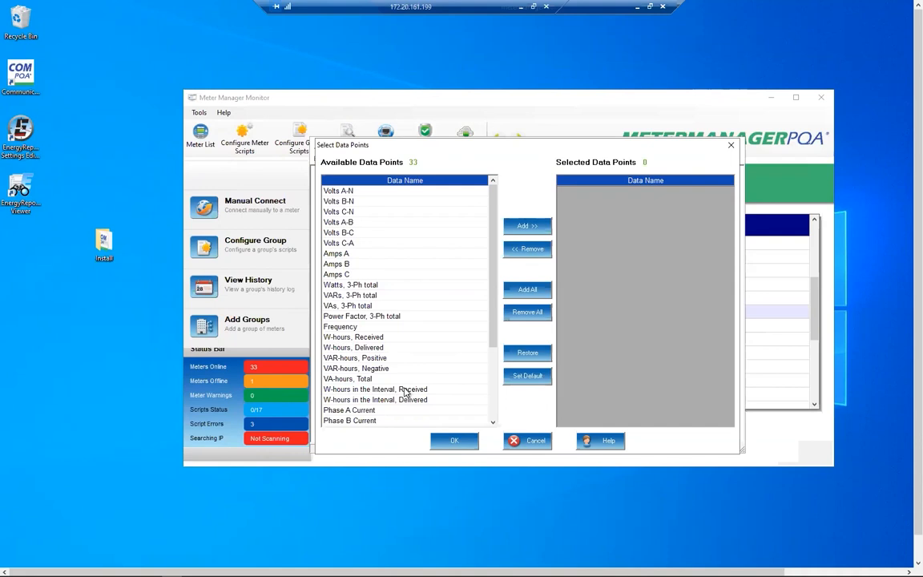
drag(412, 391, 629, 298)
drag(379, 191, 609, 240)
drag(357, 326, 654, 317)
click(455, 440)
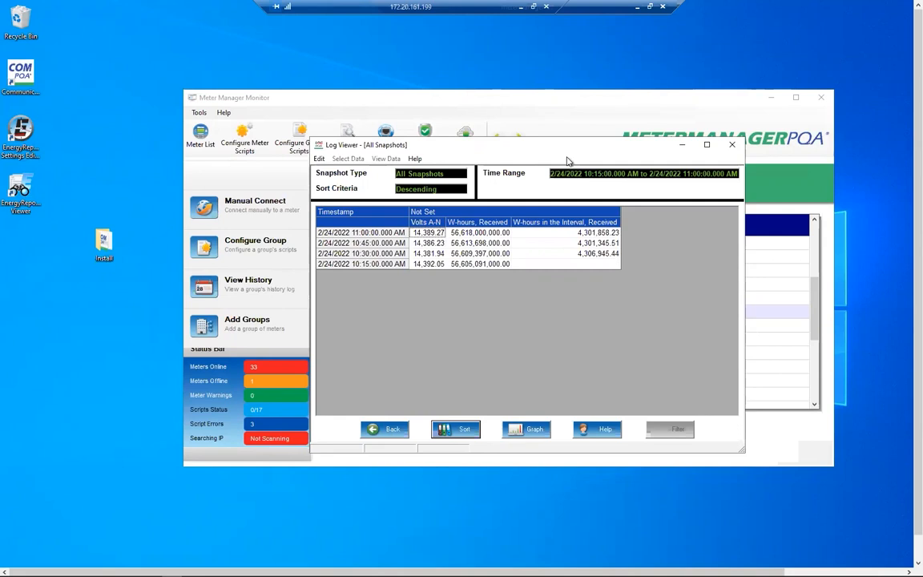
Step: Inspect the interval and W-hours Received snapshot readings, then go Back and close the Log Viewer
drag(579, 234, 575, 256)
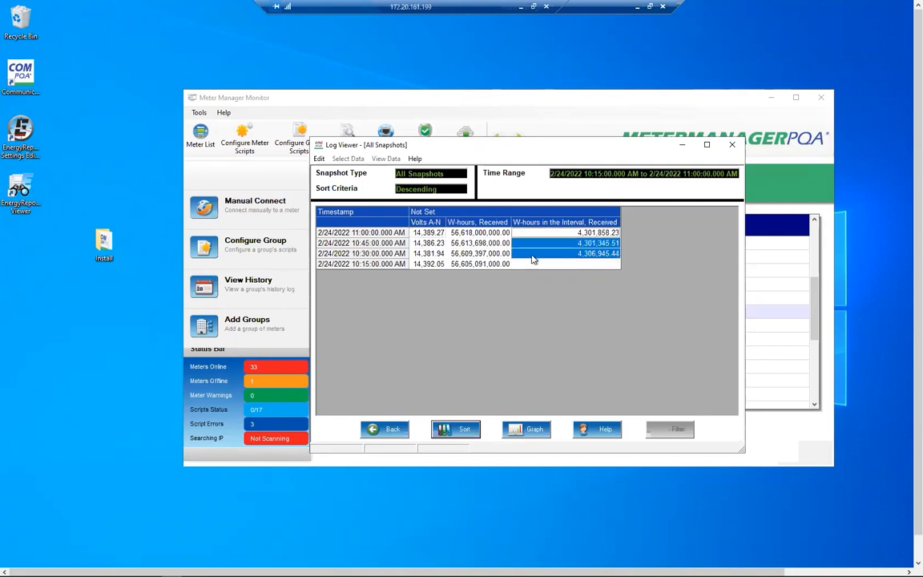
click(478, 263)
drag(478, 264, 496, 234)
click(496, 252)
click(570, 254)
click(528, 244)
click(383, 430)
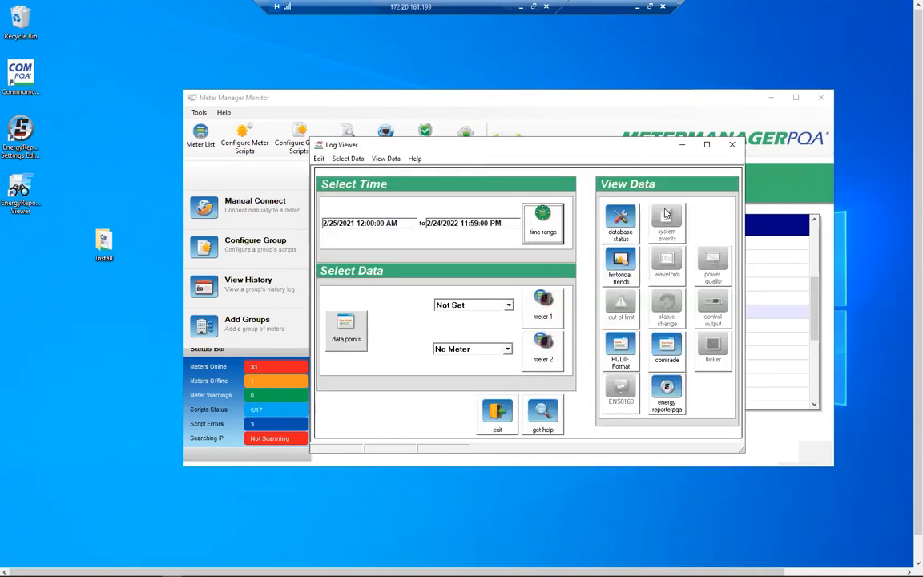
click(733, 144)
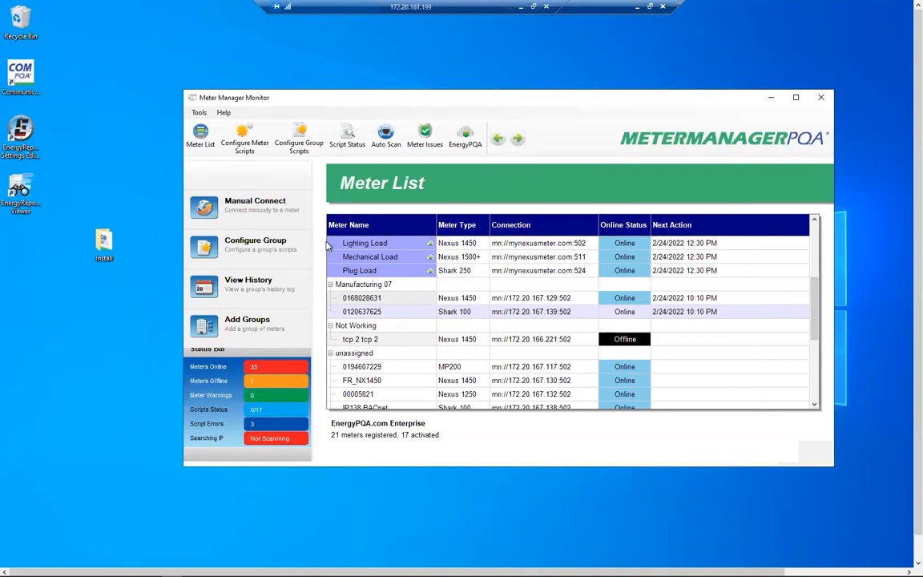
Step: Open System Options again via Tools > Configure > System
click(199, 112)
mouse_move(225, 141)
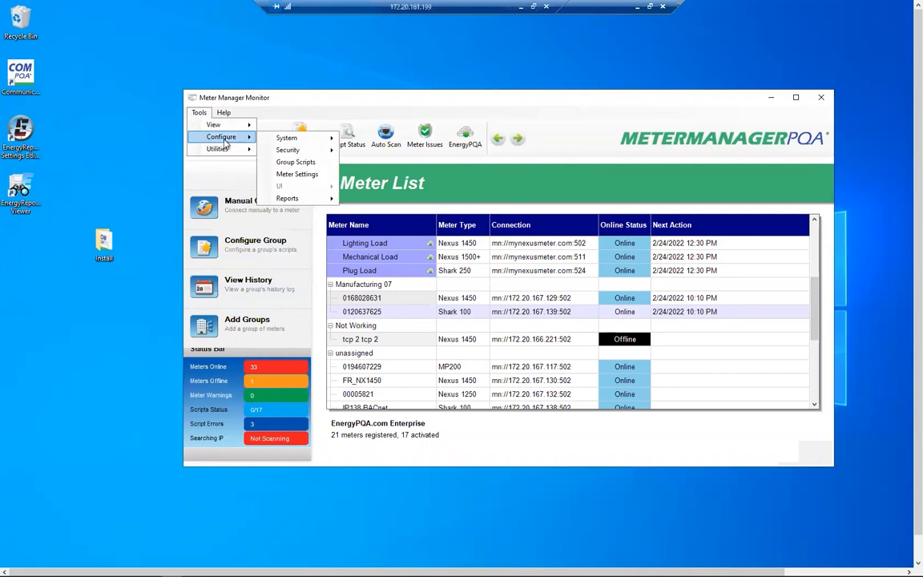
mouse_move(305, 139)
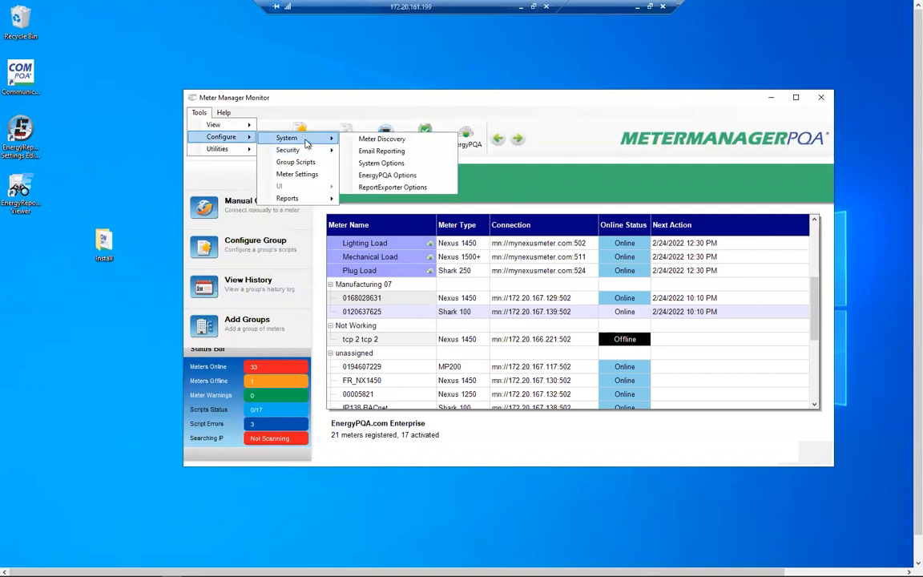
click(396, 164)
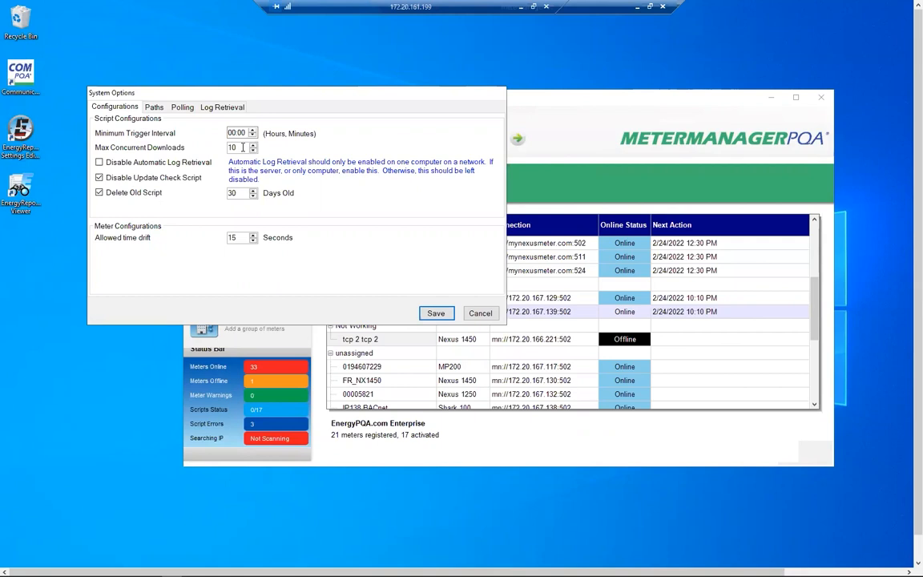
Step: Re-enter the Max Concurrent Downloads value so it reads 10
double_click(243, 148)
text(9)
text(4)
scroll(242, 148, up, 3)
Step: Review the Log Retrieval tab options, then move to the Paths tab
click(228, 109)
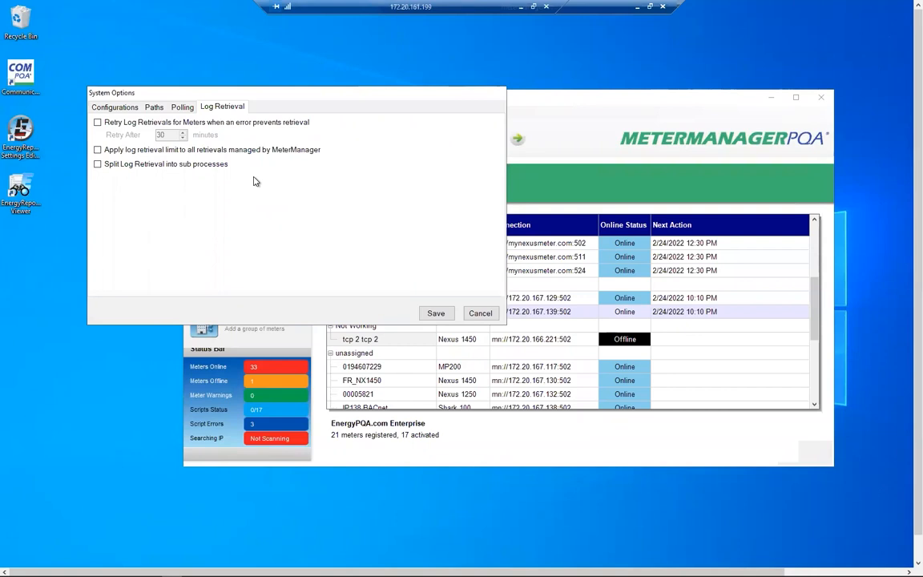
click(155, 107)
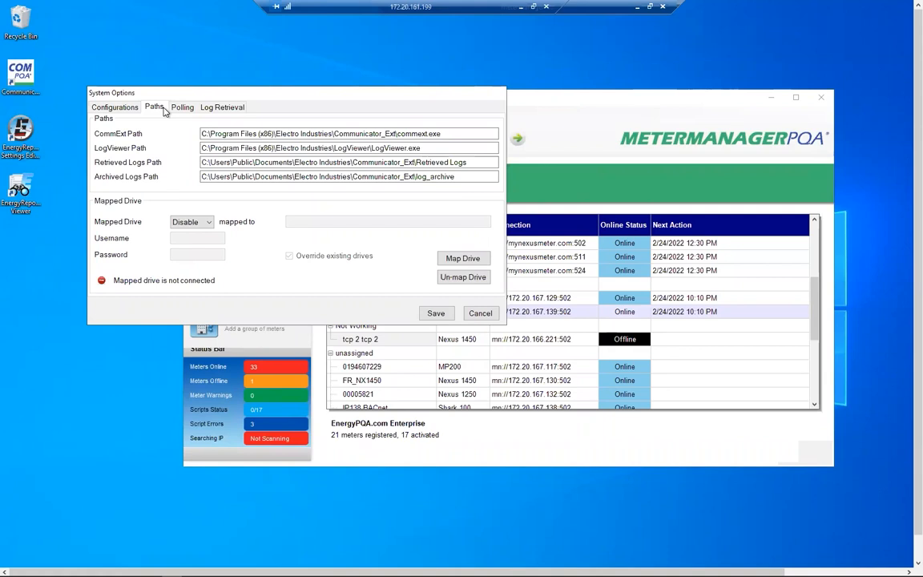
Step: Set the Retrieved Logs Path to D:\Retrieved and check available Mapped Drive letters
drag(467, 162, 77, 204)
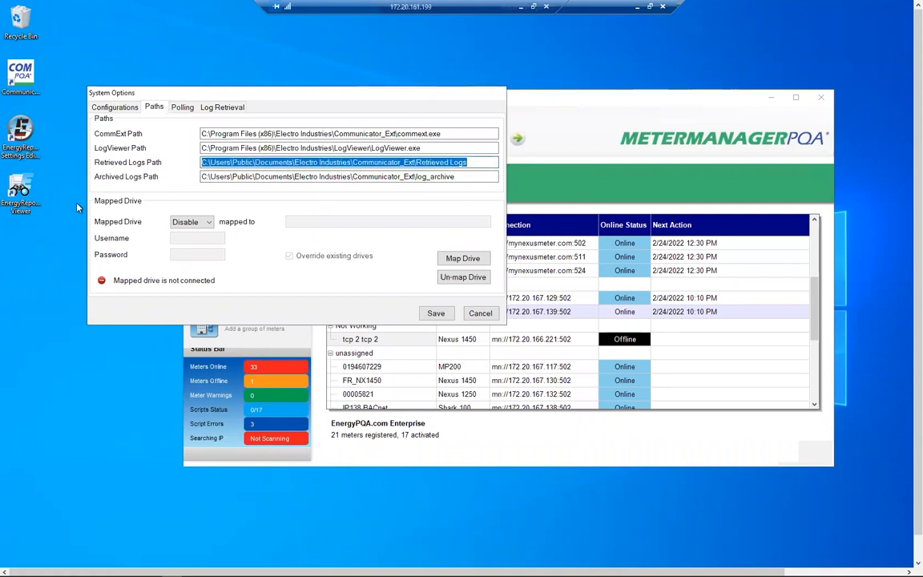
text(D:\)
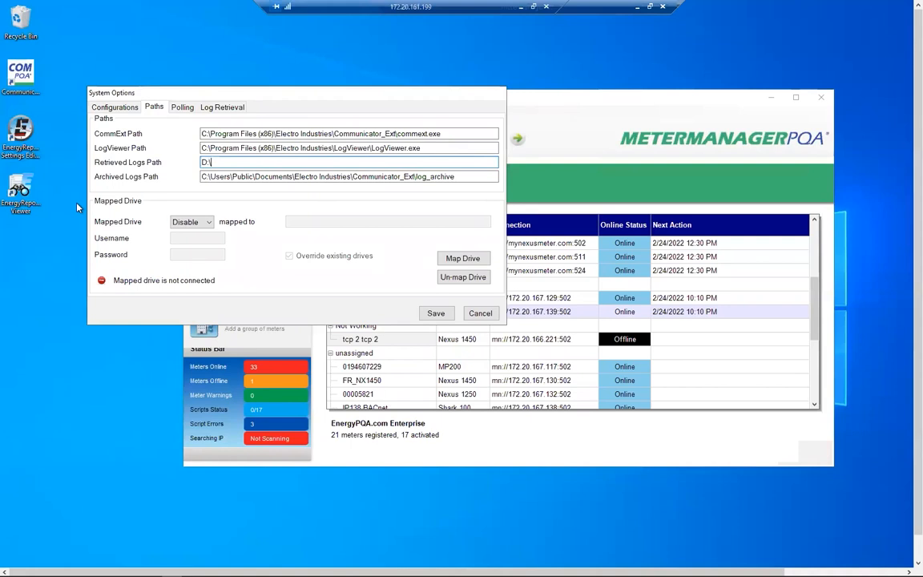
text(Retrieved)
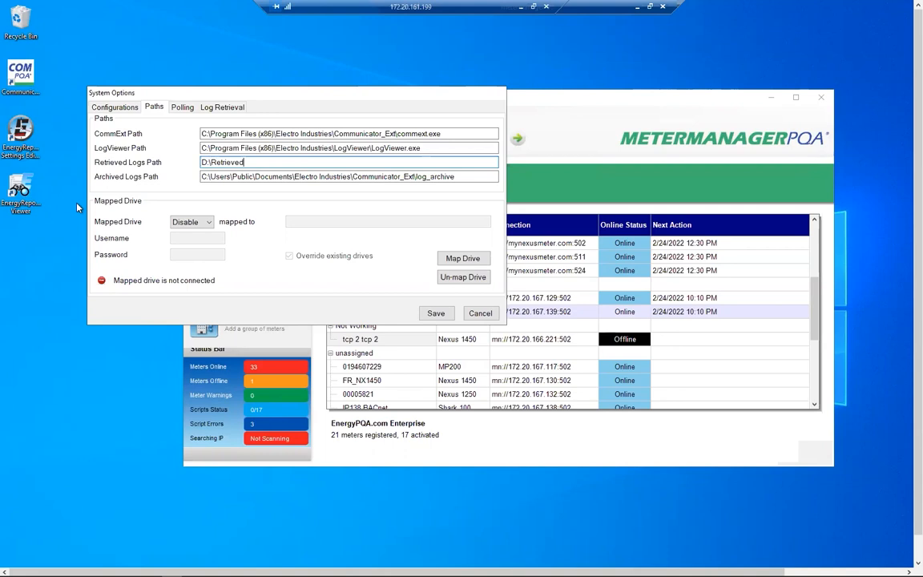
click(209, 224)
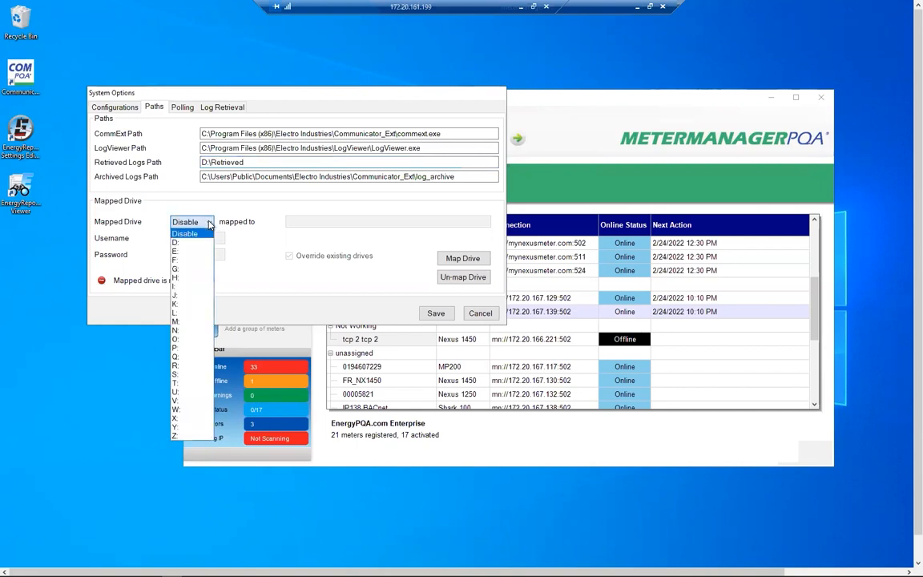
Step: Map drive M: to \\somepath\retreived and move through the username and password fields
click(189, 322)
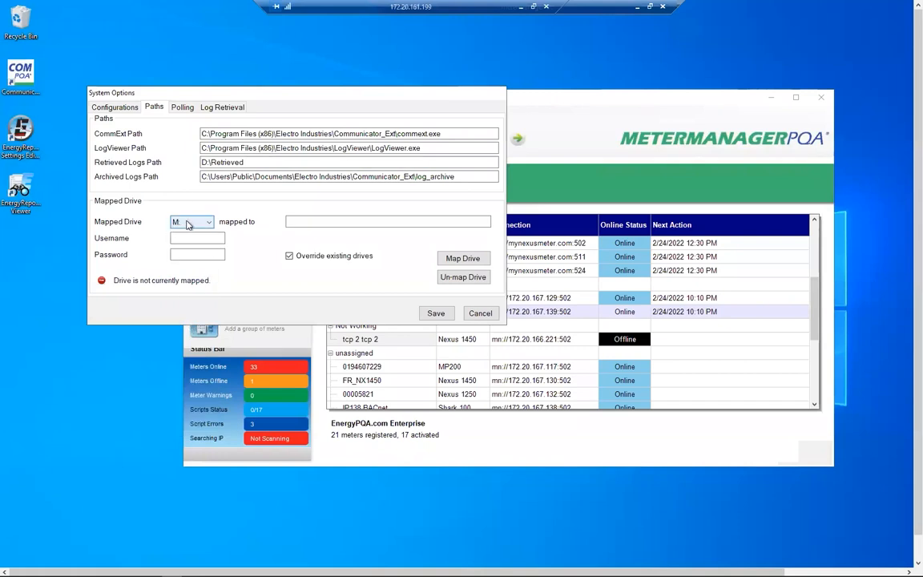
click(293, 222)
text(\\somepath)
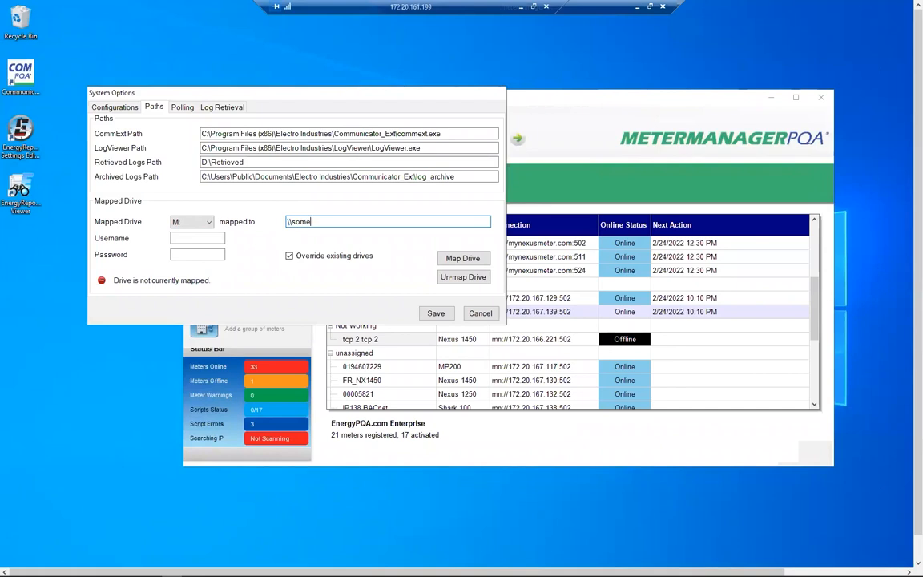
text(etreived)
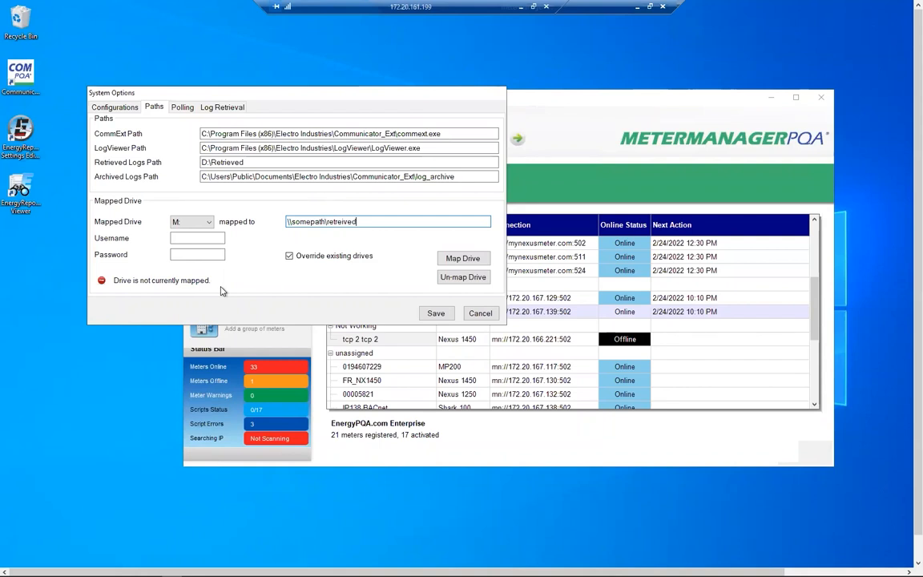
click(223, 238)
key(Tab)
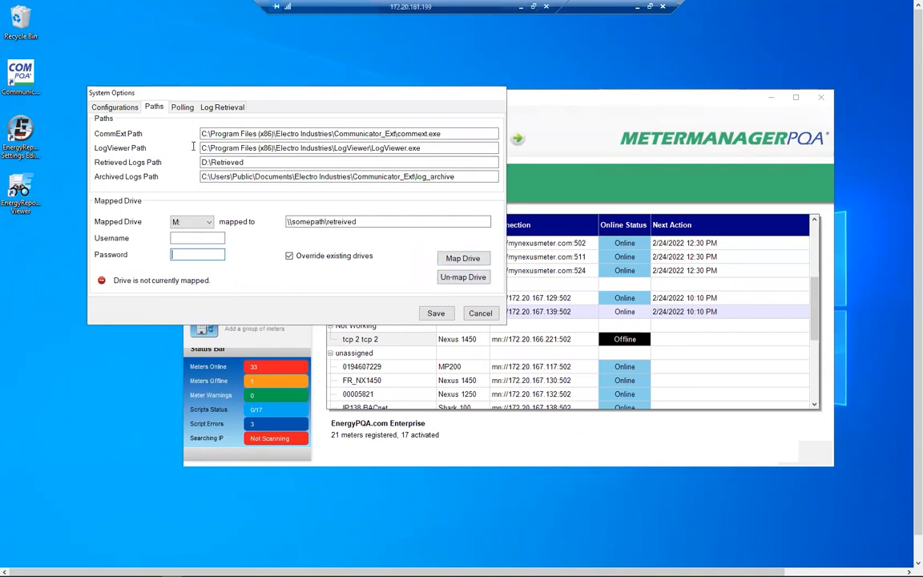
click(114, 108)
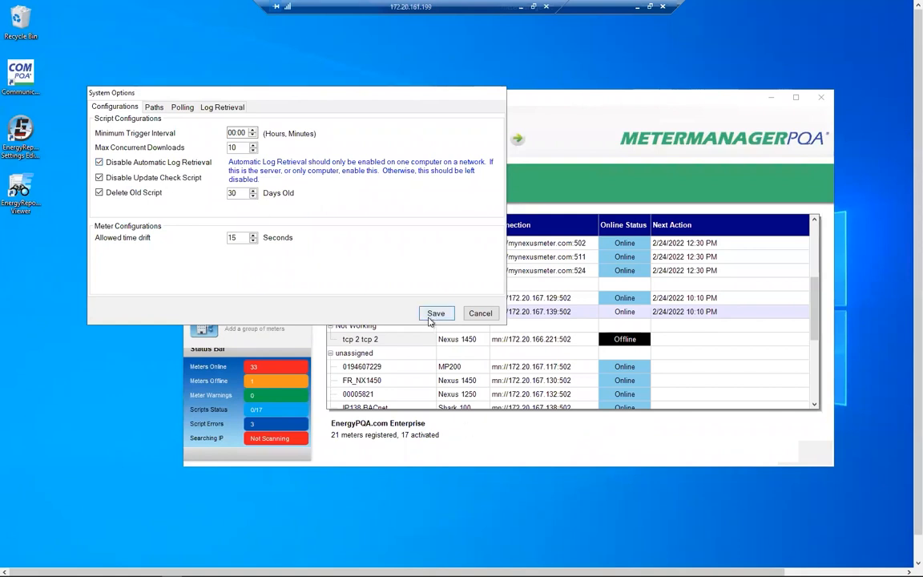
Step: Uncheck 'Disable Automatic Log Retrieval' in the Configurations settings so logs are retrieved automatically
click(100, 163)
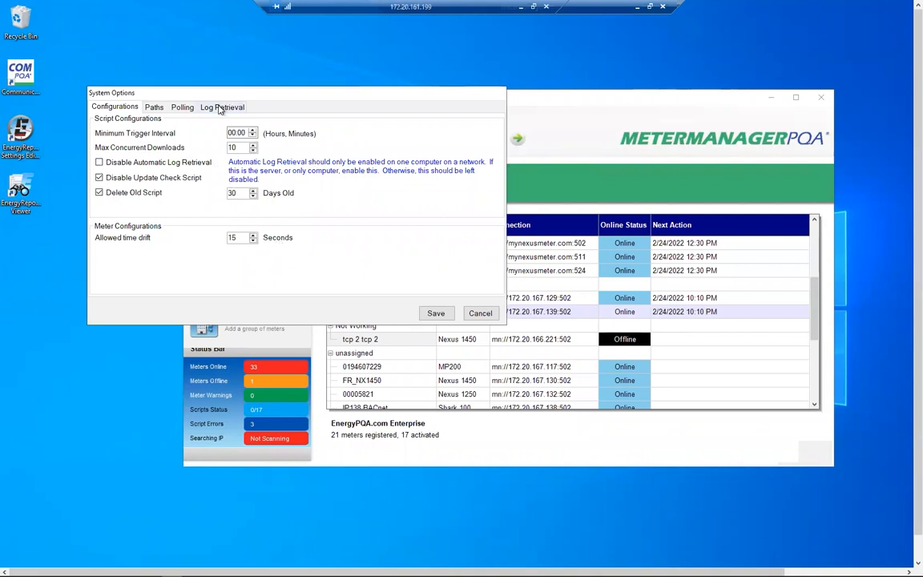
Step: Switch to the Log Retrieval options covering retry, limit and sub-process splitting settings
click(219, 110)
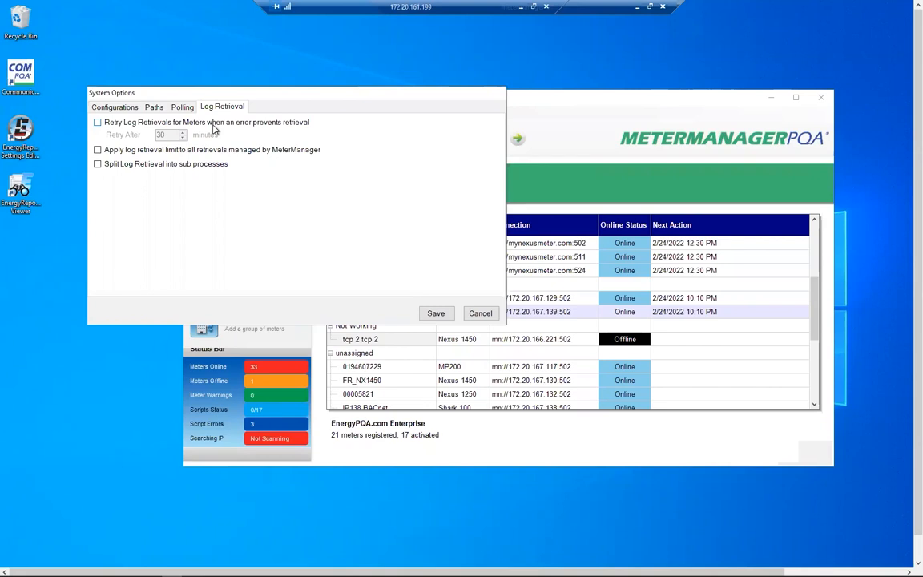
Step: Enable retrying meter log retrievals that fail with an error, keeping Retry After at 30 minutes
click(213, 126)
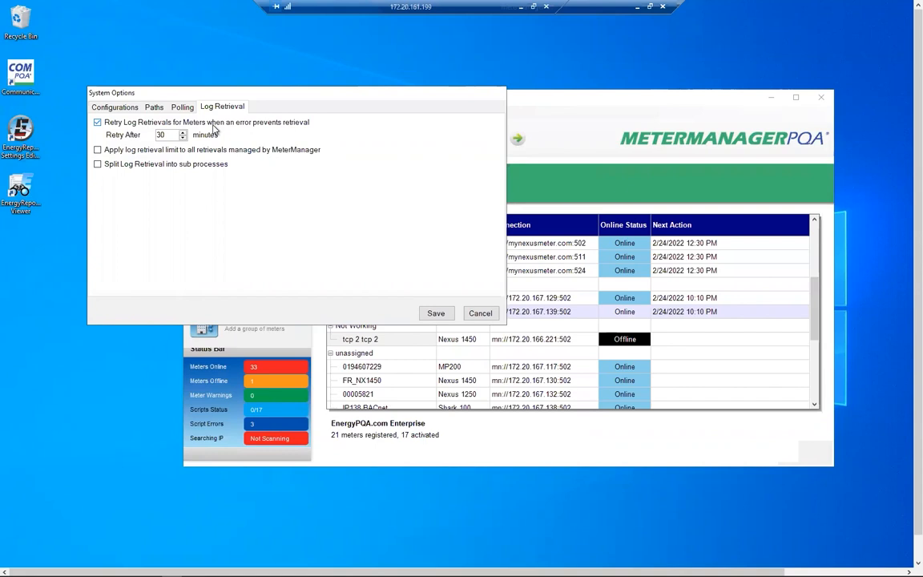
Step: Cancel the System Options dialog to get back to the Meter List of 21 meters
click(480, 314)
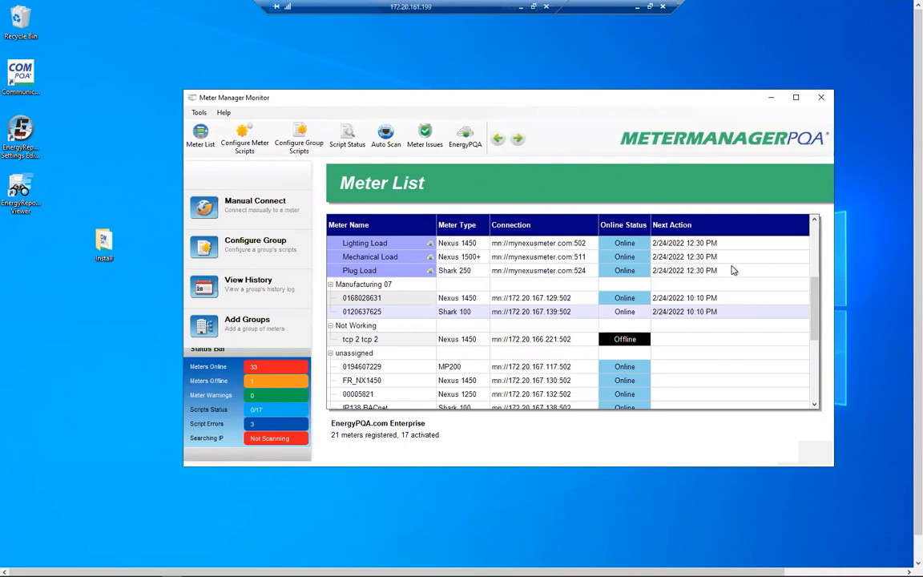
Step: Bring up the context menu for the 1700ShamesDr Shark 200 meter at the top of the Meter List
scroll(461, 317, up, 4)
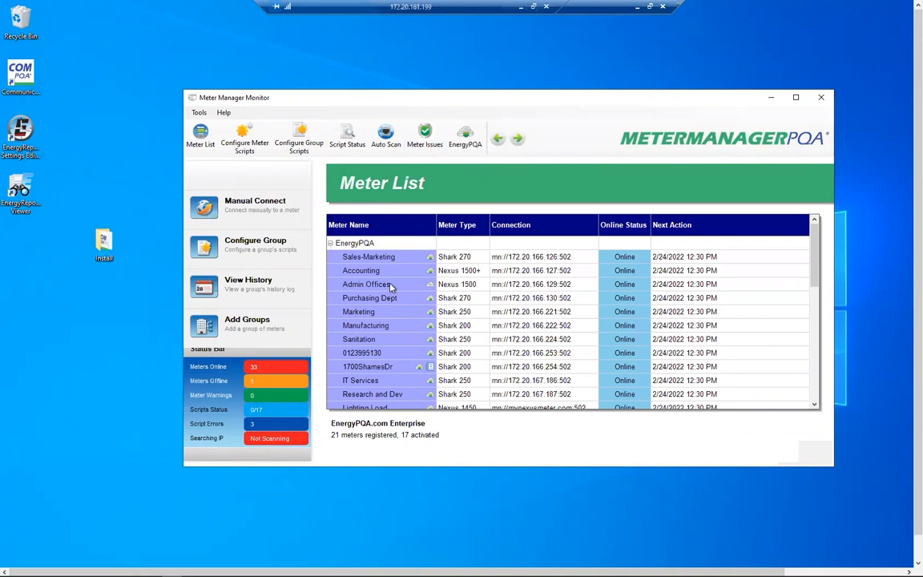
right_click(360, 367)
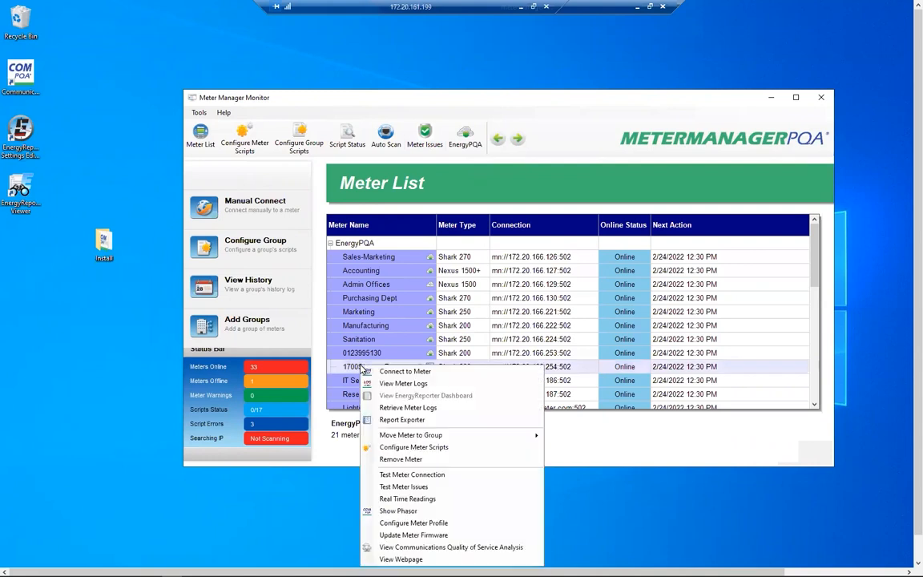
click(405, 487)
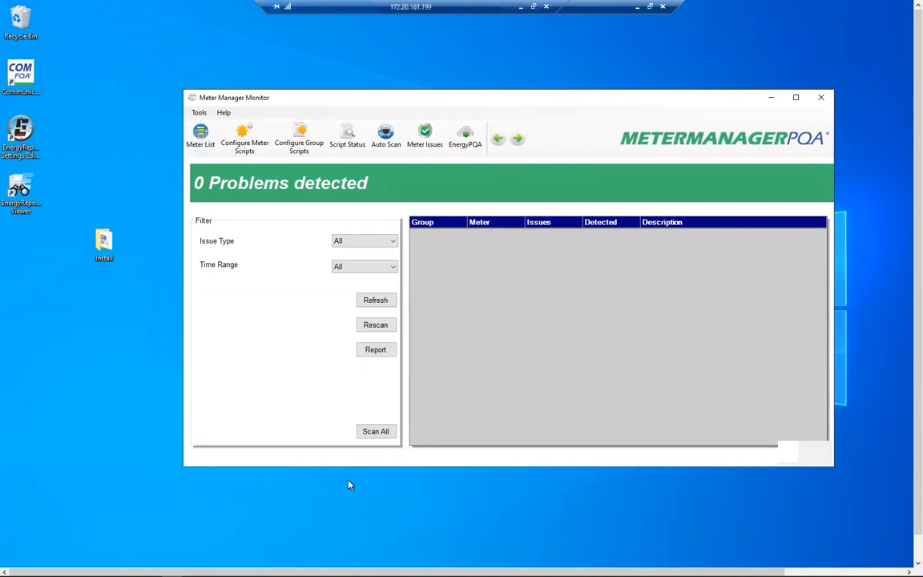
click(367, 430)
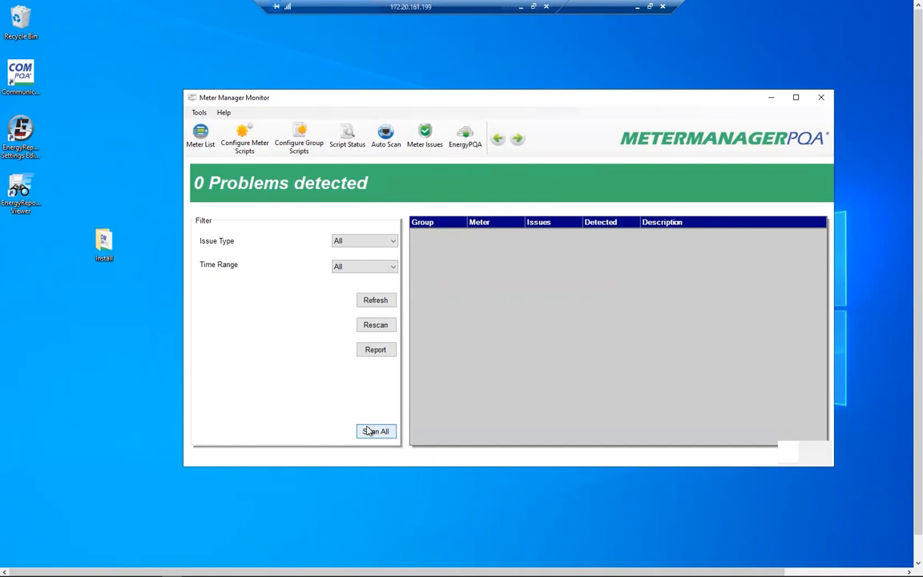
click(201, 138)
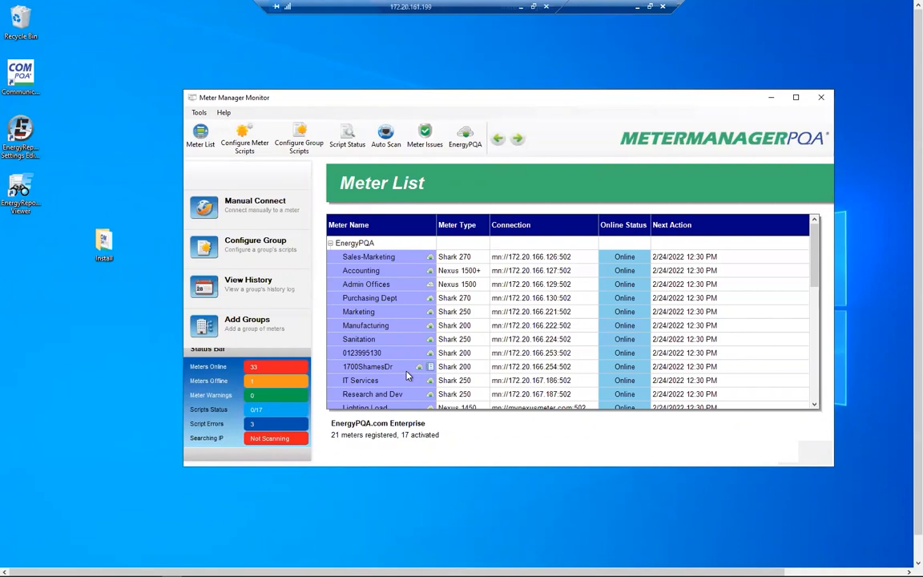
Step: Go from the Meter Issues list to Script Status, where Retrieve Logs shows as Not Enabled
click(412, 152)
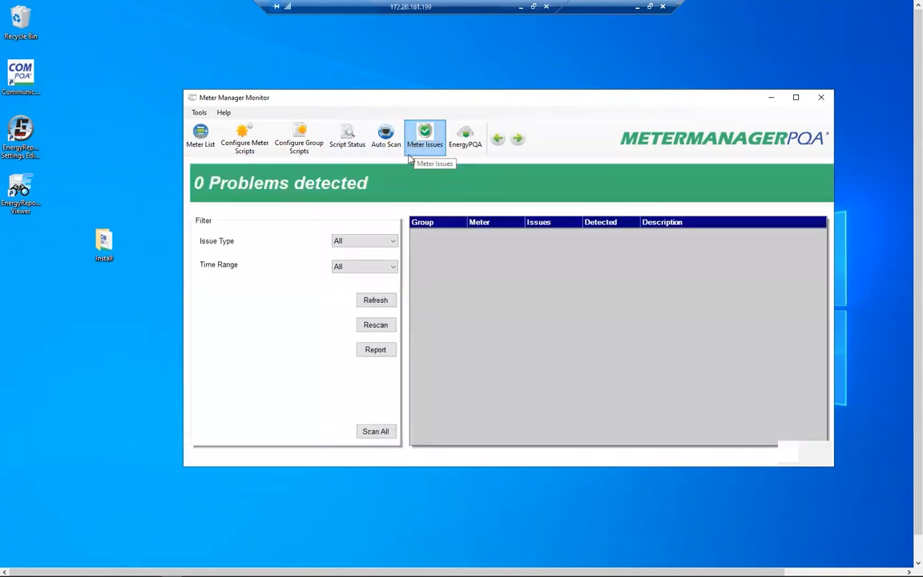
right_click(445, 261)
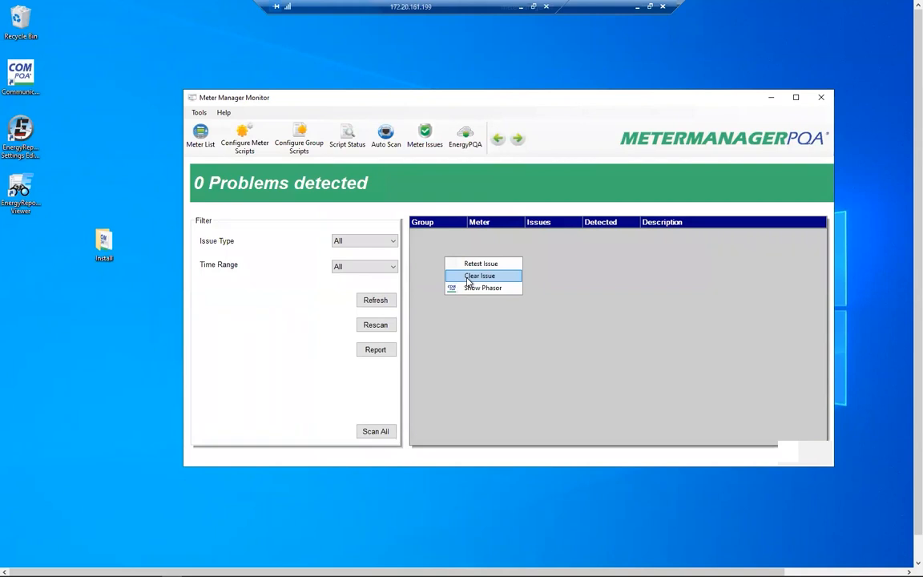
click(585, 280)
click(337, 136)
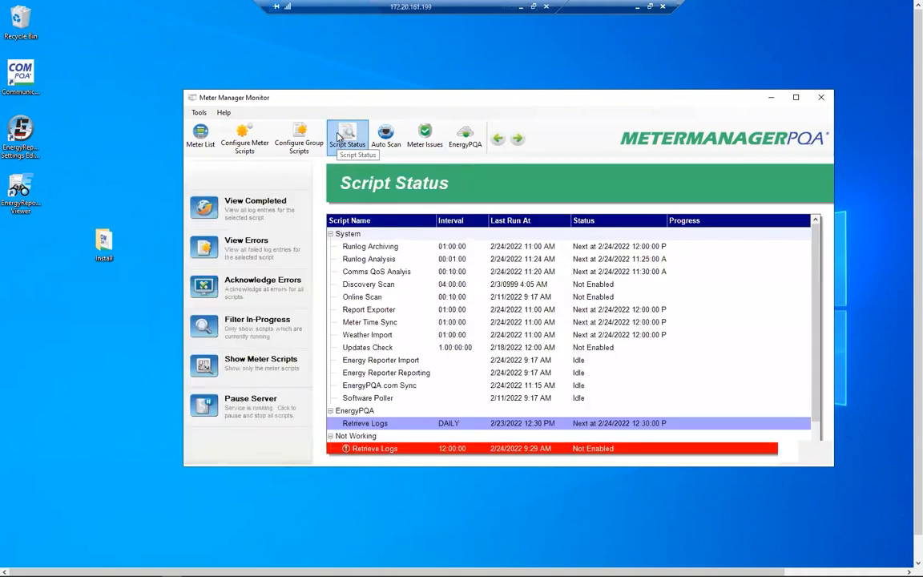
click(402, 323)
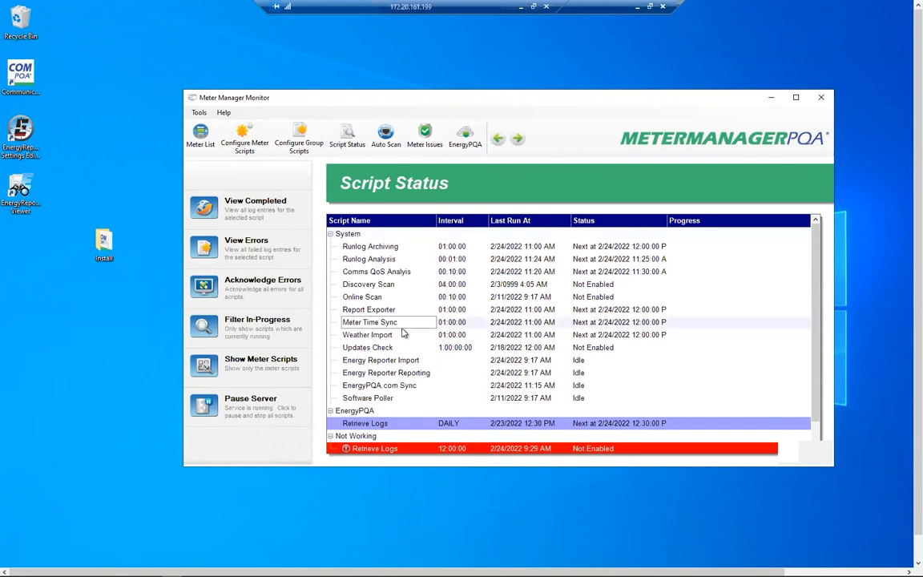
scroll(406, 333, down, 1)
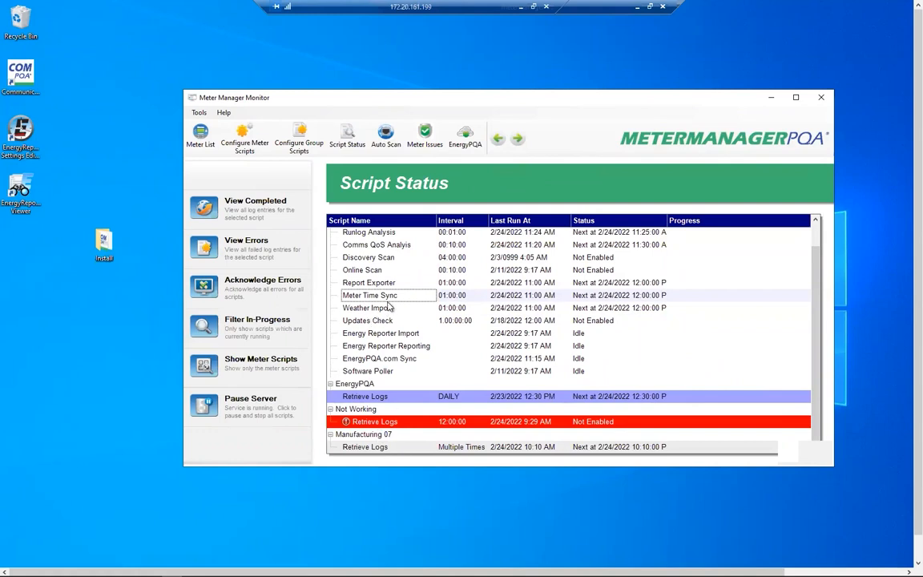
scroll(391, 300, up, 1)
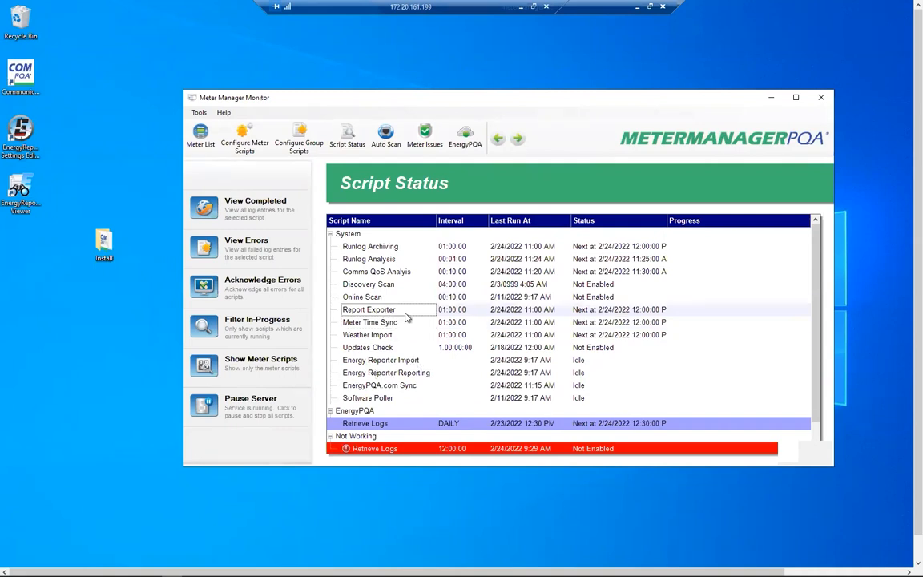
Step: Open Report Exporter's 145-run script logs and view the 11:00 AM run's raw events warning
double_click(547, 314)
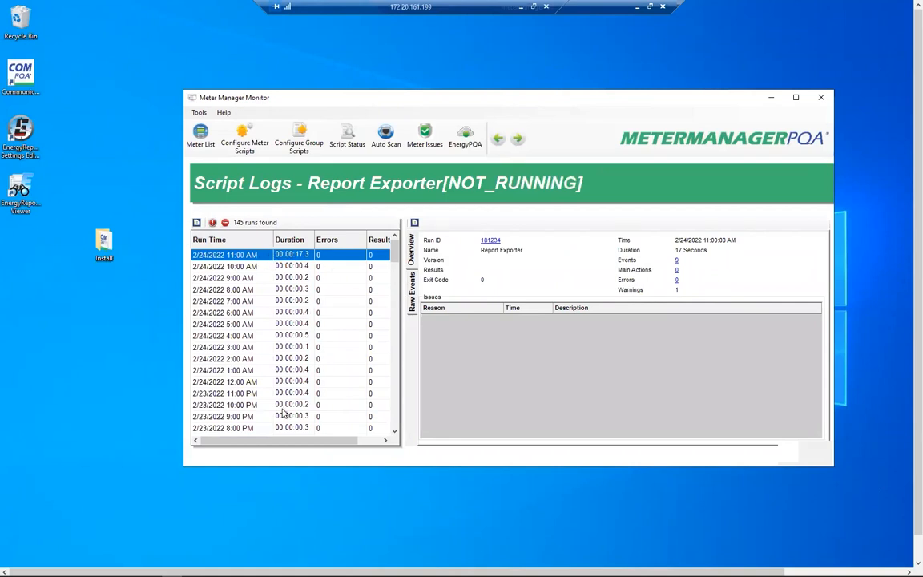
click(412, 293)
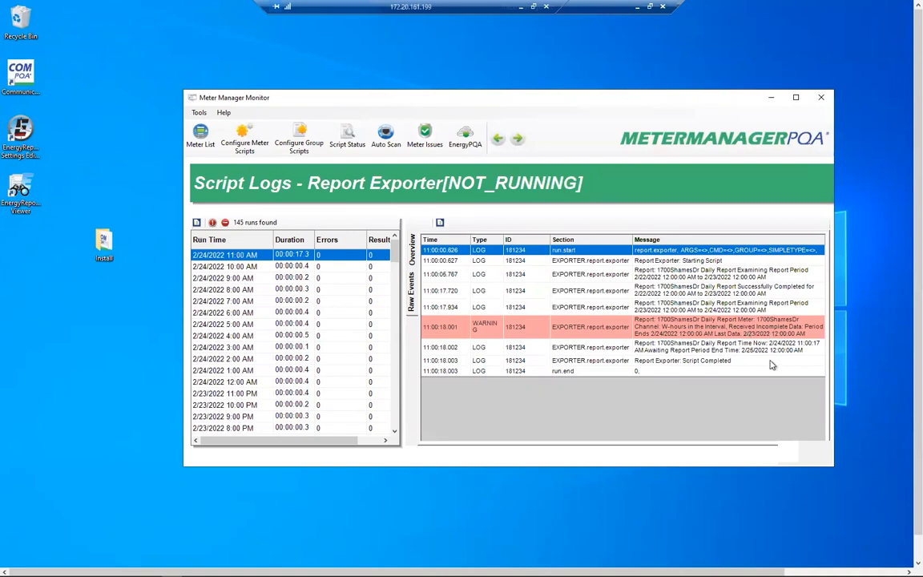
Step: Show all scripts in Script Status and select the EnergyPQA group's Retrieve Logs script
click(347, 142)
click(410, 378)
scroll(409, 381, down, 1)
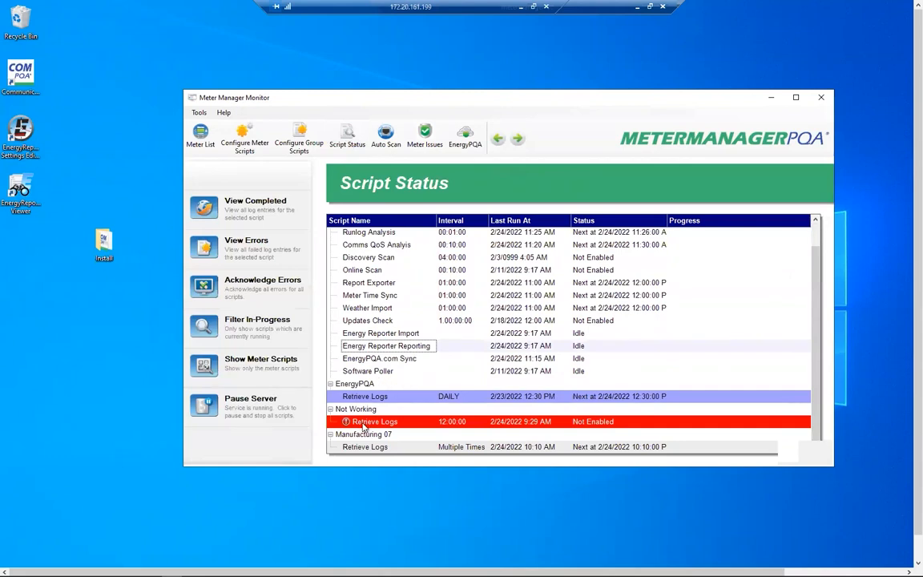
click(361, 384)
click(376, 398)
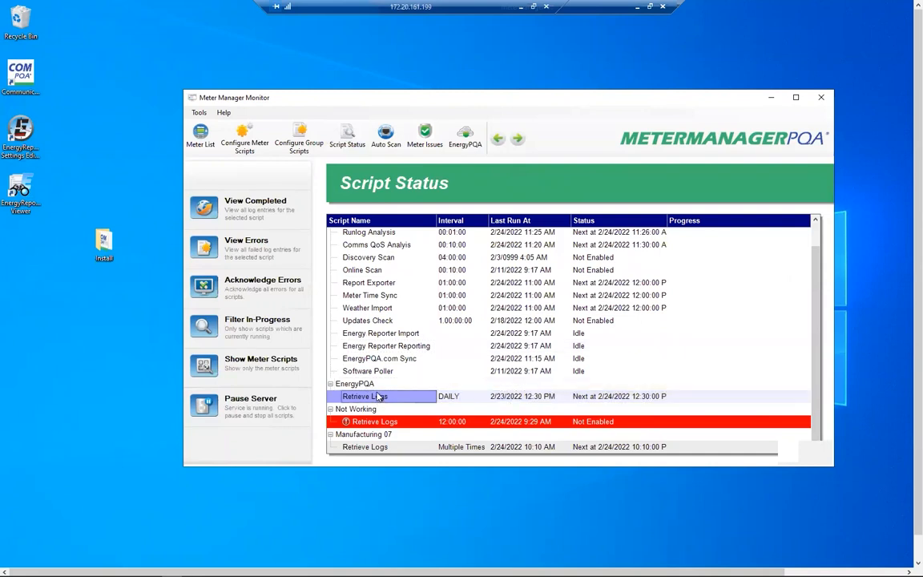
double_click(378, 398)
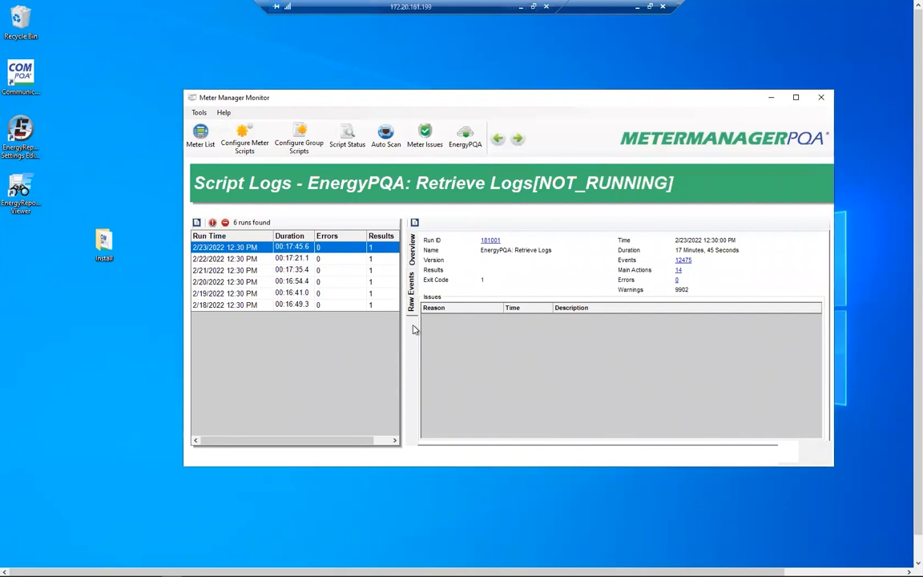
click(412, 294)
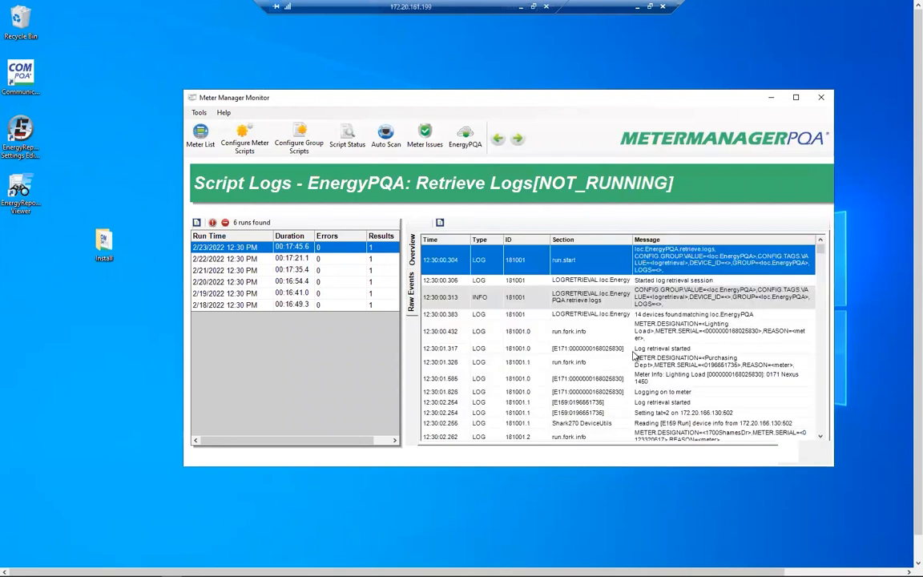
click(634, 351)
scroll(634, 355, down, 1)
scroll(629, 356, down, 5)
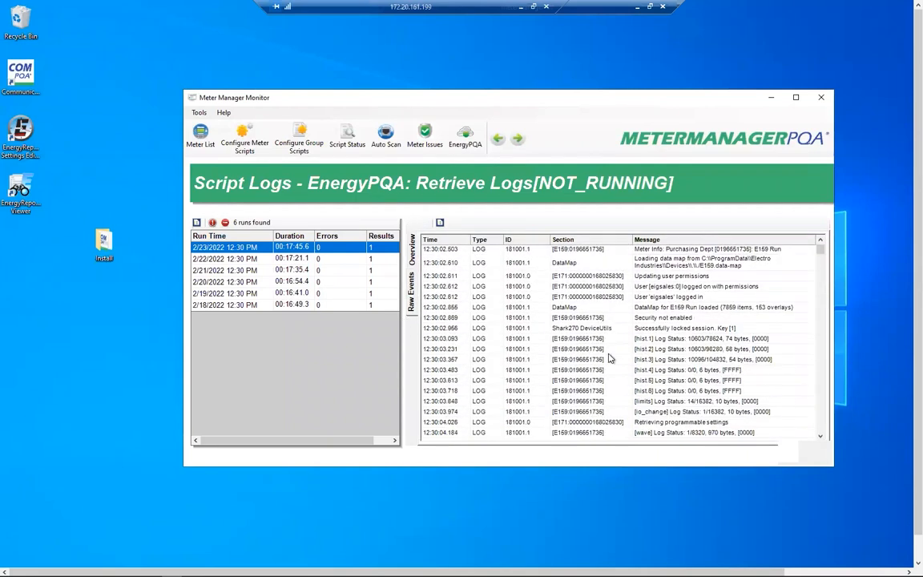
scroll(609, 356, down, 15)
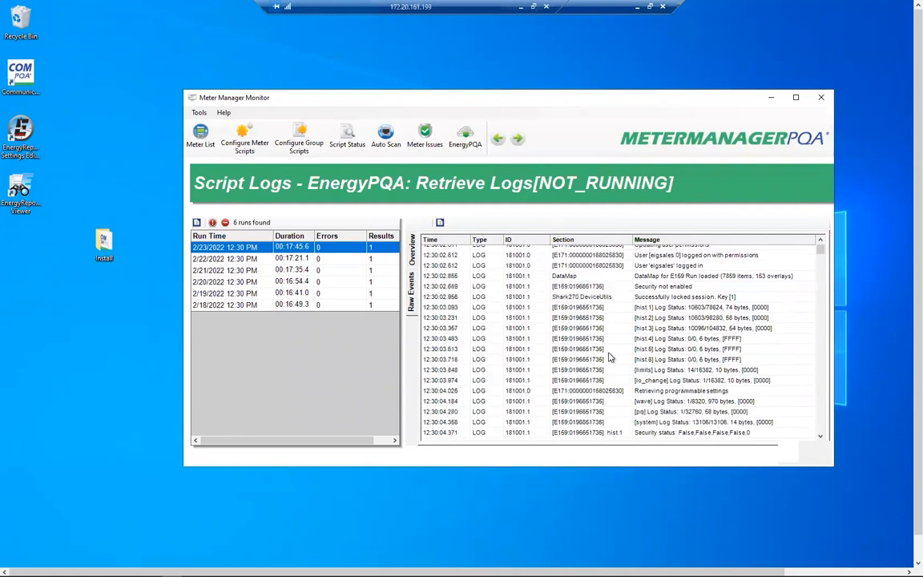
scroll(606, 349, down, 12)
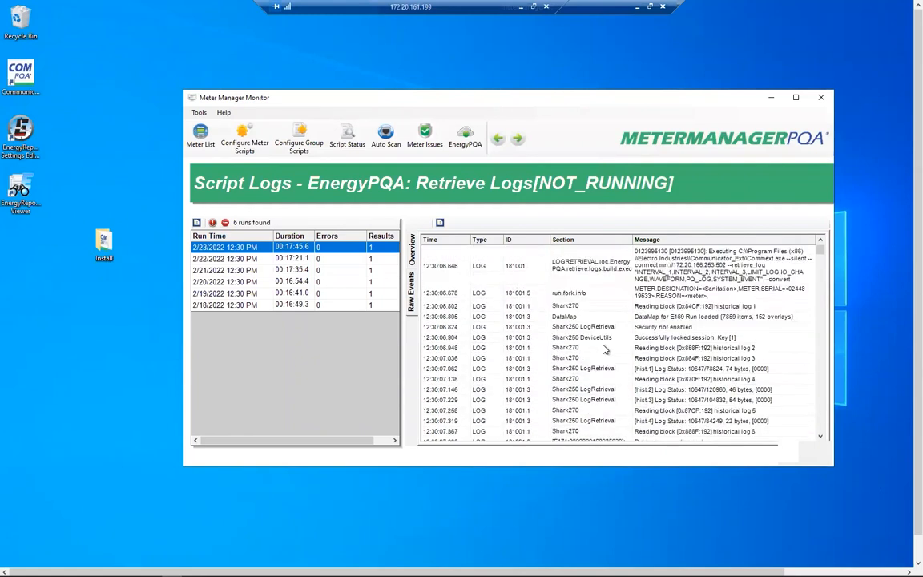
scroll(606, 350, down, 15)
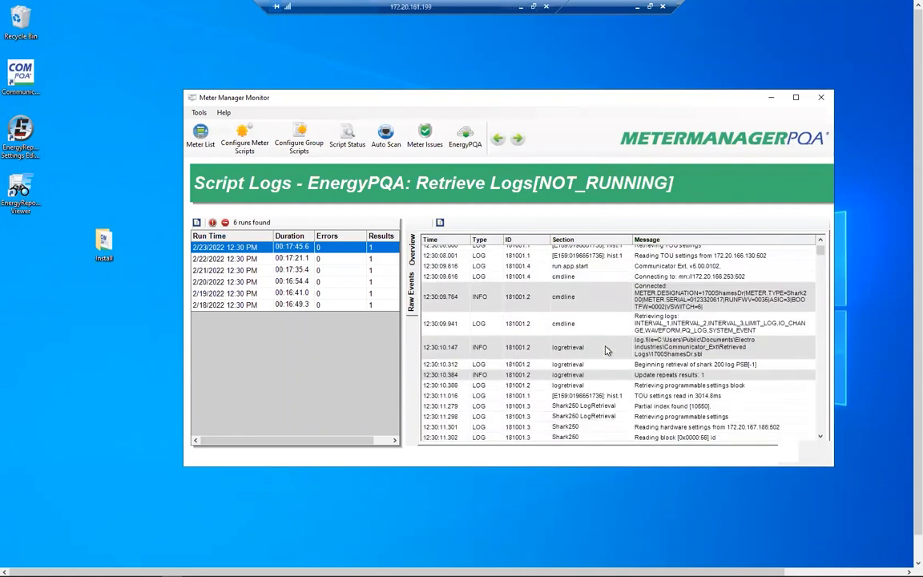
scroll(606, 351, down, 12)
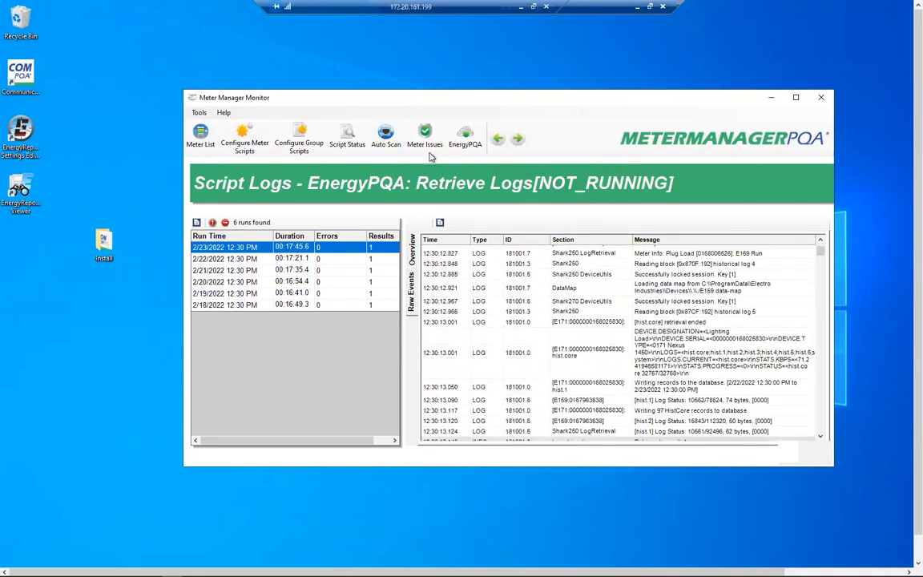
click(347, 138)
click(404, 422)
scroll(383, 433, down, 1)
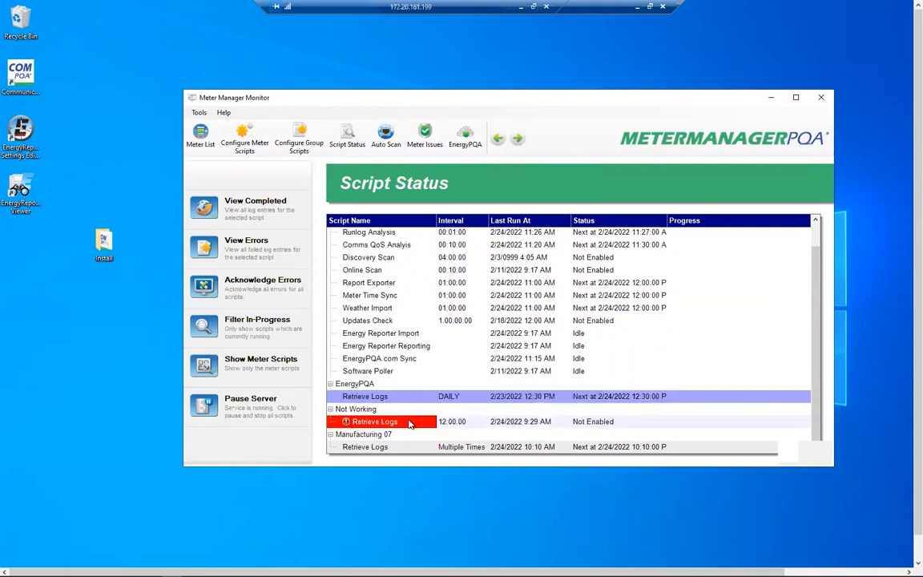
Step: Show the Not Working Retrieve Logs raw events down to the 'hist.core log type not supported' error
double_click(405, 425)
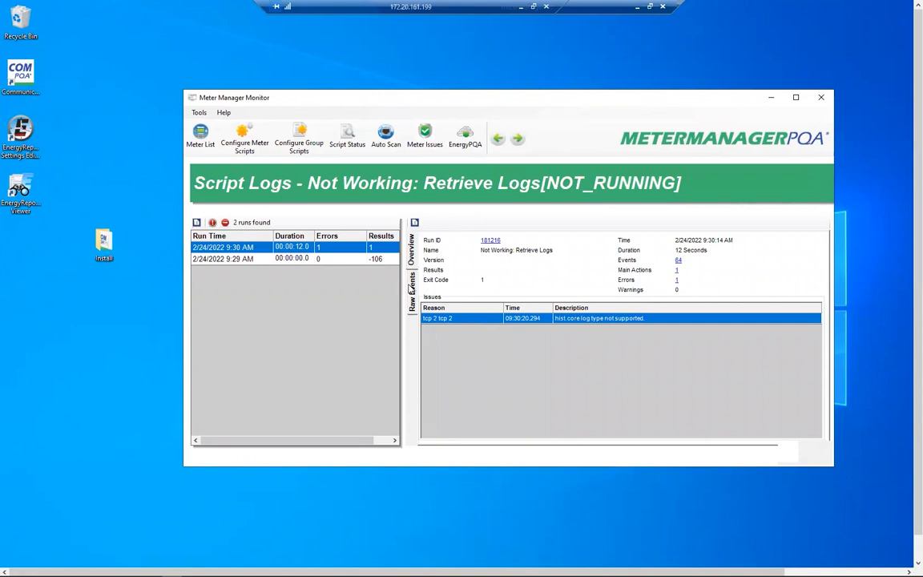
click(412, 287)
scroll(695, 383, down, 5)
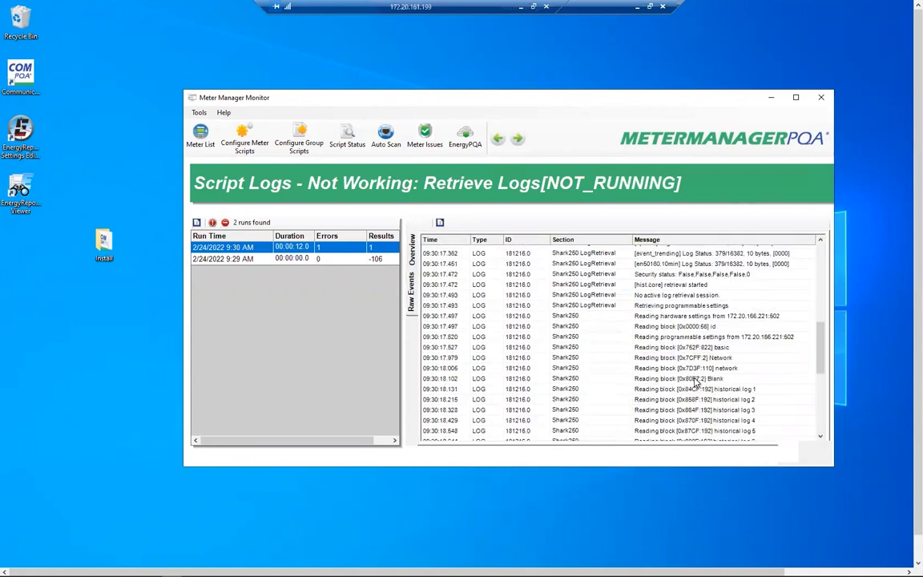
scroll(696, 383, down, 5)
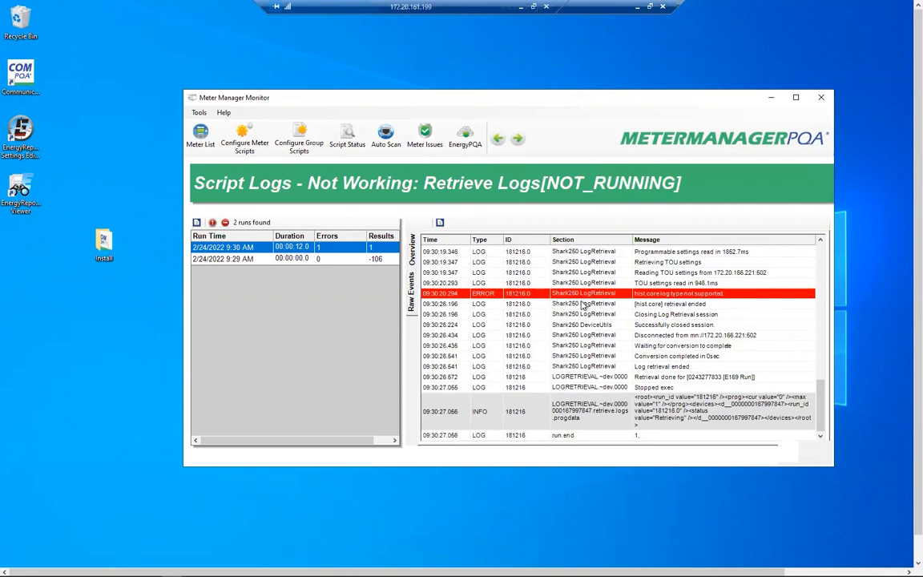
click(200, 136)
scroll(501, 377, down, 5)
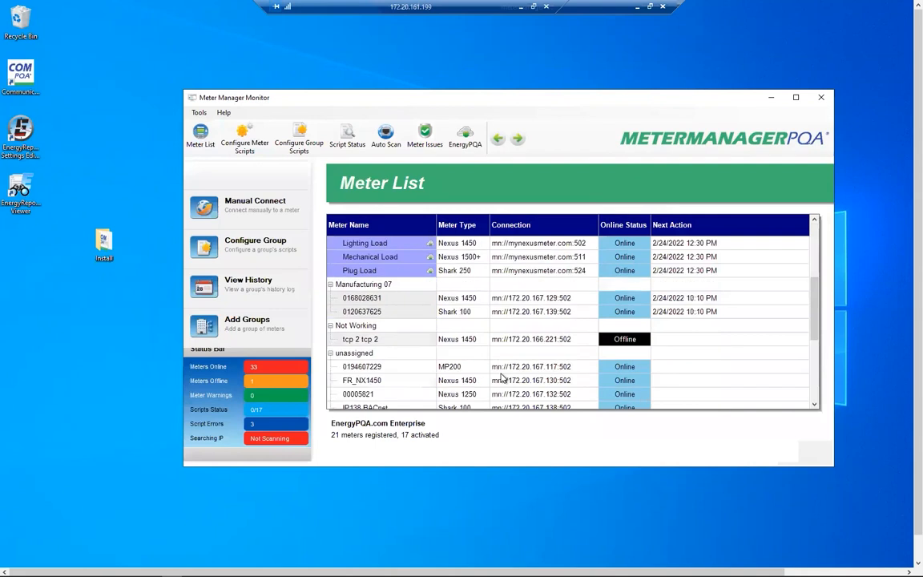
scroll(501, 377, down, 1)
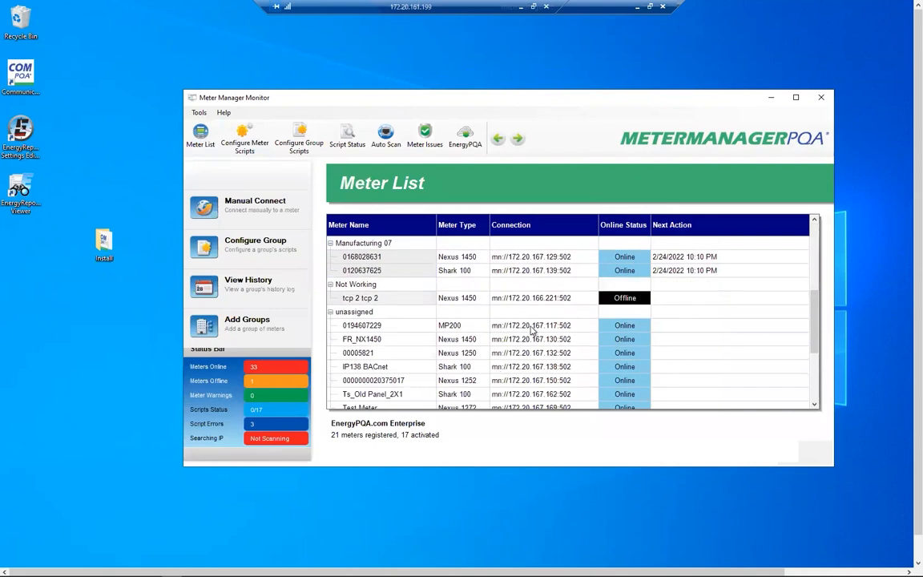
scroll(561, 341, up, 2)
scroll(577, 340, up, 2)
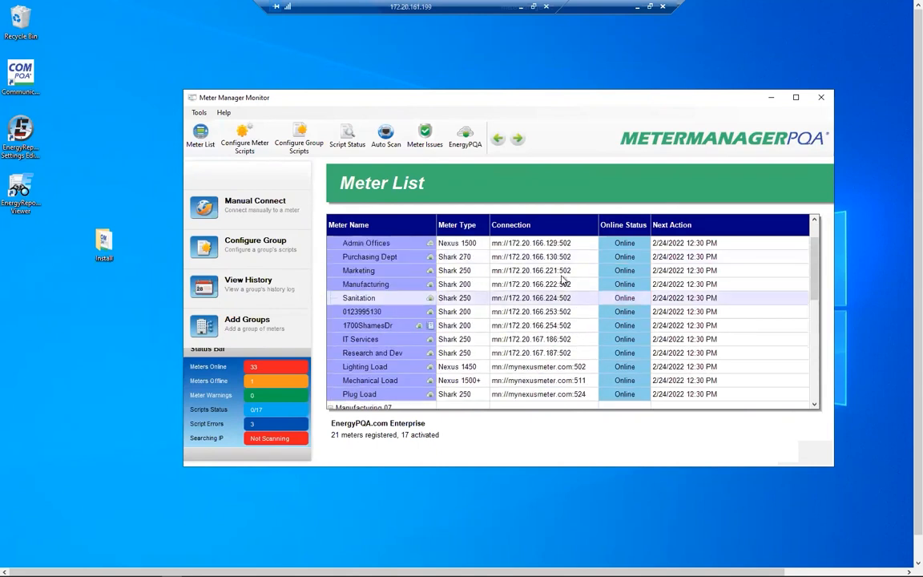
scroll(550, 314, down, 2)
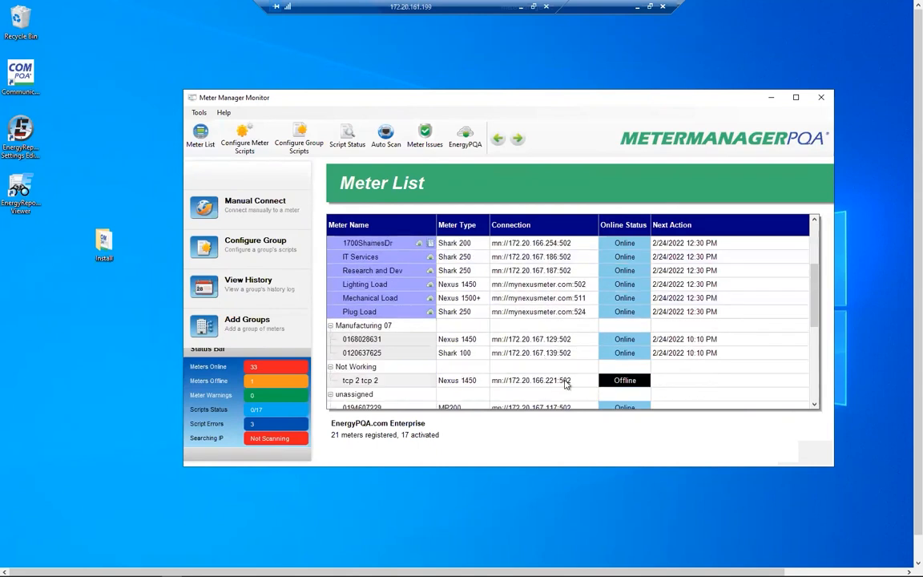
scroll(561, 329, up, 3)
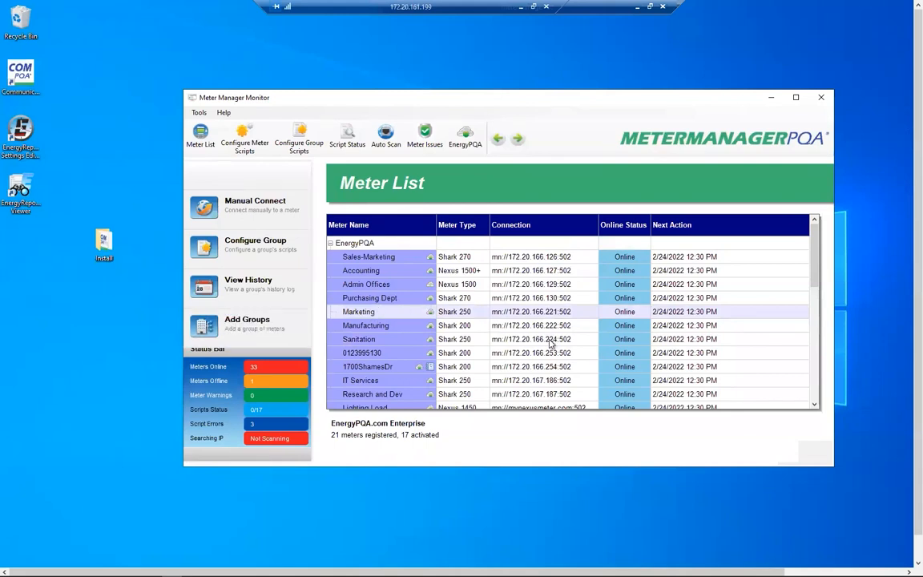
scroll(550, 343, down, 3)
scroll(484, 386, up, 1)
scroll(497, 383, down, 1)
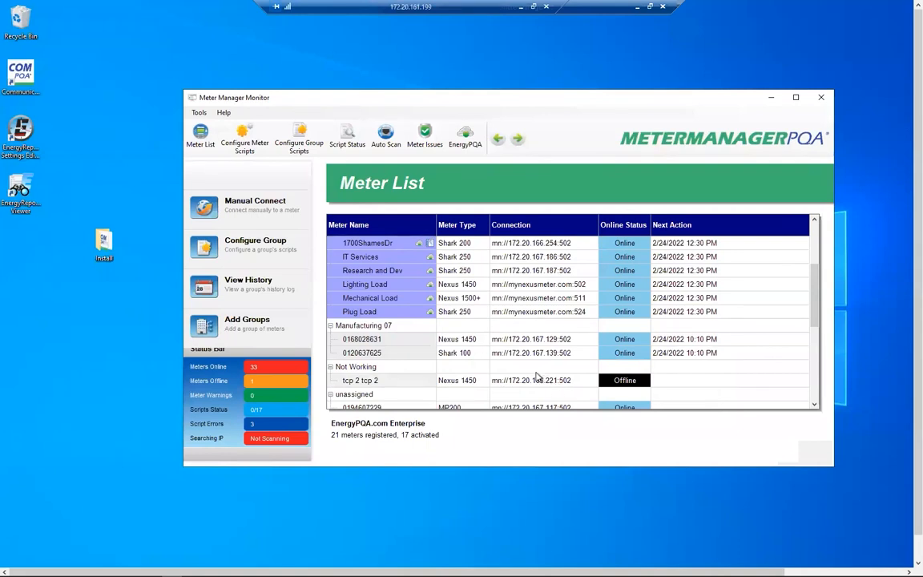
scroll(537, 377, up, 3)
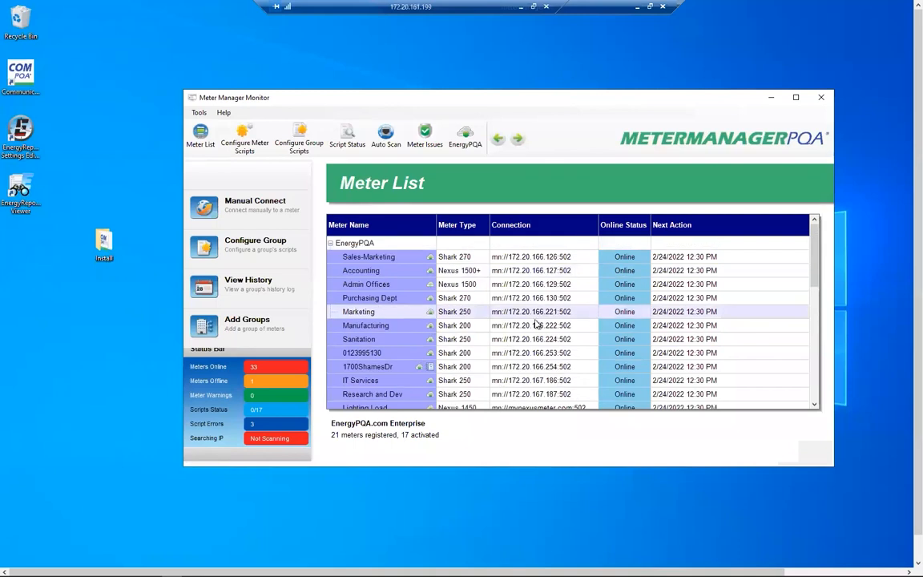
scroll(494, 326, down, 2)
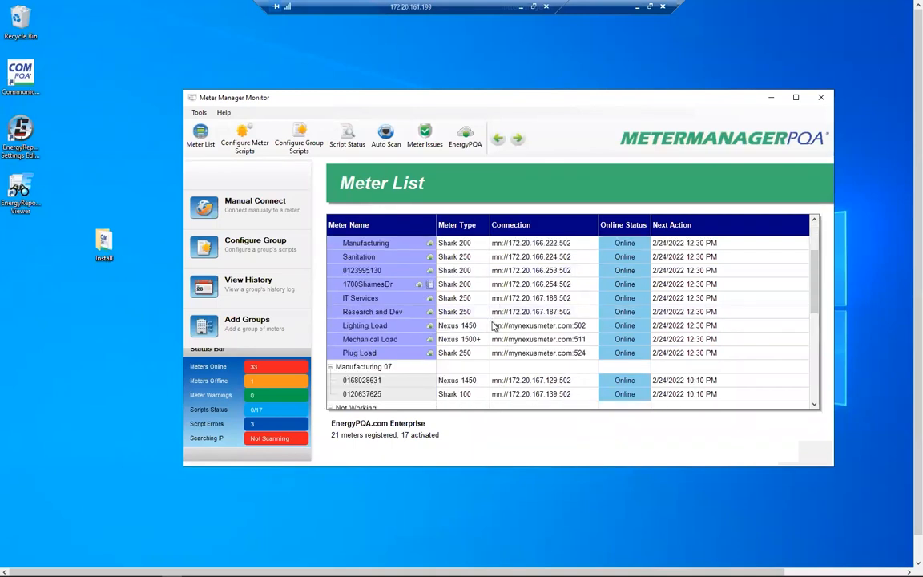
scroll(494, 325, down, 2)
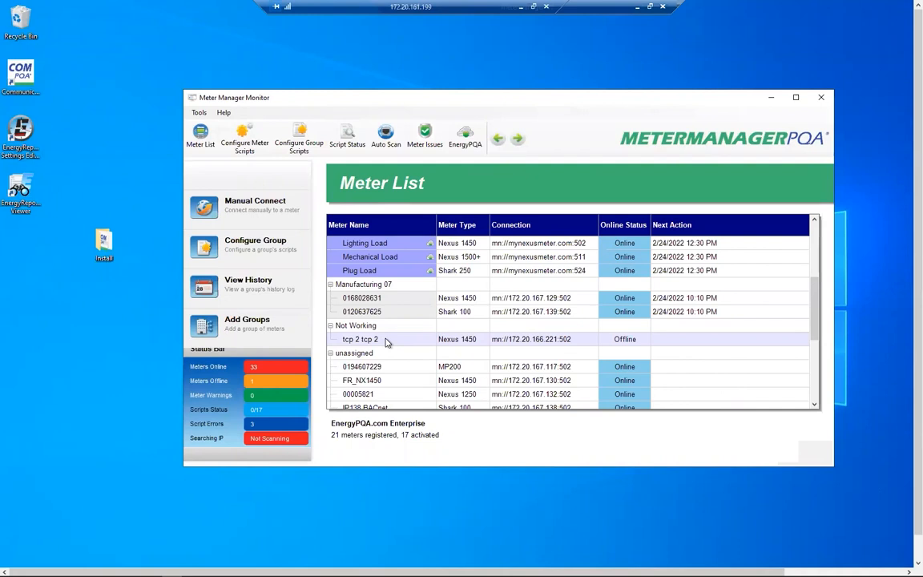
Step: Remove the offline 'tcp 2 tcp 2' meter and confirm deleting it with its data
right_click(385, 342)
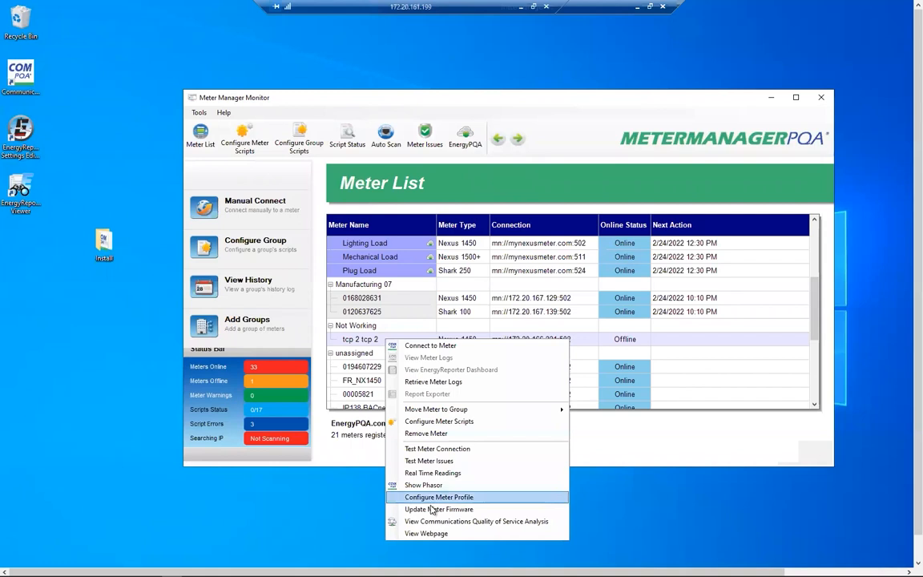
click(440, 437)
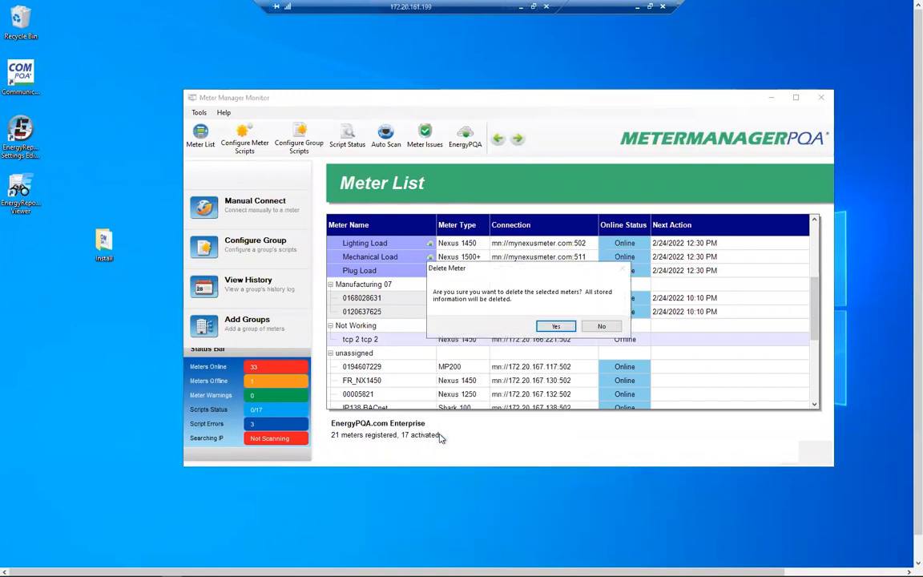
click(563, 328)
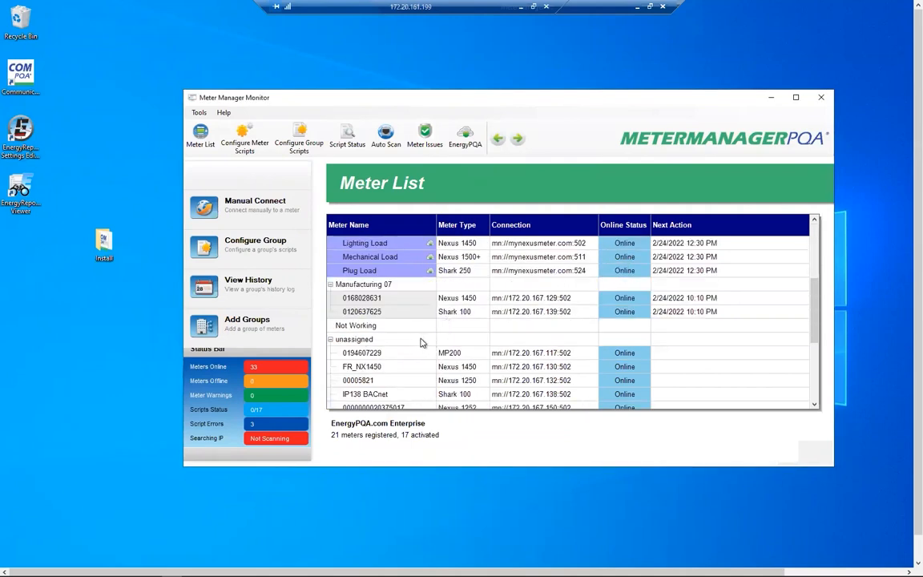
scroll(433, 368, down, 5)
scroll(417, 368, up, 8)
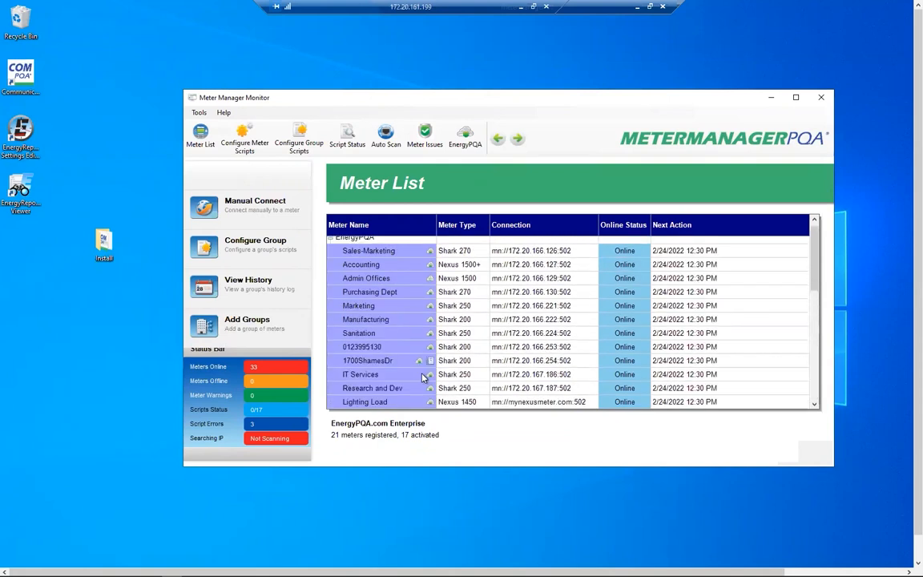
scroll(423, 374, down, 1)
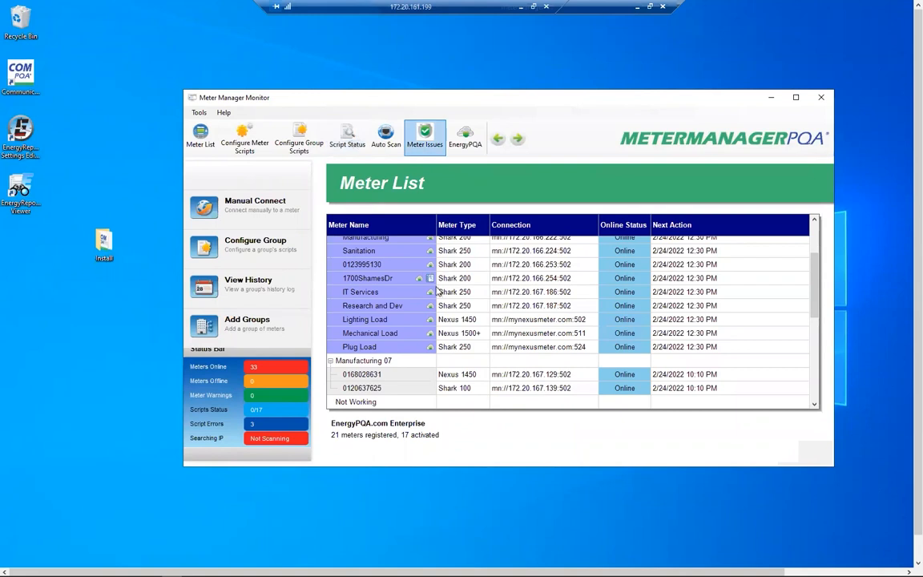
scroll(365, 272, up, 1)
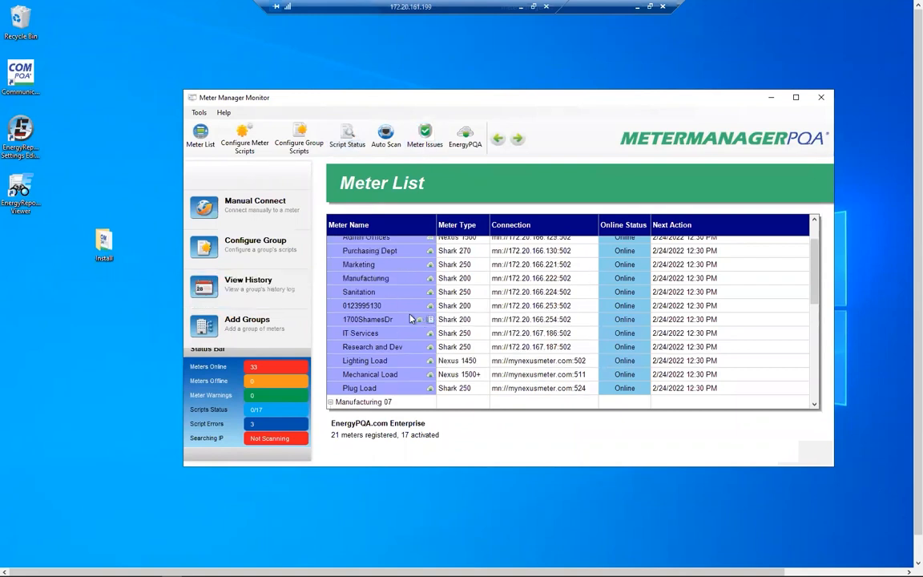
Step: Open the Manufacturing 07 Retrieve Logs run logs from Script Status, going back once to reopen them
click(348, 138)
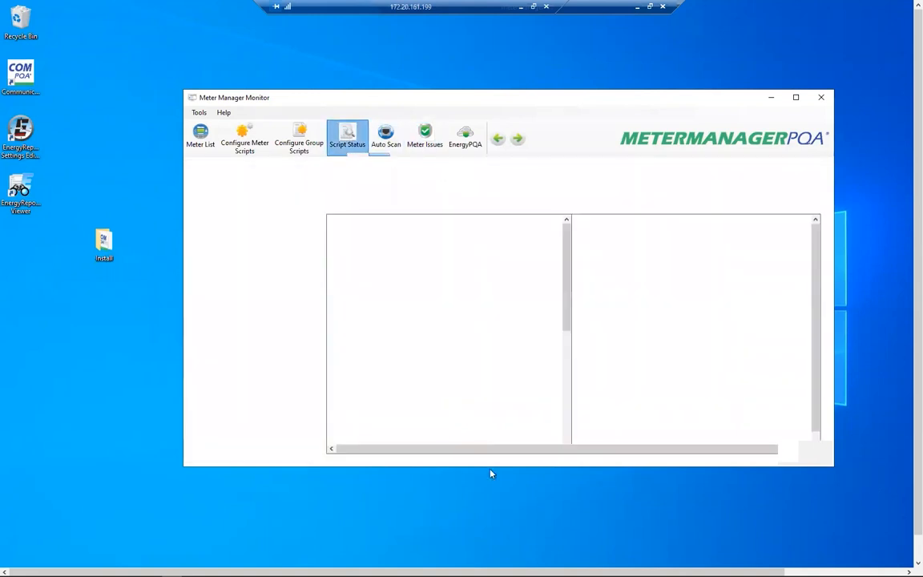
scroll(431, 366, down, 1)
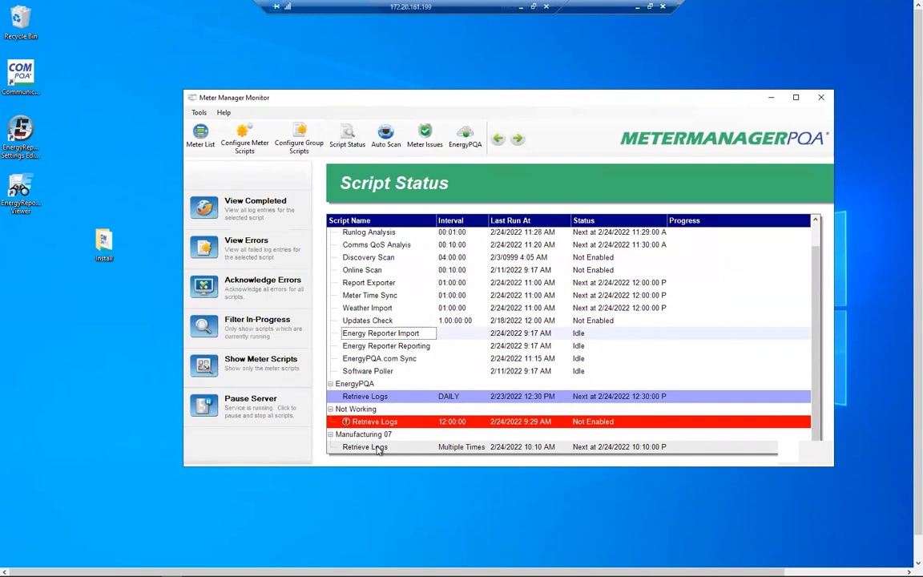
double_click(380, 448)
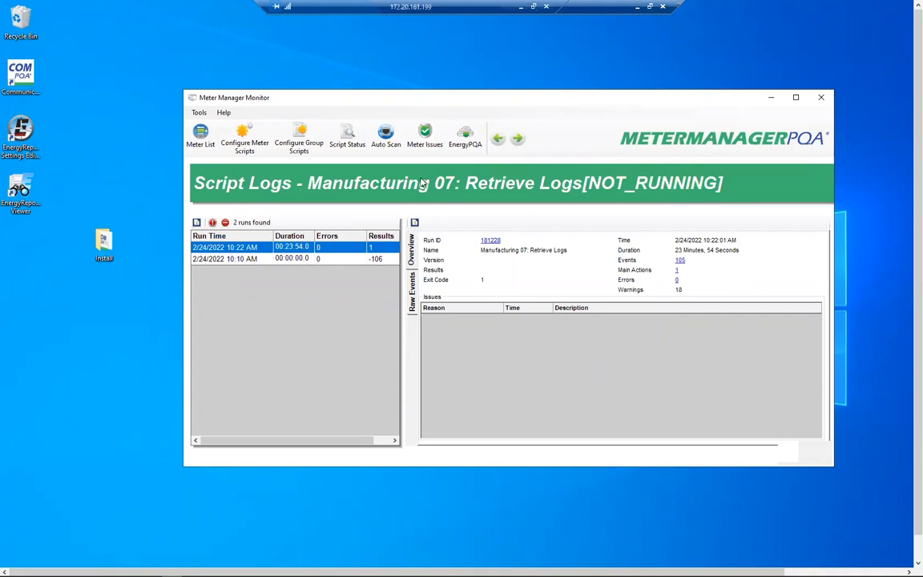
click(353, 130)
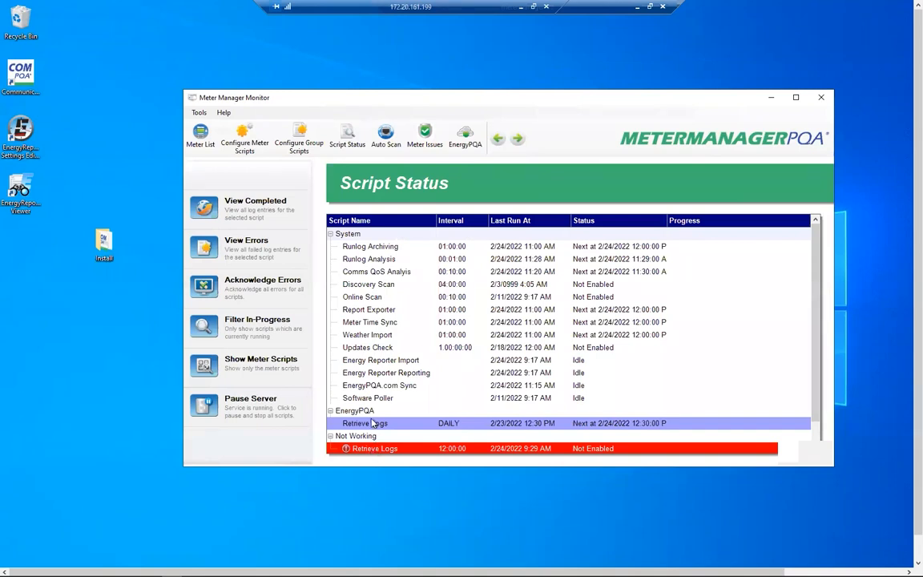
scroll(373, 423, down, 1)
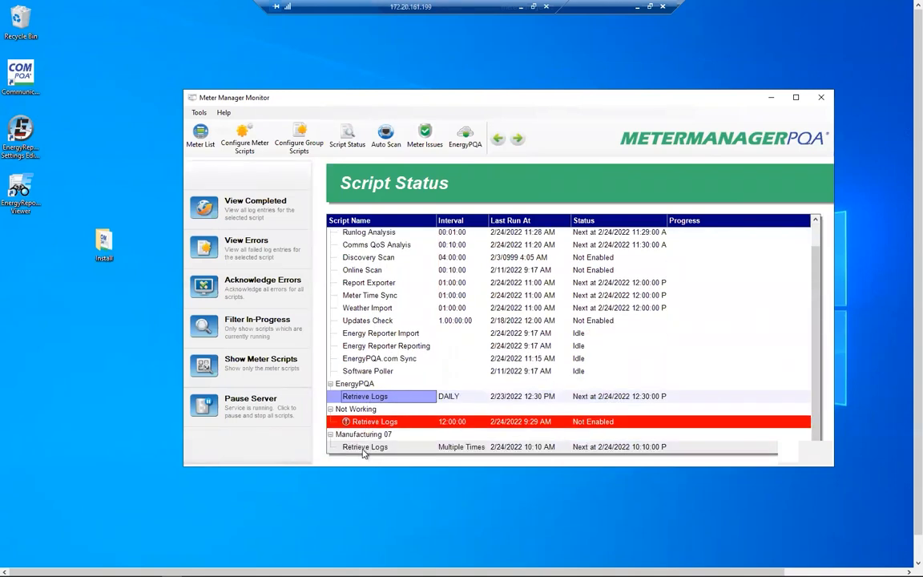
double_click(365, 448)
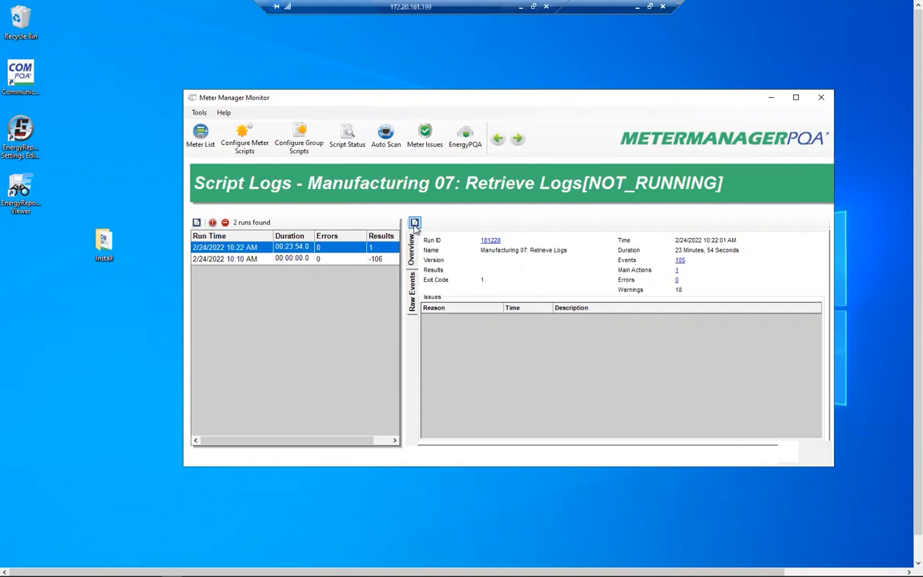
Step: Export the selected run log to the desktop as a .runlog file named 'didn't work'
click(414, 225)
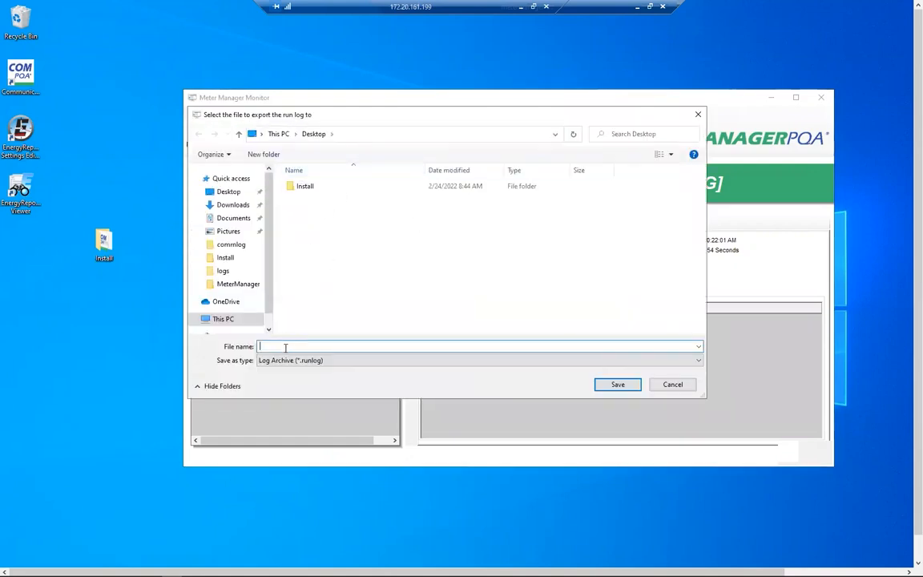
text(didn't work)
key(Return)
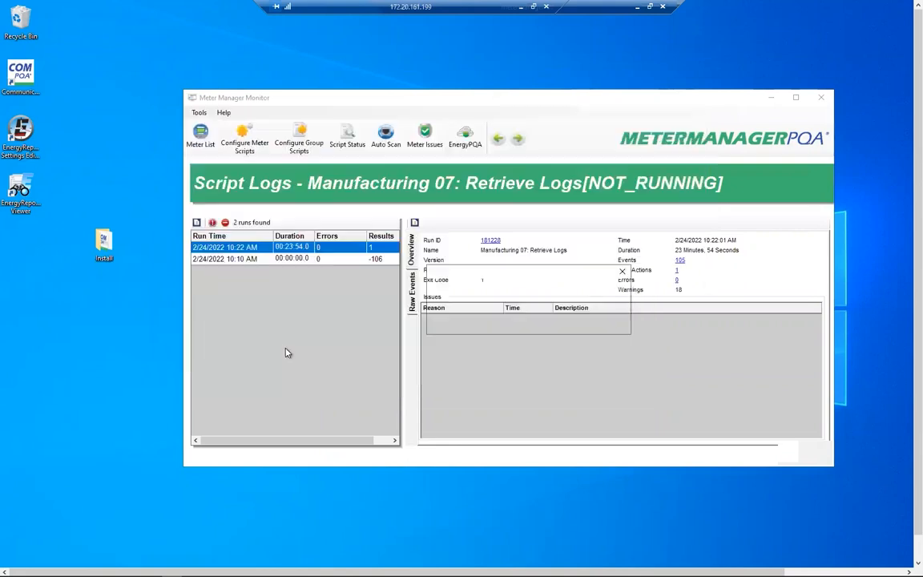
click(602, 322)
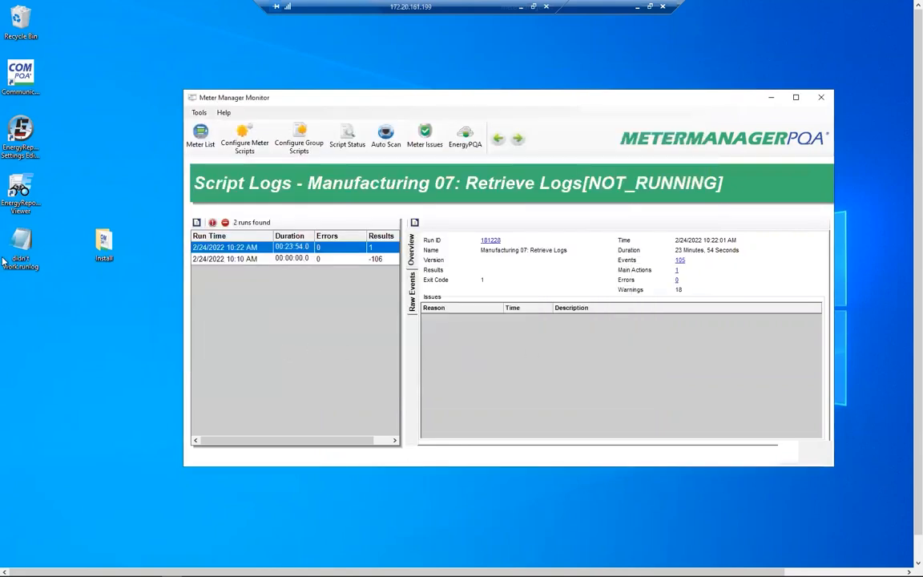
click(28, 244)
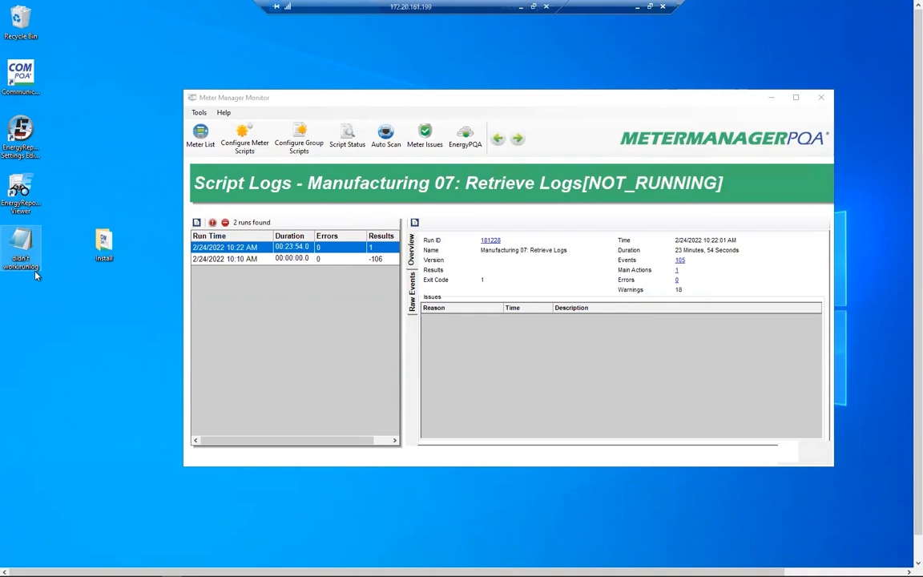
Step: Scroll through the run's raw event log, then return to the Meter List
click(411, 291)
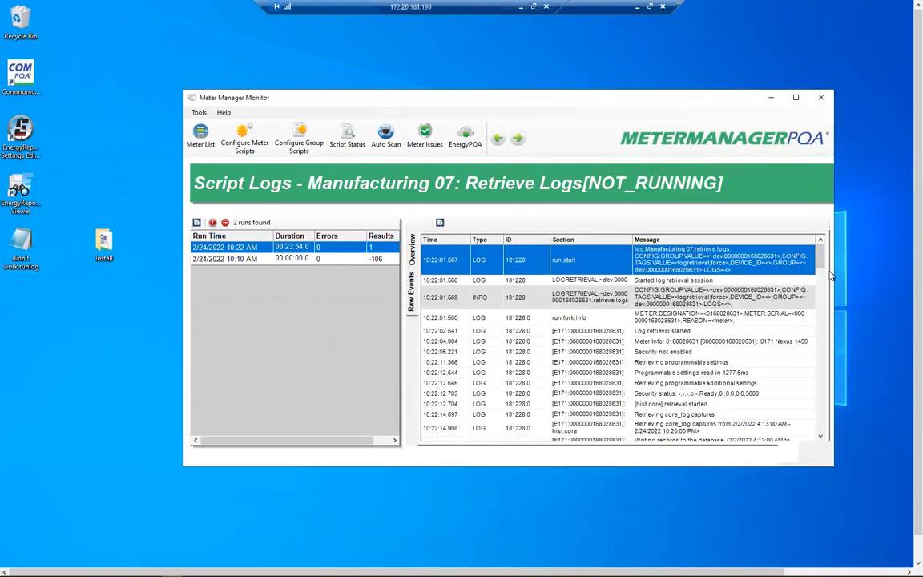
scroll(753, 341, down, 15)
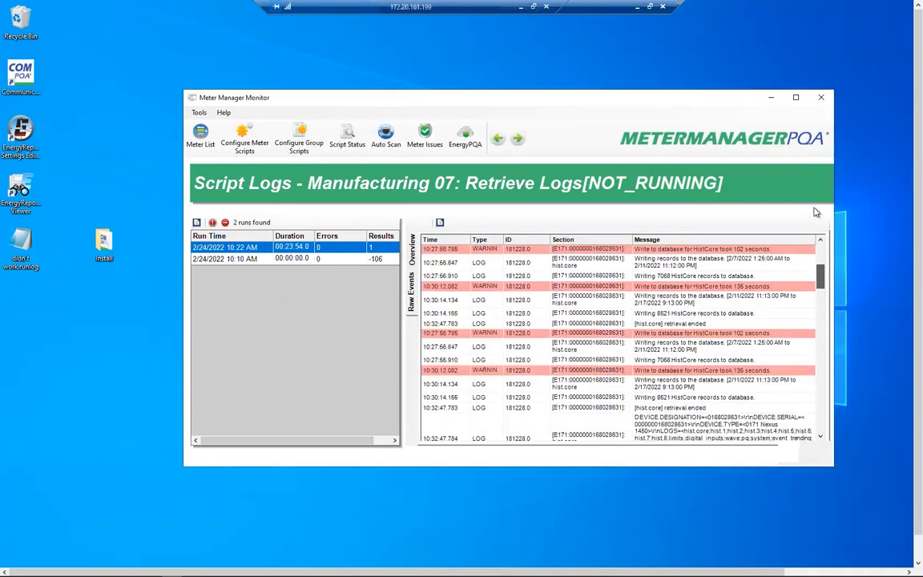
click(201, 138)
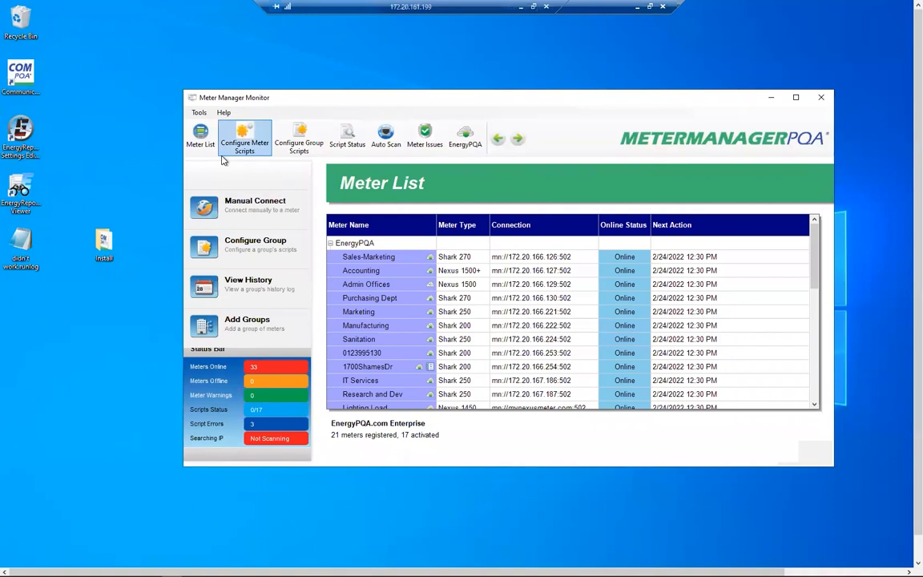
Step: Open Tools > Configure > System > Email Reporting and enable alerts for meters offline 1 hour
click(199, 114)
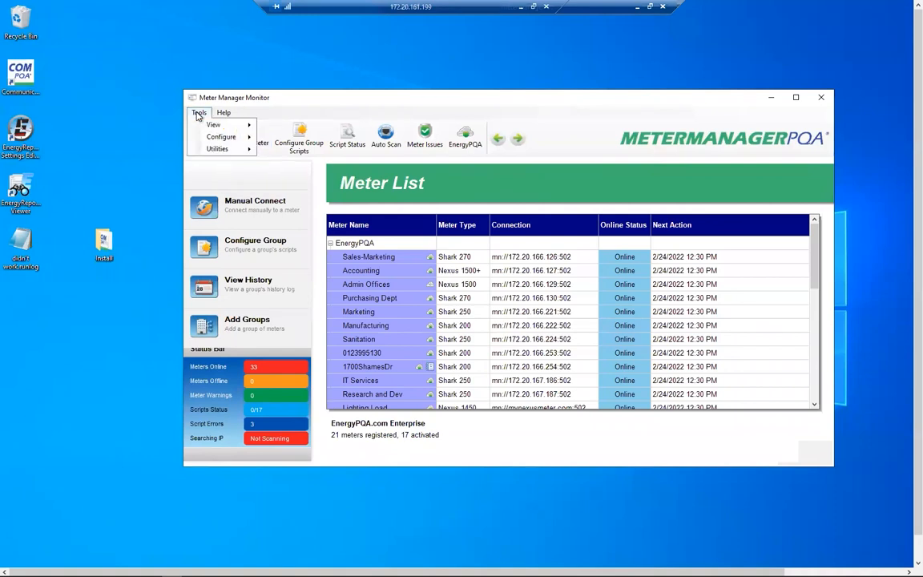
mouse_move(223, 140)
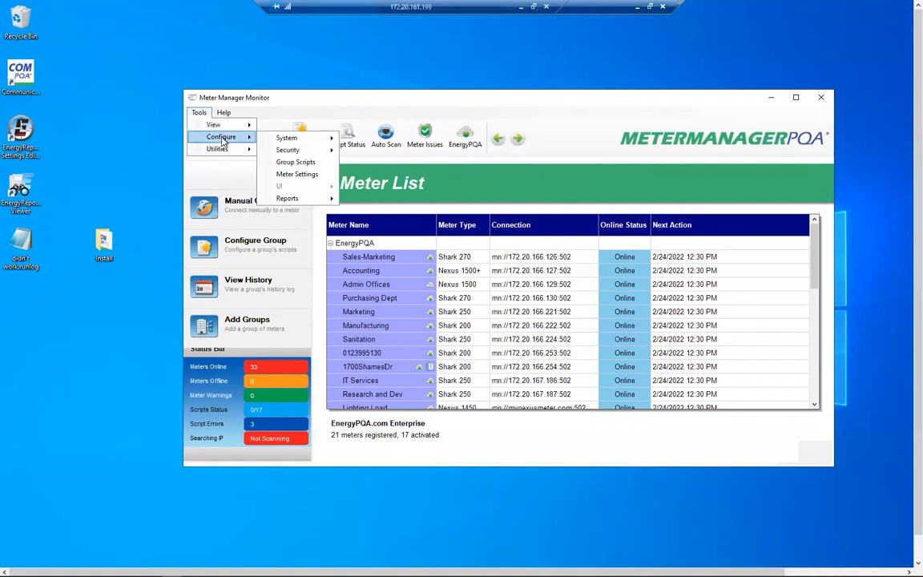
mouse_move(298, 142)
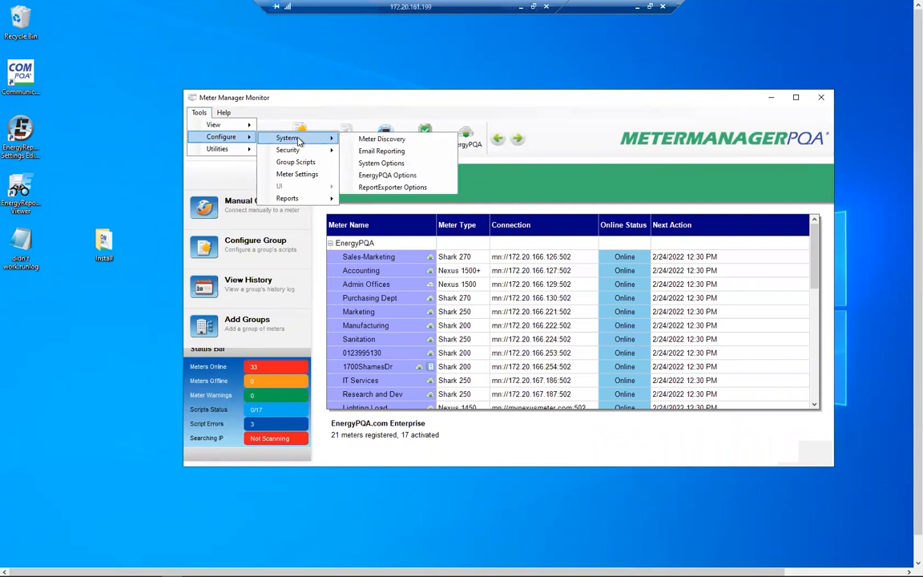
click(392, 152)
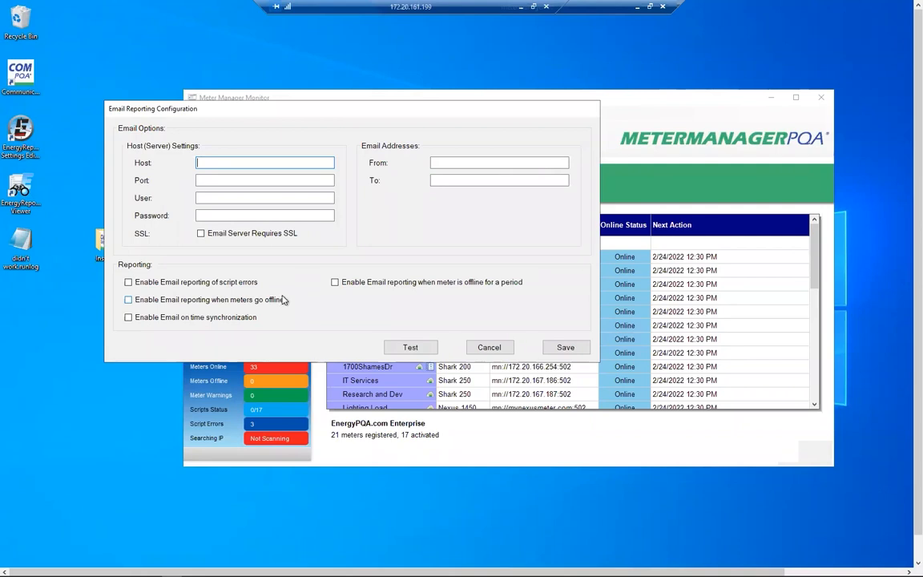
click(356, 284)
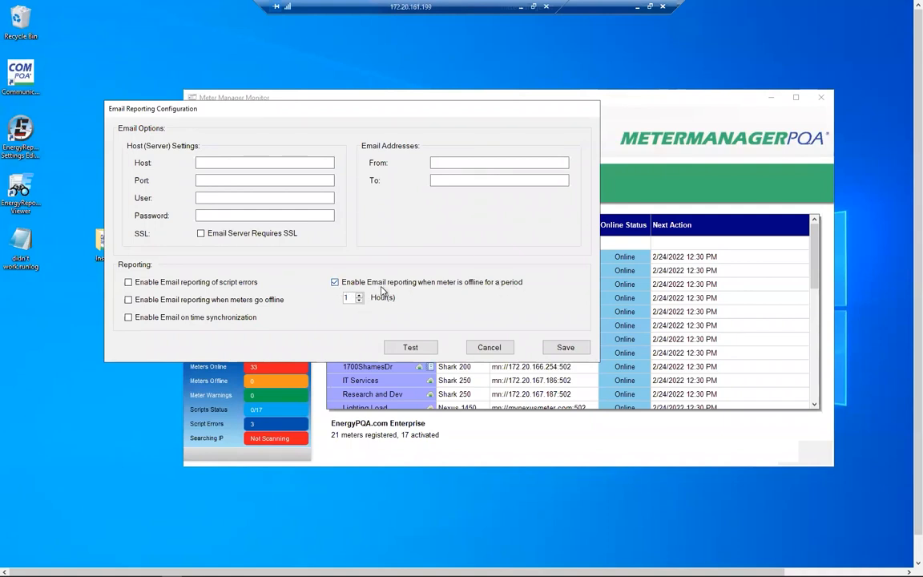
Step: Also enable email reporting when meters go offline
click(129, 300)
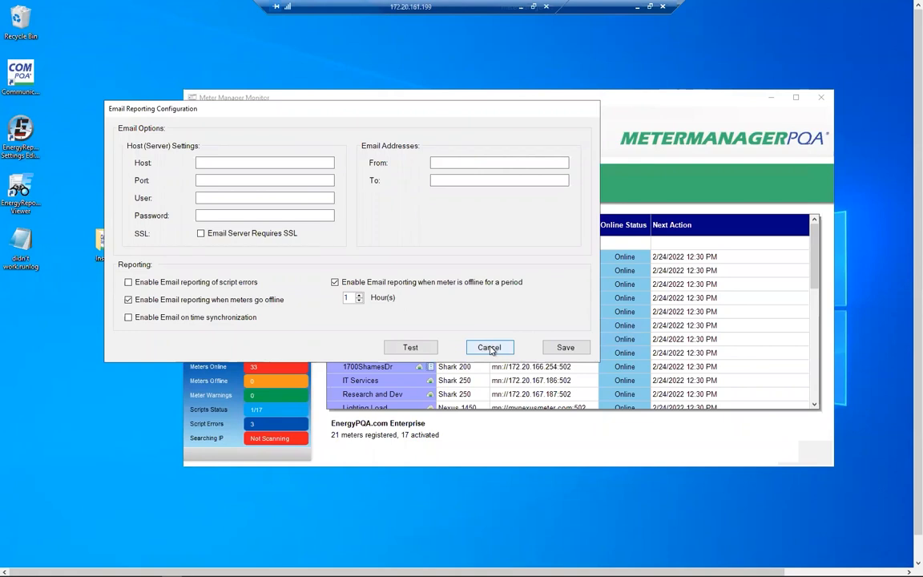
click(489, 348)
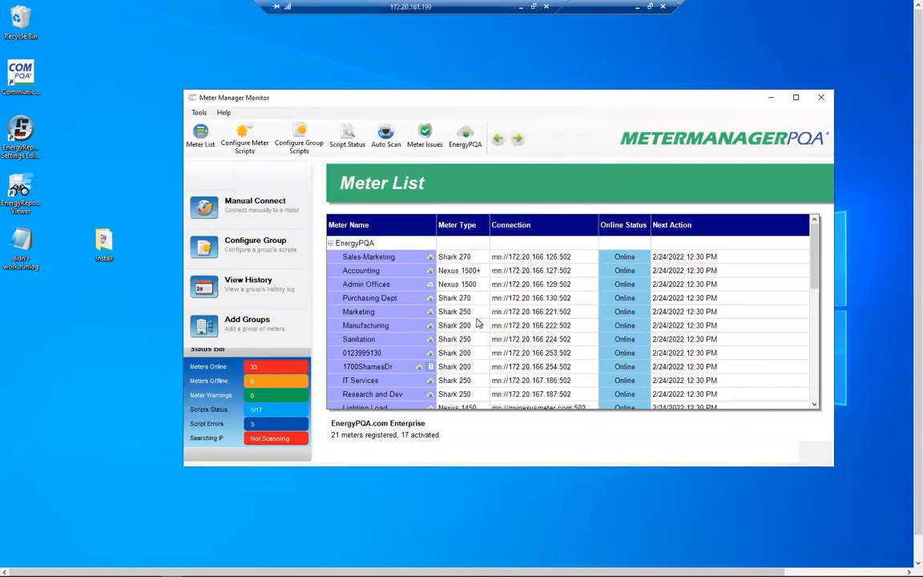
click(423, 142)
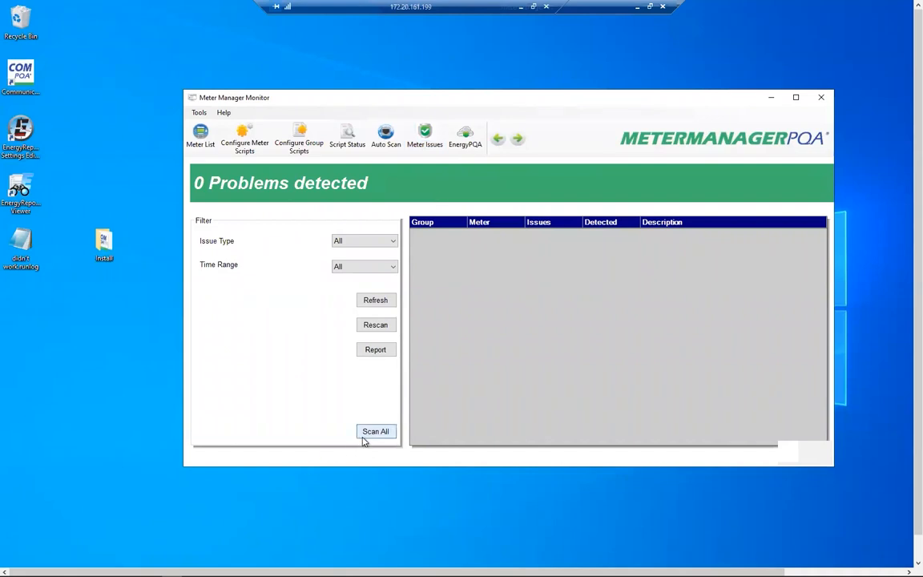
click(199, 136)
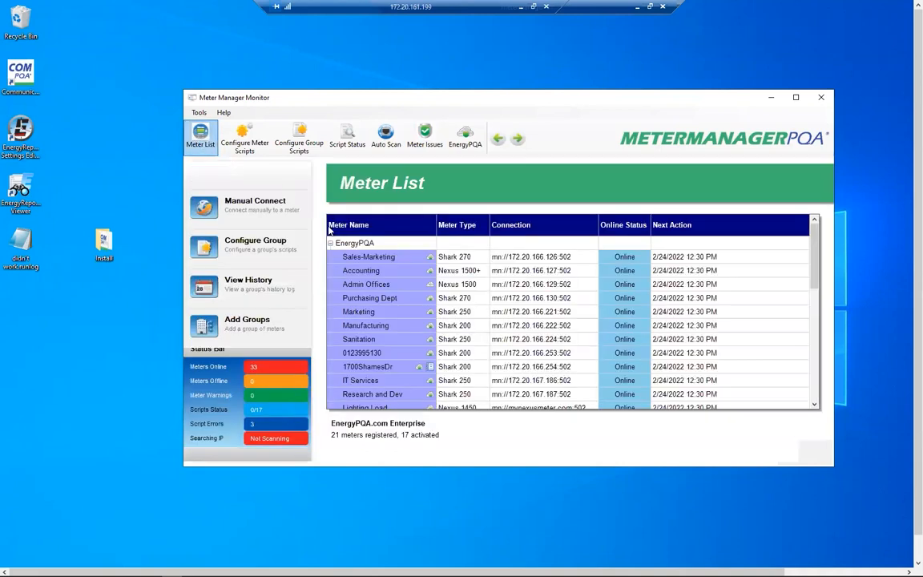
Step: Review the context-menu actions for meter 1700ShamesDr and the EnergyPQA group, then dismiss them
right_click(380, 368)
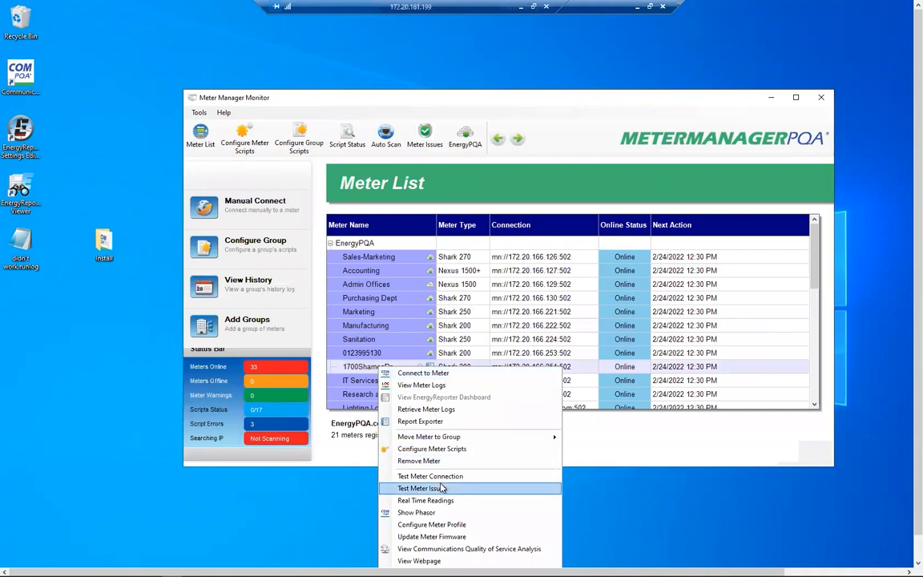
right_click(364, 244)
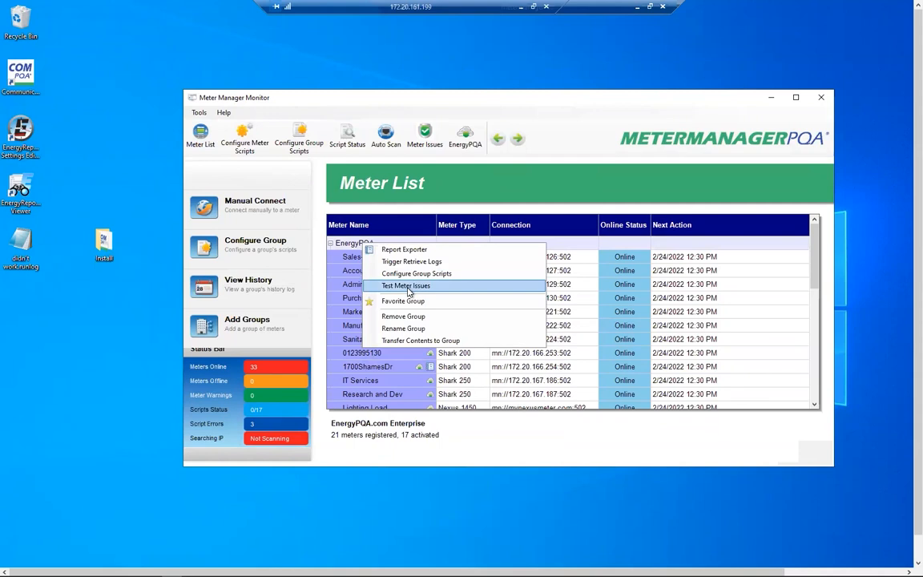
click(407, 286)
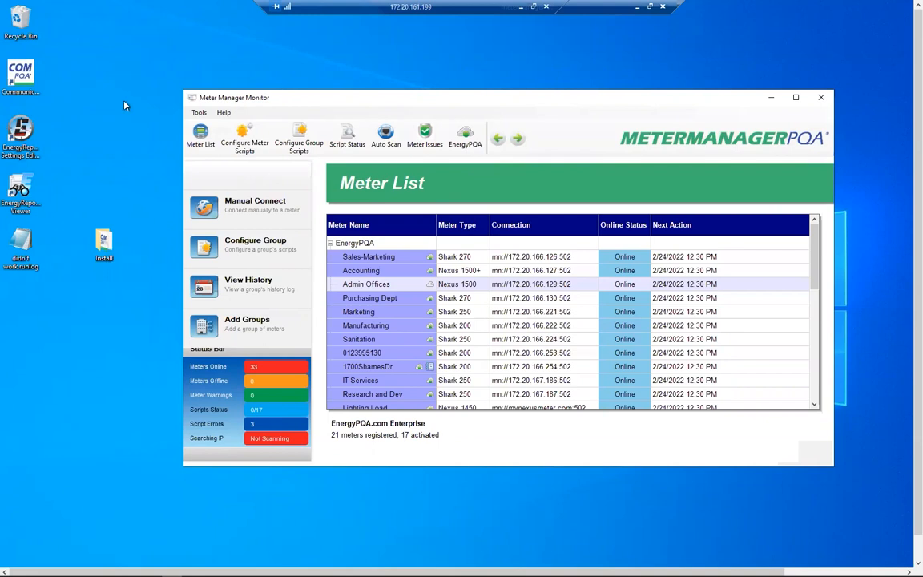
Step: Switch to Script Status and scroll down to the Manufacturing 07 group's scripts
click(354, 150)
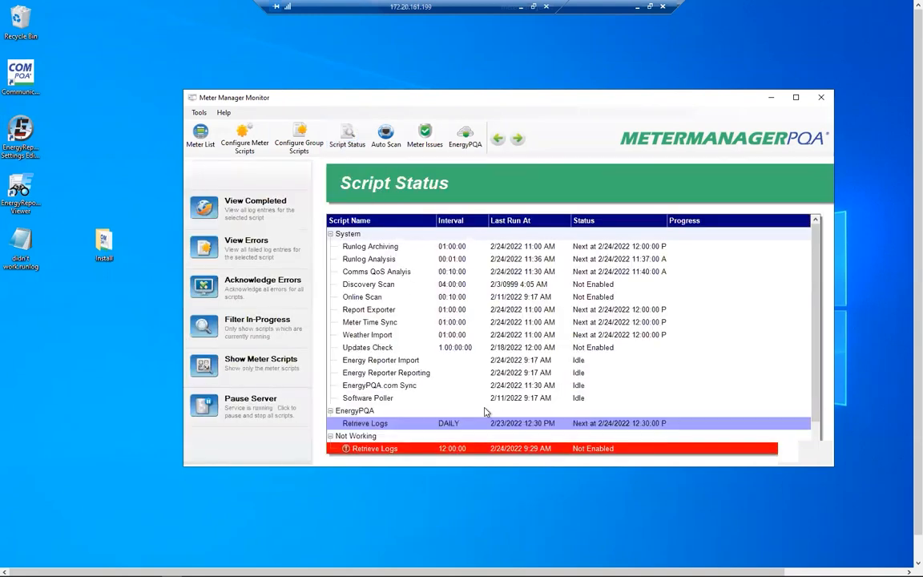
scroll(395, 427, down, 2)
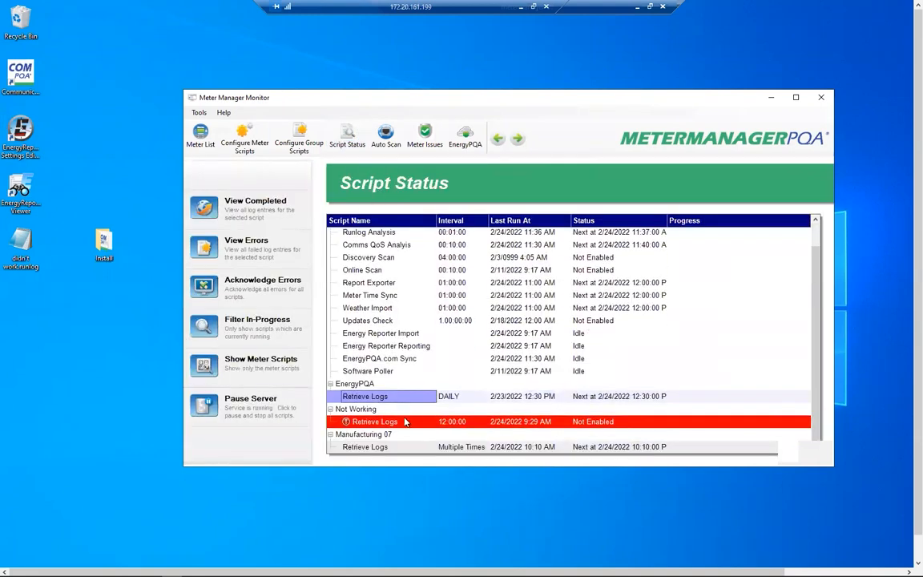